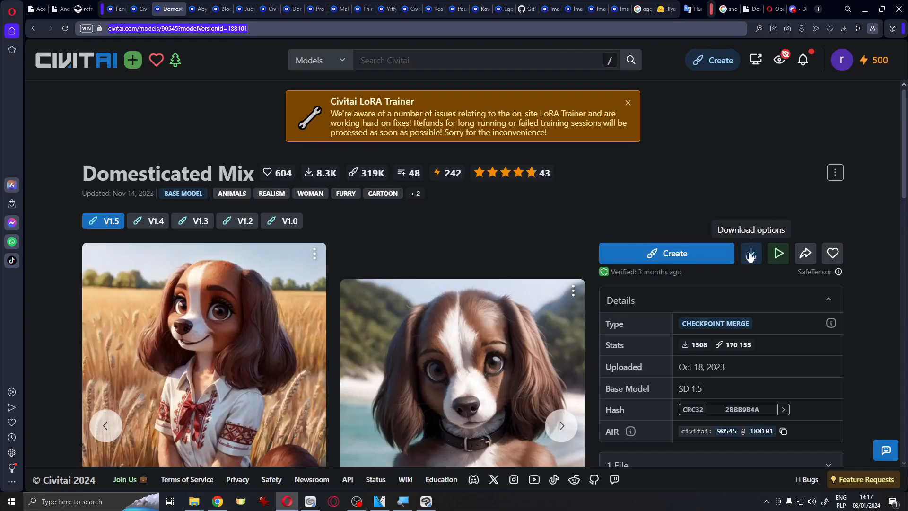
Browse the webui's models folder to the Stable-diffusion checkpoint files
{"action": "left_click", "coordinate": [751, 255]}
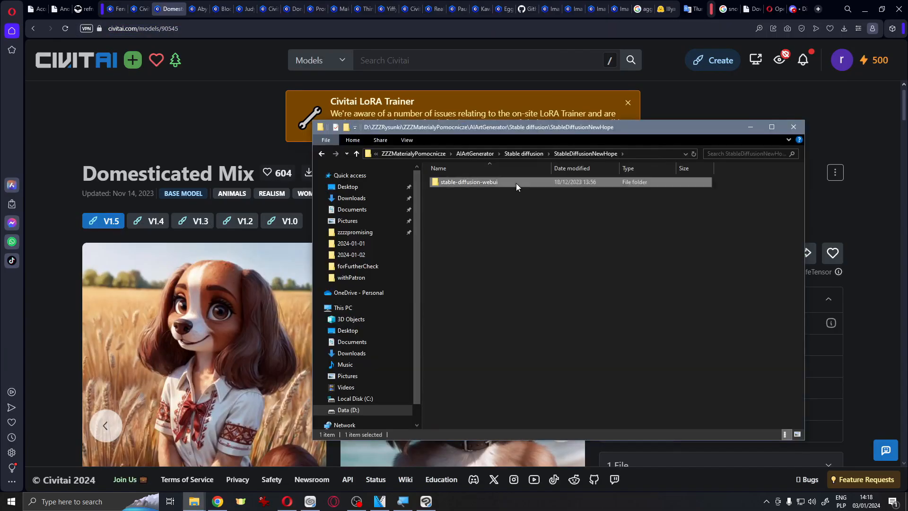
{"action": "double_click", "coordinate": [515, 183]}
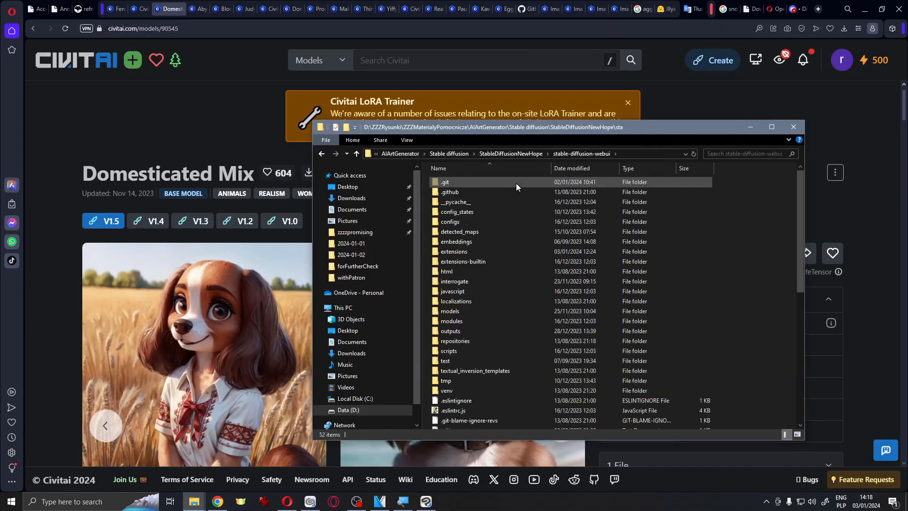
{"action": "double_click", "coordinate": [487, 310]}
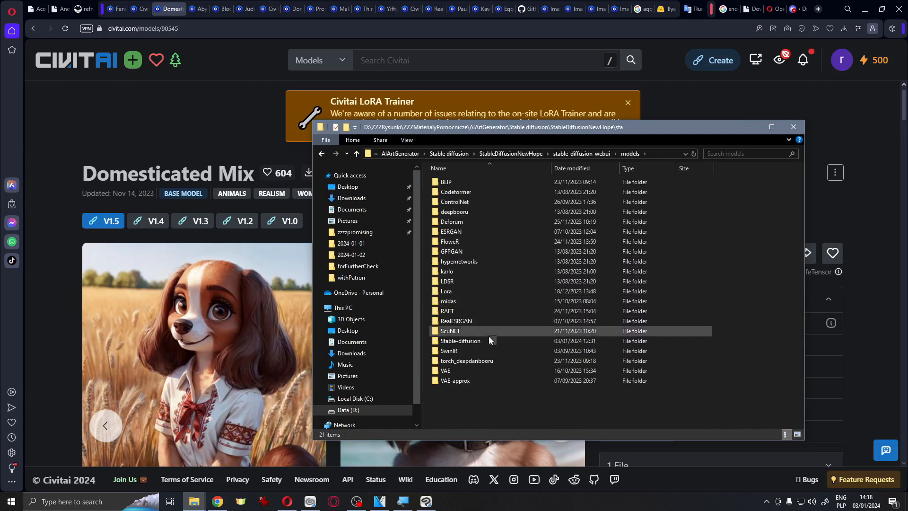
{"action": "double_click", "coordinate": [490, 337]}
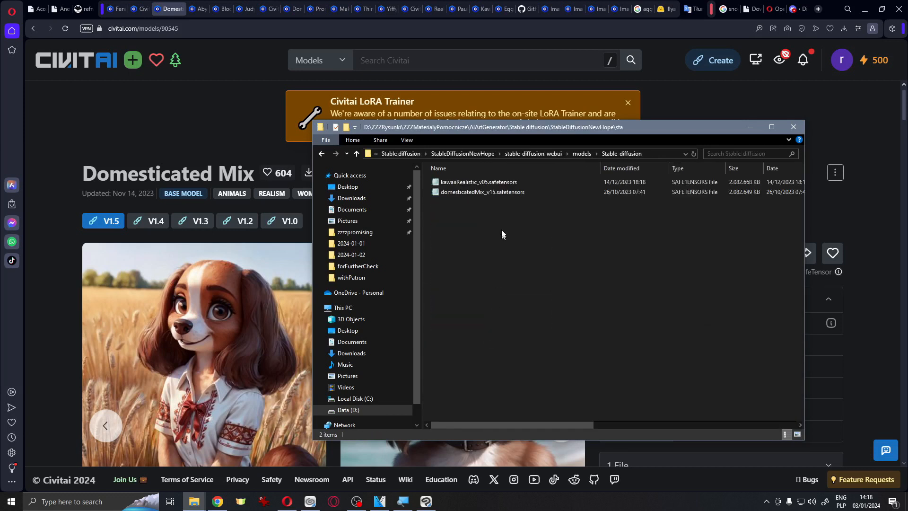
{"action": "left_click", "coordinate": [484, 192]}
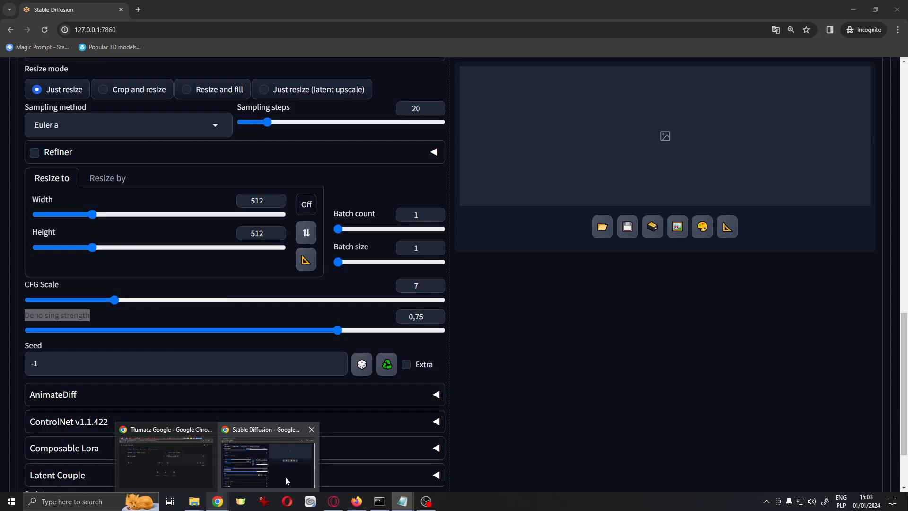
Switch to the txt2img tab
{"action": "scroll", "coordinate": [662, 312], "scroll_direction": "up", "scroll_amount": 5}
{"action": "scroll", "coordinate": [692, 293], "scroll_direction": "up", "scroll_amount": 5}
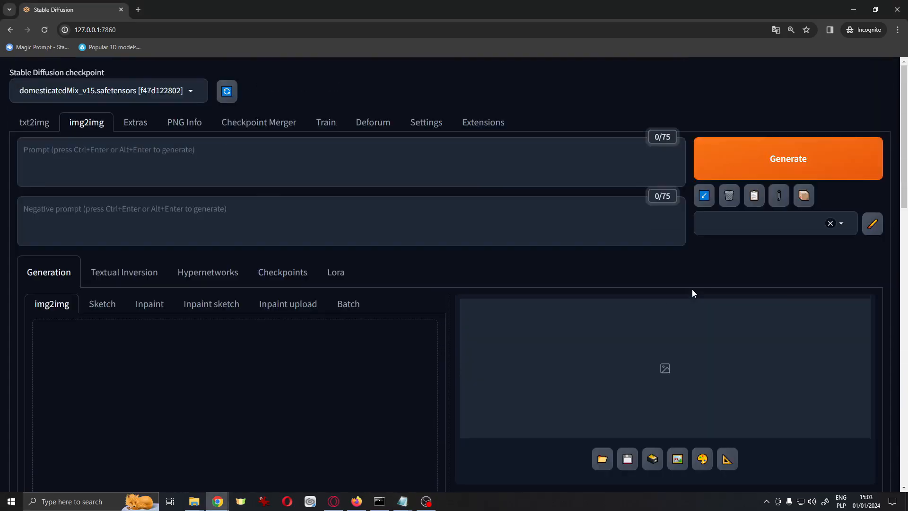
{"action": "left_click", "coordinate": [38, 126]}
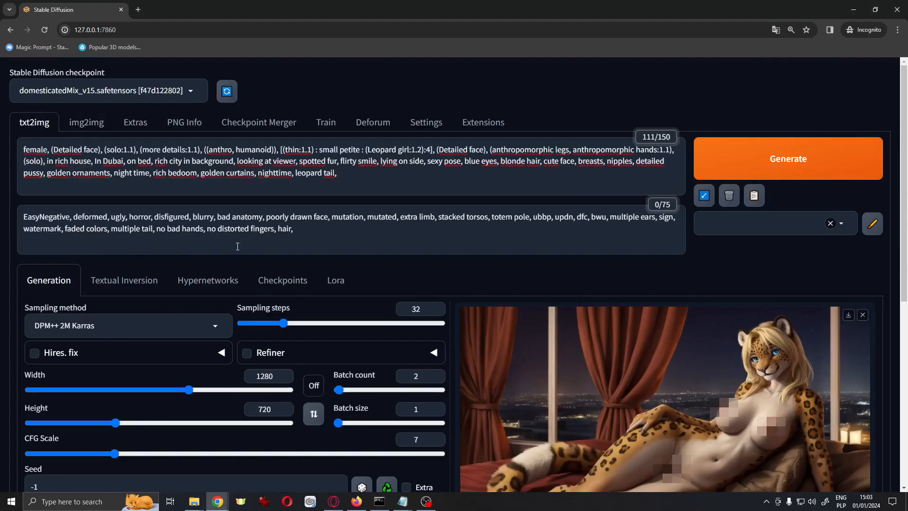
Swap the image size to 720 × 1280 and set the batch count to 8
{"action": "scroll", "coordinate": [393, 330], "scroll_direction": "down", "scroll_amount": 2}
{"action": "left_click", "coordinate": [437, 279]}
{"action": "left_click", "coordinate": [437, 280]}
{"action": "left_click", "coordinate": [437, 280]}
{"action": "left_click", "coordinate": [437, 279]}
{"action": "left_click", "coordinate": [437, 280]}
{"action": "left_click", "coordinate": [437, 279]}
{"action": "left_click", "coordinate": [312, 320]}
{"action": "scroll", "coordinate": [308, 323], "scroll_direction": "up", "scroll_amount": 2}
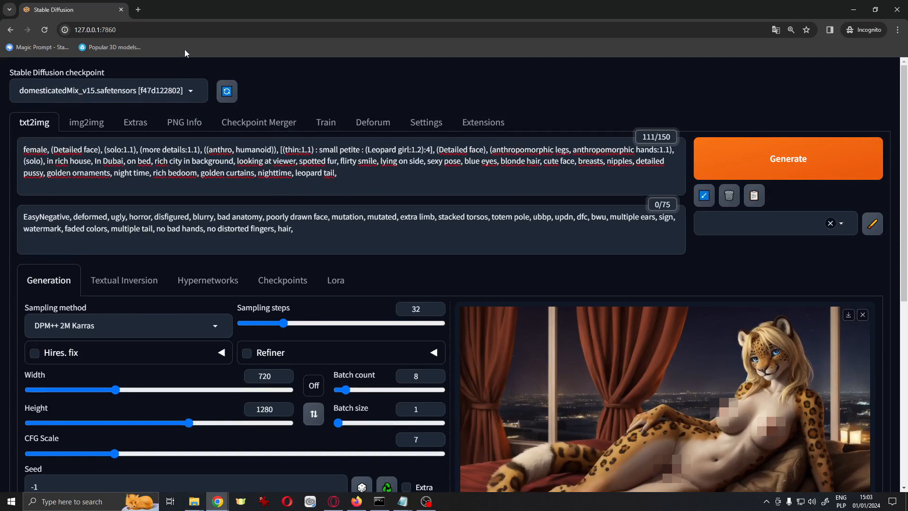
Paste a revised prompt so the character weight reads (feral cheetah girl:1.2)
{"action": "left_click", "coordinate": [136, 11]}
{"action": "left_click", "coordinate": [44, 5]}
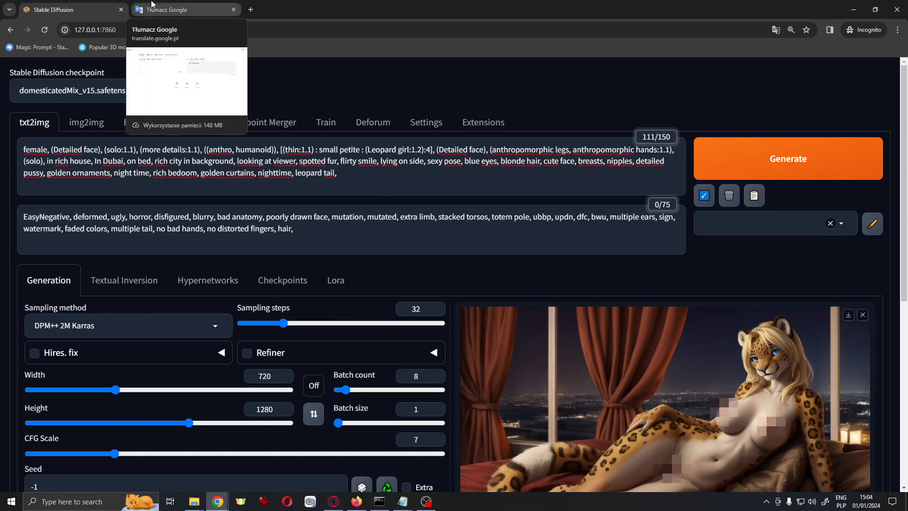
{"action": "type", "text": "feral cheetah"}
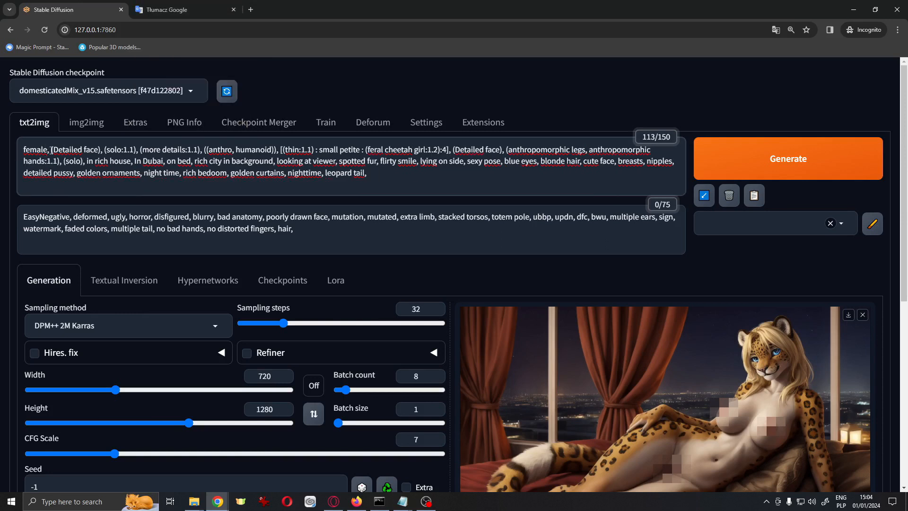
Prepend "She touching her pregnant belly, pregnant," to the start of the prompt
{"action": "type", "text": "She touching her pregna"}
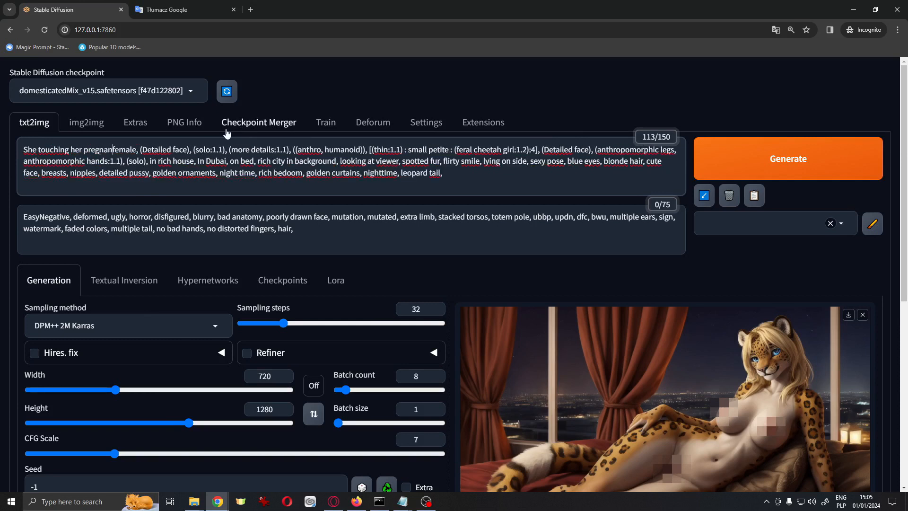
{"action": "type", "text": "nt belly, pregnant,"}
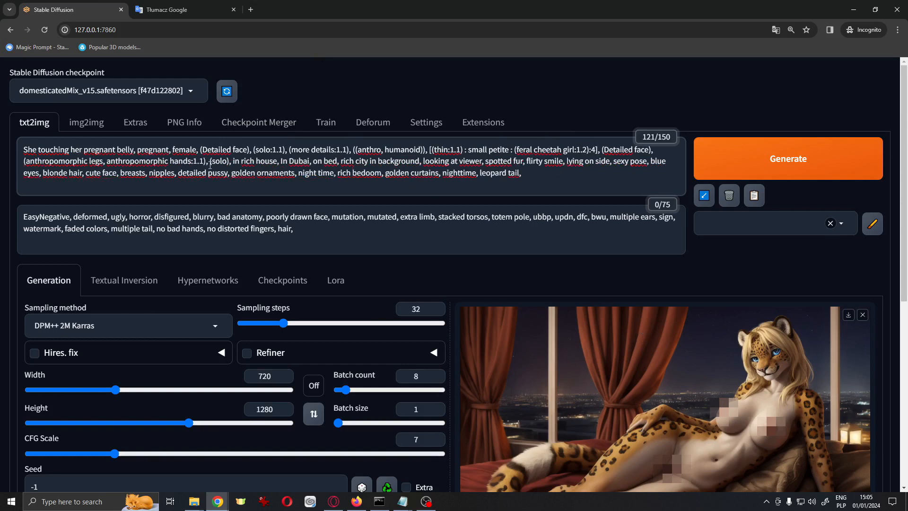
Search Google Images for feral cheetah in a new tab and browse the results
{"action": "left_click", "coordinate": [251, 9]}
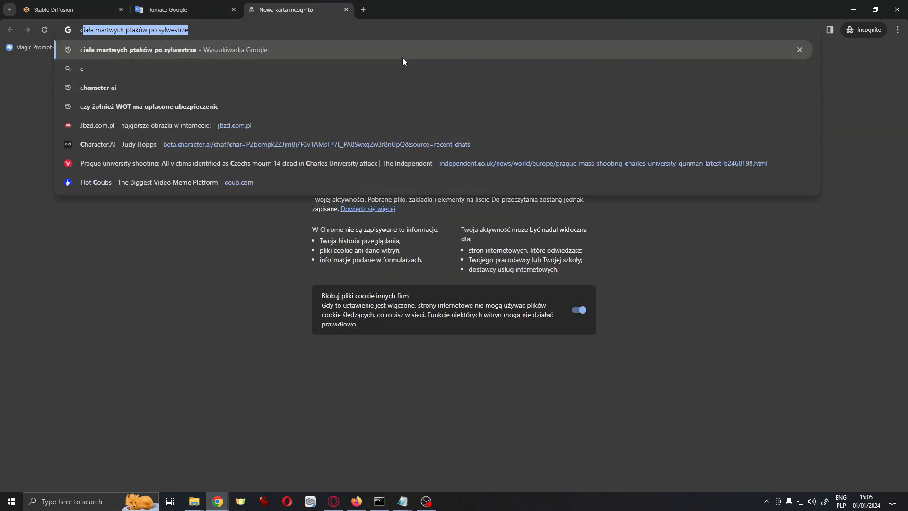
{"action": "type", "text": "feral cheetah"}
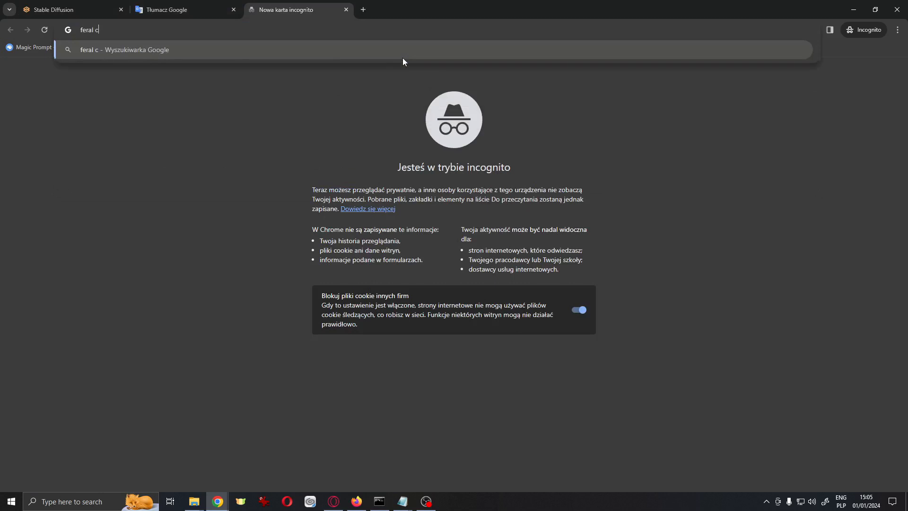
{"action": "key", "text": "Return"}
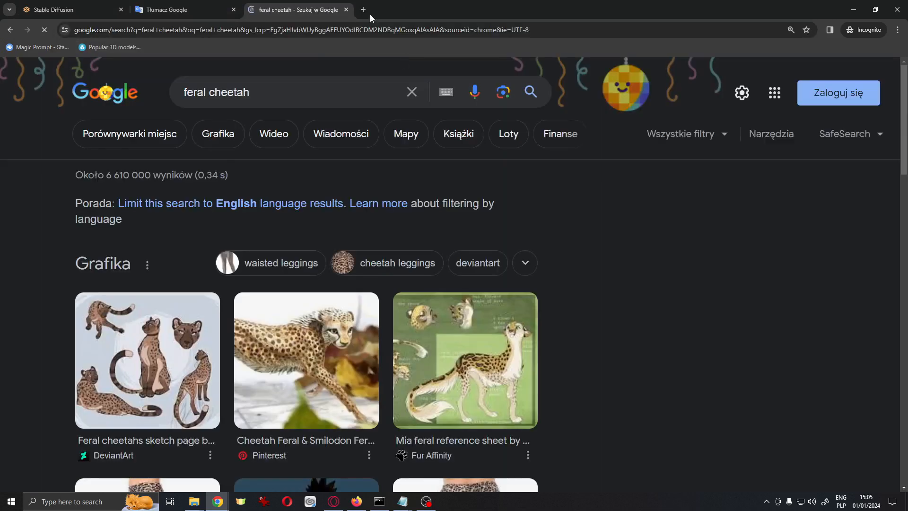
{"action": "left_click", "coordinate": [215, 133]}
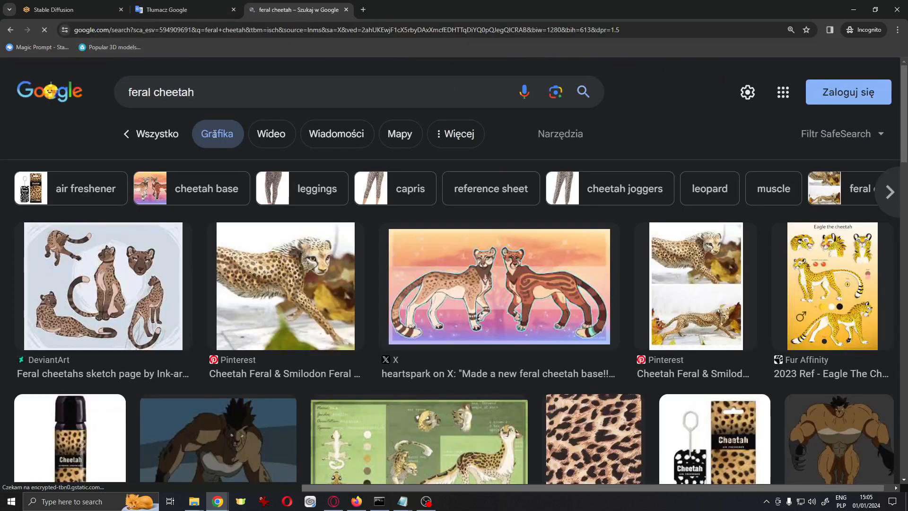
{"action": "scroll", "coordinate": [213, 136], "scroll_direction": "down", "scroll_amount": 1}
{"action": "scroll", "coordinate": [214, 135], "scroll_direction": "down", "scroll_amount": 1}
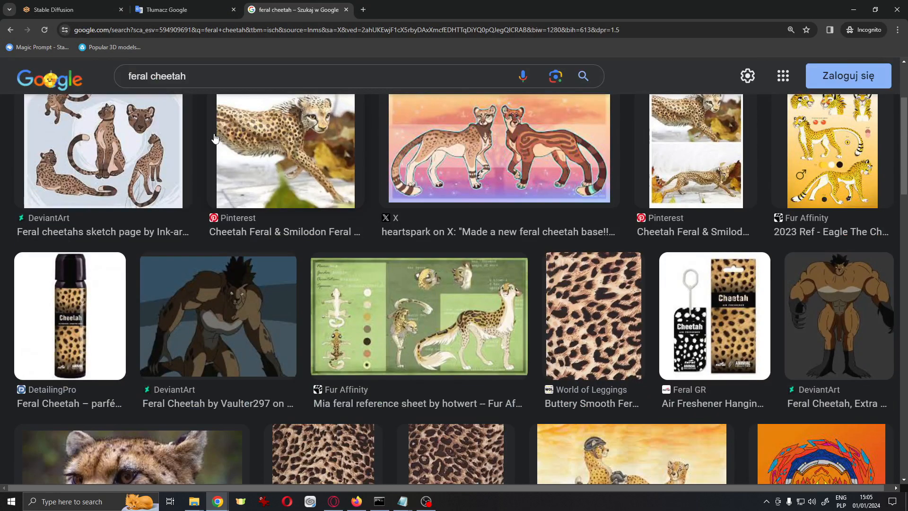
{"action": "scroll", "coordinate": [214, 137], "scroll_direction": "down", "scroll_amount": 7}
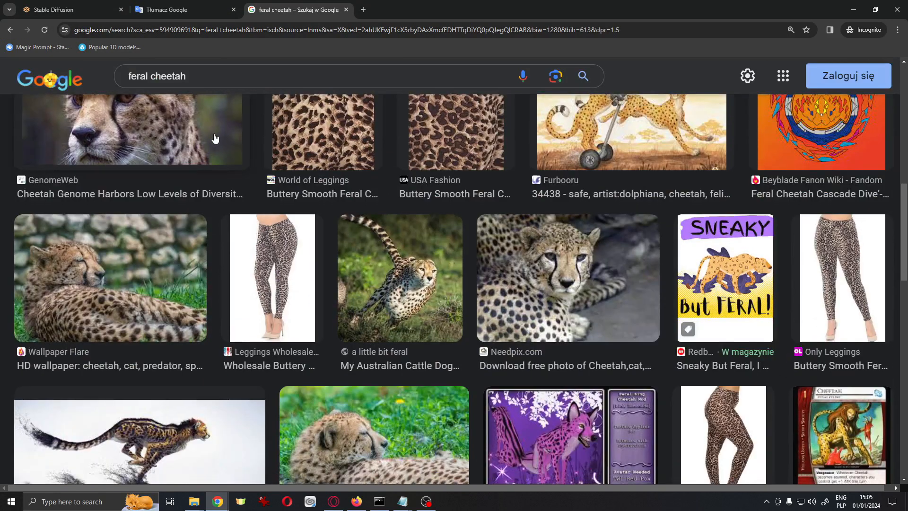
{"action": "scroll", "coordinate": [214, 137], "scroll_direction": "down", "scroll_amount": 2}
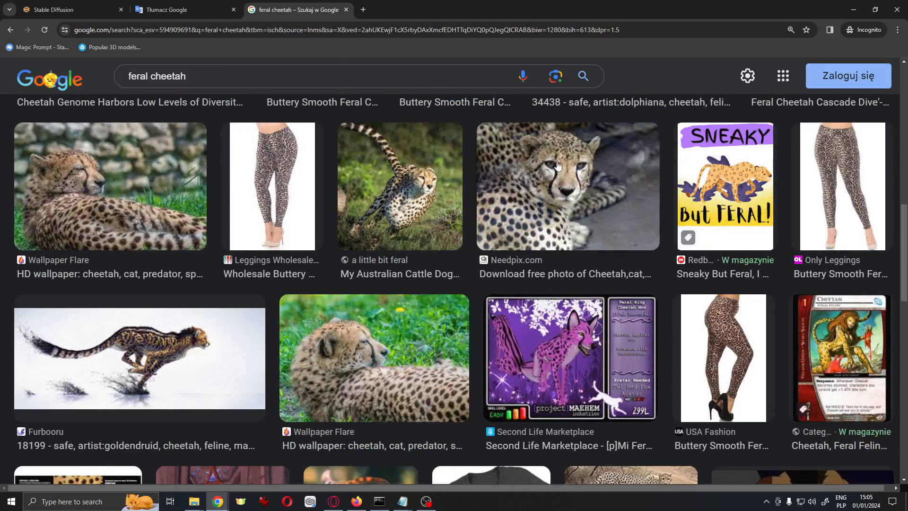
Change "looking at viewer" to "looking down" in the prompt
{"action": "left_click", "coordinate": [54, 10]}
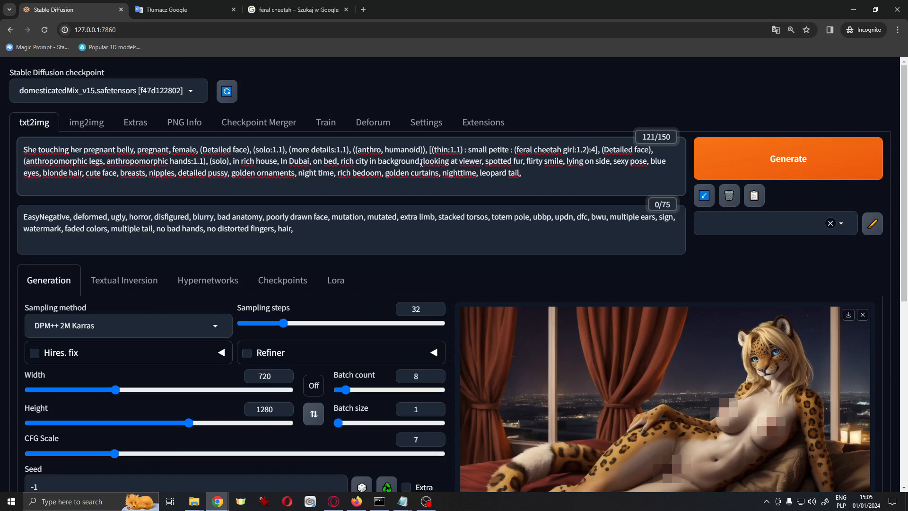
{"action": "double_click", "coordinate": [470, 161]}
{"action": "key", "text": "BackSpace"}
{"action": "key", "text": "BackSpace"}
{"action": "key", "text": "BackSpace"}
{"action": "key", "text": "BackSpace"}
{"action": "type", "text": "down"}
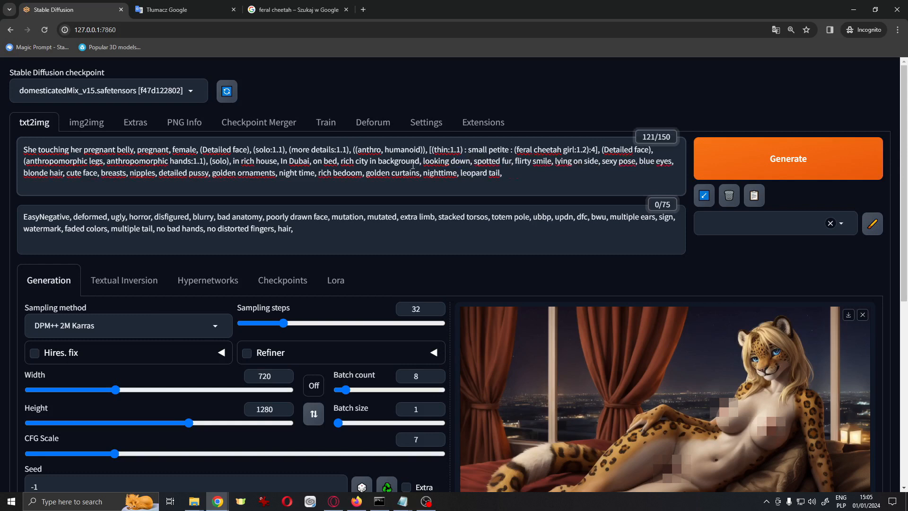
Replace the house, Dubai and bed location terms with "in shopping mall"
{"action": "left_click_drag", "start_coordinate": [420, 161], "coordinate": [239, 164]}
{"action": "key", "text": "BackSpace"}
{"action": "key", "text": "BackSpace"}
{"action": "key", "text": "BackSpace"}
{"action": "key", "text": "BackSpace"}
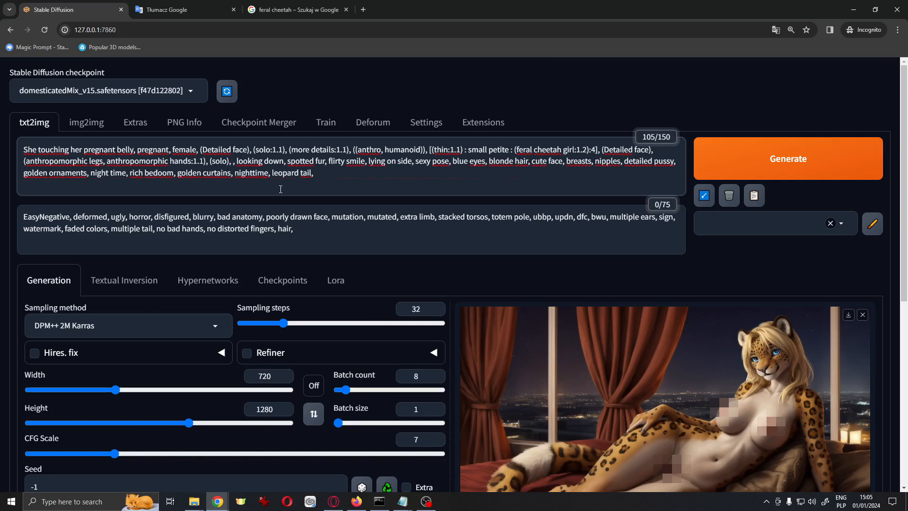
{"action": "type", "text": "in c"}
{"action": "key", "text": "BackSpace"}
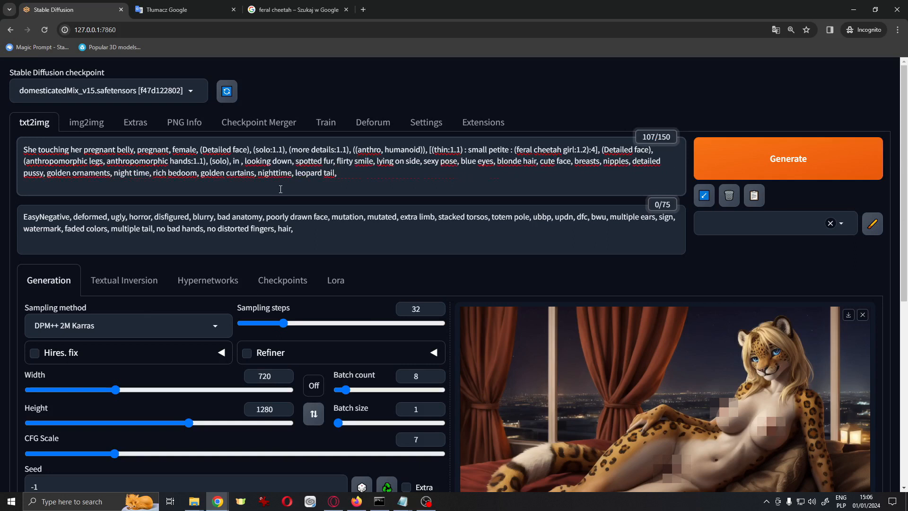
{"action": "left_click", "coordinate": [403, 501]}
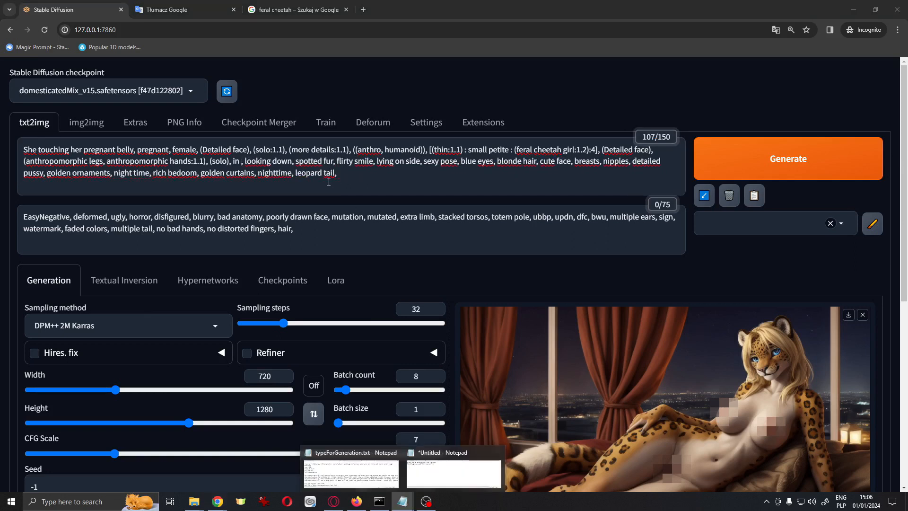
{"action": "left_click", "coordinate": [241, 161]}
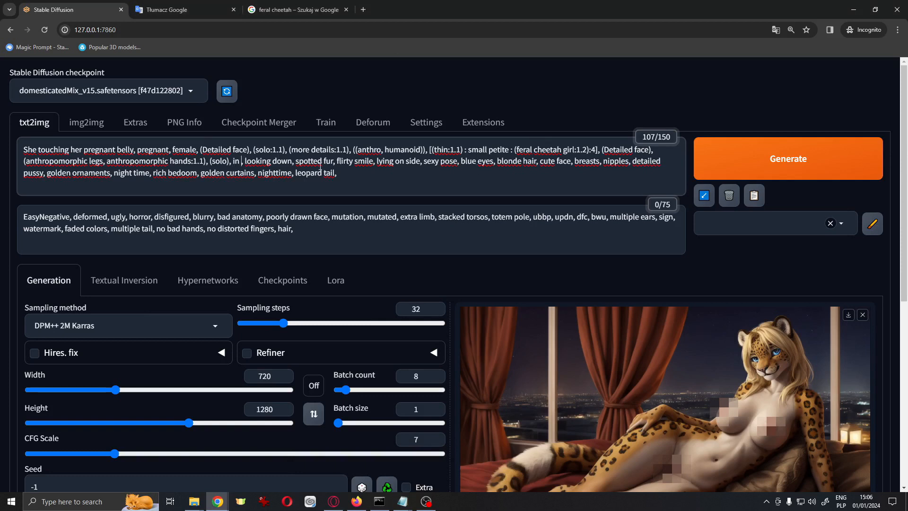
{"action": "type", "text": "shopping mall"}
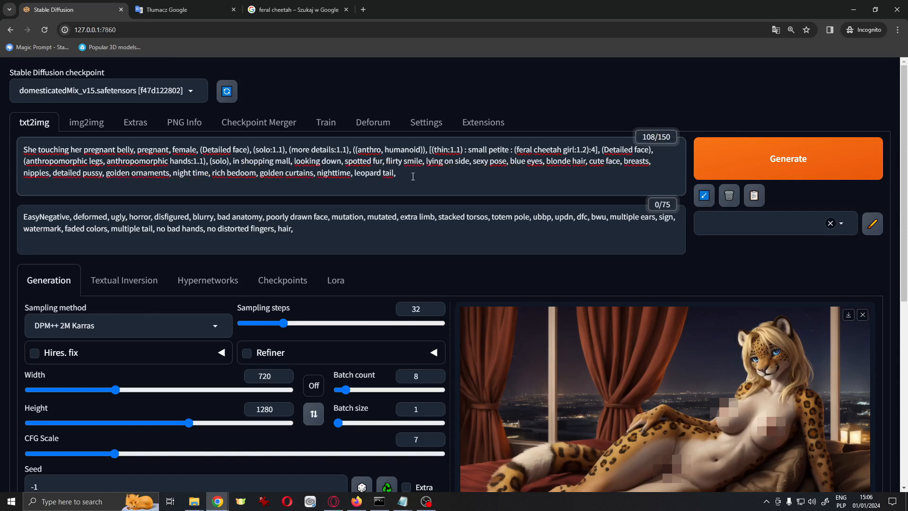
Add "in front of baby clothes store" after the shopping mall location
{"action": "type", "text": "in front o"}
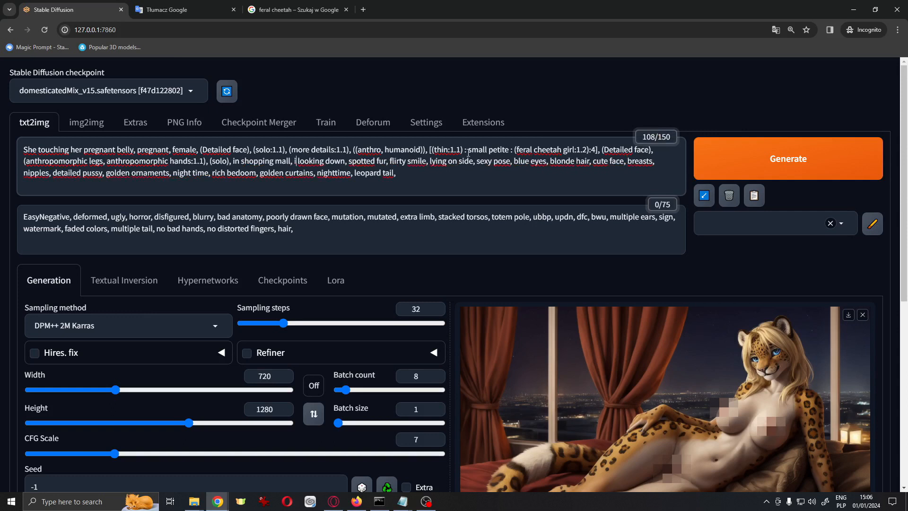
{"action": "type", "text": "f baby"}
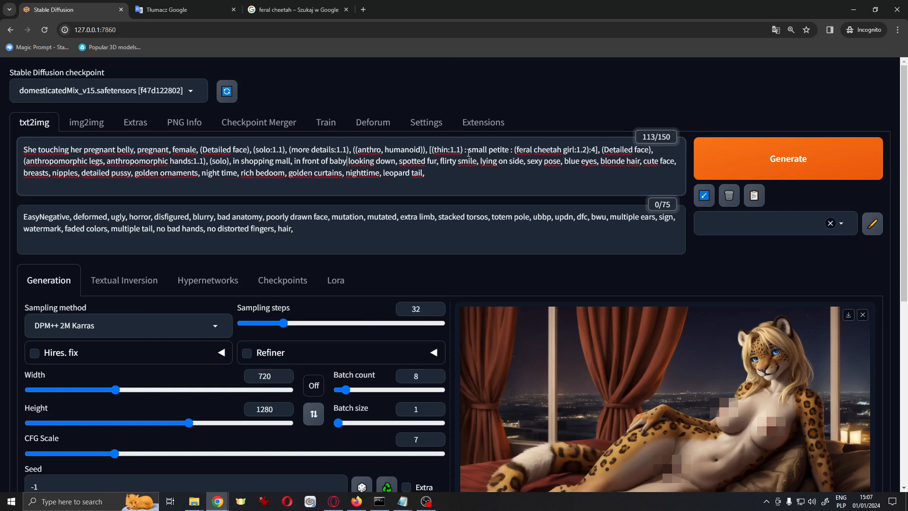
{"action": "type", "text": "clothing"}
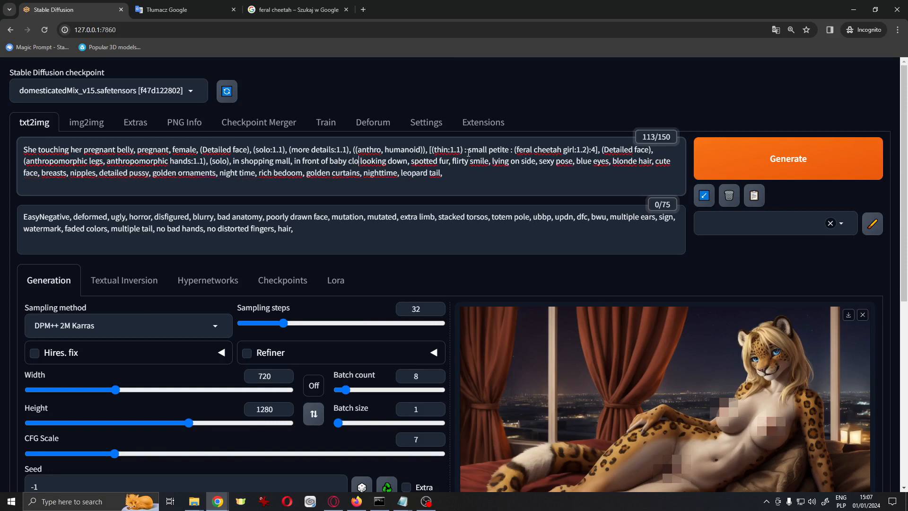
{"action": "type", "text": " store,"}
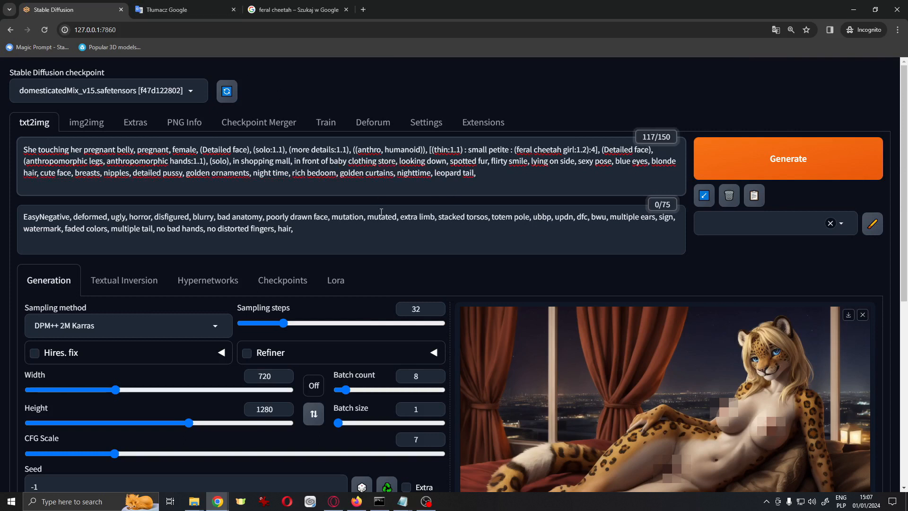
{"action": "double_click", "coordinate": [363, 161]}
{"action": "type", "text": "clothes"}
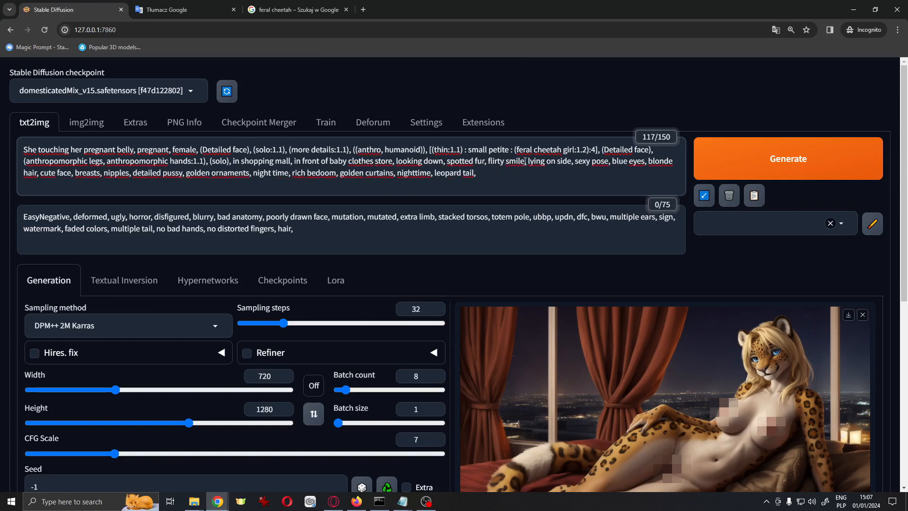
Remove "flirty" from the smile term and replace "lying on side" with "standing"
{"action": "double_click", "coordinate": [497, 162]}
{"action": "key", "text": "BackSpace"}
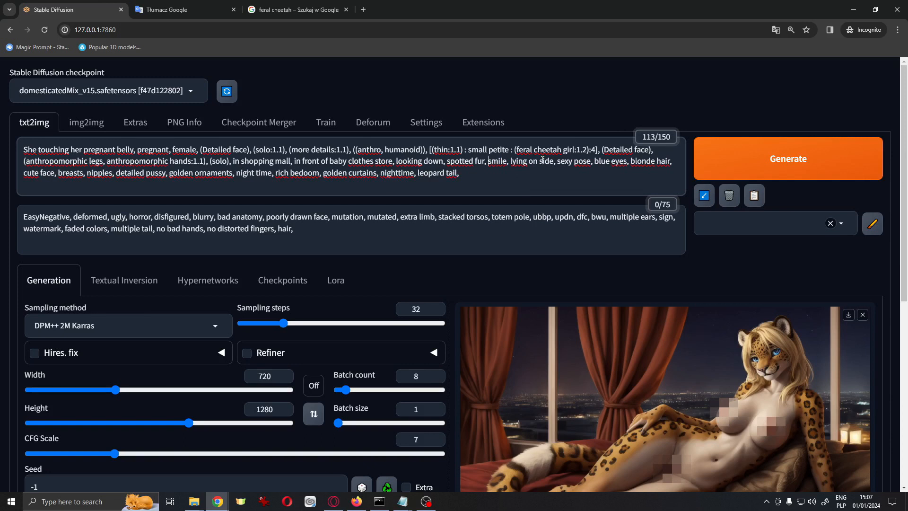
{"action": "left_click_drag", "start_coordinate": [553, 161], "coordinate": [509, 164]}
{"action": "type", "text": "standing"}
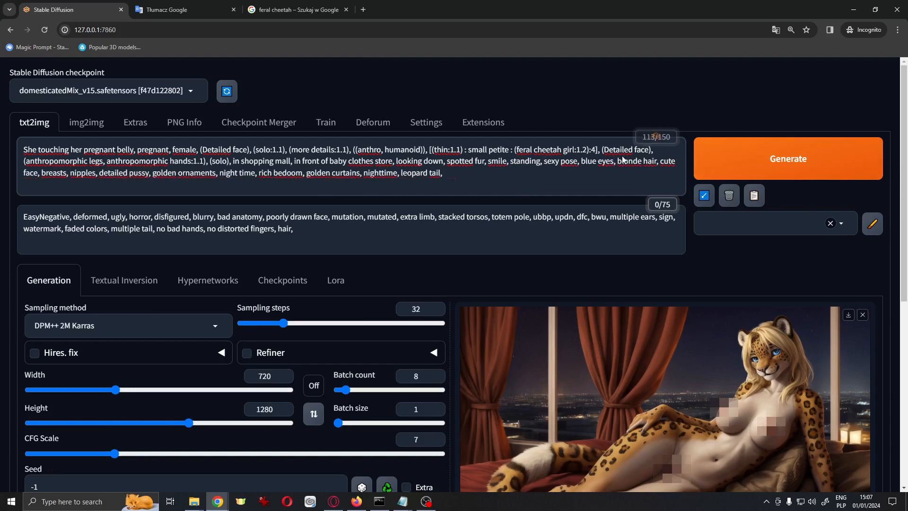
Rewrite the remaining descriptors to yellow eyes, brown hair, black leggings, black sports bra, background crowd, interior and cheetah tail
{"action": "left_click_drag", "start_coordinate": [576, 161], "coordinate": [552, 166]}
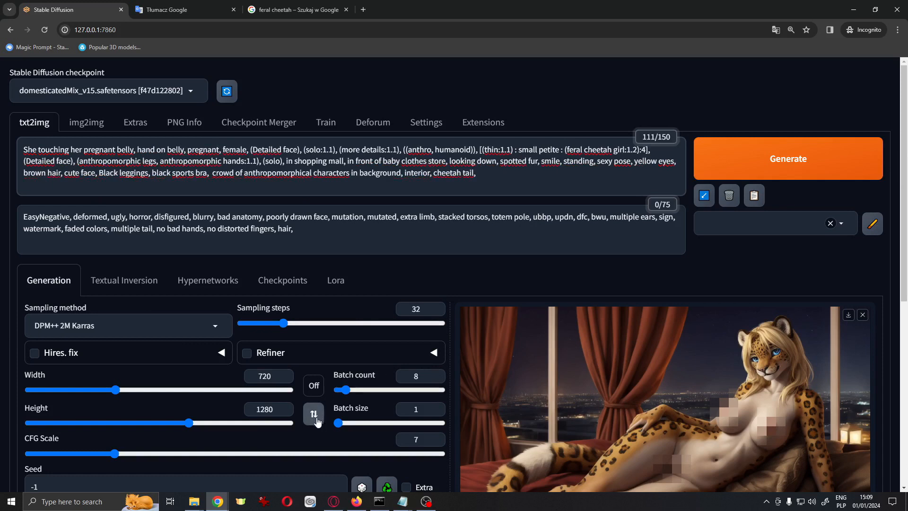
{"action": "scroll", "coordinate": [315, 415], "scroll_direction": "down", "scroll_amount": 1}
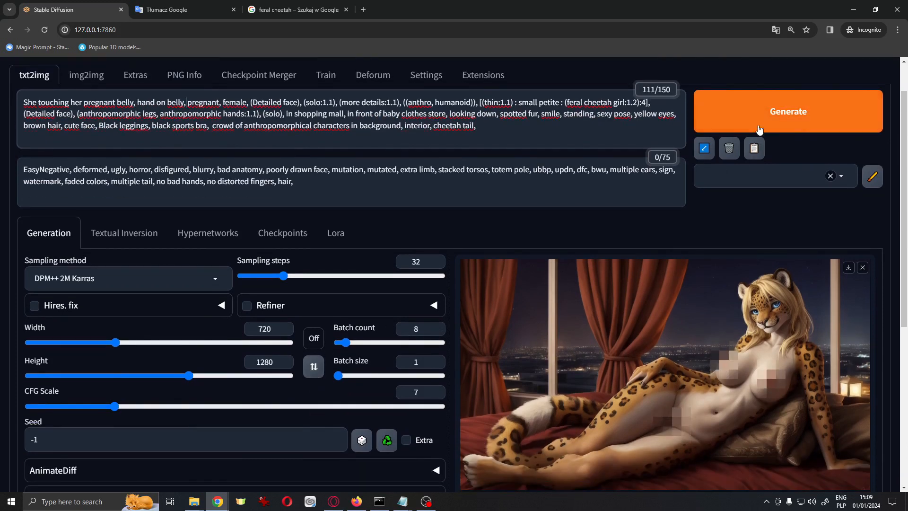
Generate a batch of images from the revised prompt and bring up the console window to follow progress
{"action": "left_click", "coordinate": [793, 118]}
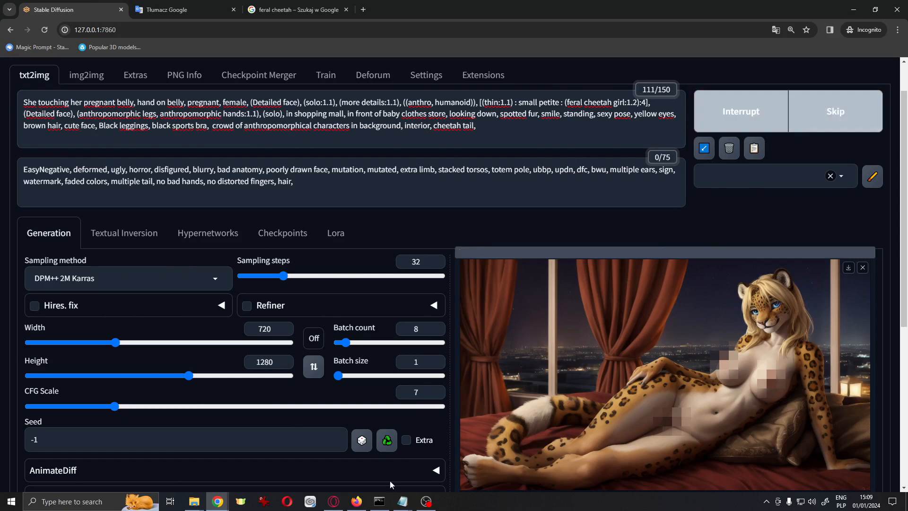
{"action": "left_click", "coordinate": [381, 501]}
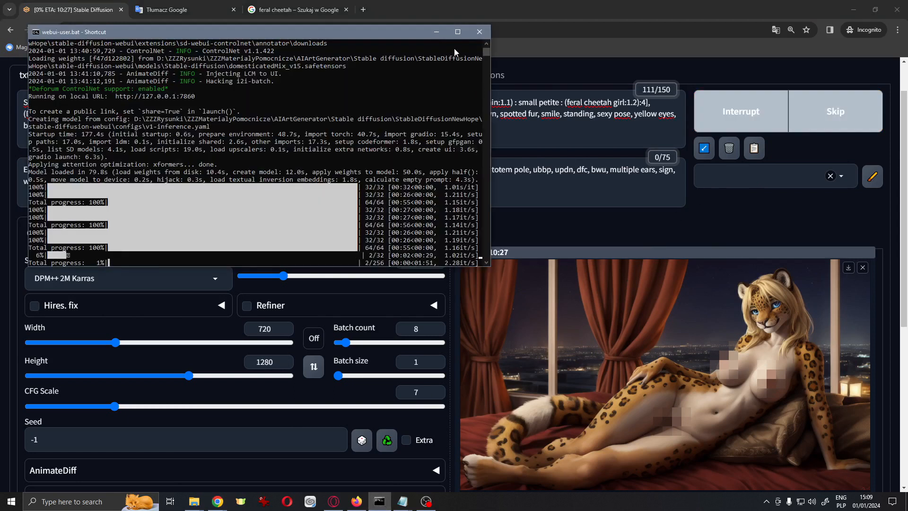
{"action": "left_click_drag", "start_coordinate": [410, 33], "coordinate": [394, 18]}
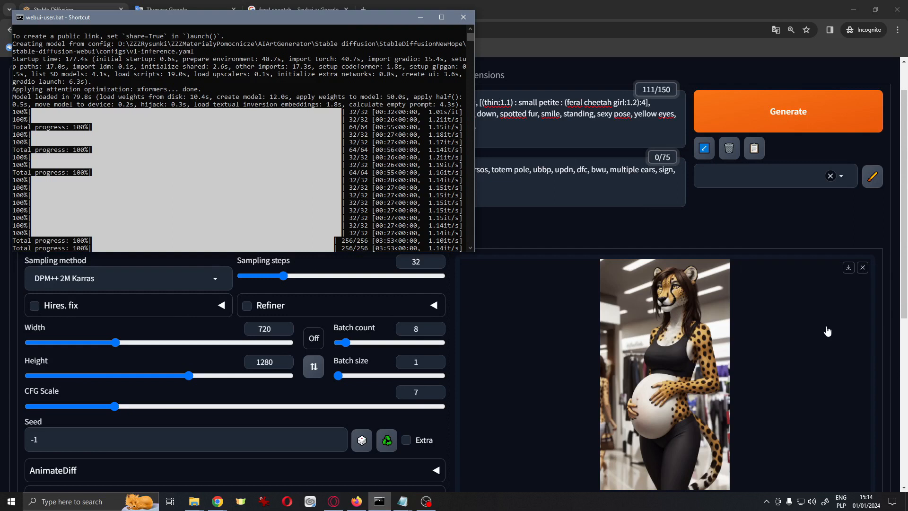
Browse through the generated shopping mall images in the full-screen viewer
{"action": "scroll", "coordinate": [635, 212], "scroll_direction": "down", "scroll_amount": 2}
{"action": "left_click", "coordinate": [665, 290]}
{"action": "left_click", "coordinate": [888, 263]}
{"action": "left_click", "coordinate": [888, 263]}
{"action": "left_click", "coordinate": [887, 263]}
{"action": "left_click", "coordinate": [887, 264]}
{"action": "left_click", "coordinate": [887, 264]}
{"action": "left_click", "coordinate": [888, 263]}
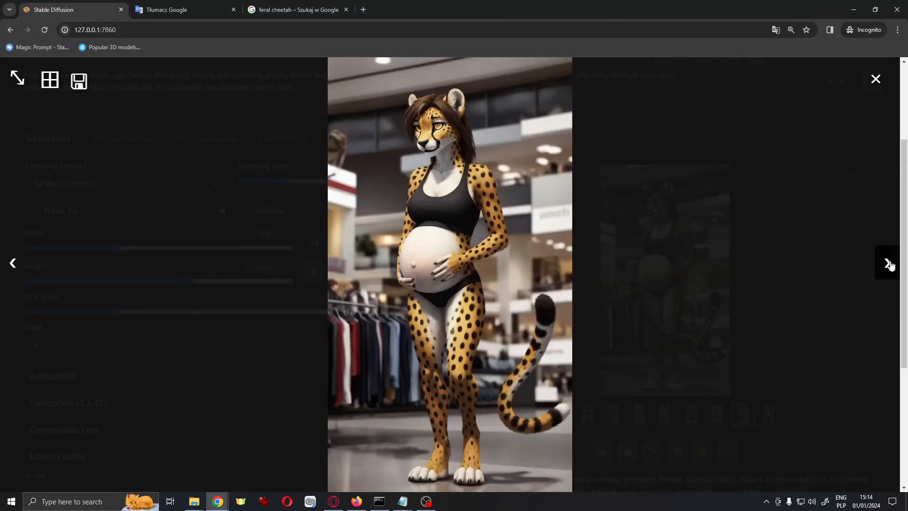
{"action": "left_click", "coordinate": [887, 264]}
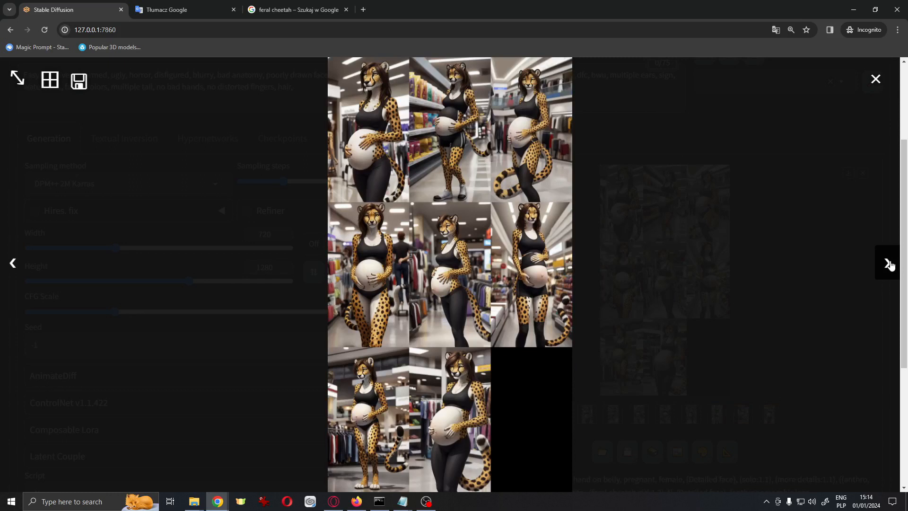
{"action": "left_click", "coordinate": [887, 263]}
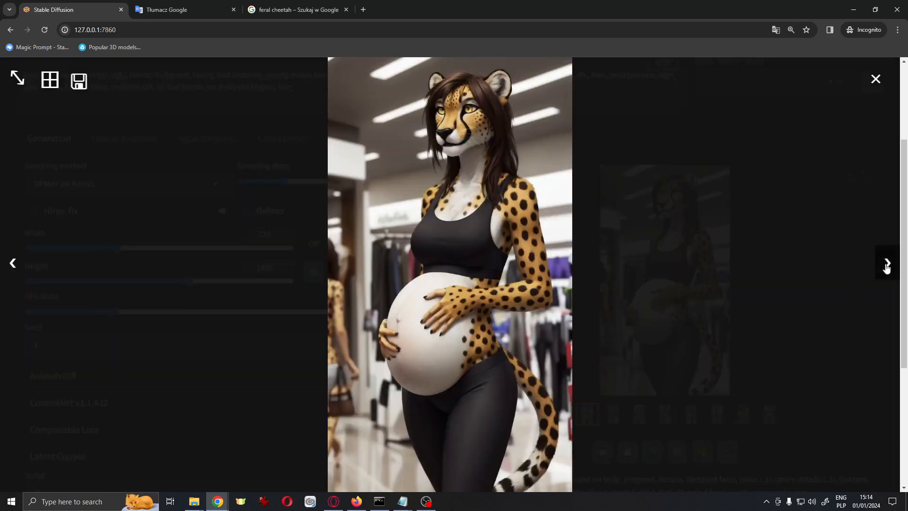
{"action": "left_click", "coordinate": [887, 263]}
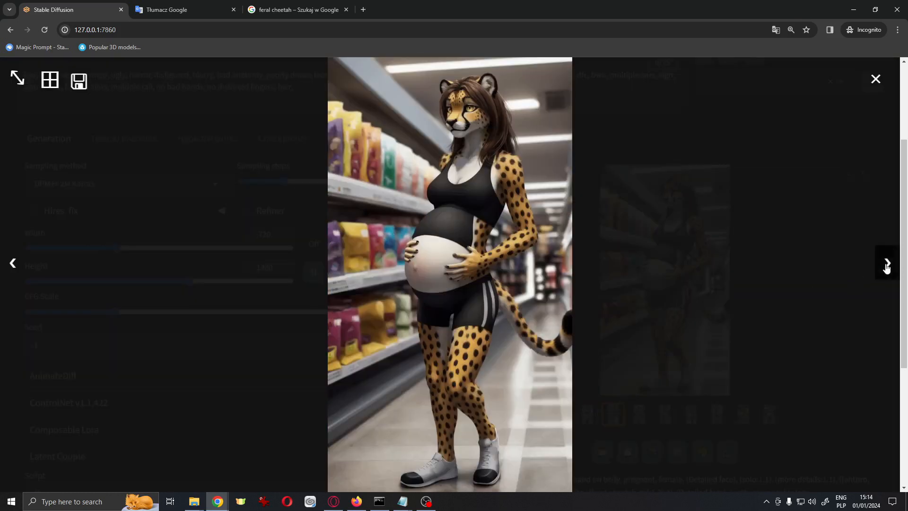
{"action": "left_click", "coordinate": [887, 266]}
{"action": "left_click", "coordinate": [887, 266]}
{"action": "left_click", "coordinate": [887, 267]}
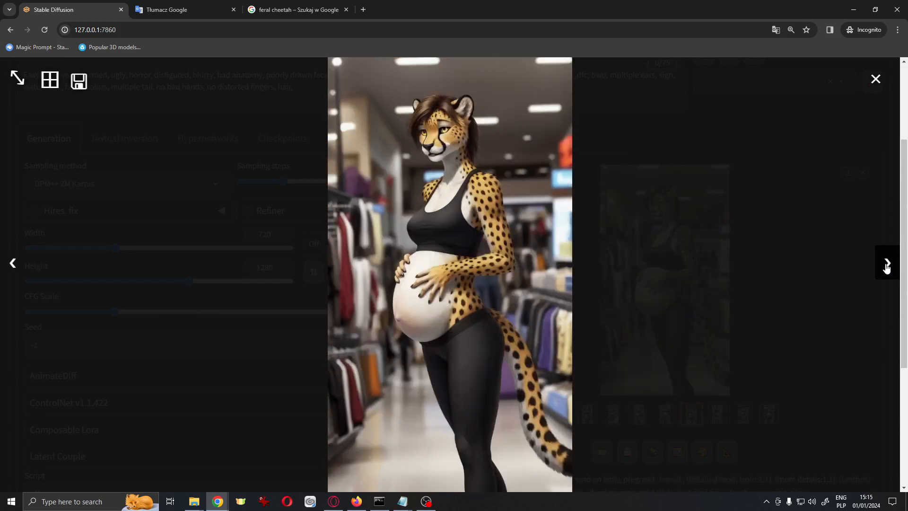
{"action": "left_click", "coordinate": [881, 264]}
{"action": "left_click", "coordinate": [884, 266]}
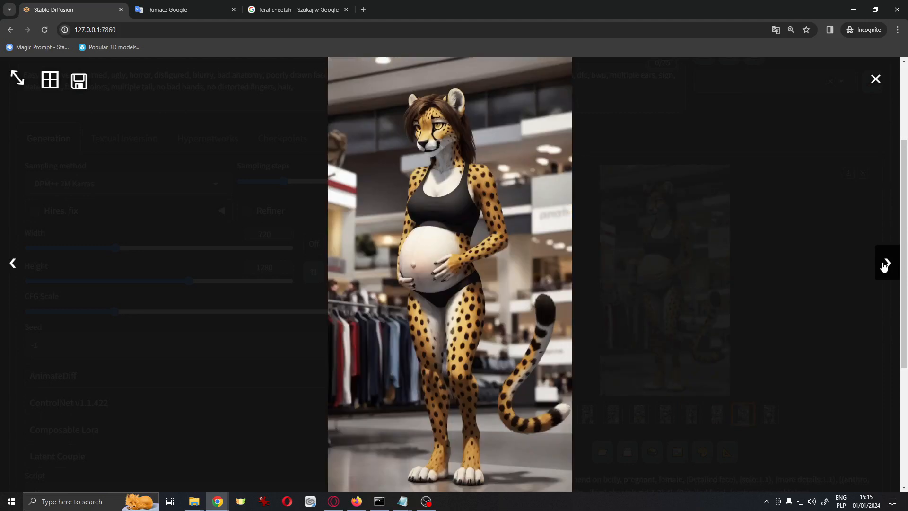
{"action": "left_click", "coordinate": [13, 263]}
{"action": "left_click", "coordinate": [13, 263]}
{"action": "left_click", "coordinate": [883, 107]}
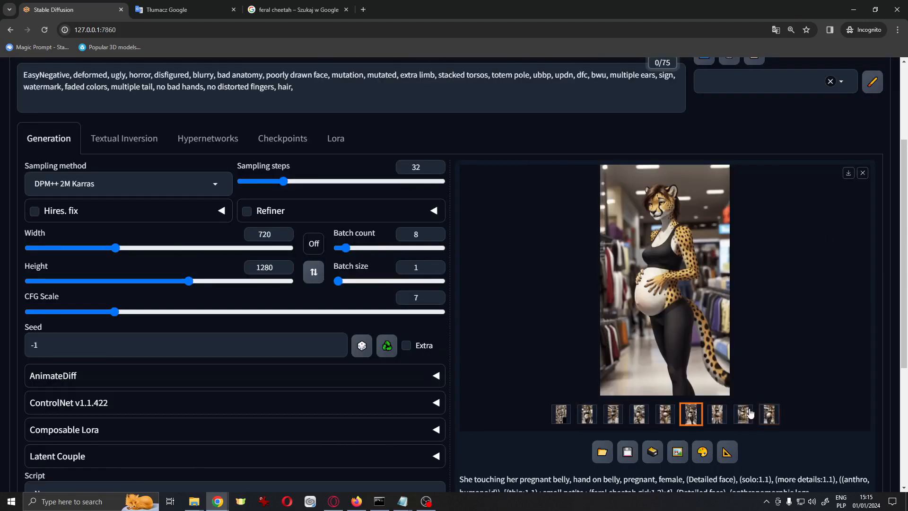
Open today's txt2img output folder and delete the six older bedroom images
{"action": "left_click", "coordinate": [194, 500]}
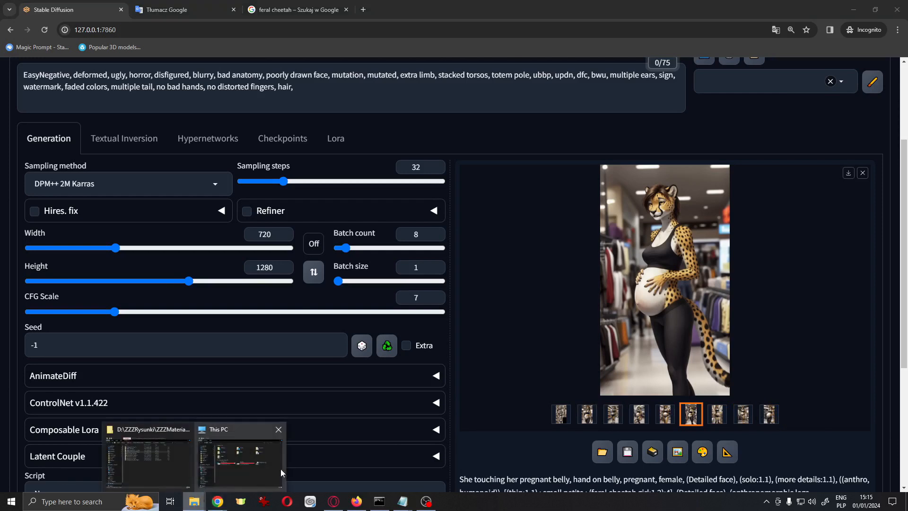
{"action": "left_click", "coordinate": [187, 468]}
{"action": "right_click", "coordinate": [394, 142]}
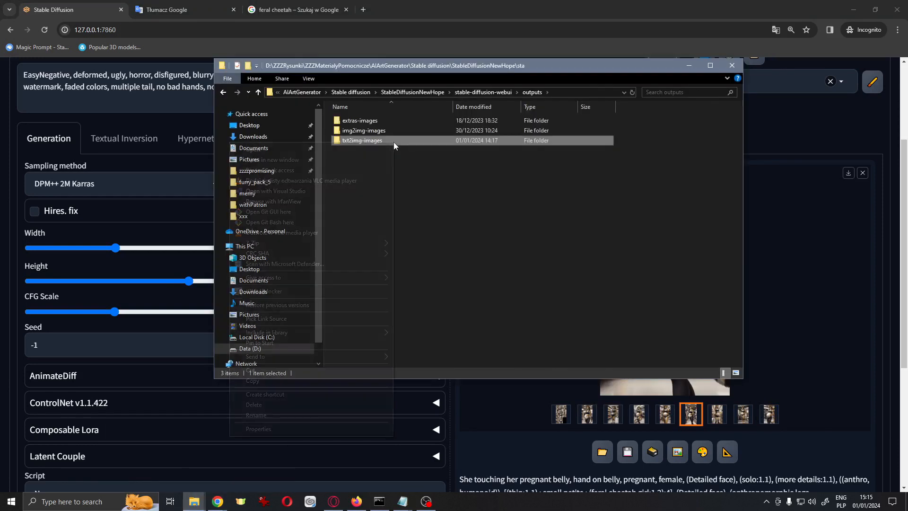
{"action": "left_click", "coordinate": [368, 160]}
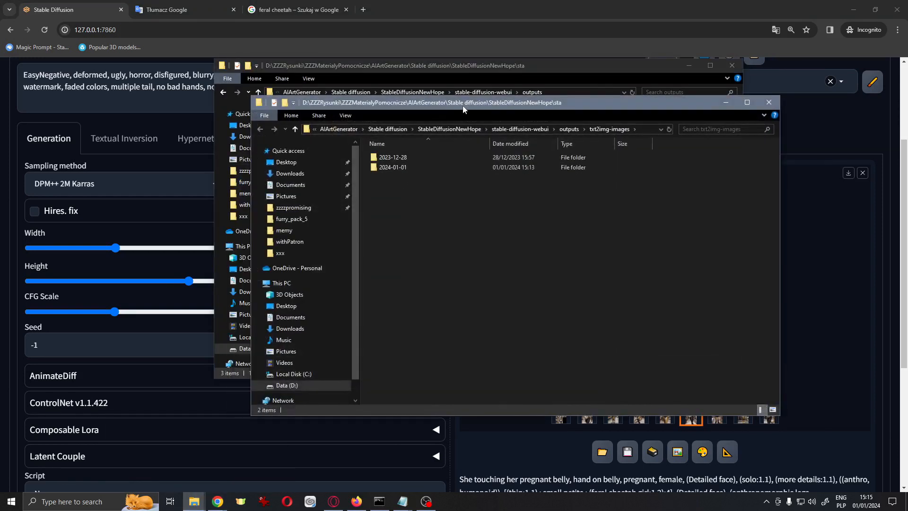
{"action": "double_click", "coordinate": [419, 166]}
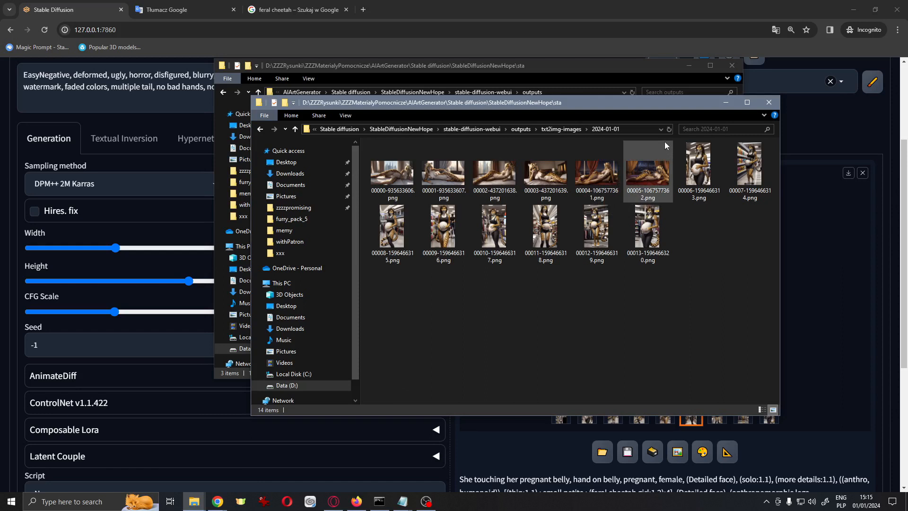
{"action": "left_click_drag", "start_coordinate": [672, 151], "coordinate": [387, 164]}
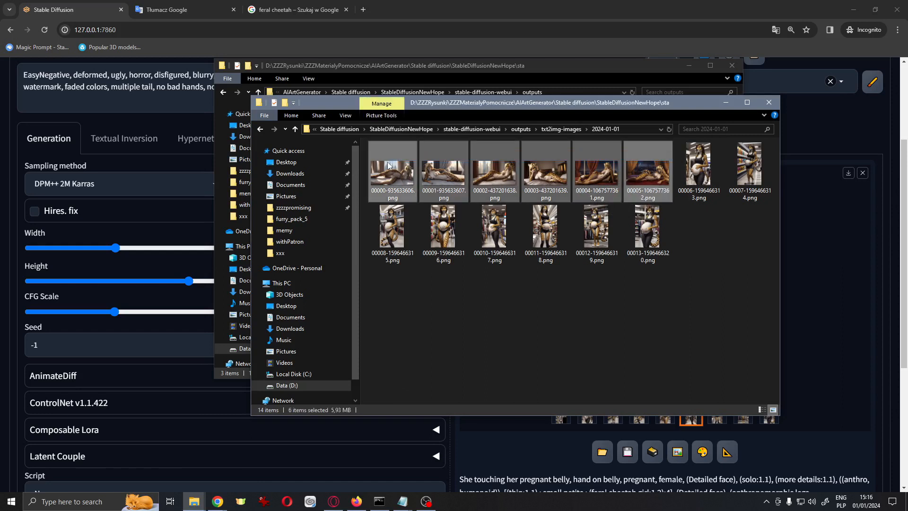
{"action": "key", "text": "Delete"}
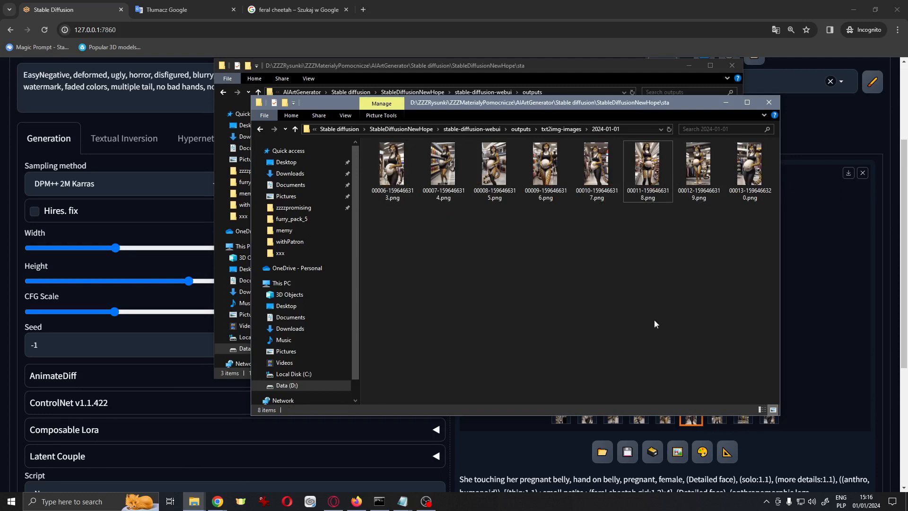
Copy image 00010-1596466317.png into the forFurtherCheck folder
{"action": "left_click", "coordinate": [598, 184]}
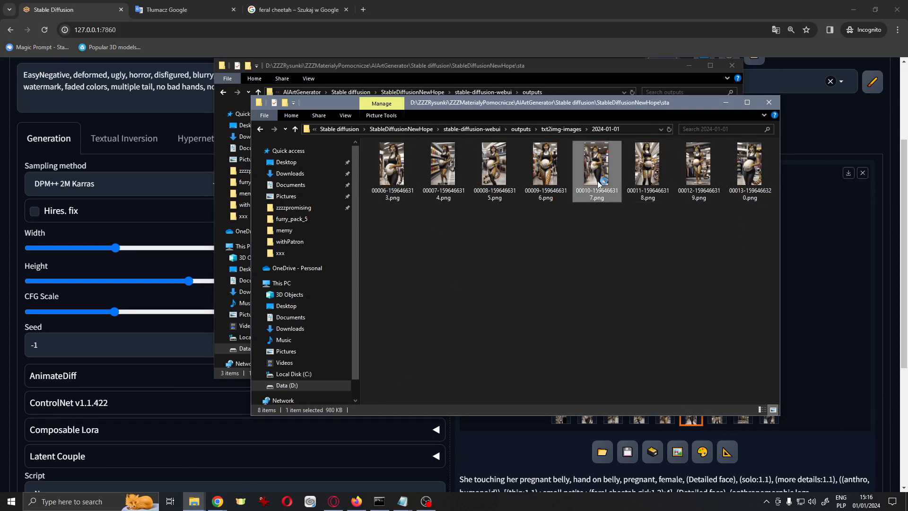
{"action": "double_click", "coordinate": [598, 185]}
{"action": "scroll", "coordinate": [125, 281], "scroll_direction": "up", "scroll_amount": 3}
{"action": "key", "text": "Escape"}
{"action": "key", "text": "ctrl+c"}
{"action": "key", "text": "alt+Tab"}
{"action": "key", "text": "ctrl+v"}
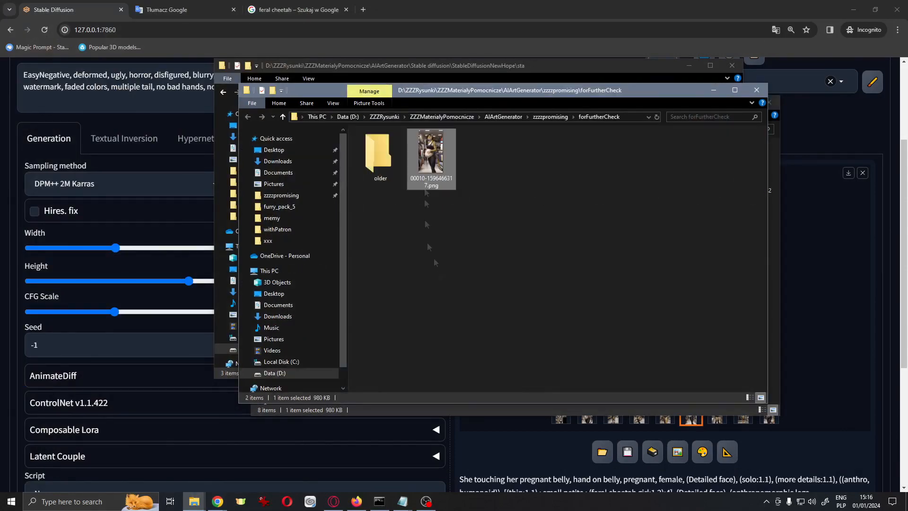
{"action": "double_click", "coordinate": [431, 159]}
{"action": "left_click_drag", "start_coordinate": [533, 191], "coordinate": [538, 294]}
{"action": "left_click_drag", "start_coordinate": [173, 232], "coordinate": [320, 338]}
{"action": "left_click", "coordinate": [243, 297]}
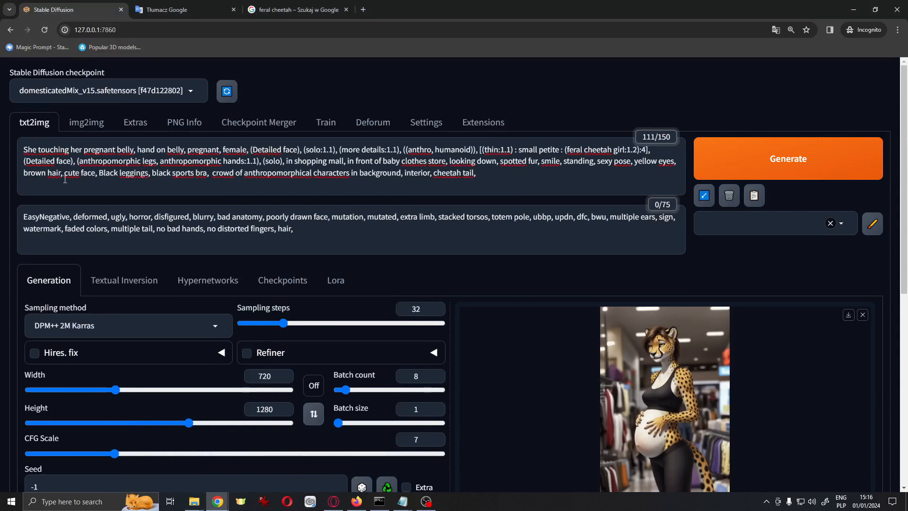
Lower the weight of the pregnant term in the prompt to 0.8
{"action": "double_click", "coordinate": [204, 151]}
{"action": "key", "text": "ctrl+Down"}
{"action": "key", "text": "ctrl+Down"}
{"action": "scroll", "coordinate": [342, 205], "scroll_direction": "down", "scroll_amount": 2}
{"action": "scroll", "coordinate": [343, 205], "scroll_direction": "up", "scroll_amount": 2}
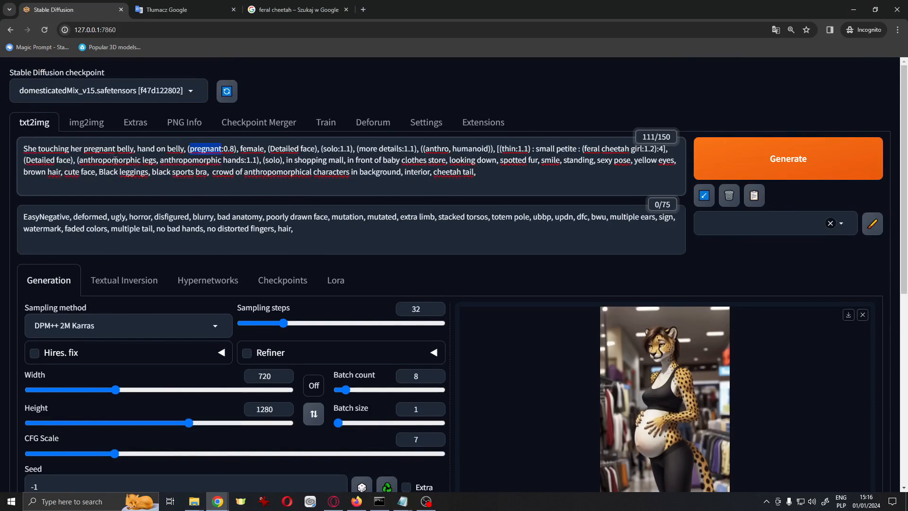
{"action": "scroll", "coordinate": [335, 364], "scroll_direction": "down", "scroll_amount": 3}
{"action": "scroll", "coordinate": [334, 363], "scroll_direction": "up", "scroll_amount": 3}
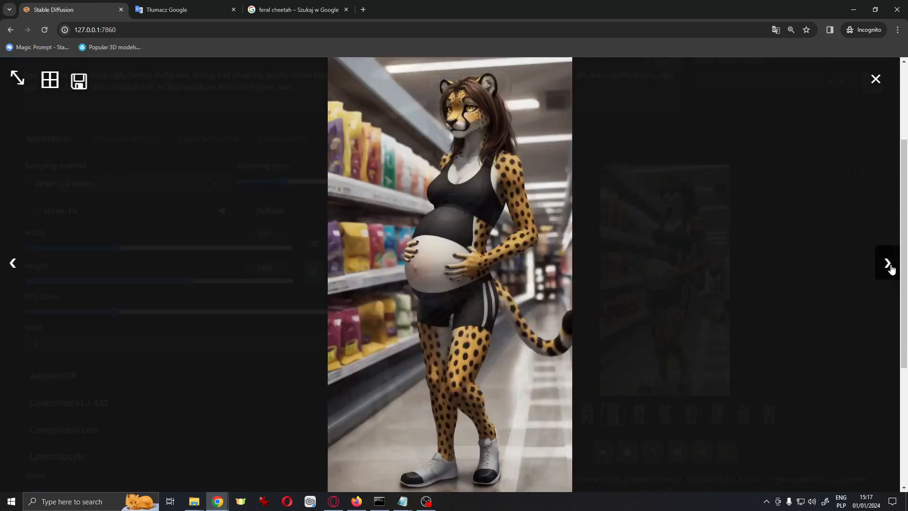
{"action": "left_click", "coordinate": [888, 263]}
{"action": "left_click", "coordinate": [888, 264]}
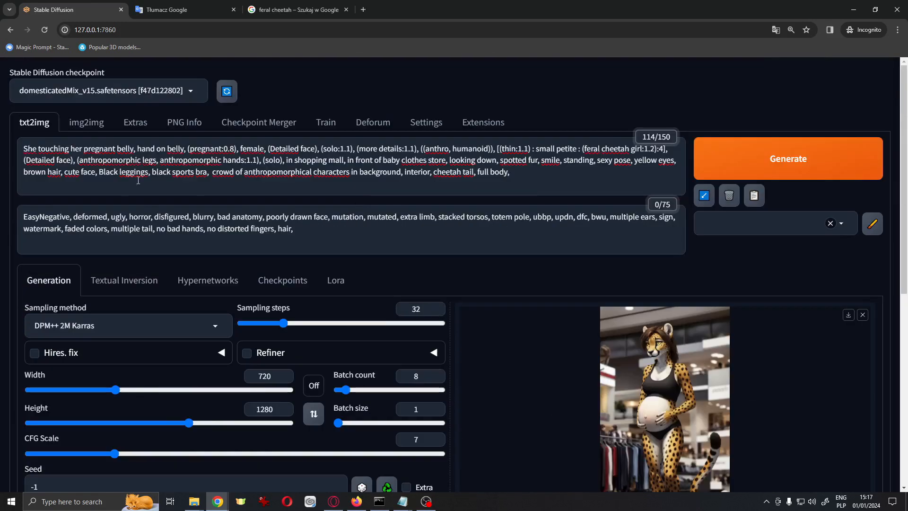
Raise the Black leggings weight to 1.2, add full body, and generate a new batch
{"action": "left_click_drag", "start_coordinate": [149, 173], "coordinate": [99, 173]}
{"action": "key", "text": "ctrl+Up"}
{"action": "key", "text": "ctrl+Return"}
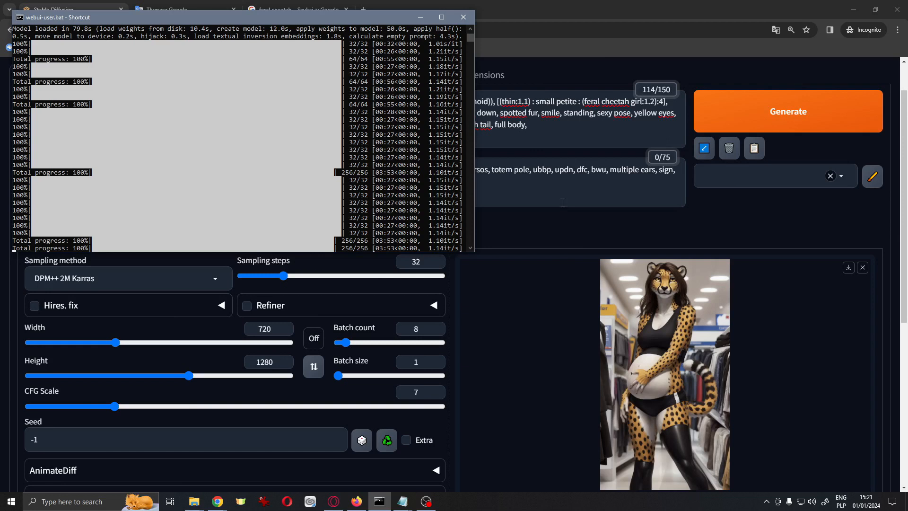
Browse through the new batch of images in the full-screen viewer
{"action": "left_click", "coordinate": [420, 17]}
{"action": "scroll", "coordinate": [664, 237], "scroll_direction": "down", "scroll_amount": 4}
{"action": "left_click", "coordinate": [709, 185]}
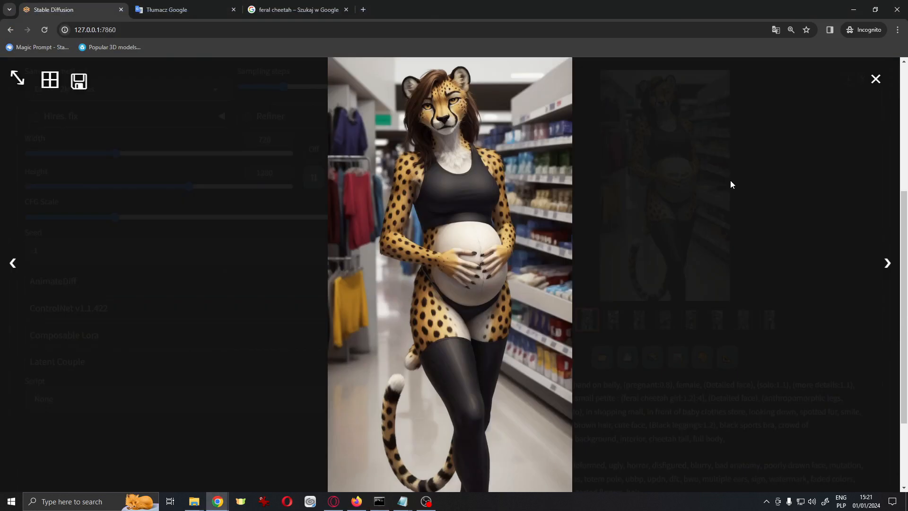
{"action": "left_click", "coordinate": [889, 270]}
{"action": "left_click", "coordinate": [891, 276]}
{"action": "left_click", "coordinate": [891, 275]}
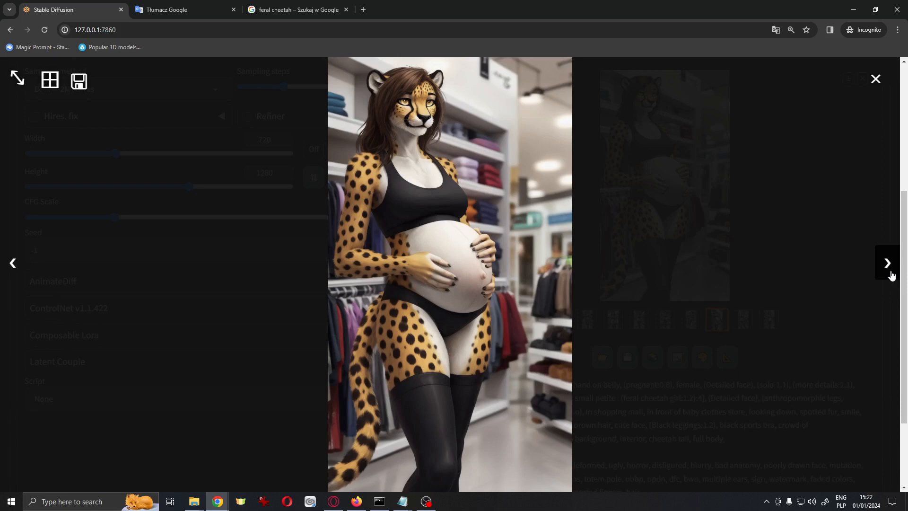
{"action": "left_click", "coordinate": [886, 264]}
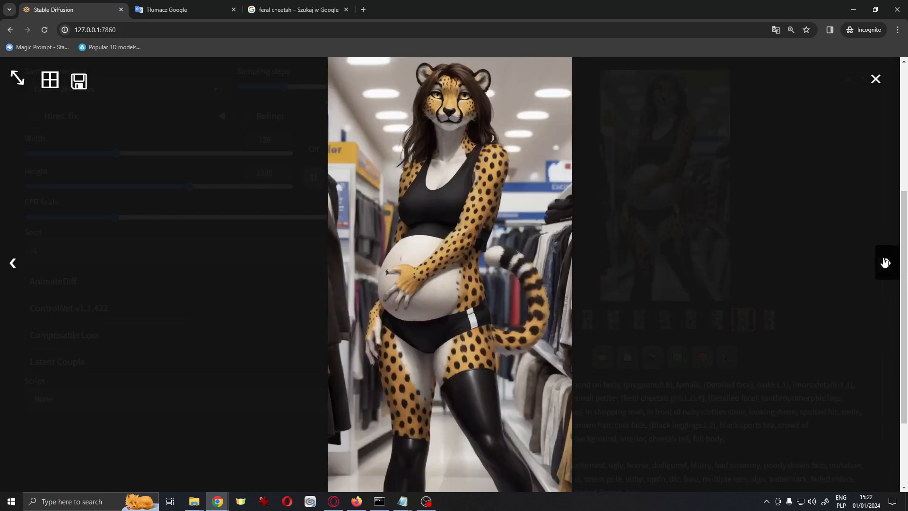
{"action": "left_click", "coordinate": [887, 264]}
{"action": "left_click", "coordinate": [6, 264]}
{"action": "left_click", "coordinate": [7, 264]}
{"action": "left_click", "coordinate": [883, 71]}
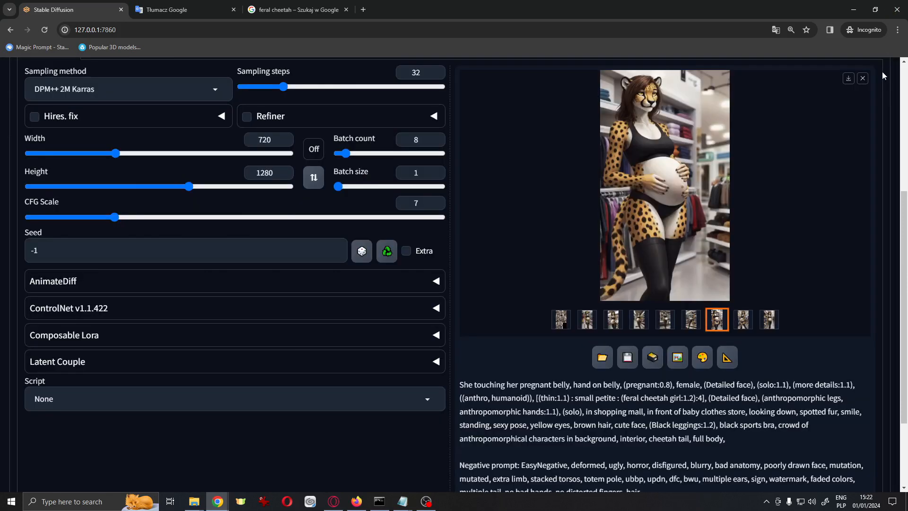
Open image 00019 in the image viewer and zoom in to inspect the belly
{"action": "key", "text": "alt+Tab"}
{"action": "left_click", "coordinate": [640, 248]}
{"action": "double_click", "coordinate": [641, 246]}
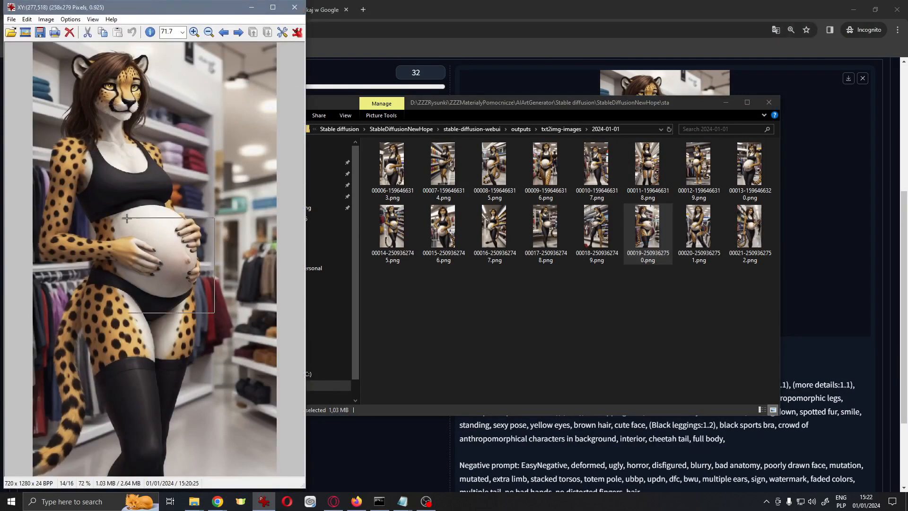
{"action": "scroll", "coordinate": [164, 267], "scroll_direction": "up", "scroll_amount": 4}
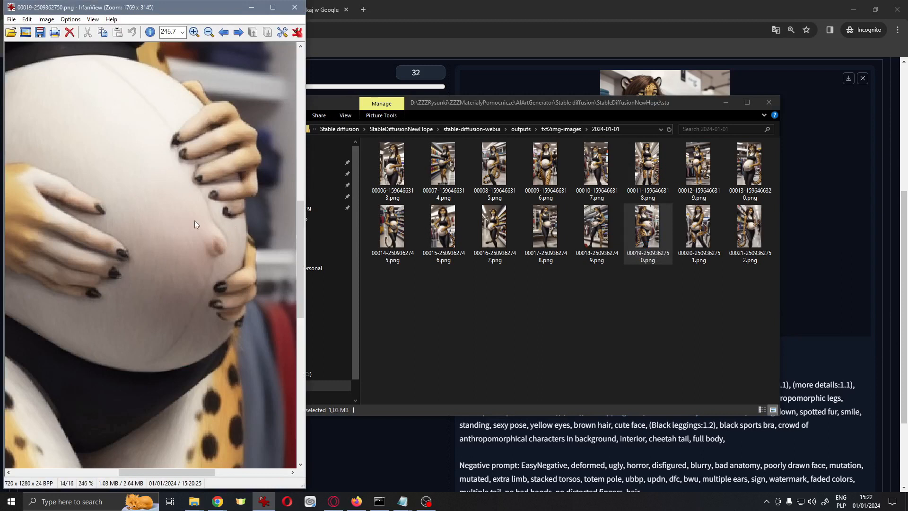
{"action": "scroll", "coordinate": [195, 221], "scroll_direction": "up", "scroll_amount": 3}
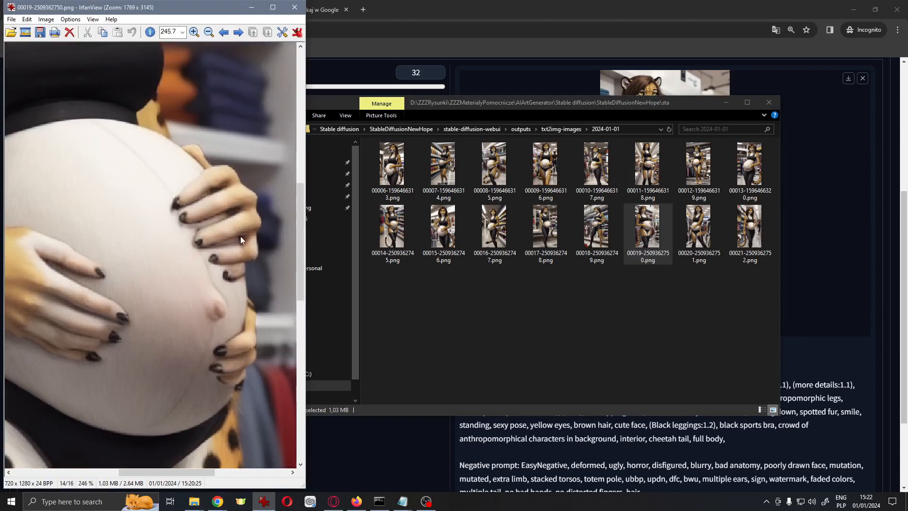
{"action": "left_click", "coordinate": [294, 8]}
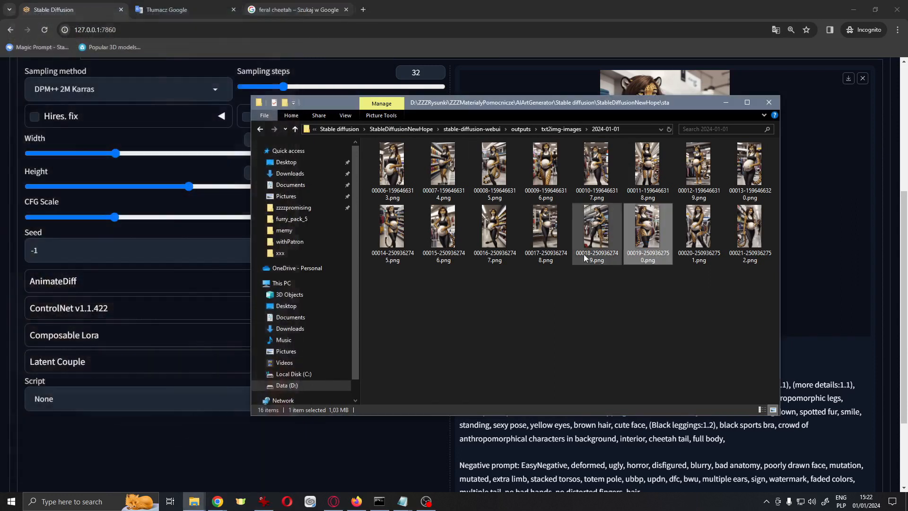
Switch to Clip Studio Paint with image 00019 and zoom in on the cheetah's face
{"action": "left_click", "coordinate": [313, 502]}
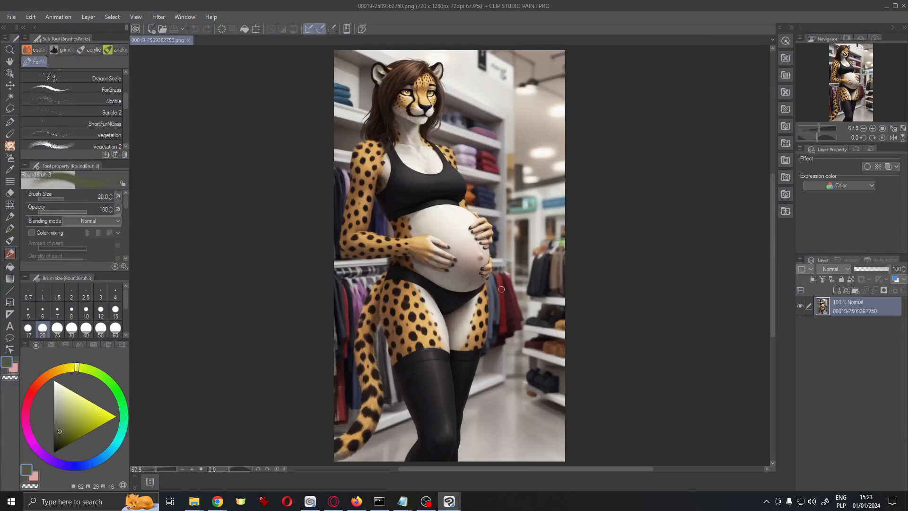
{"action": "scroll", "coordinate": [501, 289], "scroll_direction": "up", "scroll_amount": 3}
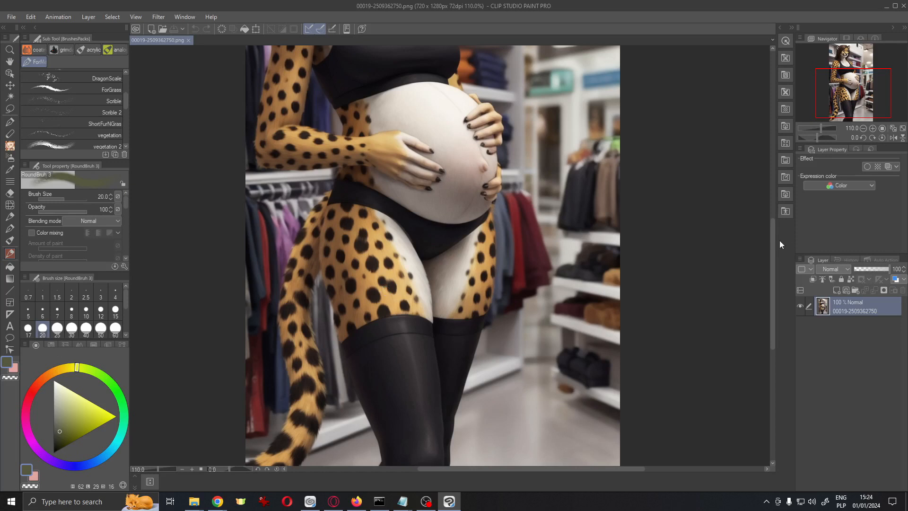
{"action": "left_click_drag", "start_coordinate": [773, 241], "coordinate": [766, 154]}
{"action": "scroll", "coordinate": [411, 177], "scroll_direction": "up", "scroll_amount": 5}
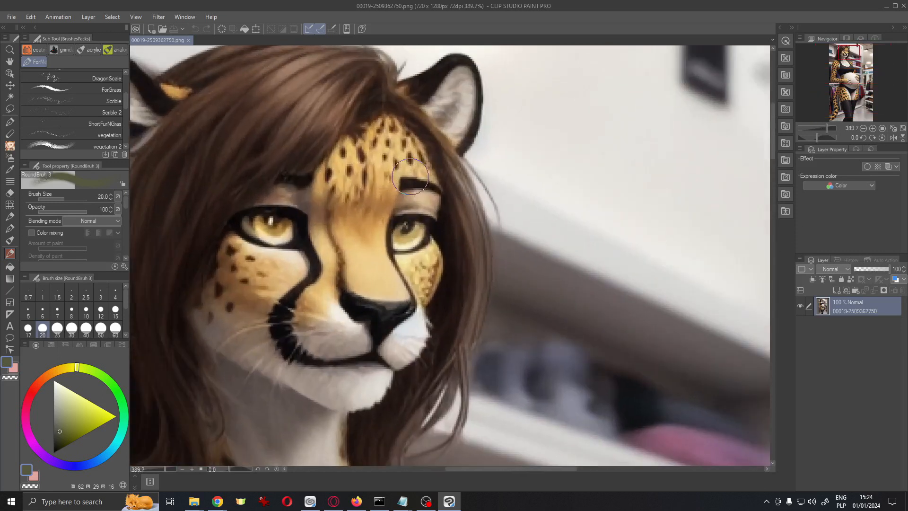
{"action": "scroll", "coordinate": [410, 177], "scroll_direction": "down", "scroll_amount": 5}
{"action": "scroll", "coordinate": [410, 176], "scroll_direction": "up", "scroll_amount": 2}
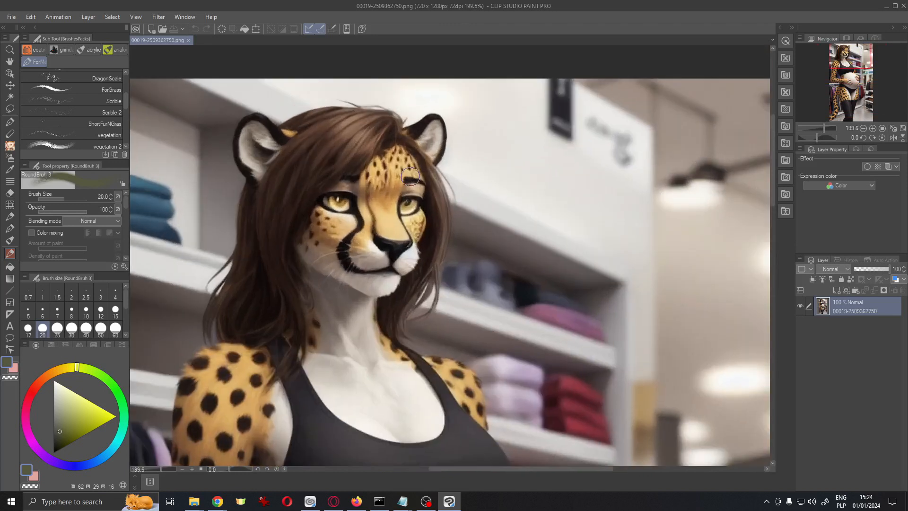
{"action": "scroll", "coordinate": [426, 256], "scroll_direction": "up", "scroll_amount": 9}
Zoom in on the cheetah's eyes and retouch them with a 3 px brush
{"action": "mouse_move", "coordinate": [354, 226]}
{"action": "left_mouse_down"}
{"action": "mouse_move", "coordinate": [386, 270]}
{"action": "mouse_move", "coordinate": [391, 300]}
{"action": "left_mouse_up"}
{"action": "left_click", "coordinate": [504, 238], "text": "alt"}
{"action": "key", "text": "["}
{"action": "key", "text": "bracketleft"}
{"action": "key", "text": "bracketleft"}
{"action": "key", "text": "bracketleft"}
{"action": "key", "text": "bracketleft"}
{"action": "key", "text": "bracketleft"}
{"action": "key", "text": "bracketleft"}
{"action": "key", "text": "bracketleft"}
{"action": "key", "text": "bracketleft"}
{"action": "key", "text": "bracketleft"}
{"action": "mouse_move", "coordinate": [503, 201]}
{"action": "left_mouse_down"}
{"action": "mouse_move", "coordinate": [511, 236]}
{"action": "mouse_move", "coordinate": [483, 240]}
{"action": "mouse_move", "coordinate": [494, 225]}
{"action": "left_mouse_up"}
{"action": "mouse_move", "coordinate": [588, 225]}
{"action": "left_mouse_down"}
{"action": "mouse_move", "coordinate": [534, 240]}
{"action": "mouse_move", "coordinate": [553, 252]}
{"action": "mouse_move", "coordinate": [488, 289]}
{"action": "left_mouse_up"}
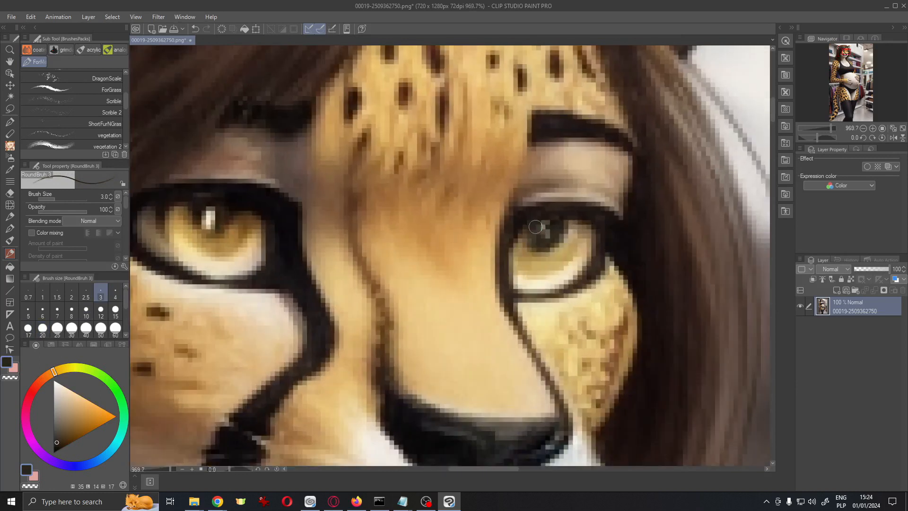
{"action": "mouse_move", "coordinate": [595, 286]}
{"action": "left_mouse_down"}
{"action": "mouse_move", "coordinate": [547, 292]}
{"action": "mouse_move", "coordinate": [602, 292]}
{"action": "left_mouse_up"}
{"action": "left_click", "coordinate": [545, 190], "text": "alt"}
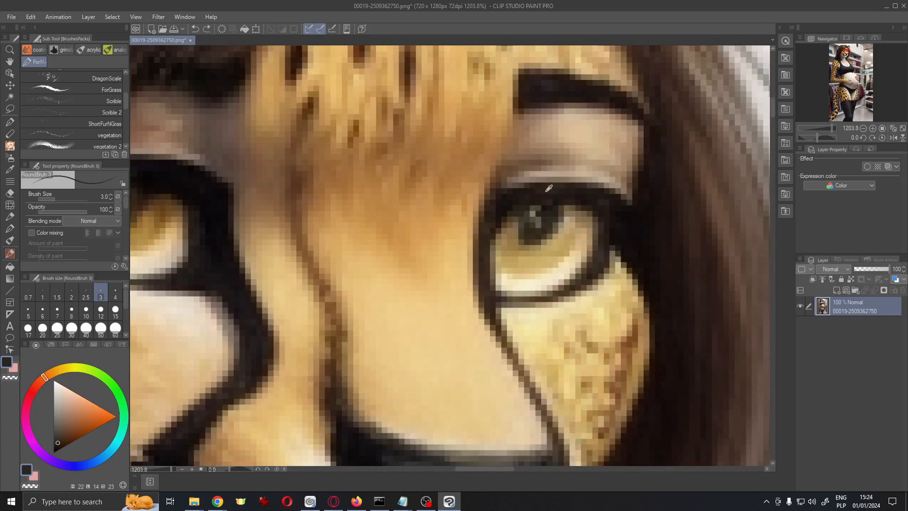
{"action": "left_click", "coordinate": [535, 189], "text": "alt"}
{"action": "mouse_move", "coordinate": [564, 224]}
{"action": "left_mouse_down"}
{"action": "mouse_move", "coordinate": [518, 224]}
{"action": "mouse_move", "coordinate": [560, 223]}
{"action": "left_mouse_up"}
{"action": "left_click_drag", "start_coordinate": [627, 270], "coordinate": [602, 272]}
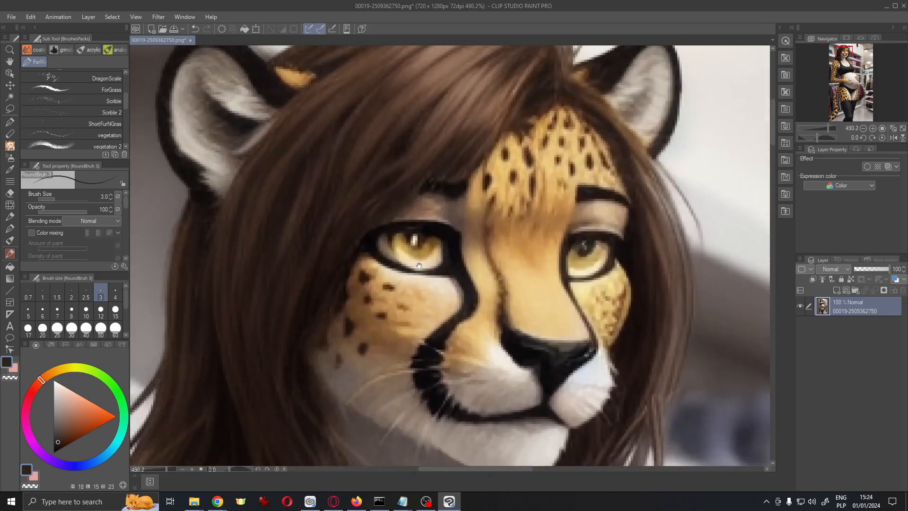
Enlarge the brush and retouch the fur and markings around the eyes and muzzle
{"action": "left_click_drag", "start_coordinate": [556, 293], "coordinate": [596, 286]}
{"action": "key", "text": "bracketright"}
{"action": "key", "text": "bracketright"}
{"action": "key", "text": "bracketright"}
{"action": "mouse_move", "coordinate": [456, 236]}
{"action": "left_mouse_down"}
{"action": "mouse_move", "coordinate": [482, 233]}
{"action": "mouse_move", "coordinate": [497, 213]}
{"action": "left_mouse_up"}
{"action": "left_click_drag", "start_coordinate": [535, 237], "coordinate": [480, 295]}
{"action": "mouse_move", "coordinate": [530, 269]}
{"action": "left_mouse_down"}
{"action": "mouse_move", "coordinate": [462, 323]}
{"action": "mouse_move", "coordinate": [578, 258]}
{"action": "left_mouse_up"}
{"action": "left_click_drag", "start_coordinate": [688, 207], "coordinate": [654, 196]}
{"action": "left_click_drag", "start_coordinate": [685, 222], "coordinate": [479, 90]}
{"action": "left_click_drag", "start_coordinate": [609, 445], "coordinate": [410, 200]}
{"action": "left_click_drag", "start_coordinate": [461, 292], "coordinate": [497, 327]}
{"action": "left_click_drag", "start_coordinate": [497, 326], "coordinate": [541, 196]}
{"action": "left_click_drag", "start_coordinate": [549, 209], "coordinate": [557, 255]}
{"action": "left_click_drag", "start_coordinate": [556, 255], "coordinate": [520, 275]}
{"action": "left_click", "coordinate": [540, 213], "text": "alt"}
{"action": "left_click", "coordinate": [534, 219], "text": "alt"}
Retouch the belly and the fingers resting on it with an 8 px brush
{"action": "key", "text": "bracketright"}
{"action": "key", "text": "bracketright"}
{"action": "mouse_move", "coordinate": [522, 215]}
{"action": "left_mouse_down"}
{"action": "mouse_move", "coordinate": [511, 232]}
{"action": "mouse_move", "coordinate": [510, 223]}
{"action": "left_mouse_up"}
{"action": "left_click", "coordinate": [521, 187], "text": "alt"}
{"action": "left_click_drag", "start_coordinate": [520, 187], "coordinate": [512, 190]}
{"action": "left_click", "coordinate": [526, 239], "text": "alt"}
{"action": "mouse_move", "coordinate": [533, 253]}
{"action": "left_mouse_down"}
{"action": "mouse_move", "coordinate": [521, 280]}
{"action": "mouse_move", "coordinate": [507, 283]}
{"action": "mouse_move", "coordinate": [523, 305]}
{"action": "mouse_move", "coordinate": [503, 321]}
{"action": "mouse_move", "coordinate": [521, 309]}
{"action": "left_mouse_up"}
{"action": "left_click", "coordinate": [523, 308], "text": "alt"}
{"action": "left_click", "coordinate": [532, 306], "text": "alt"}
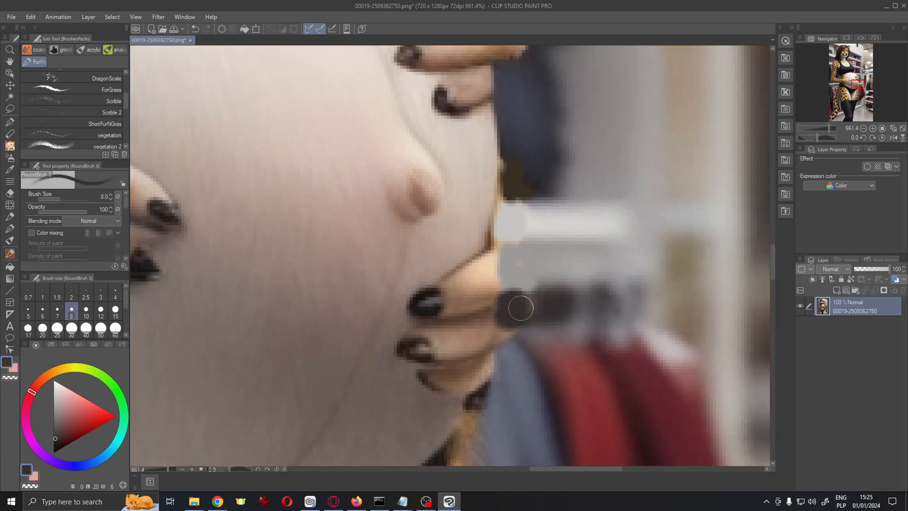
{"action": "left_click_drag", "start_coordinate": [530, 351], "coordinate": [539, 287]}
{"action": "mouse_move", "coordinate": [495, 348]}
{"action": "left_mouse_down"}
{"action": "mouse_move", "coordinate": [511, 209]}
{"action": "mouse_move", "coordinate": [499, 323]}
{"action": "left_mouse_up"}
{"action": "left_click", "coordinate": [467, 160], "text": "alt"}
{"action": "mouse_move", "coordinate": [473, 176]}
{"action": "left_mouse_down"}
{"action": "mouse_move", "coordinate": [474, 225]}
{"action": "mouse_move", "coordinate": [450, 345]}
{"action": "left_mouse_up"}
{"action": "key", "text": "ctrl+z"}
{"action": "mouse_move", "coordinate": [477, 201]}
{"action": "left_mouse_down"}
{"action": "mouse_move", "coordinate": [466, 231]}
{"action": "mouse_move", "coordinate": [441, 234]}
{"action": "left_mouse_up"}
{"action": "left_click", "coordinate": [449, 318], "text": "alt"}
{"action": "mouse_move", "coordinate": [449, 317]}
{"action": "left_mouse_down"}
{"action": "mouse_move", "coordinate": [471, 269]}
{"action": "mouse_move", "coordinate": [425, 285]}
{"action": "mouse_move", "coordinate": [444, 233]}
{"action": "mouse_move", "coordinate": [499, 301]}
{"action": "mouse_move", "coordinate": [481, 230]}
{"action": "mouse_move", "coordinate": [484, 238]}
{"action": "mouse_move", "coordinate": [519, 194]}
{"action": "mouse_move", "coordinate": [478, 355]}
{"action": "left_mouse_up"}
Smooth the belly's shading around the fingers with a larger brush
{"action": "scroll", "coordinate": [511, 237], "scroll_direction": "down", "scroll_amount": 7}
{"action": "scroll", "coordinate": [509, 217], "scroll_direction": "up", "scroll_amount": 6}
{"action": "left_click", "coordinate": [475, 189], "text": "alt"}
{"action": "left_click", "coordinate": [511, 307], "text": "alt"}
{"action": "scroll", "coordinate": [549, 299], "scroll_direction": "down", "scroll_amount": 5}
{"action": "left_click_drag", "start_coordinate": [542, 320], "coordinate": [531, 343]}
{"action": "scroll", "coordinate": [534, 318], "scroll_direction": "up", "scroll_amount": 5}
{"action": "left_click", "coordinate": [454, 260], "text": "alt"}
{"action": "key", "text": "bracketright"}
{"action": "key", "text": "bracketright"}
{"action": "key", "text": "bracketright"}
{"action": "key", "text": "bracketright"}
{"action": "key", "text": "bracketright"}
{"action": "key", "text": "bracketright"}
{"action": "key", "text": "bracketright"}
{"action": "left_click_drag", "start_coordinate": [455, 275], "coordinate": [442, 331]}
{"action": "scroll", "coordinate": [471, 318], "scroll_direction": "down", "scroll_amount": 5}
{"action": "scroll", "coordinate": [473, 331], "scroll_direction": "up", "scroll_amount": 5}
{"action": "left_click", "coordinate": [419, 384], "text": "alt"}
{"action": "scroll", "coordinate": [450, 264], "scroll_direction": "down", "scroll_amount": 3}
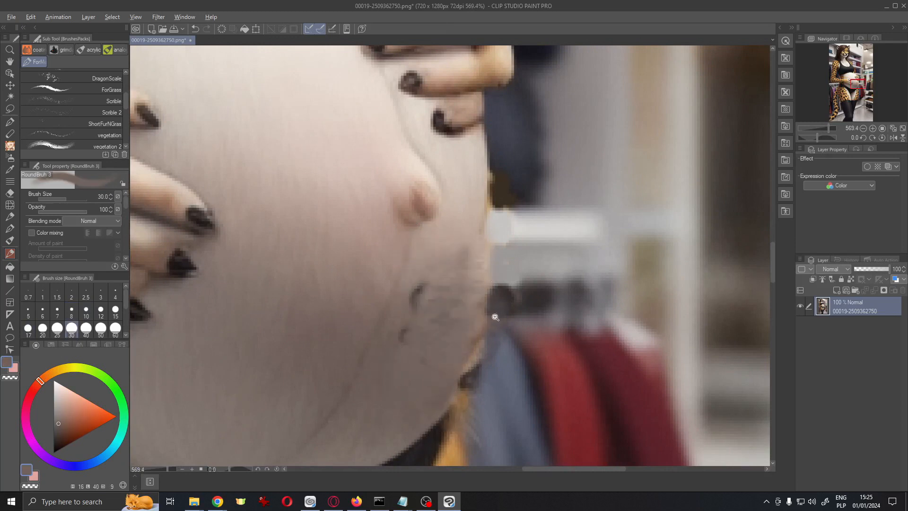
{"action": "scroll", "coordinate": [490, 320], "scroll_direction": "down", "scroll_amount": 3}
{"action": "mouse_move", "coordinate": [532, 277]}
{"action": "left_mouse_down"}
{"action": "mouse_move", "coordinate": [552, 269]}
{"action": "mouse_move", "coordinate": [504, 337]}
{"action": "left_mouse_up"}
{"action": "scroll", "coordinate": [458, 308], "scroll_direction": "up", "scroll_amount": 8}
{"action": "left_click", "coordinate": [454, 355], "text": "alt"}
Paint out stray marks along the belly's lower edge with a smaller brush
{"action": "key", "text": "bracketleft"}
{"action": "key", "text": "bracketleft"}
{"action": "key", "text": "bracketleft"}
{"action": "key", "text": "bracketleft"}
{"action": "key", "text": "bracketleft"}
{"action": "key", "text": "bracketleft"}
{"action": "mouse_move", "coordinate": [411, 303]}
{"action": "left_mouse_down"}
{"action": "mouse_move", "coordinate": [464, 306]}
{"action": "mouse_move", "coordinate": [466, 287]}
{"action": "mouse_move", "coordinate": [381, 284]}
{"action": "left_mouse_up"}
{"action": "left_click", "coordinate": [512, 274], "text": "alt"}
{"action": "scroll", "coordinate": [544, 286], "scroll_direction": "down", "scroll_amount": 5}
{"action": "left_click_drag", "start_coordinate": [592, 209], "coordinate": [373, 354]}
{"action": "scroll", "coordinate": [518, 268], "scroll_direction": "down", "scroll_amount": 6}
{"action": "scroll", "coordinate": [470, 295], "scroll_direction": "up", "scroll_amount": 3}
{"action": "left_click_drag", "start_coordinate": [474, 300], "coordinate": [454, 409]}
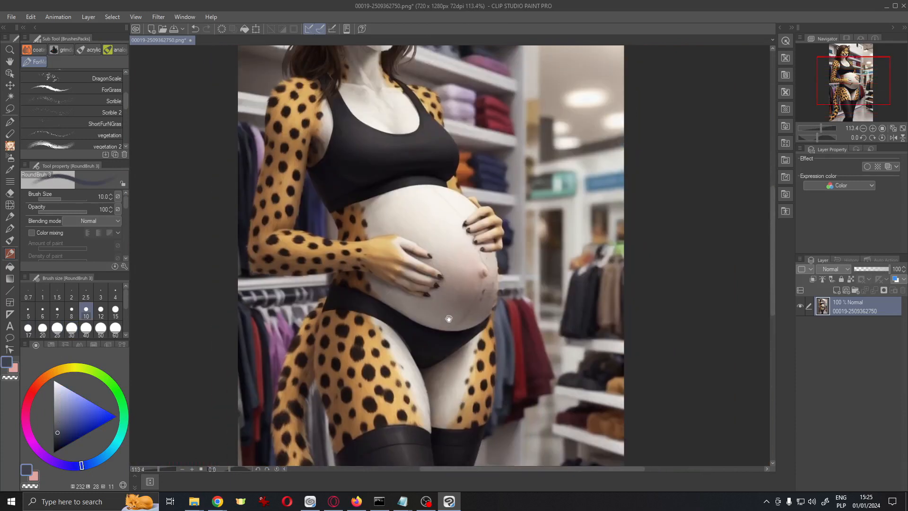
Export the retouched image as a PNG named ode33 into the forFurtherCheck folder
{"action": "left_click_drag", "start_coordinate": [380, 240], "coordinate": [379, 374]}
{"action": "scroll", "coordinate": [561, 228], "scroll_direction": "down", "scroll_amount": 3}
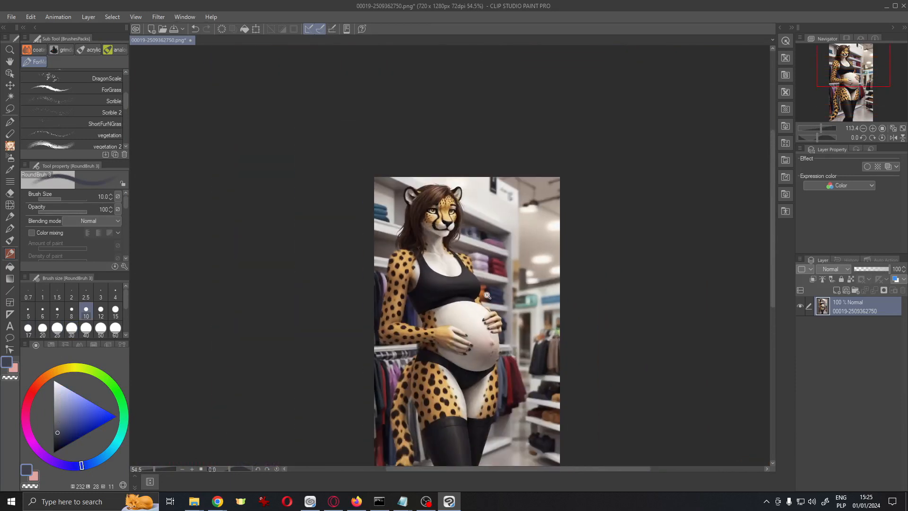
{"action": "scroll", "coordinate": [561, 228], "scroll_direction": "down", "scroll_amount": 2}
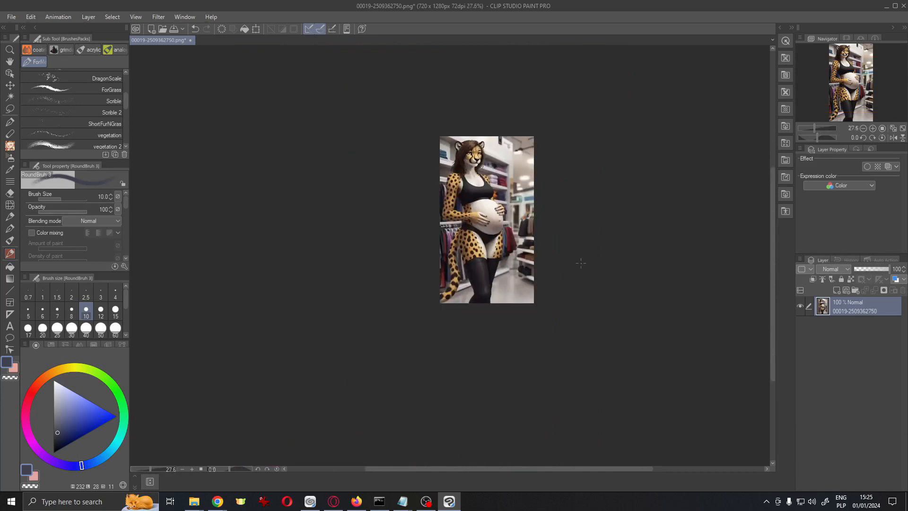
{"action": "mouse_move", "coordinate": [101, 138]}
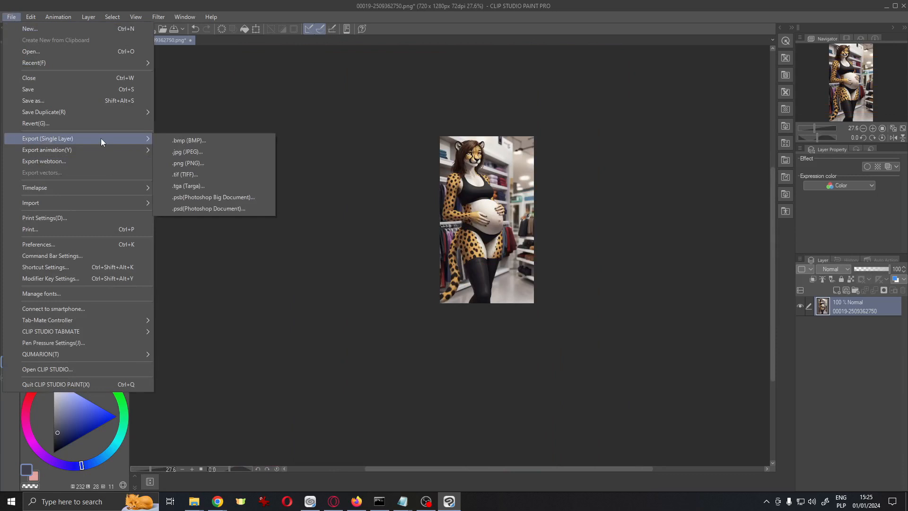
{"action": "left_click", "coordinate": [237, 163]}
{"action": "left_click", "coordinate": [509, 450]}
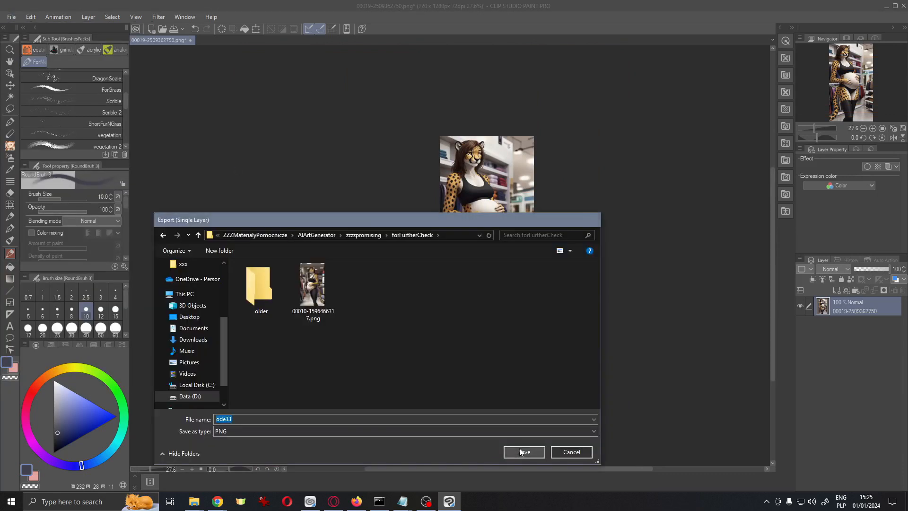
{"action": "left_click", "coordinate": [552, 136]}
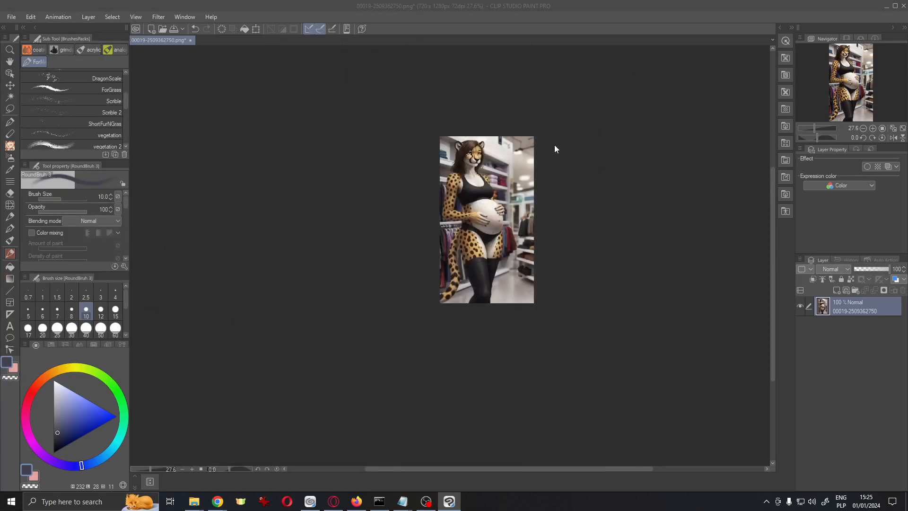
{"action": "left_click", "coordinate": [570, 166]}
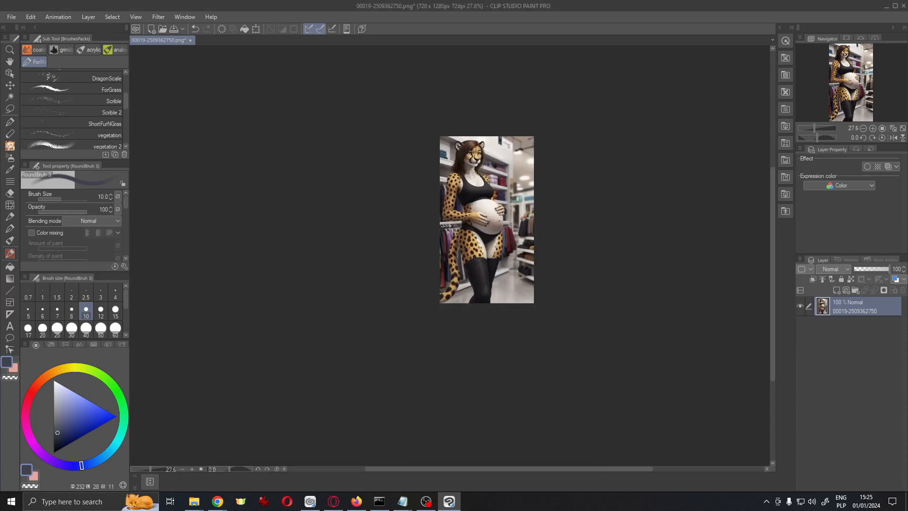
Close the document without saving changes
{"action": "left_click", "coordinate": [903, 7]}
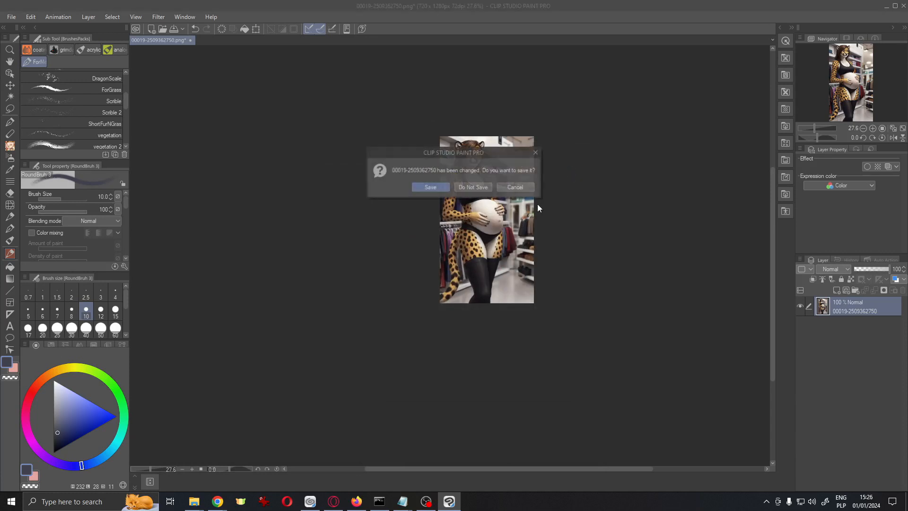
{"action": "left_click", "coordinate": [492, 186]}
{"action": "left_click", "coordinate": [348, 443]}
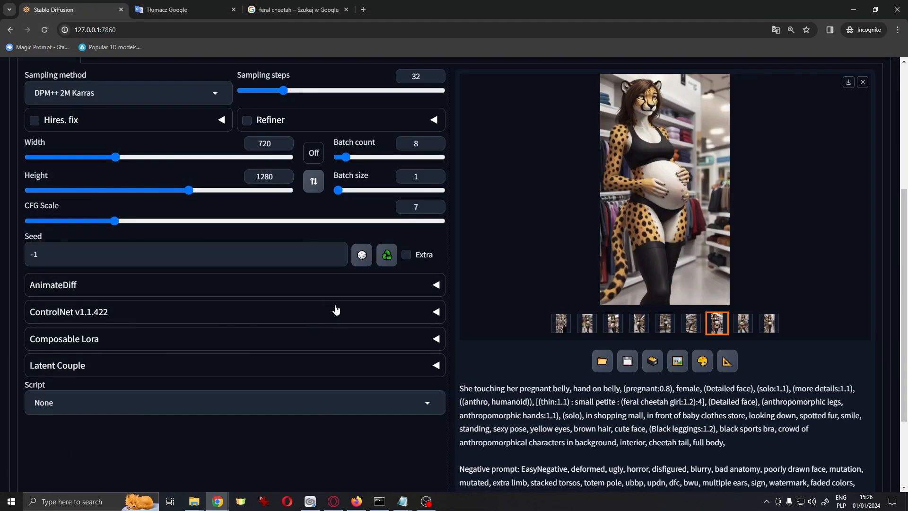
Switch to img2img and load the exported ode33.png as the source image
{"action": "scroll", "coordinate": [336, 310], "scroll_direction": "up", "scroll_amount": 5}
{"action": "scroll", "coordinate": [668, 327], "scroll_direction": "down", "scroll_amount": 4}
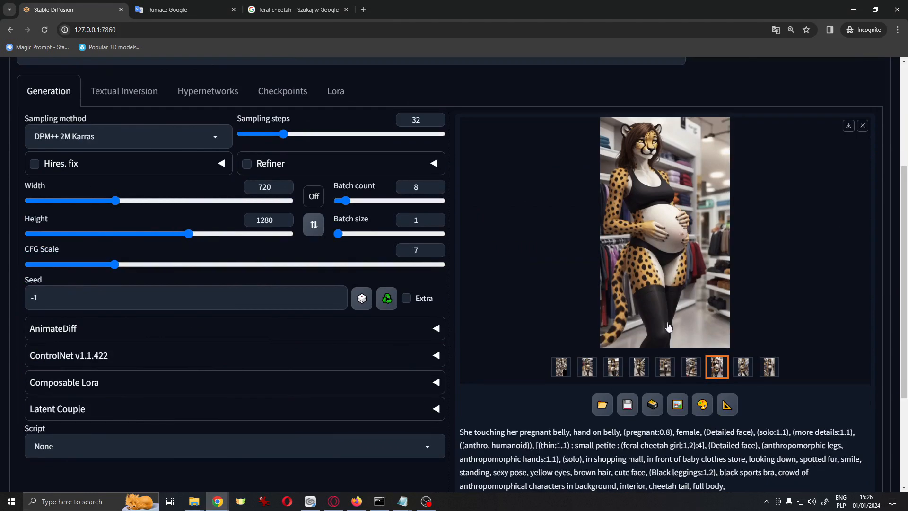
{"action": "left_click", "coordinate": [678, 405]}
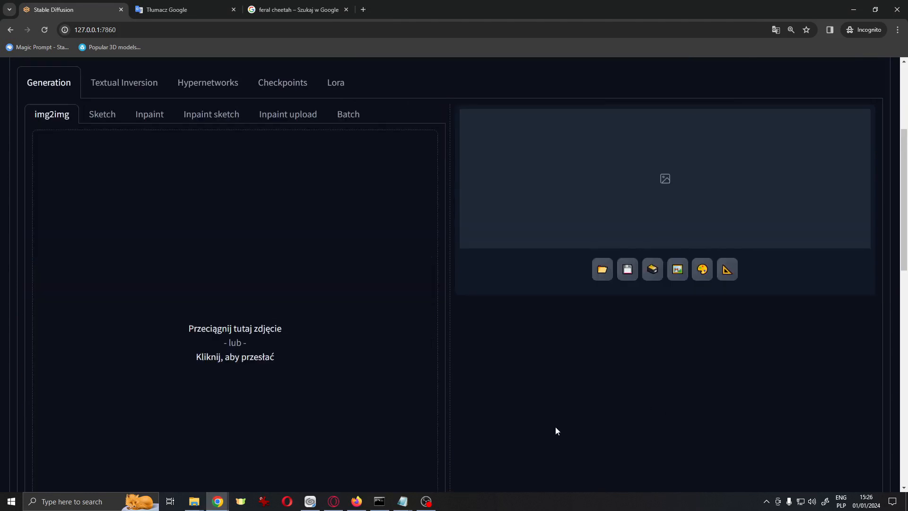
{"action": "left_click", "coordinate": [196, 504]}
{"action": "left_click", "coordinate": [250, 464]}
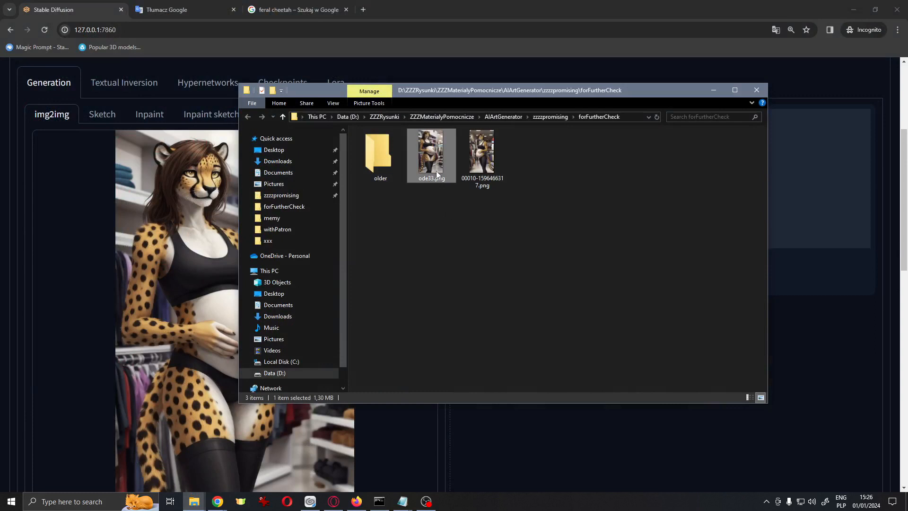
{"action": "left_click_drag", "start_coordinate": [436, 171], "coordinate": [186, 330]}
Set the sampling method to DPM++ 2M Karras and the batch count to 8
{"action": "scroll", "coordinate": [278, 355], "scroll_direction": "down", "scroll_amount": 1}
{"action": "scroll", "coordinate": [278, 355], "scroll_direction": "down", "scroll_amount": 9}
{"action": "left_click_drag", "start_coordinate": [338, 425], "coordinate": [287, 425]}
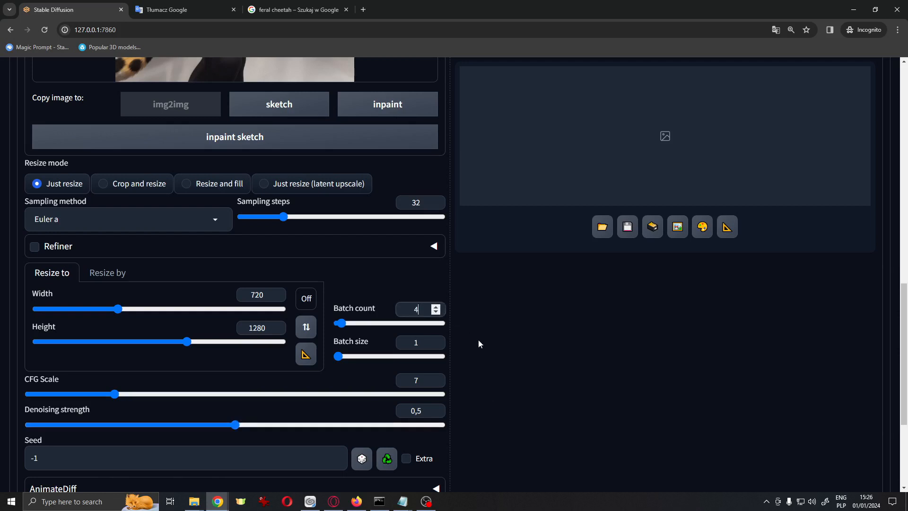
{"action": "left_click", "coordinate": [217, 220]}
{"action": "left_click", "coordinate": [56, 235]}
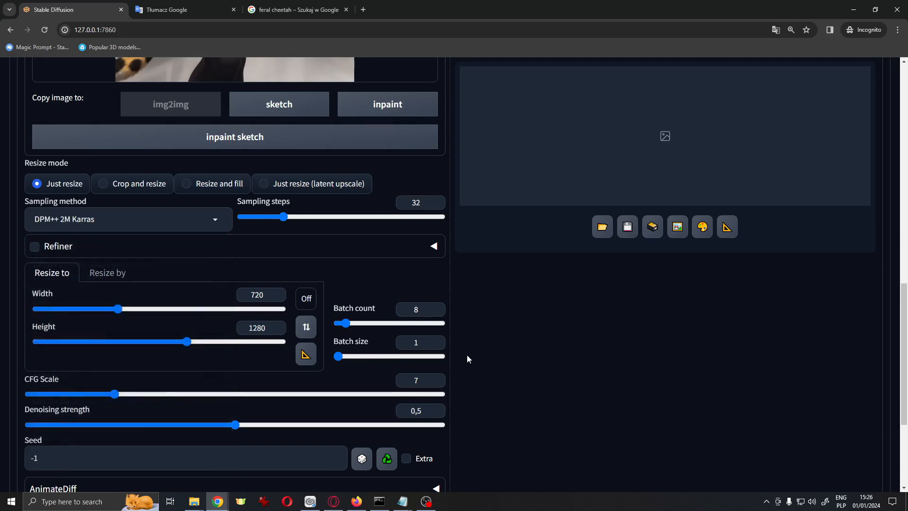
Generate an img2img batch from the retouched image
{"action": "scroll", "coordinate": [486, 374], "scroll_direction": "up", "scroll_amount": 14}
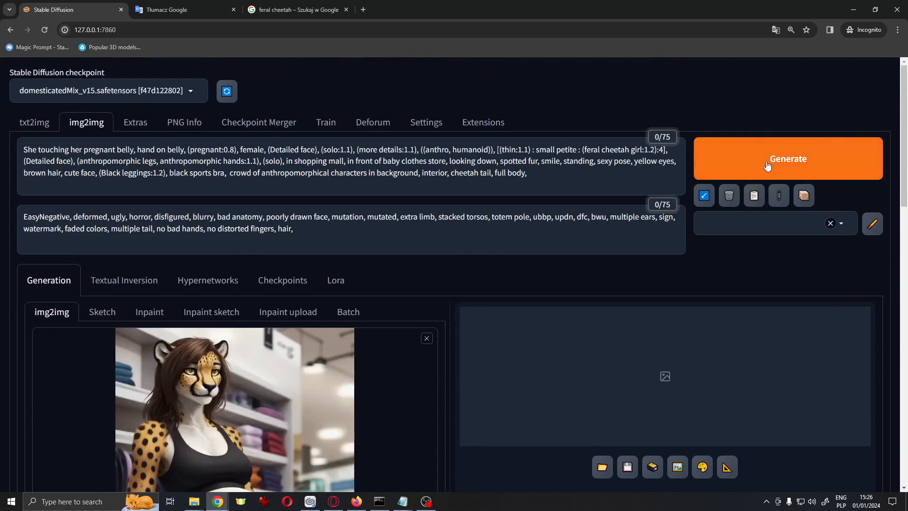
{"action": "left_click", "coordinate": [767, 165]}
{"action": "key", "text": "alt+Tab"}
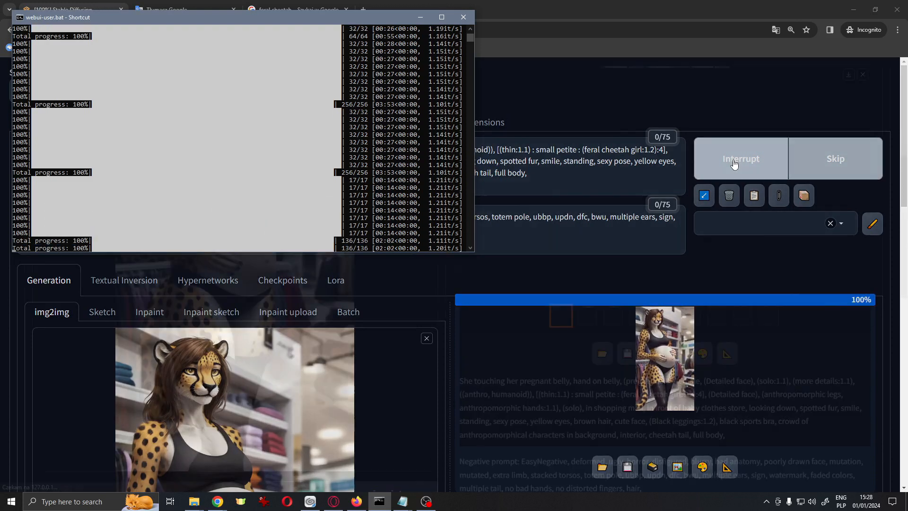
Browse through the generated img2img images in the full-screen viewer
{"action": "scroll", "coordinate": [627, 310], "scroll_direction": "down", "scroll_amount": 5}
{"action": "left_click", "coordinate": [587, 315]}
{"action": "left_click", "coordinate": [651, 217]}
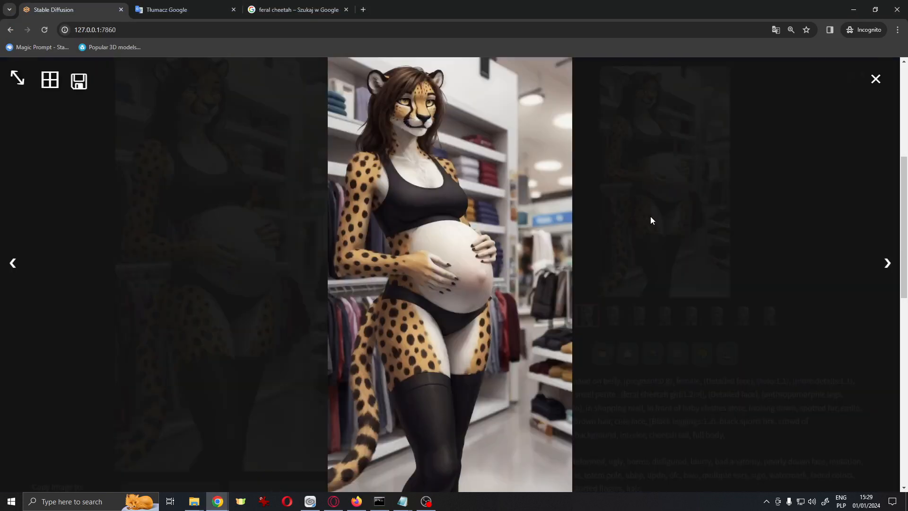
{"action": "left_click", "coordinate": [887, 263]}
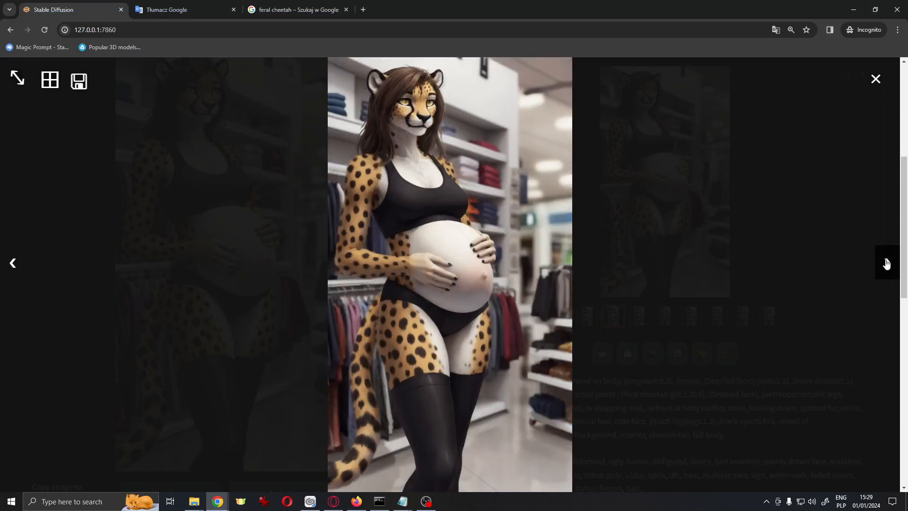
{"action": "left_click", "coordinate": [887, 264]}
{"action": "left_click", "coordinate": [893, 264]}
{"action": "left_click", "coordinate": [887, 270]}
{"action": "left_click", "coordinate": [888, 278]}
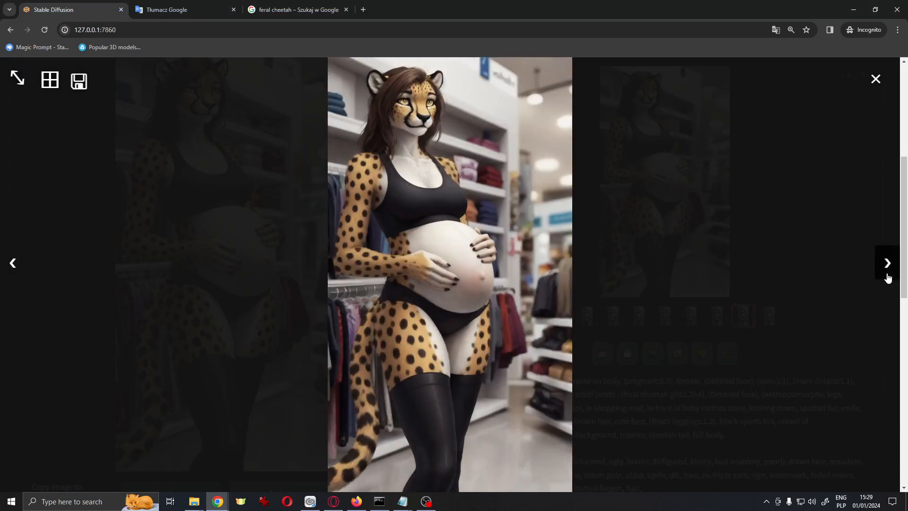
{"action": "left_click", "coordinate": [888, 278]}
{"action": "key", "text": "Escape"}
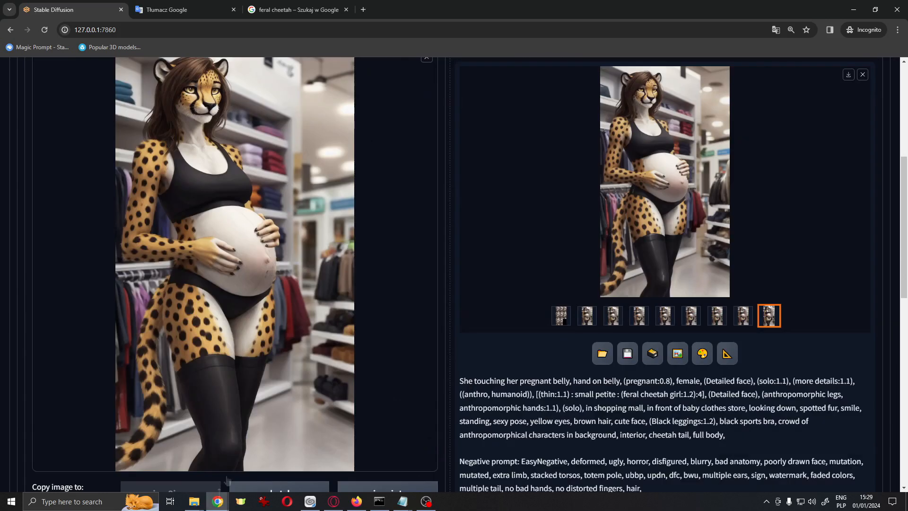
Open the img2img output folder and inspect image 00006 zoomed in
{"action": "left_click", "coordinate": [602, 354]}
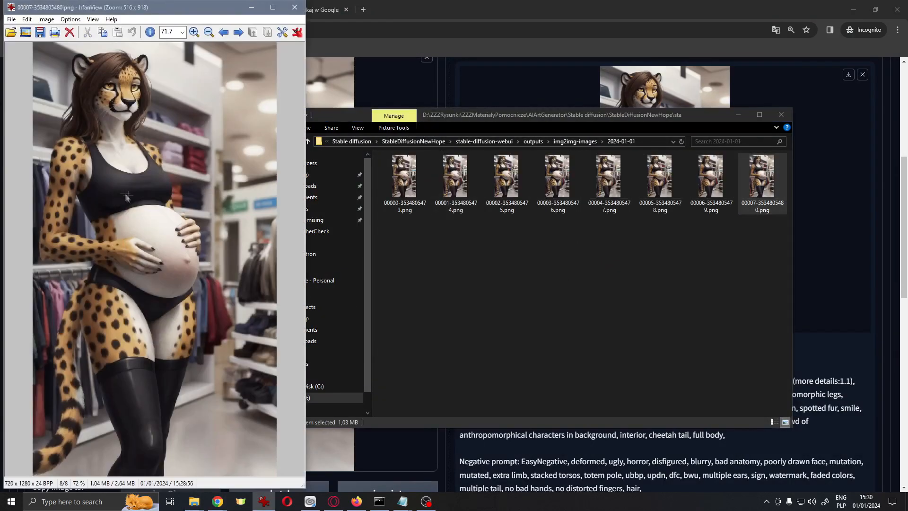
{"action": "scroll", "coordinate": [229, 292], "scroll_direction": "up", "scroll_amount": 4}
{"action": "left_click_drag", "start_coordinate": [163, 472], "coordinate": [188, 478]}
{"action": "left_click", "coordinate": [294, 7]}
{"action": "double_click", "coordinate": [711, 182]}
{"action": "scroll", "coordinate": [195, 233], "scroll_direction": "up", "scroll_amount": 9}
{"action": "scroll", "coordinate": [422, 259], "scroll_direction": "down", "scroll_amount": 5}
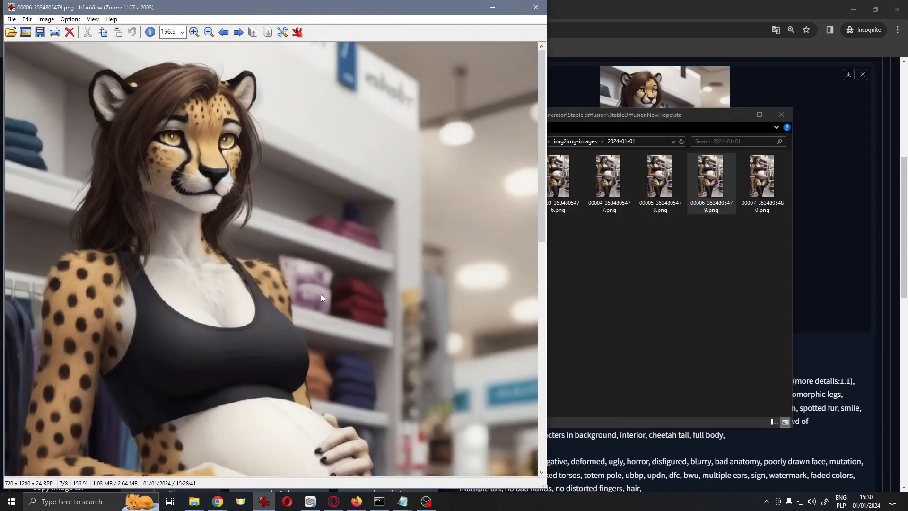
Copy image 00006 into the forFurtherCheck folder and open it there
{"action": "left_click", "coordinate": [536, 7]}
{"action": "left_click", "coordinate": [715, 201]}
{"action": "key", "text": "ctrl+c"}
{"action": "left_click", "coordinate": [194, 502]}
{"action": "key", "text": "ctrl+v"}
{"action": "double_click", "coordinate": [533, 156]}
{"action": "left_click", "coordinate": [282, 7]}
{"action": "left_click", "coordinate": [425, 142]}
{"action": "double_click", "coordinate": [425, 142]}
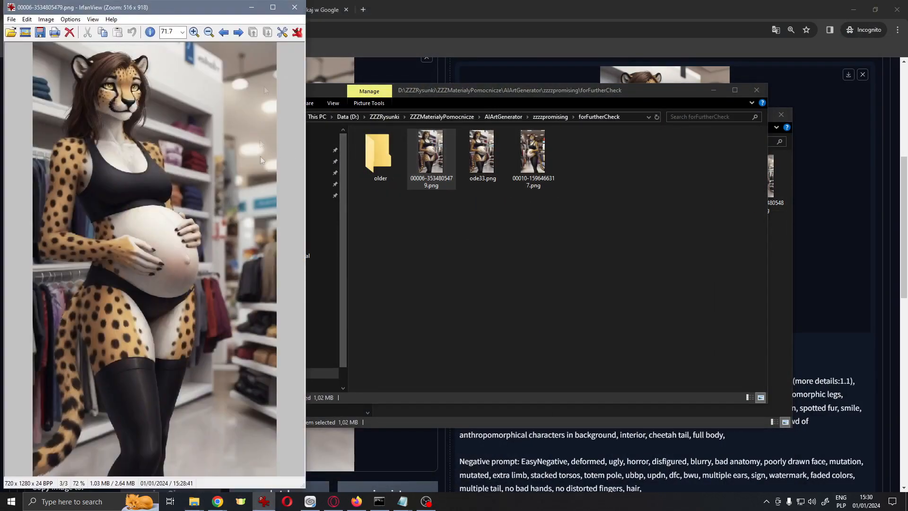
Edit the prompt to pink eyes and red long hair
{"action": "left_click", "coordinate": [295, 7]}
{"action": "left_click", "coordinate": [837, 293]}
{"action": "scroll", "coordinate": [837, 293], "scroll_direction": "up", "scroll_amount": 5}
{"action": "double_click", "coordinate": [647, 162]}
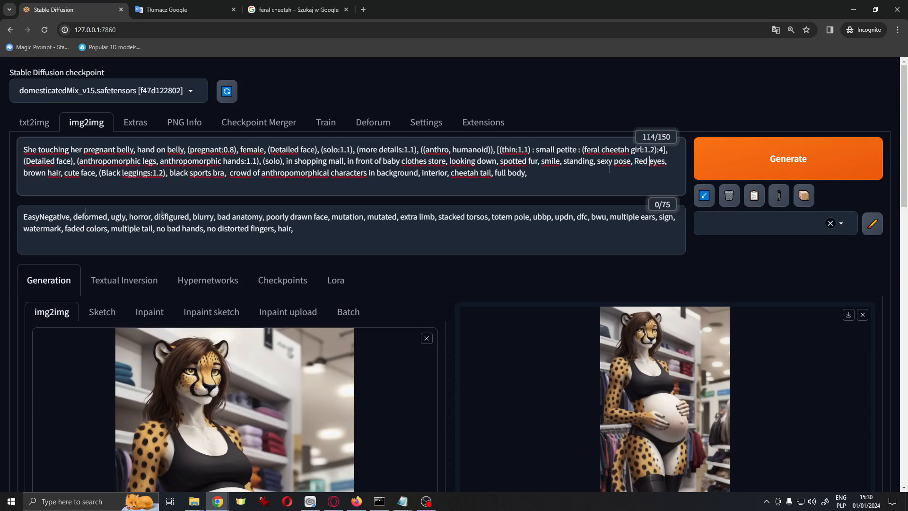
{"action": "type", "text": "pink"}
{"action": "double_click", "coordinate": [32, 174]}
{"action": "type", "text": "Red"}
{"action": "double_click", "coordinate": [641, 162]}
{"action": "type", "text": "pink"}
{"action": "double_click", "coordinate": [31, 174]}
{"action": "type", "text": "red long"}
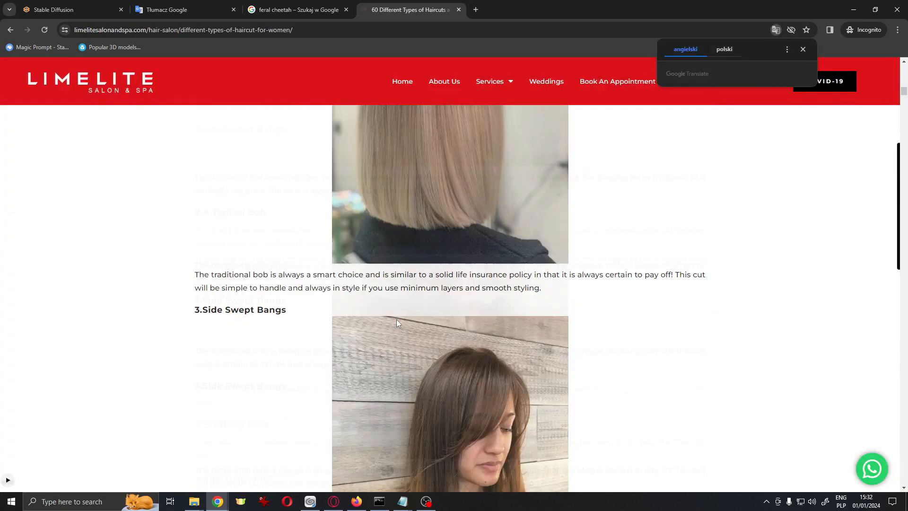
Copy the Face-Framing Waves style name from the web page and add Face-Framing Waves hairstyle to the prompt
{"action": "scroll", "coordinate": [396, 324], "scroll_direction": "down", "scroll_amount": 20}
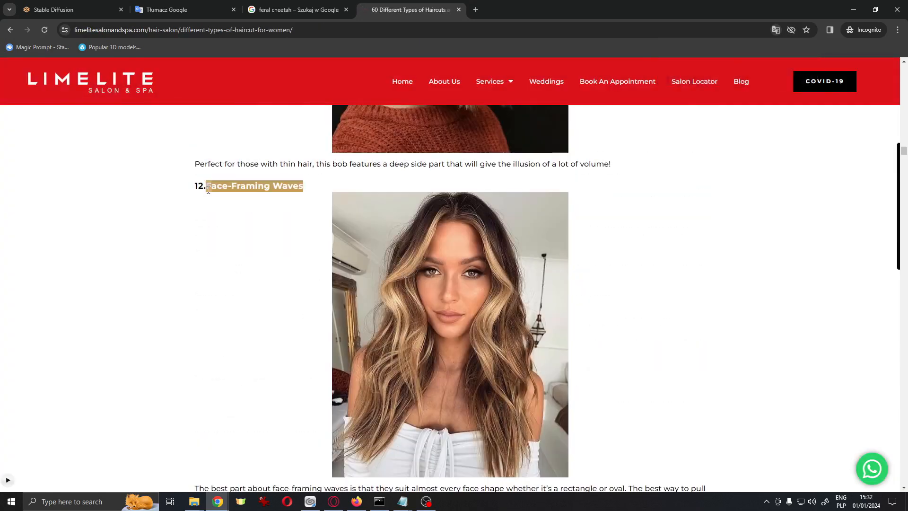
{"action": "key", "text": "ctrl+c"}
{"action": "key", "text": "ctrl+1"}
{"action": "key", "text": "ctrl+v"}
{"action": "type", "text": "hairstyle"}
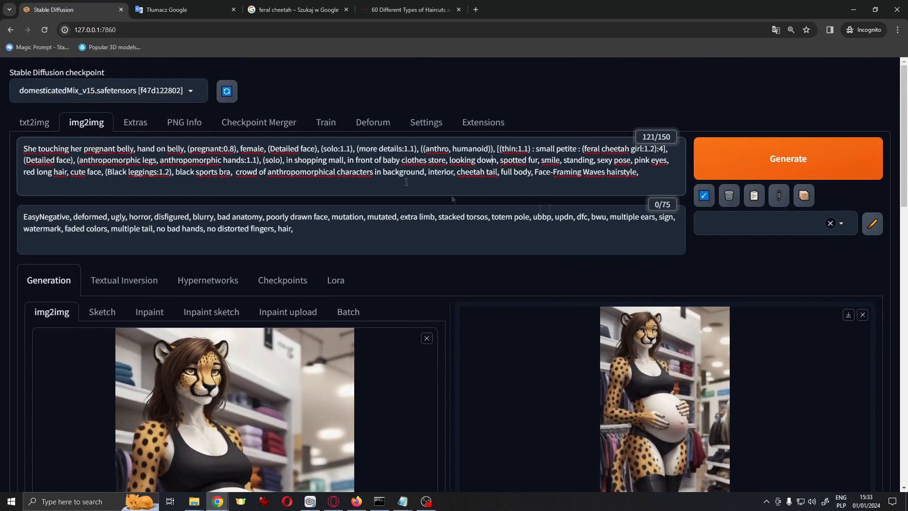
Change looking down to looking at viewer in the prompt and generate
{"action": "double_click", "coordinate": [489, 159]}
{"action": "type", "text": "at viewer"}
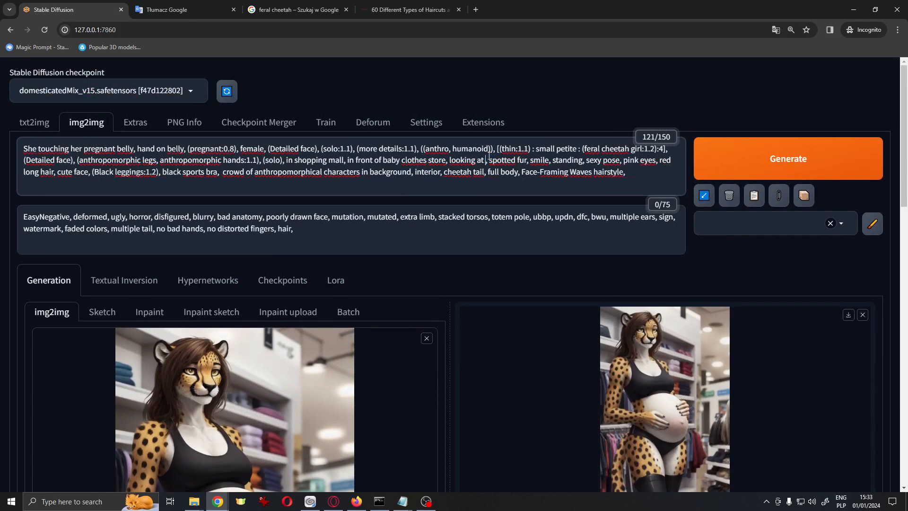
{"action": "key", "text": "ctrl+Return"}
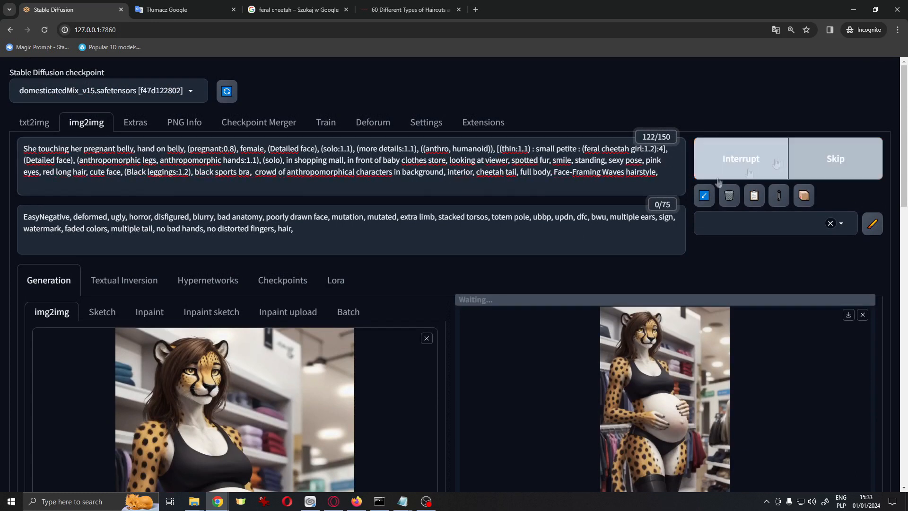
Examine the console output of the running generation
{"action": "key", "text": "ctrl+a"}
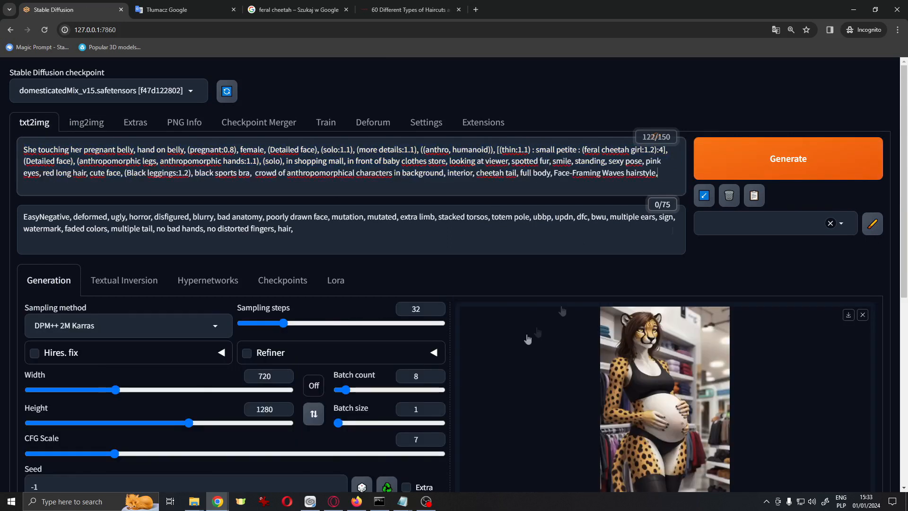
{"action": "left_click", "coordinate": [762, 163]}
{"action": "scroll", "coordinate": [662, 248], "scroll_direction": "down", "scroll_amount": 1}
{"action": "left_click", "coordinate": [380, 501]}
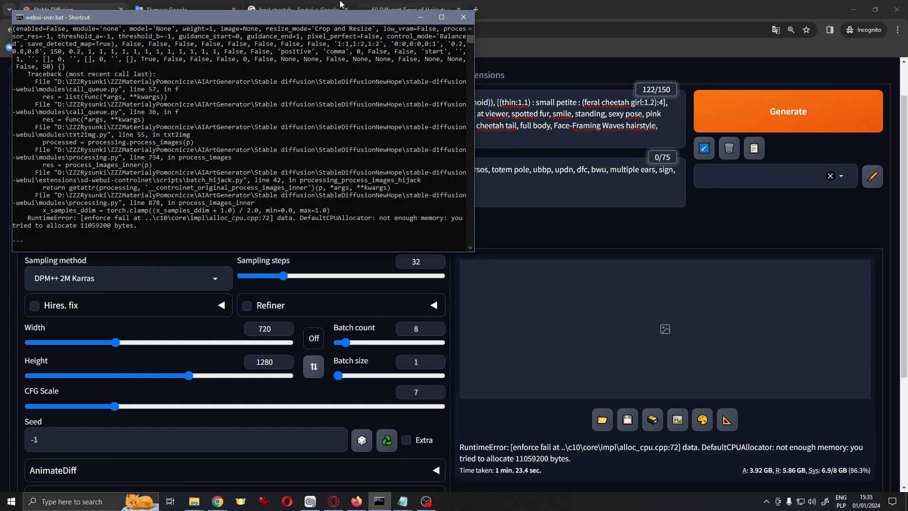
{"action": "scroll", "coordinate": [127, 195], "scroll_direction": "up", "scroll_amount": 9}
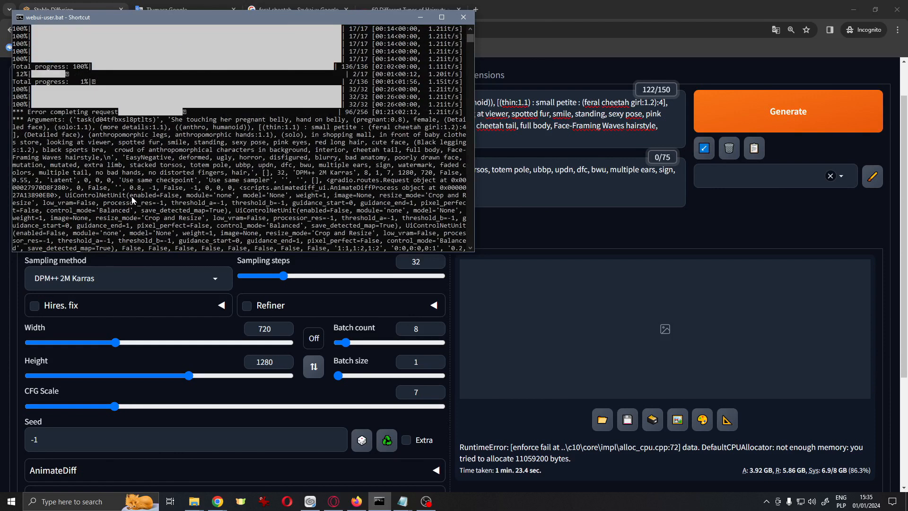
Return to the browser and search the page for "hair" to find where it appears in the prompts
{"action": "left_click", "coordinate": [217, 502]}
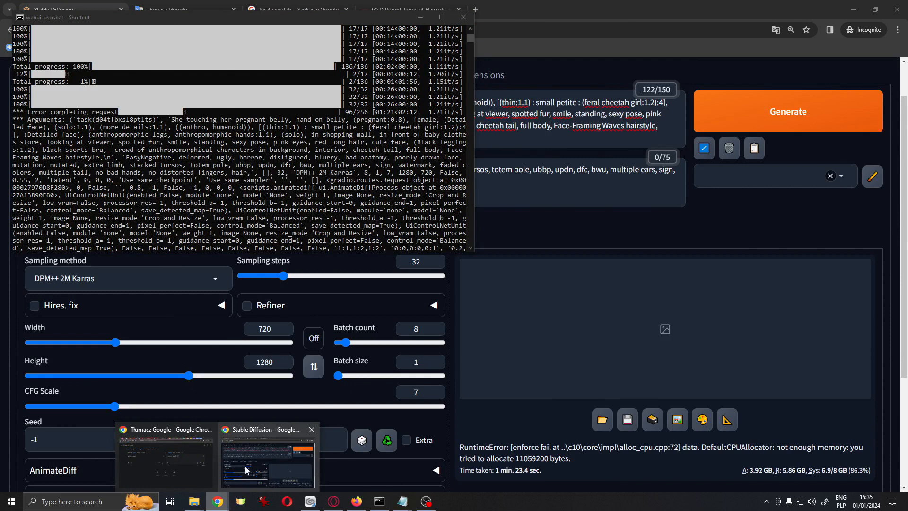
{"action": "left_click", "coordinate": [357, 501]}
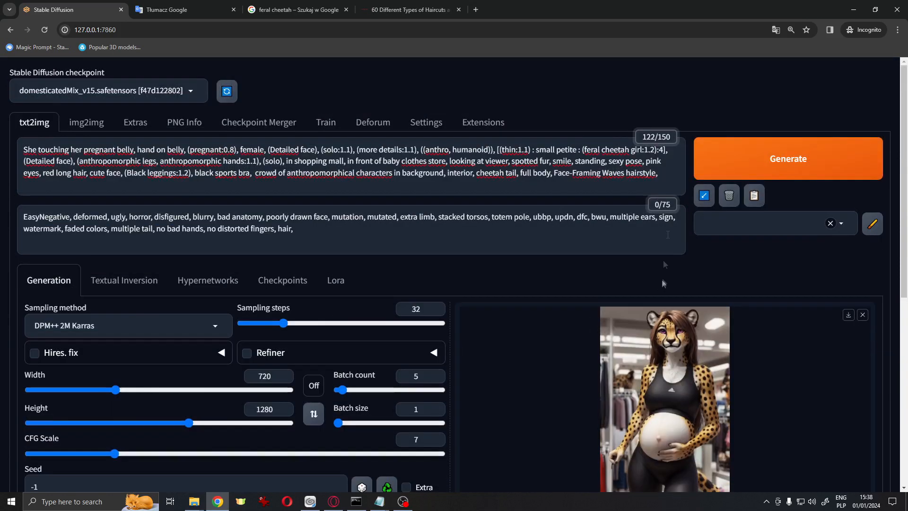
{"action": "left_click", "coordinate": [898, 30]}
{"action": "mouse_move", "coordinate": [837, 268]}
{"action": "left_click", "coordinate": [679, 270]}
{"action": "type", "text": "hair"}
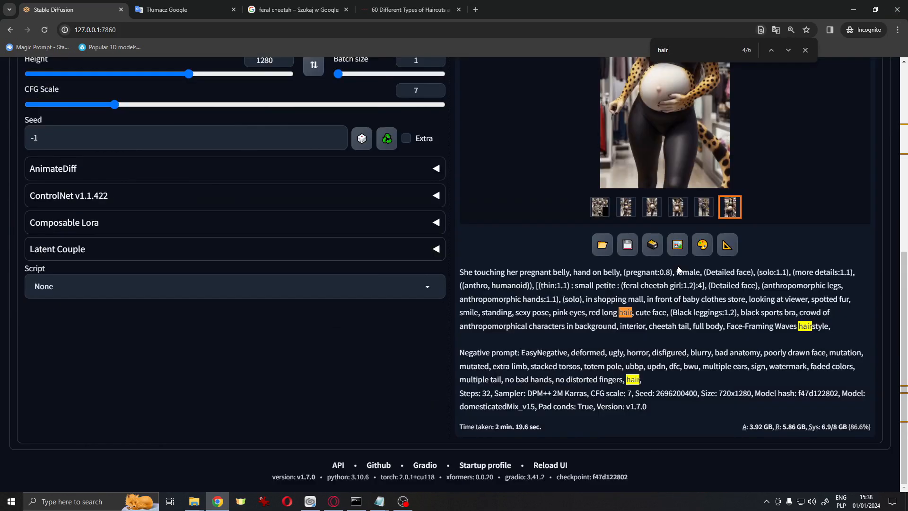
{"action": "scroll", "coordinate": [324, 237], "scroll_direction": "up", "scroll_amount": 7}
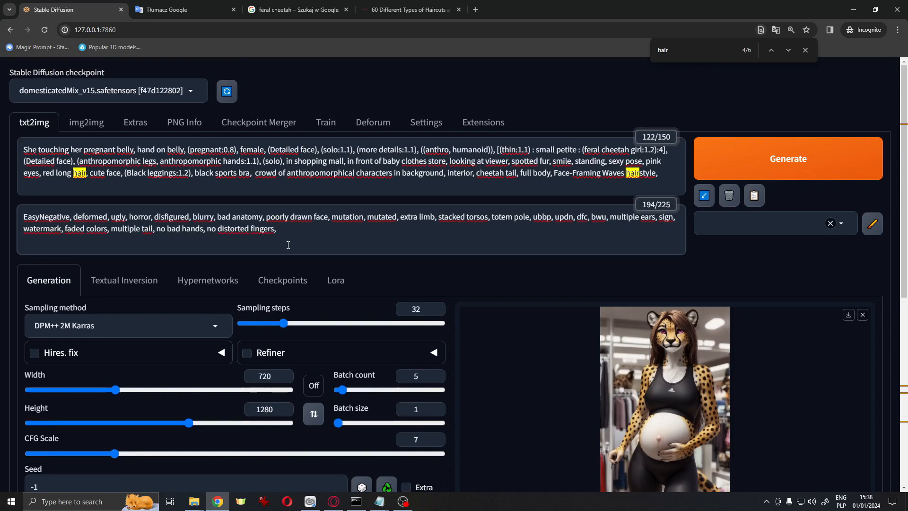
Append redhead, ginger, to the end of the positive prompt
{"action": "left_click", "coordinate": [583, 190]}
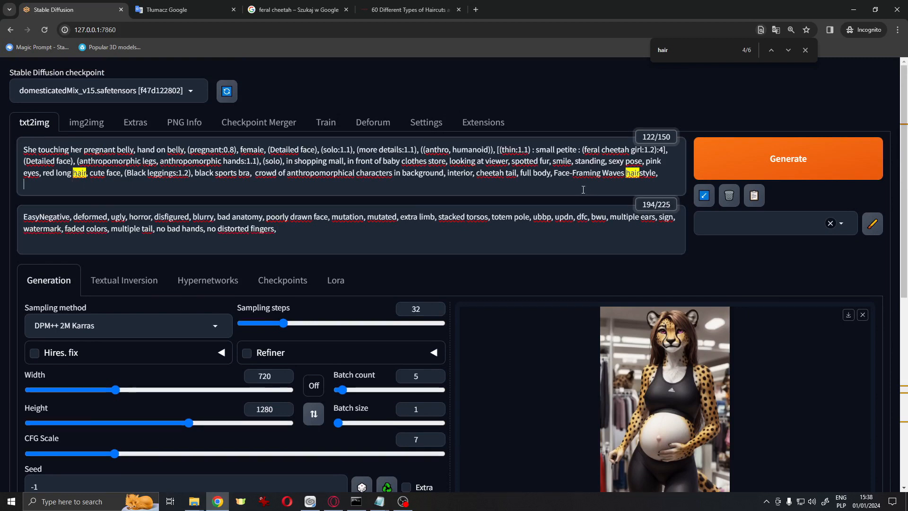
{"action": "type", "text": "redhead, ginger,"}
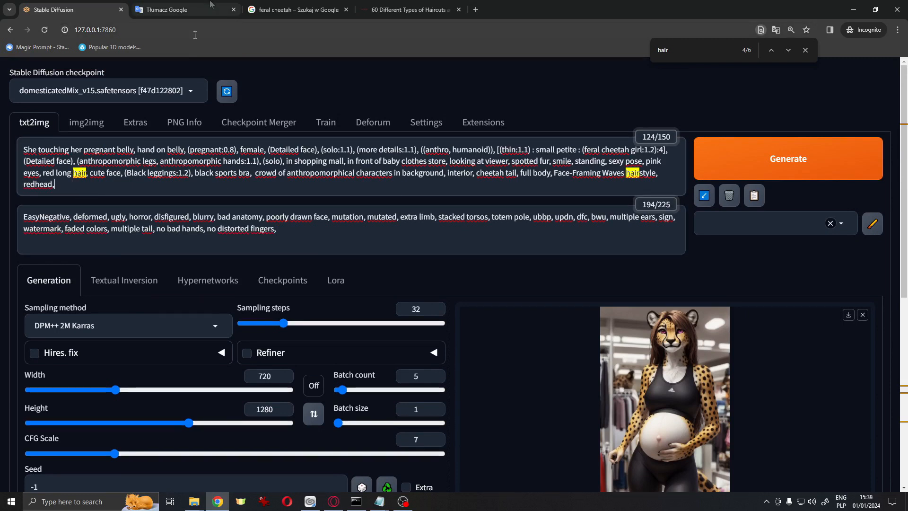
Set the batch count to 8 and generate the images
{"action": "double_click", "coordinate": [416, 377]}
{"action": "type", "text": "8"}
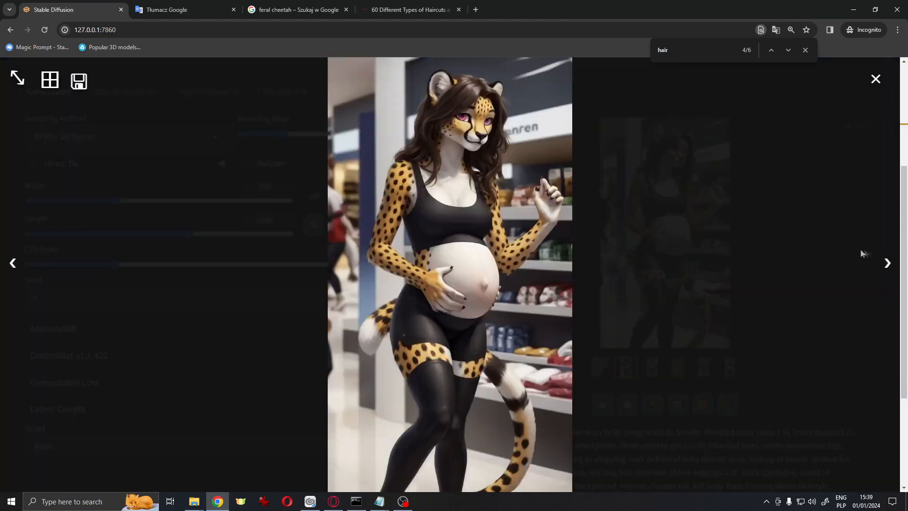
{"action": "left_click", "coordinate": [886, 260]}
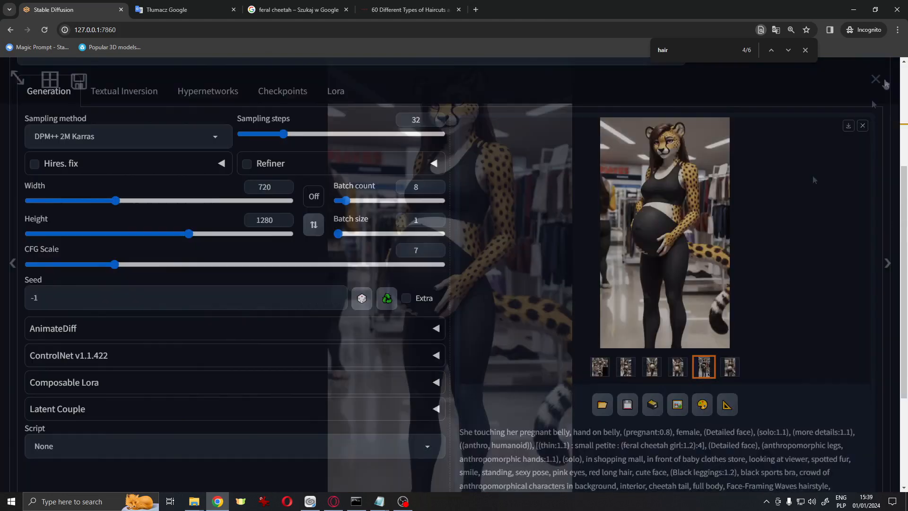
{"action": "scroll", "coordinate": [812, 175], "scroll_direction": "up", "scroll_amount": 4}
{"action": "key", "text": "ctrl+Return"}
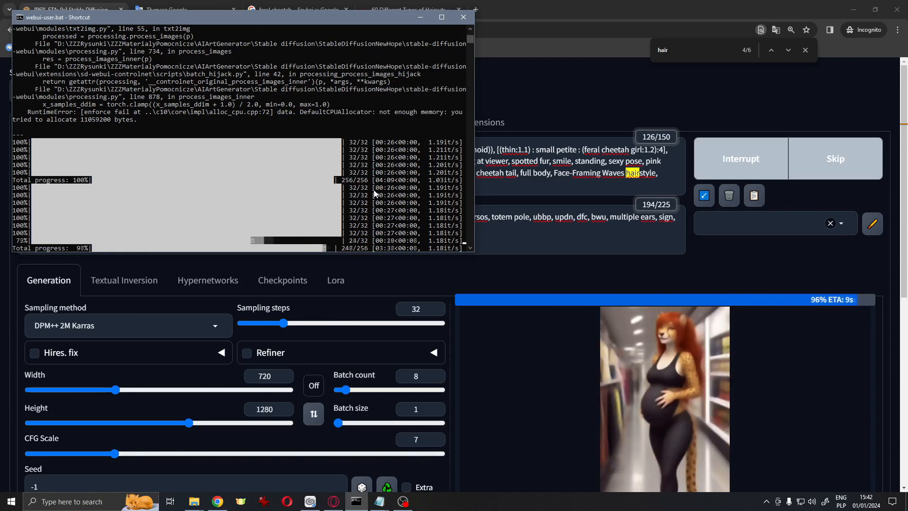
Browse through the generated images in the full-screen preview, then close it
{"action": "scroll", "coordinate": [716, 280], "scroll_direction": "down", "scroll_amount": 2}
{"action": "left_click", "coordinate": [582, 459]}
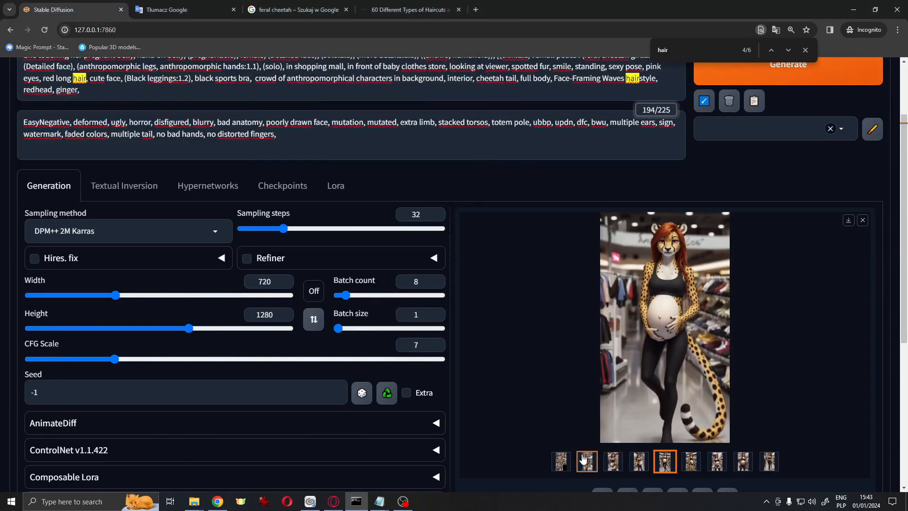
{"action": "left_click", "coordinate": [683, 306]}
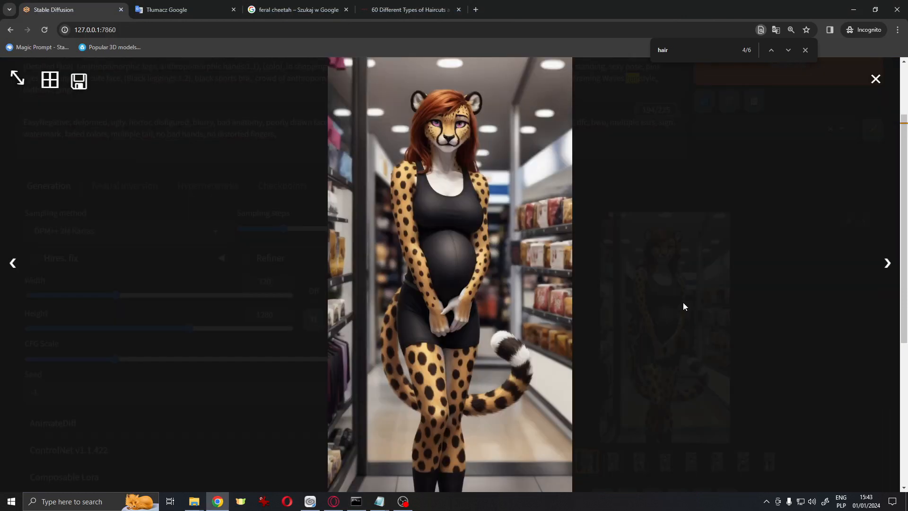
{"action": "left_click", "coordinate": [883, 264]}
{"action": "left_click", "coordinate": [885, 265]}
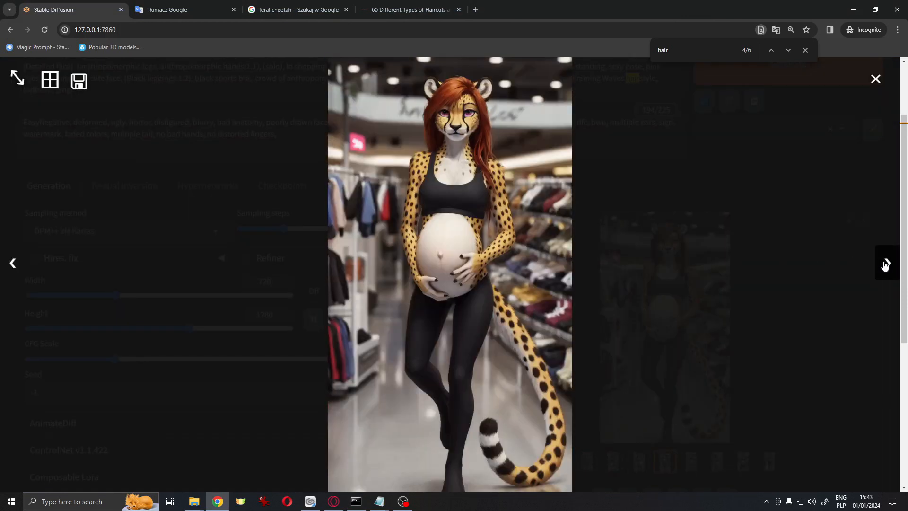
{"action": "left_click", "coordinate": [885, 264]}
{"action": "left_click", "coordinate": [885, 265]}
{"action": "left_click", "coordinate": [886, 265]}
{"action": "left_click", "coordinate": [886, 265]}
{"action": "left_click", "coordinate": [56, 240]}
{"action": "left_click", "coordinate": [669, 262]}
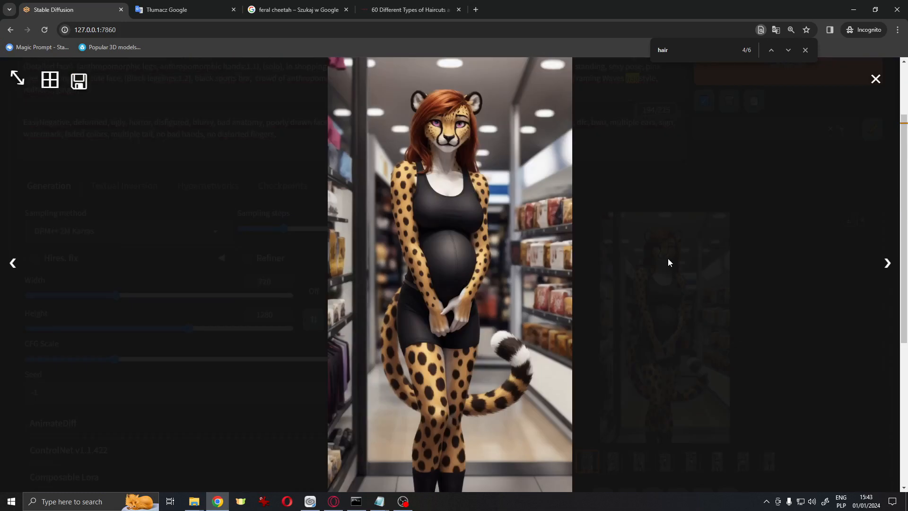
{"action": "left_click", "coordinate": [876, 78]}
Open image 00029-4048861218.png from the output folder in the image viewer and inspect it zoomed in
{"action": "left_click", "coordinate": [194, 502]}
{"action": "double_click", "coordinate": [734, 299]}
{"action": "left_click_drag", "start_coordinate": [90, 50], "coordinate": [235, 196]}
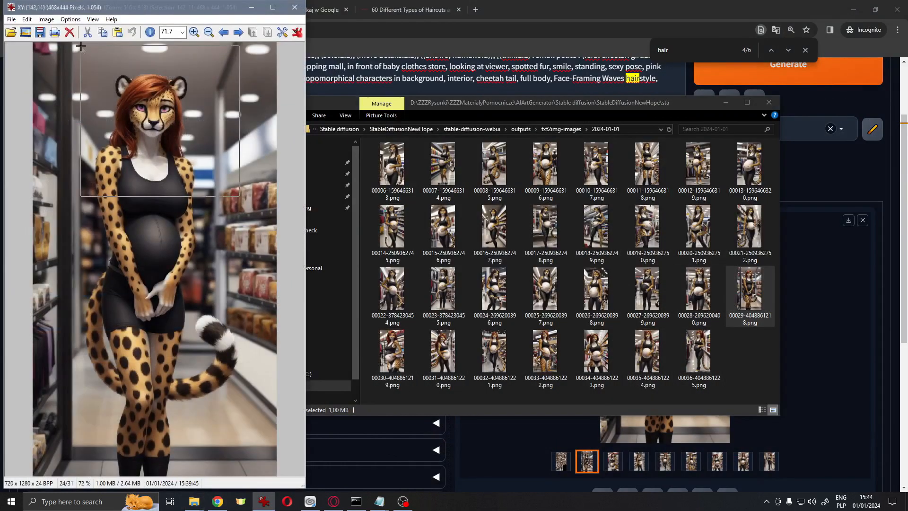
{"action": "left_click", "coordinate": [199, 180]}
{"action": "left_click_drag", "start_coordinate": [77, 64], "coordinate": [210, 246]}
{"action": "left_click", "coordinate": [137, 189]}
{"action": "left_click_drag", "start_coordinate": [300, 133], "coordinate": [298, 307]}
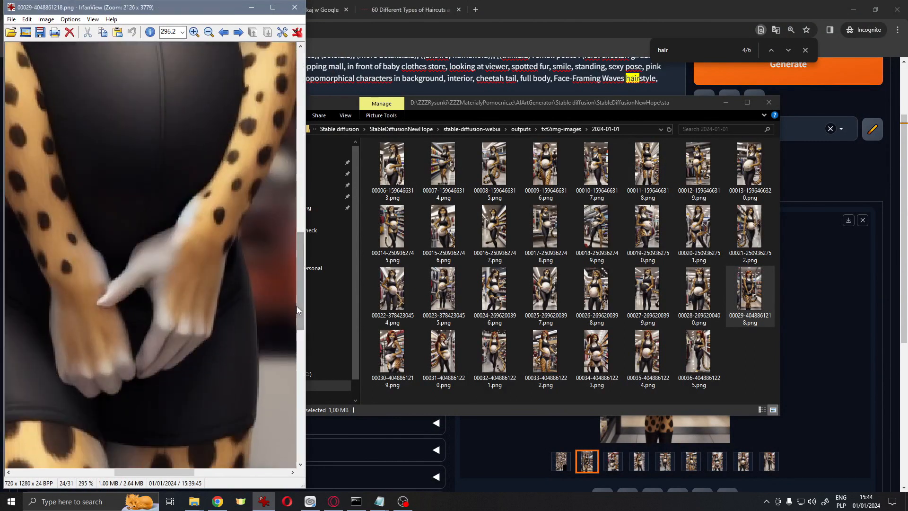
{"action": "scroll", "coordinate": [247, 316], "scroll_direction": "down", "scroll_amount": 17}
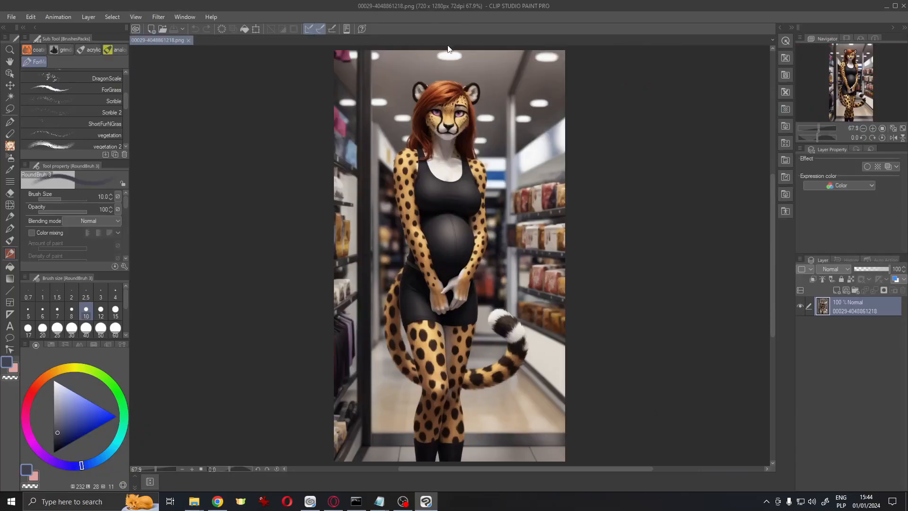
{"action": "scroll", "coordinate": [461, 113], "scroll_direction": "up", "scroll_amount": 10}
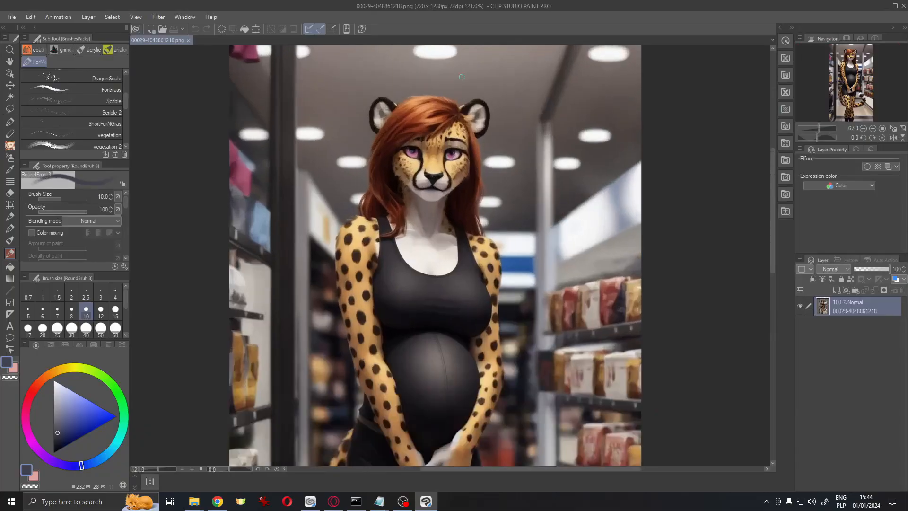
Zoom in on the face and add a new raster layer above the image
{"action": "scroll", "coordinate": [472, 136], "scroll_direction": "up", "scroll_amount": 1}
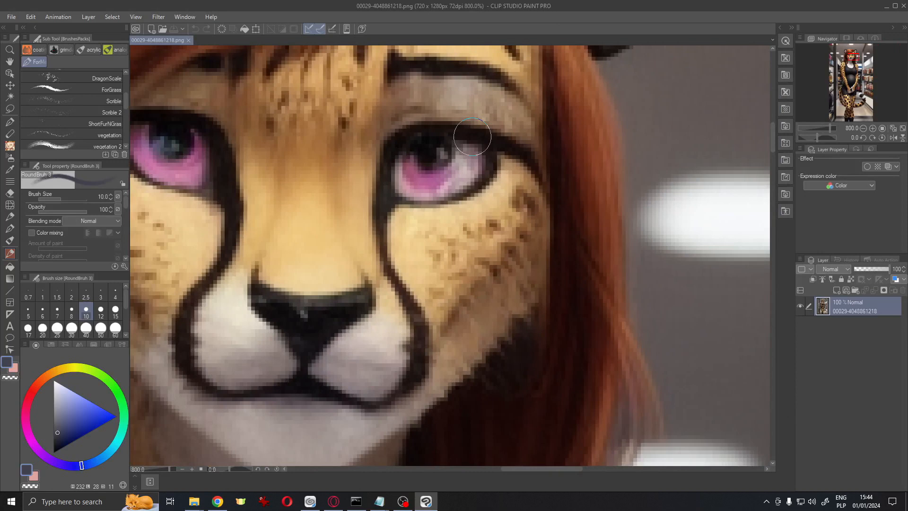
{"action": "right_click", "coordinate": [849, 300]}
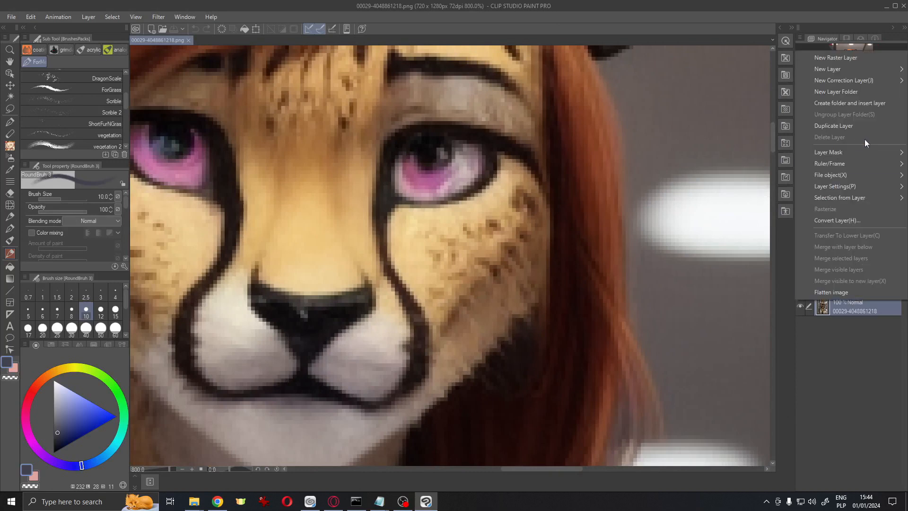
{"action": "mouse_move", "coordinate": [874, 157]}
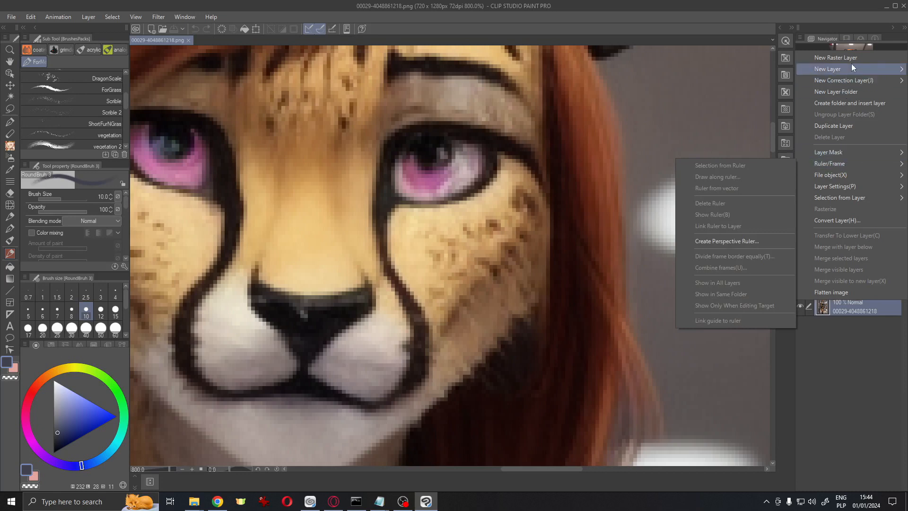
{"action": "mouse_move", "coordinate": [836, 70]}
{"action": "left_click", "coordinate": [766, 74]}
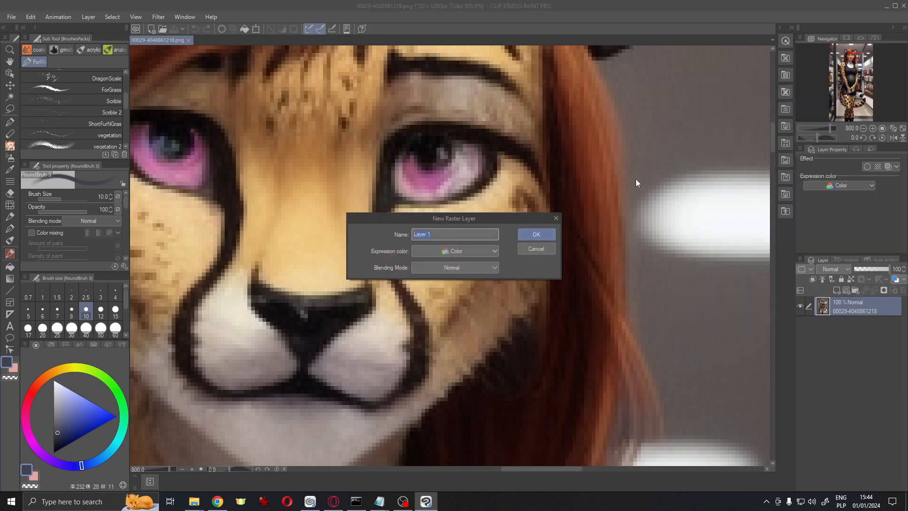
{"action": "left_click", "coordinate": [549, 234]}
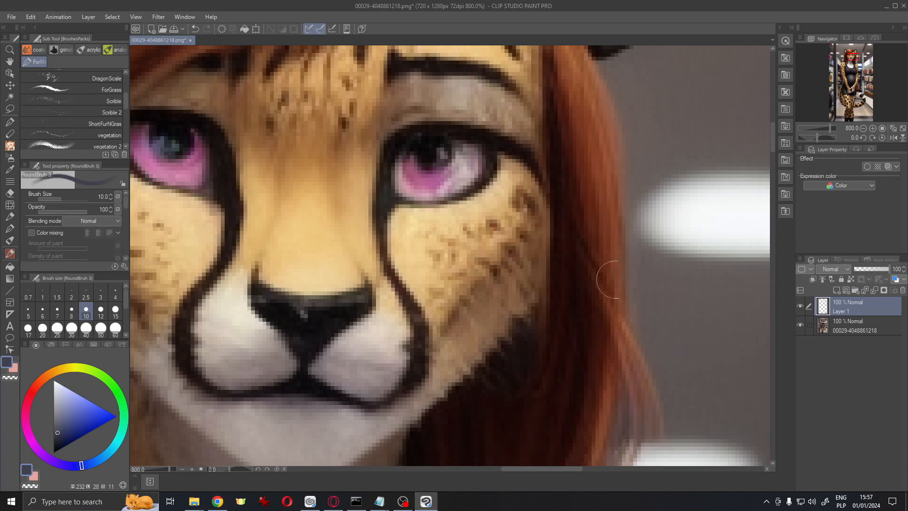
Set the new layer's blending mode to Overlay and paint pink over the right eye
{"action": "left_click", "coordinate": [838, 270]}
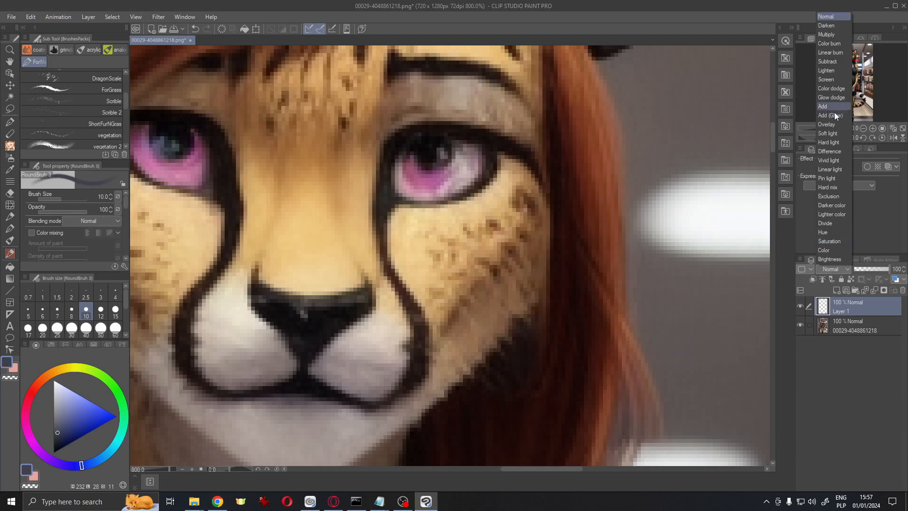
{"action": "left_click", "coordinate": [829, 124]}
{"action": "left_click", "coordinate": [413, 166], "text": "alt"}
{"action": "mouse_move", "coordinate": [417, 171]}
{"action": "left_mouse_down"}
{"action": "mouse_move", "coordinate": [440, 183]}
{"action": "mouse_move", "coordinate": [434, 162]}
{"action": "left_mouse_up"}
{"action": "mouse_move", "coordinate": [444, 200]}
{"action": "left_mouse_down"}
{"action": "mouse_move", "coordinate": [494, 216]}
{"action": "mouse_move", "coordinate": [528, 189]}
{"action": "left_mouse_up"}
{"action": "left_click_drag", "start_coordinate": [530, 177], "coordinate": [523, 166]}
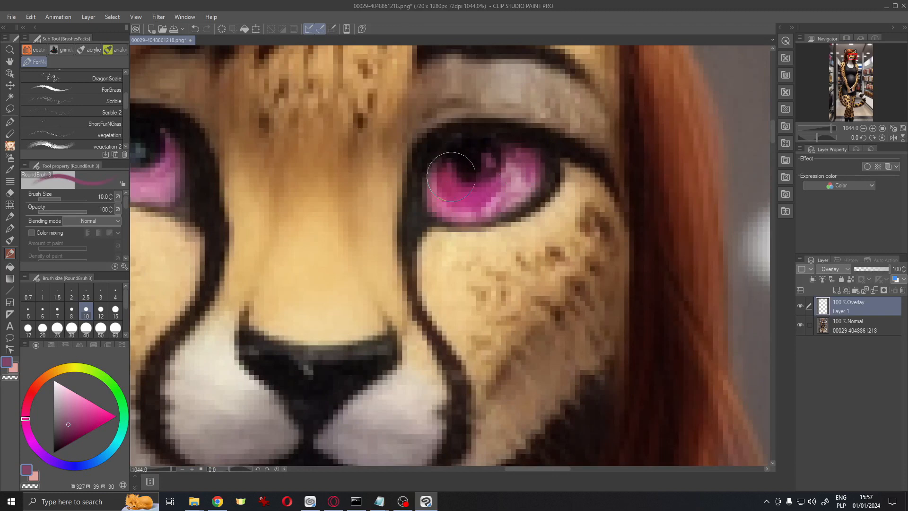
Lower the overlay layer's opacity to 60% and switch to the pen tool
{"action": "scroll", "coordinate": [451, 176], "scroll_direction": "down", "scroll_amount": 2}
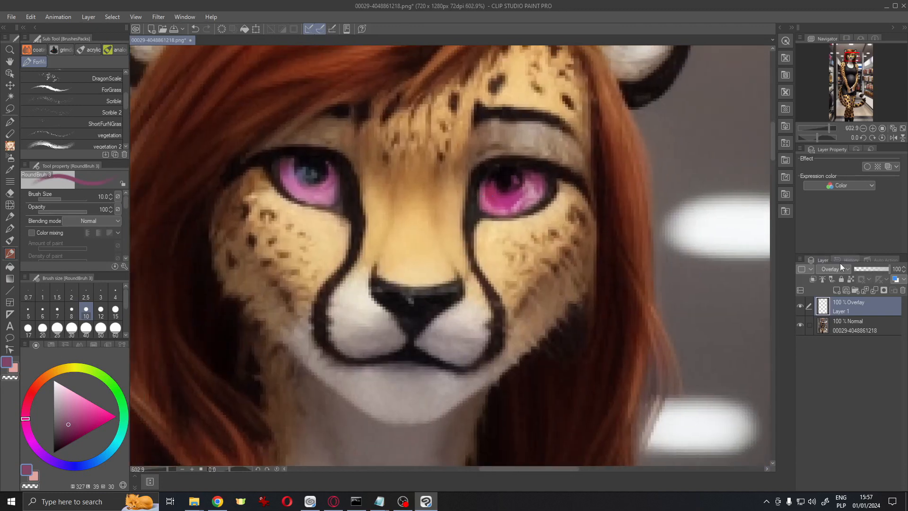
{"action": "left_click", "coordinate": [875, 270]}
{"action": "key", "text": "p"}
{"action": "scroll", "coordinate": [599, 258], "scroll_direction": "down", "scroll_amount": 4}
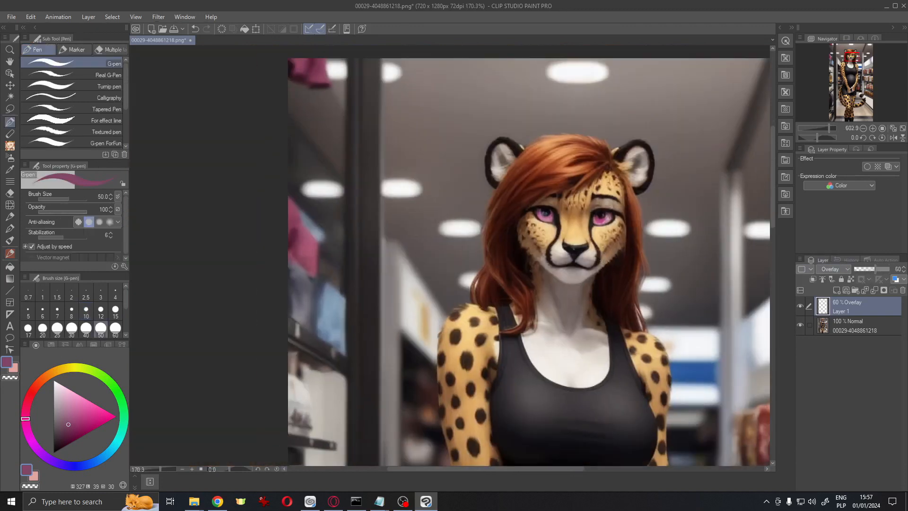
{"action": "scroll", "coordinate": [599, 258], "scroll_direction": "up", "scroll_amount": 7}
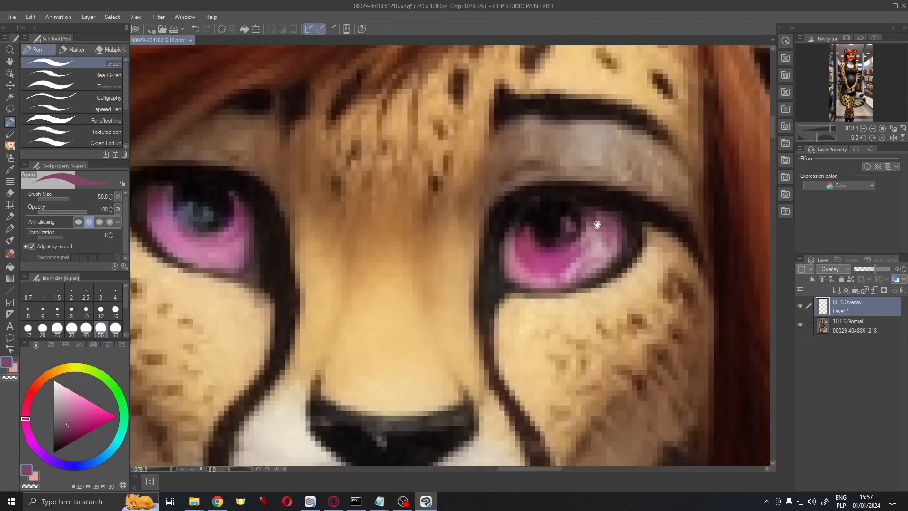
{"action": "scroll", "coordinate": [577, 232], "scroll_direction": "down", "scroll_amount": 7}
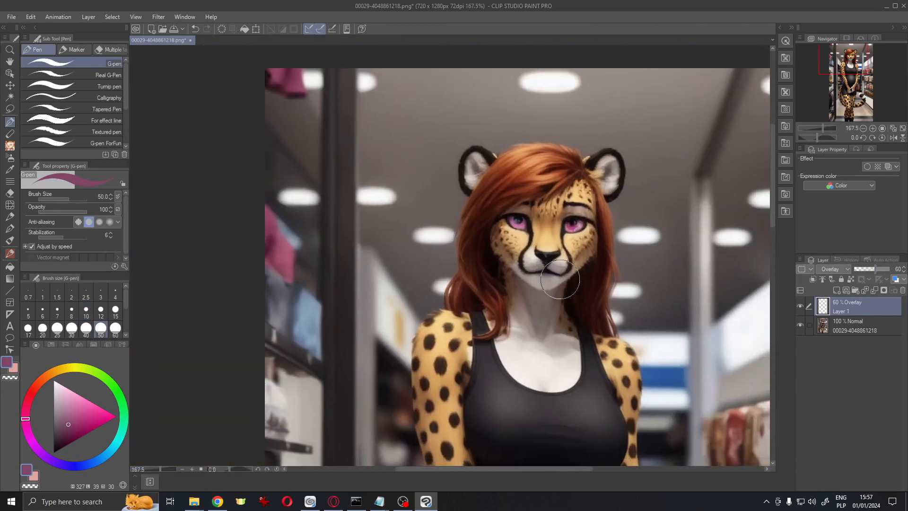
{"action": "scroll", "coordinate": [565, 273], "scroll_direction": "up", "scroll_amount": 5}
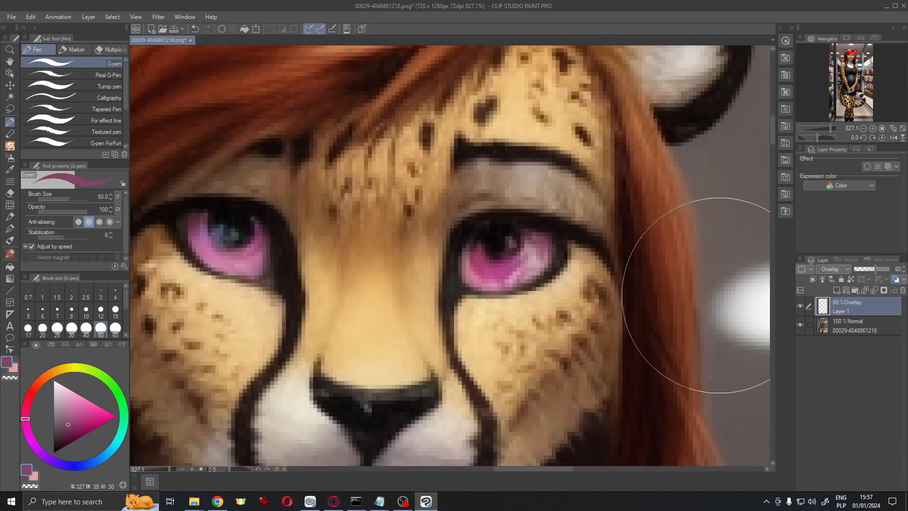
{"action": "scroll", "coordinate": [654, 273], "scroll_direction": "down", "scroll_amount": 4}
{"action": "scroll", "coordinate": [654, 273], "scroll_direction": "up", "scroll_amount": 5}
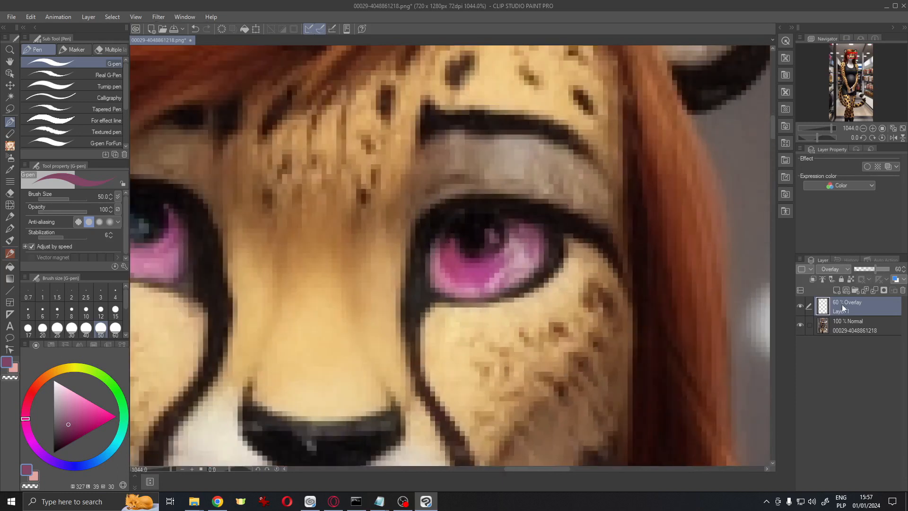
Add another raster layer and paint a stroke on the right eye with a smaller pen
{"action": "right_click", "coordinate": [873, 305]}
{"action": "left_click", "coordinate": [875, 60]}
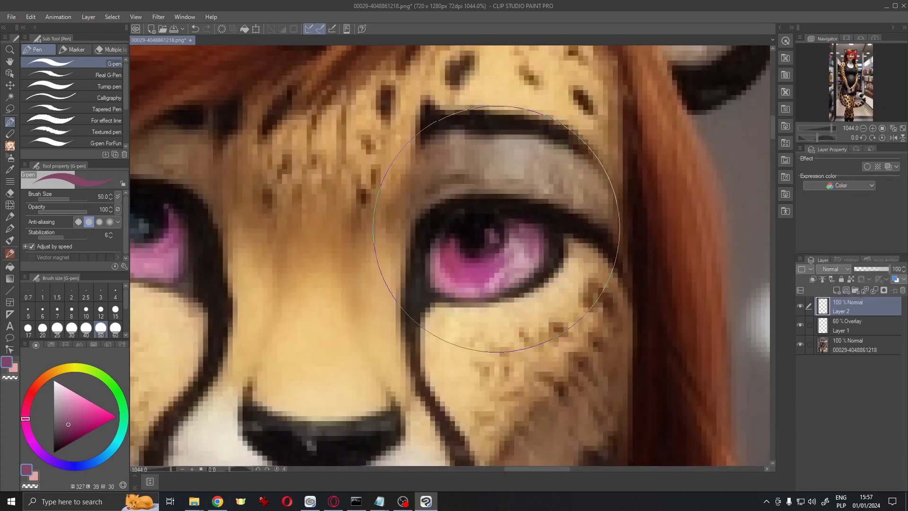
{"action": "left_click", "coordinate": [462, 233], "text": "alt"}
{"action": "key", "text": "bracketleft"}
{"action": "left_click", "coordinate": [477, 237], "text": "alt"}
{"action": "key", "text": "bracketleft"}
{"action": "key", "text": "bracketleft"}
{"action": "key", "text": "bracketleft"}
{"action": "key", "text": "bracketleft"}
{"action": "key", "text": "bracketleft"}
{"action": "key", "text": "bracketleft"}
{"action": "key", "text": "bracketleft"}
{"action": "key", "text": "bracketleft"}
{"action": "left_click_drag", "start_coordinate": [475, 234], "coordinate": [495, 266]}
{"action": "scroll", "coordinate": [496, 265], "scroll_direction": "up", "scroll_amount": 2}
Paint dark strokes on the right eye with the round brush, undoing unwanted strokes and reducing brush size
{"action": "left_click", "coordinate": [10, 254]}
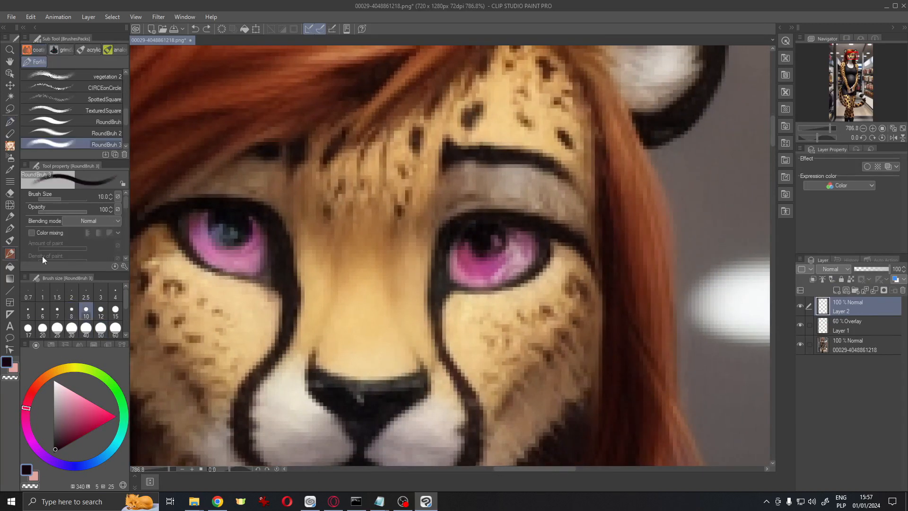
{"action": "left_click_drag", "start_coordinate": [293, 261], "coordinate": [322, 243]}
{"action": "left_click_drag", "start_coordinate": [508, 220], "coordinate": [520, 241]}
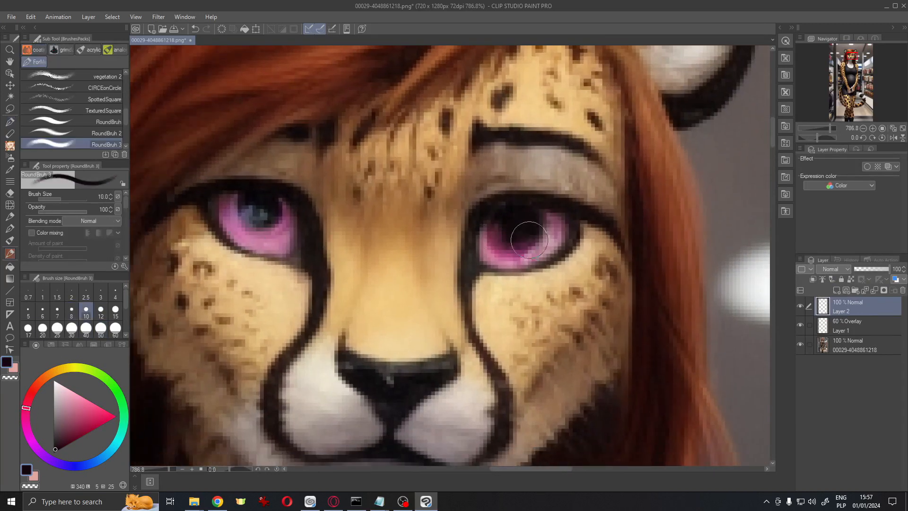
{"action": "key", "text": "ctrl+z"}
{"action": "scroll", "coordinate": [124, 219], "scroll_direction": "down", "scroll_amount": 5}
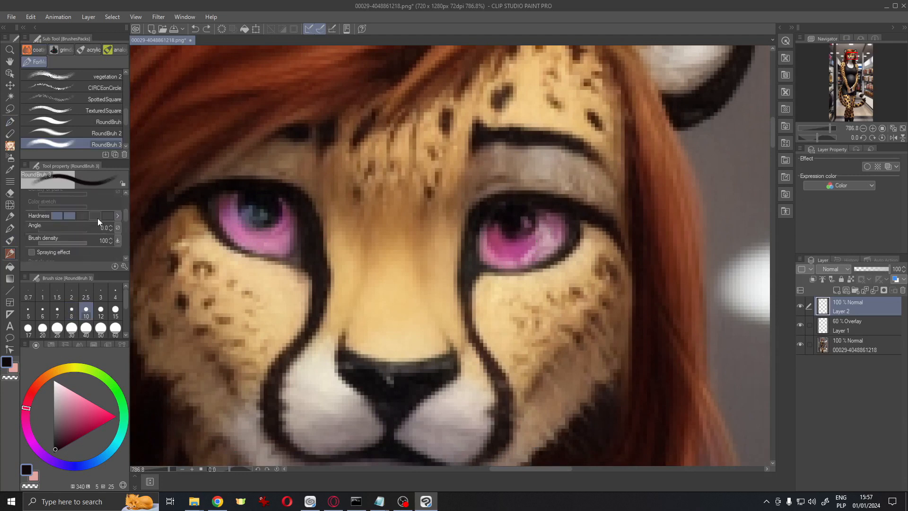
{"action": "left_click_drag", "start_coordinate": [526, 213], "coordinate": [522, 240]}
{"action": "mouse_move", "coordinate": [553, 220]}
{"action": "left_mouse_down"}
{"action": "mouse_move", "coordinate": [521, 216]}
{"action": "mouse_move", "coordinate": [551, 239]}
{"action": "mouse_move", "coordinate": [518, 260]}
{"action": "mouse_move", "coordinate": [569, 253]}
{"action": "mouse_move", "coordinate": [520, 293]}
{"action": "left_mouse_up"}
{"action": "key", "text": "ctrl+z"}
{"action": "key", "text": "["}
{"action": "key", "text": "["}
{"action": "key", "text": "super+space"}
{"action": "left_click_drag", "start_coordinate": [527, 251], "coordinate": [577, 227]}
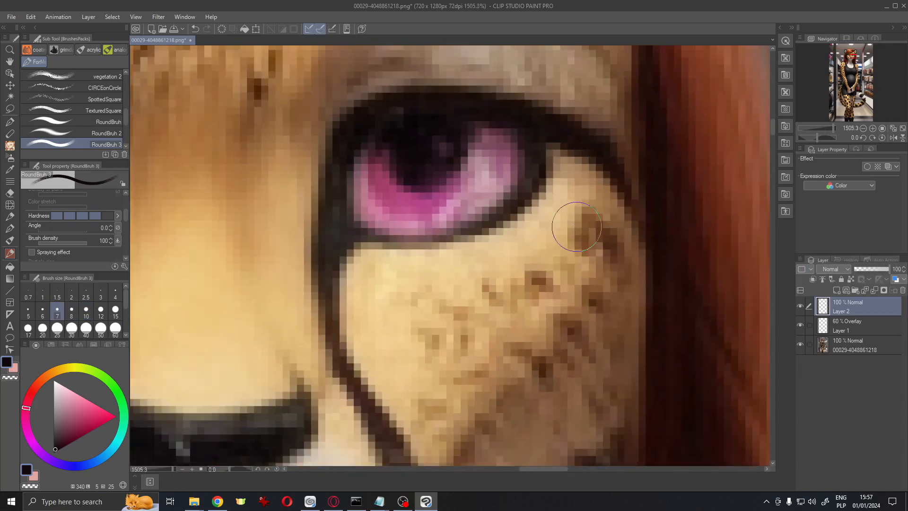
Dab pink onto the right eye on the overlay layer, then add a new raster layer with Darken blending mode
{"action": "left_click", "coordinate": [850, 325]}
{"action": "left_click", "coordinate": [430, 194], "text": "alt"}
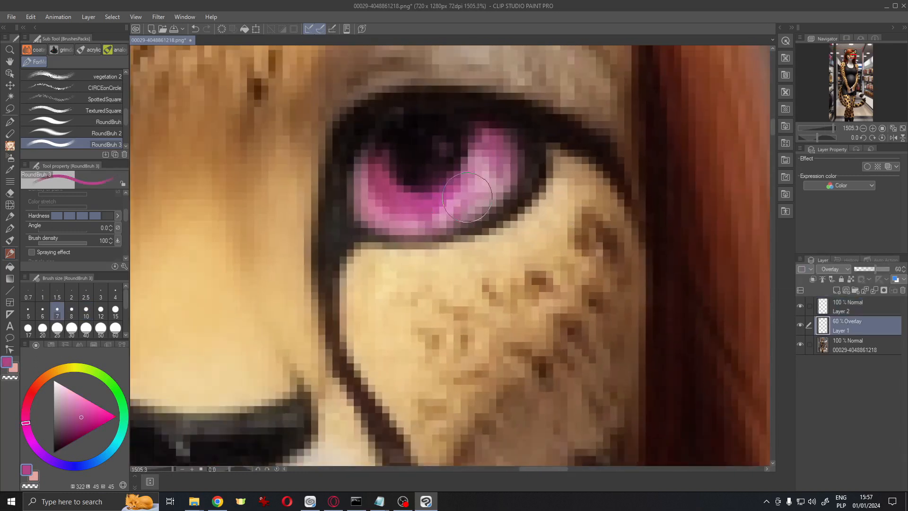
{"action": "right_click", "coordinate": [857, 326]}
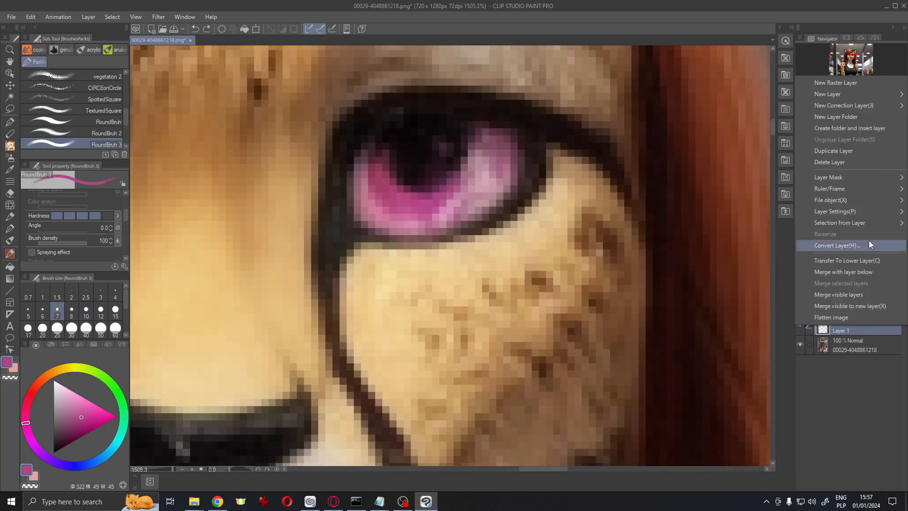
{"action": "left_click", "coordinate": [866, 86]}
{"action": "left_click", "coordinate": [841, 269]}
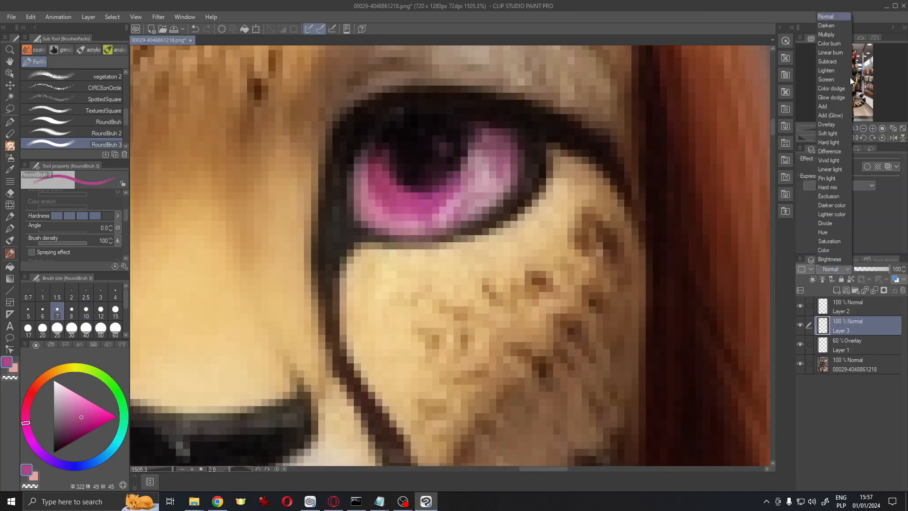
{"action": "left_click", "coordinate": [841, 27]}
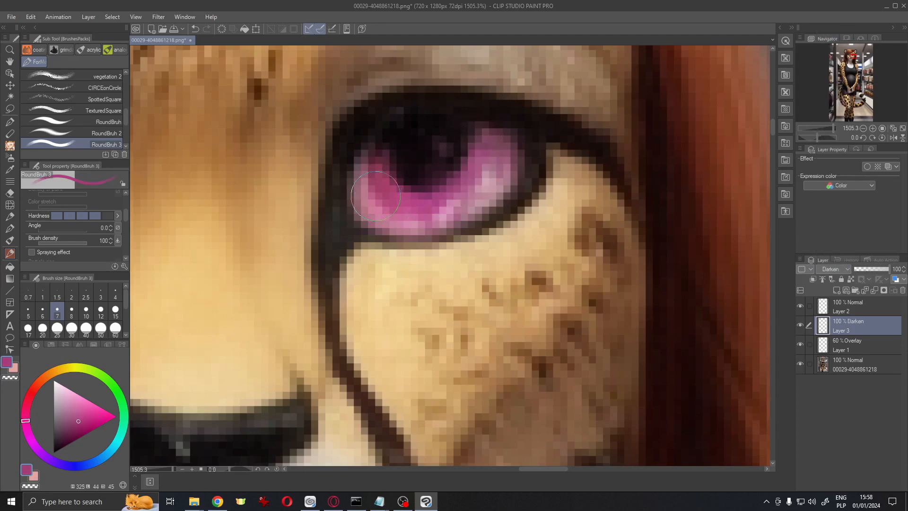
Paint pink strokes over both irises on the Darken layer, shrinking the brush and undoing one stroke
{"action": "scroll", "coordinate": [378, 208], "scroll_direction": "down", "scroll_amount": 4}
{"action": "left_click_drag", "start_coordinate": [442, 207], "coordinate": [430, 250]}
{"action": "scroll", "coordinate": [431, 249], "scroll_direction": "up", "scroll_amount": 4}
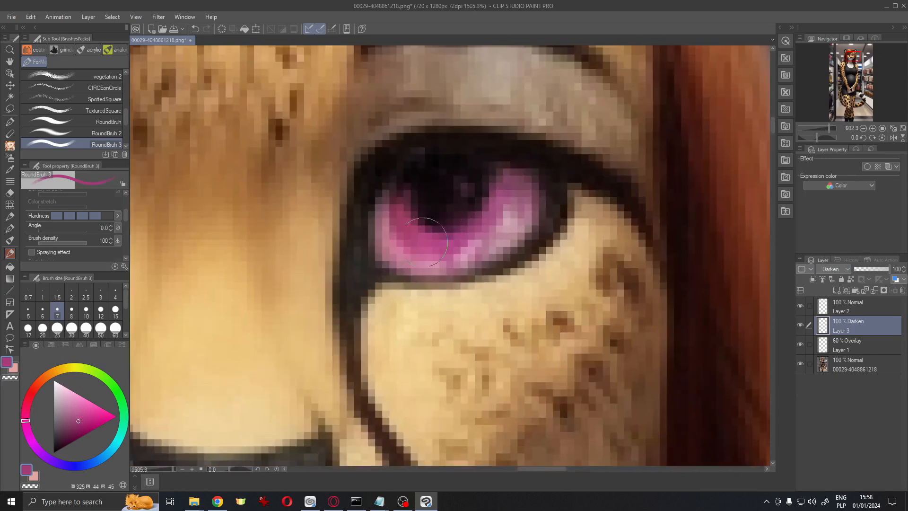
{"action": "key", "text": "bracketleft"}
{"action": "key", "text": "bracketleft"}
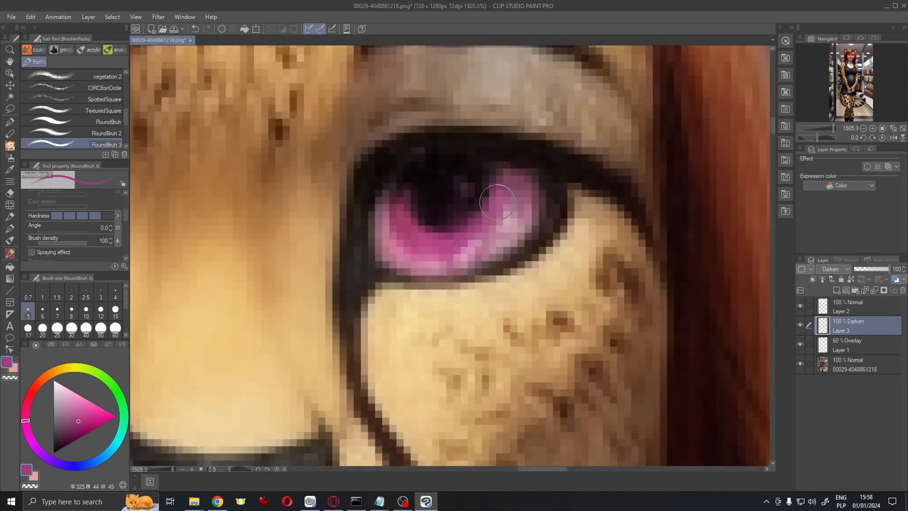
{"action": "left_click_drag", "start_coordinate": [510, 202], "coordinate": [426, 218]}
{"action": "left_click_drag", "start_coordinate": [504, 235], "coordinate": [486, 240]}
{"action": "scroll", "coordinate": [487, 240], "scroll_direction": "down", "scroll_amount": 4}
{"action": "scroll", "coordinate": [492, 232], "scroll_direction": "up", "scroll_amount": 3}
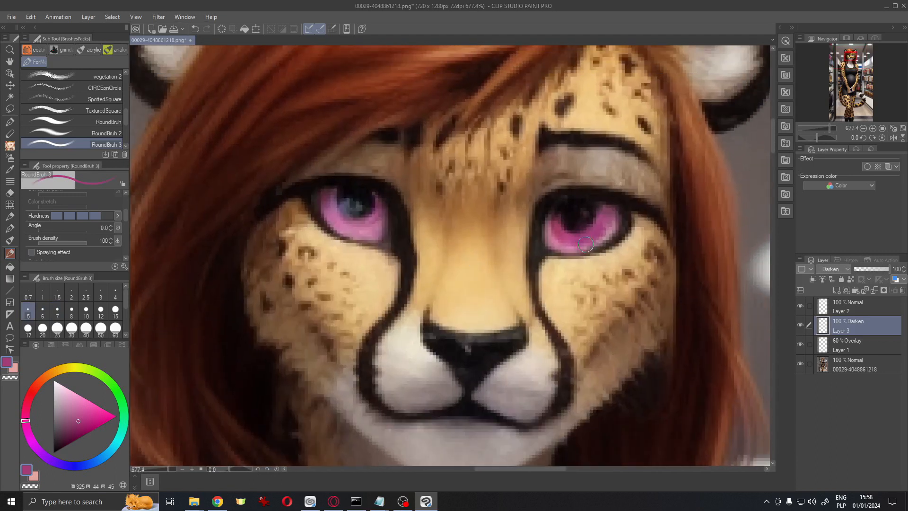
{"action": "left_click_drag", "start_coordinate": [543, 244], "coordinate": [472, 258]}
{"action": "mouse_move", "coordinate": [398, 218]}
{"action": "left_mouse_down"}
{"action": "mouse_move", "coordinate": [466, 217]}
{"action": "mouse_move", "coordinate": [469, 196]}
{"action": "left_mouse_up"}
{"action": "key", "text": "bracketright"}
{"action": "key", "text": "bracketright"}
{"action": "key", "text": "bracketright"}
{"action": "key", "text": "bracketright"}
{"action": "key", "text": "ctrl+z"}
{"action": "key", "text": "bracketleft"}
{"action": "key", "text": "bracketleft"}
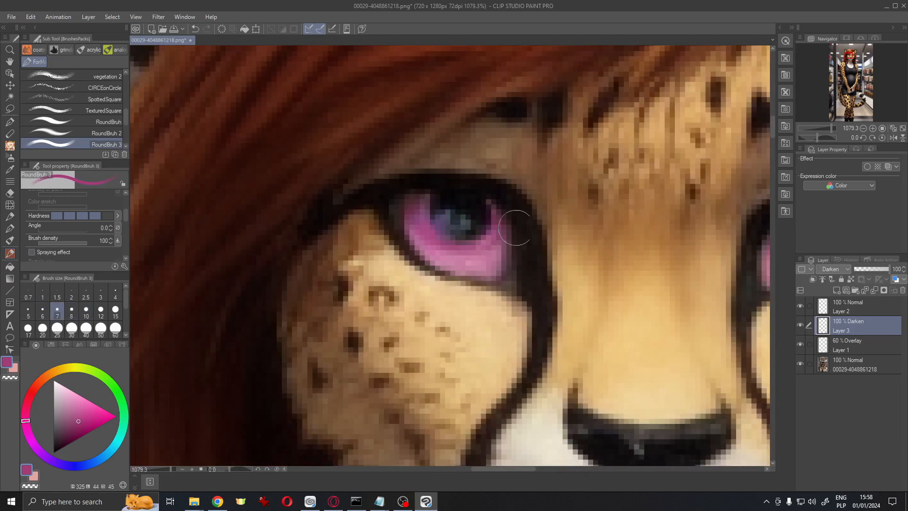
Add more pink Darken strokes across the left eye and around the right iris with a smaller brush
{"action": "mouse_move", "coordinate": [549, 240]}
{"action": "left_mouse_down"}
{"action": "mouse_move", "coordinate": [511, 270]}
{"action": "mouse_move", "coordinate": [416, 283]}
{"action": "mouse_move", "coordinate": [427, 284]}
{"action": "left_mouse_up"}
{"action": "left_click_drag", "start_coordinate": [499, 235], "coordinate": [563, 251]}
{"action": "left_click_drag", "start_coordinate": [495, 324], "coordinate": [518, 303]}
{"action": "left_click_drag", "start_coordinate": [421, 287], "coordinate": [459, 263]}
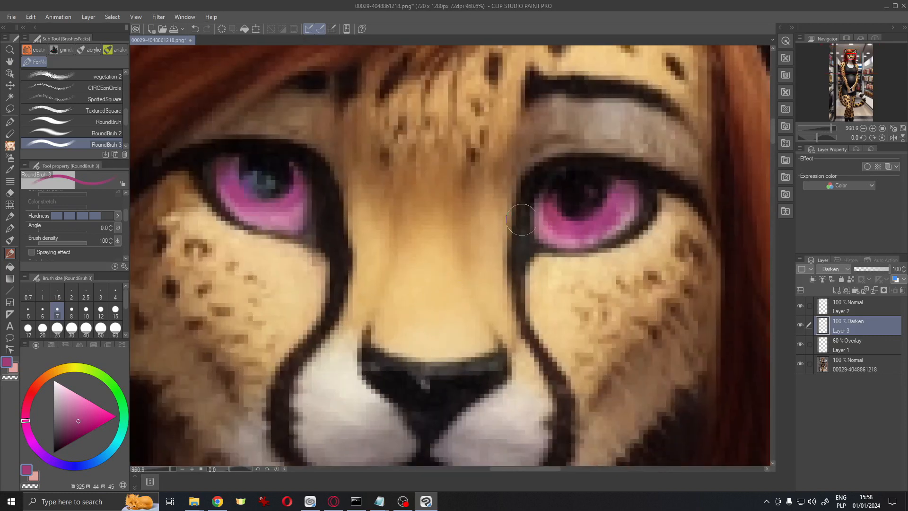
{"action": "left_click", "coordinate": [565, 195], "text": "alt"}
{"action": "key", "text": "bracketleft"}
{"action": "key", "text": "bracketleft"}
{"action": "mouse_move", "coordinate": [560, 189]}
{"action": "left_mouse_down"}
{"action": "mouse_move", "coordinate": [601, 219]}
{"action": "mouse_move", "coordinate": [576, 257]}
{"action": "mouse_move", "coordinate": [614, 232]}
{"action": "left_mouse_up"}
{"action": "left_click_drag", "start_coordinate": [457, 212], "coordinate": [459, 227]}
{"action": "scroll", "coordinate": [539, 236], "scroll_direction": "up", "scroll_amount": 1}
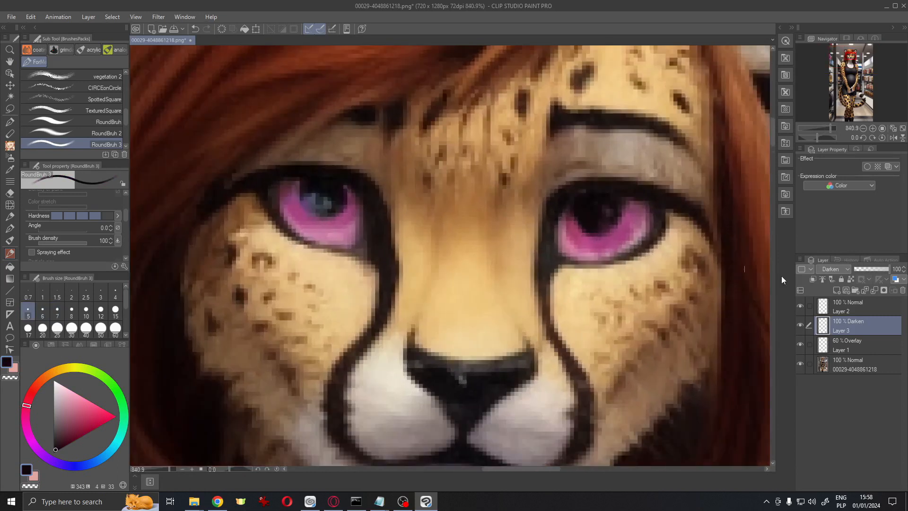
Add a new raster layer and paint small light highlight dots on both eyes
{"action": "right_click", "coordinate": [868, 330]}
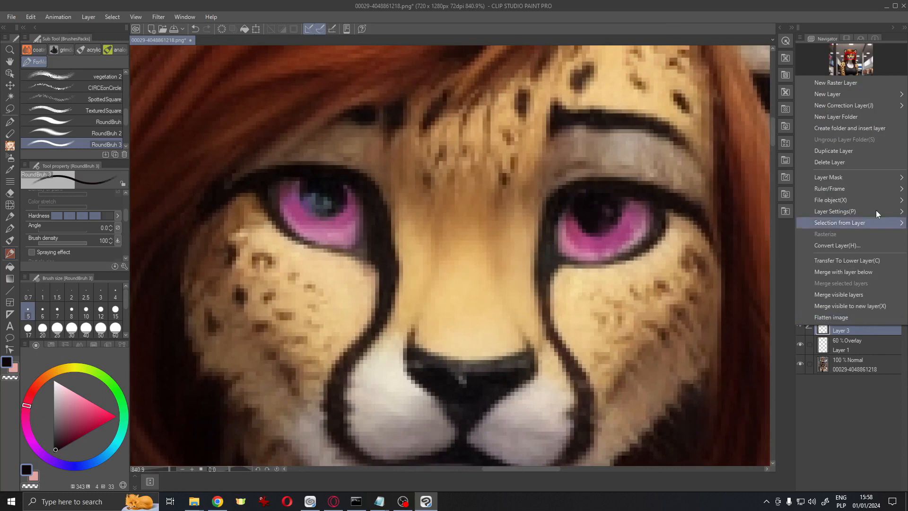
{"action": "left_click", "coordinate": [864, 83]}
{"action": "left_click", "coordinate": [311, 192], "text": "alt"}
{"action": "left_click", "coordinate": [462, 230]}
{"action": "key", "text": "bracketleft"}
{"action": "key", "text": "bracketleft"}
{"action": "key", "text": "bracketleft"}
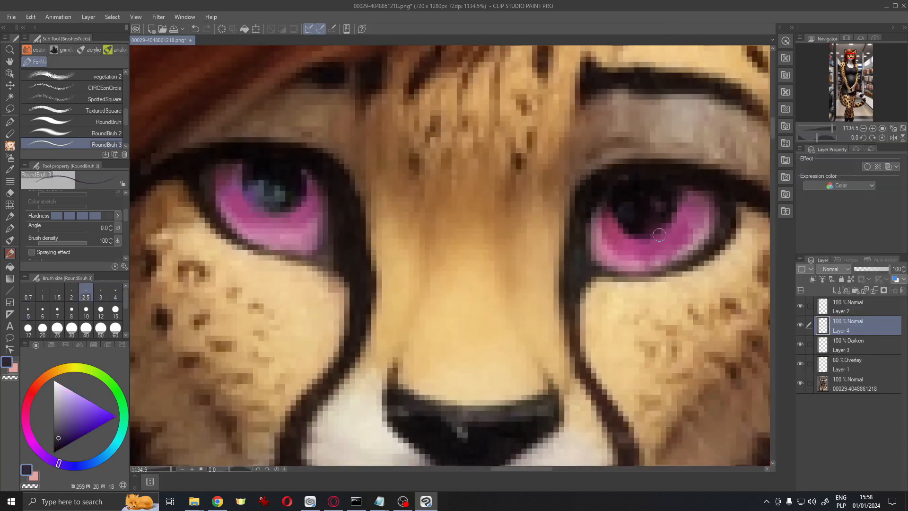
{"action": "key", "text": "c"}
{"action": "left_click", "coordinate": [382, 225]}
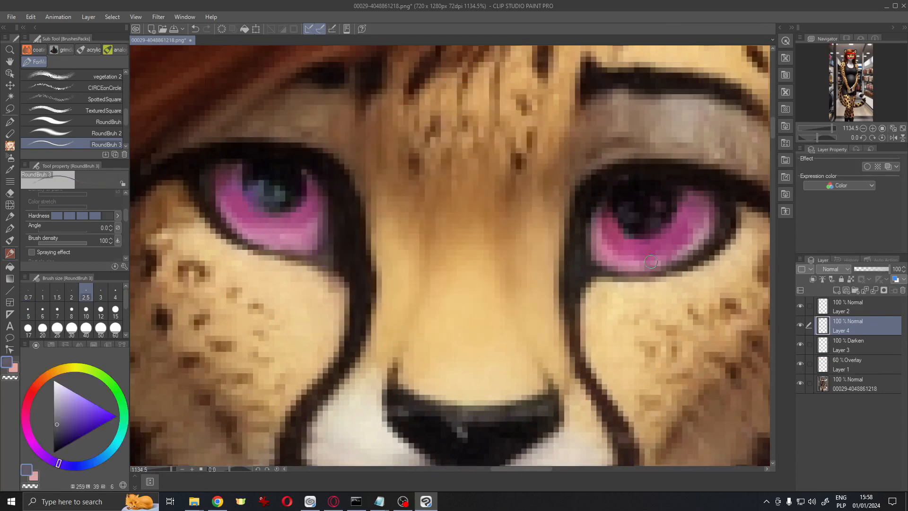
{"action": "key", "text": "c"}
{"action": "left_click", "coordinate": [627, 244]}
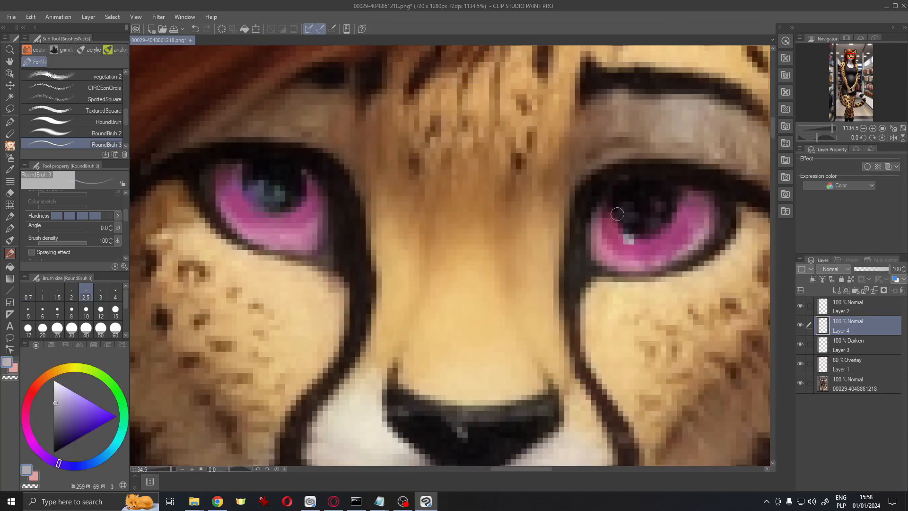
{"action": "left_click", "coordinate": [620, 216]}
{"action": "left_click", "coordinate": [657, 225]}
Move the highlight layer to the top of the layer stack and lower its opacity to 52%
{"action": "mouse_move", "coordinate": [829, 323]}
{"action": "left_mouse_down"}
{"action": "mouse_move", "coordinate": [856, 308]}
{"action": "mouse_move", "coordinate": [849, 313]}
{"action": "left_mouse_up"}
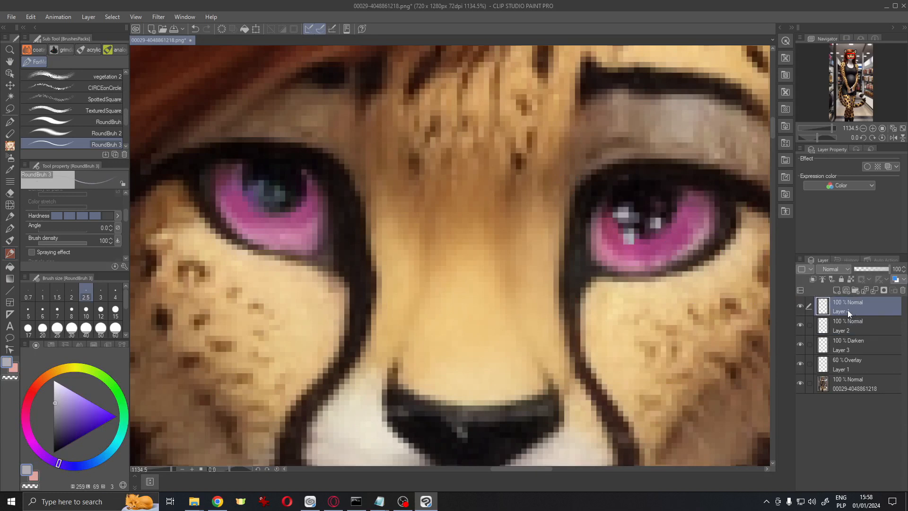
{"action": "scroll", "coordinate": [709, 285], "scroll_direction": "down", "scroll_amount": 5}
{"action": "scroll", "coordinate": [710, 285], "scroll_direction": "up", "scroll_amount": 5}
{"action": "left_click_drag", "start_coordinate": [873, 269], "coordinate": [855, 272]}
{"action": "scroll", "coordinate": [653, 263], "scroll_direction": "down", "scroll_amount": 5}
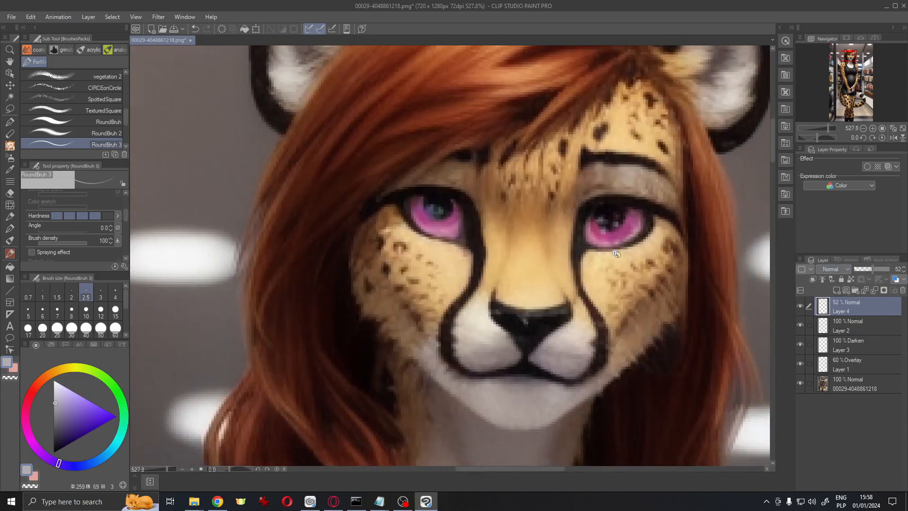
{"action": "scroll", "coordinate": [612, 252], "scroll_direction": "down", "scroll_amount": 5}
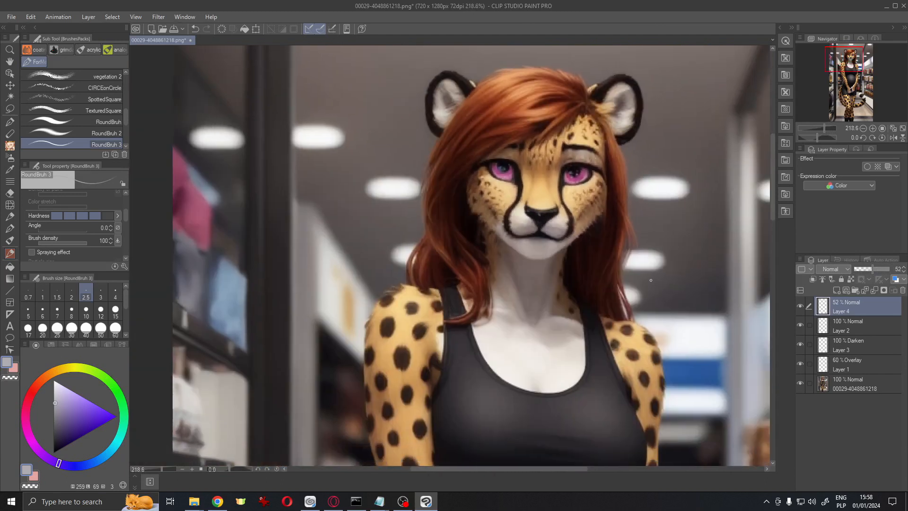
Compare the retouched face with the original by panning and toggling the edit layers' visibility
{"action": "left_click_drag", "start_coordinate": [695, 303], "coordinate": [645, 364]}
{"action": "mouse_move", "coordinate": [548, 243]}
{"action": "left_mouse_down"}
{"action": "mouse_move", "coordinate": [581, 239]}
{"action": "mouse_move", "coordinate": [537, 298]}
{"action": "mouse_move", "coordinate": [539, 200]}
{"action": "left_mouse_up"}
{"action": "key", "text": "h"}
{"action": "key", "text": "h"}
{"action": "left_click_drag", "start_coordinate": [657, 202], "coordinate": [643, 208]}
{"action": "left_click_drag", "start_coordinate": [603, 185], "coordinate": [569, 236]}
{"action": "left_click_drag", "start_coordinate": [568, 236], "coordinate": [576, 304]}
{"action": "left_click_drag", "start_coordinate": [430, 225], "coordinate": [471, 218]}
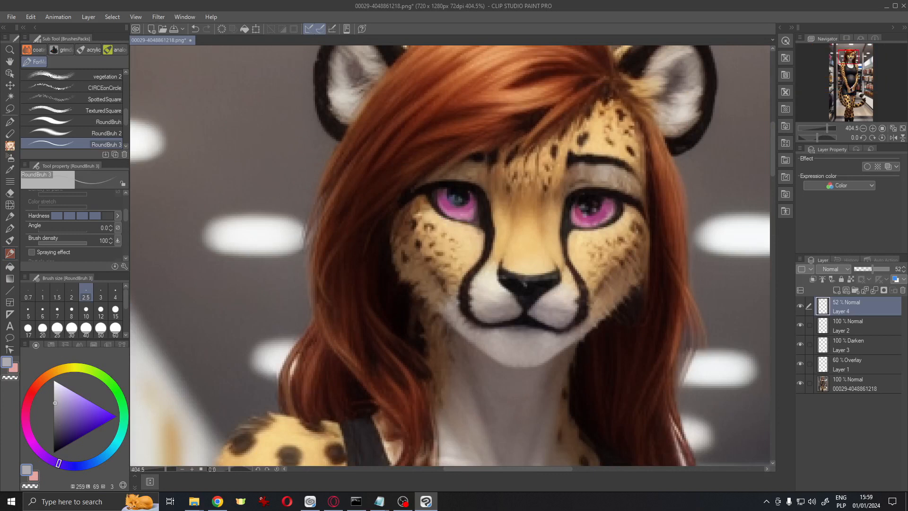
{"action": "left_click_drag", "start_coordinate": [804, 310], "coordinate": [800, 365]}
{"action": "left_click_drag", "start_coordinate": [713, 348], "coordinate": [675, 290]}
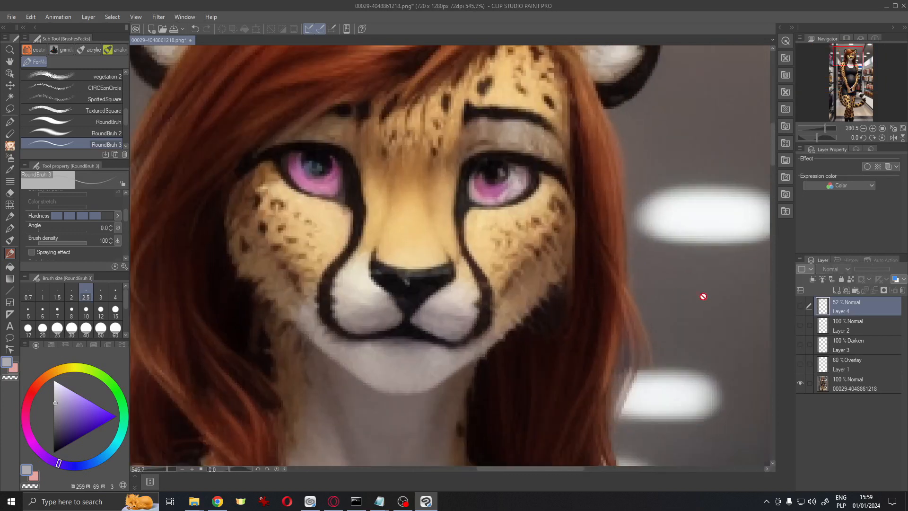
{"action": "left_click_drag", "start_coordinate": [802, 361], "coordinate": [800, 306]}
{"action": "scroll", "coordinate": [672, 247], "scroll_direction": "down", "scroll_amount": 3}
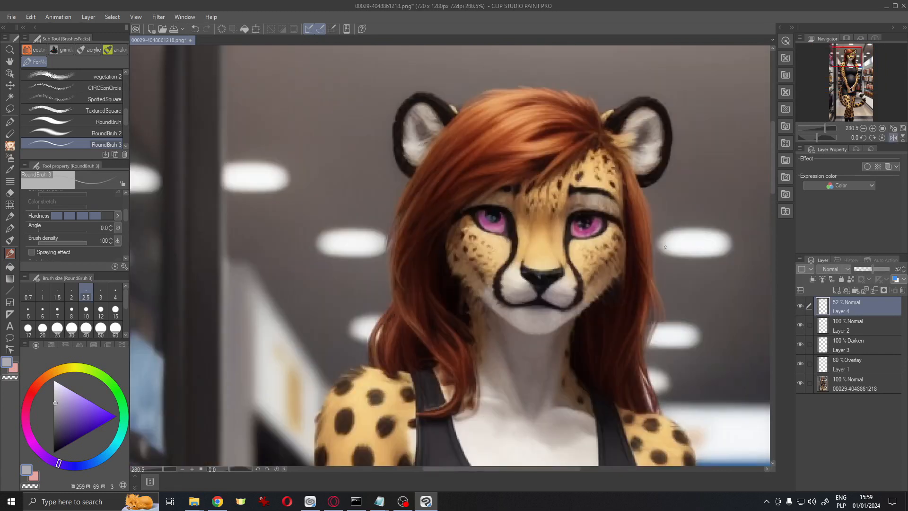
{"action": "scroll", "coordinate": [668, 241], "scroll_direction": "up", "scroll_amount": 8}
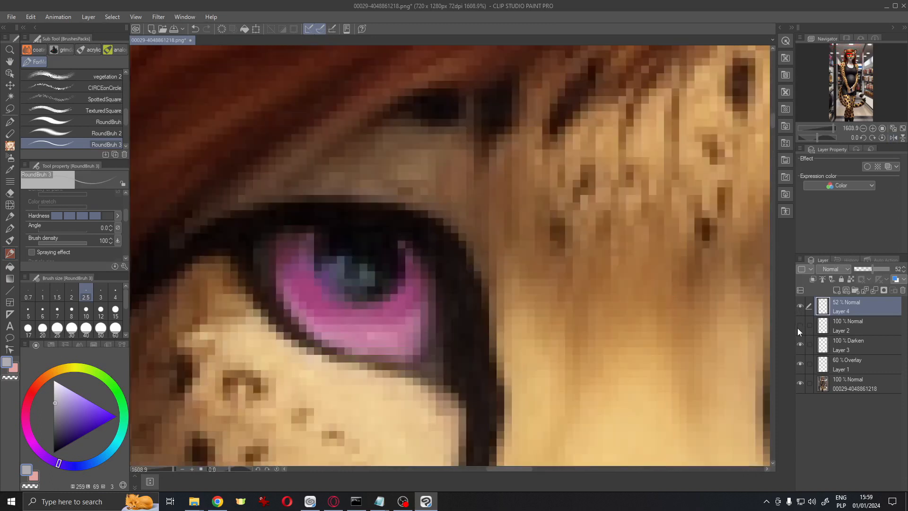
Select the second layer, sample pink, and paint a few touch-up strokes around the eyes with a larger brush
{"action": "left_click", "coordinate": [799, 326]}
{"action": "scroll", "coordinate": [719, 330], "scroll_direction": "down", "scroll_amount": 3}
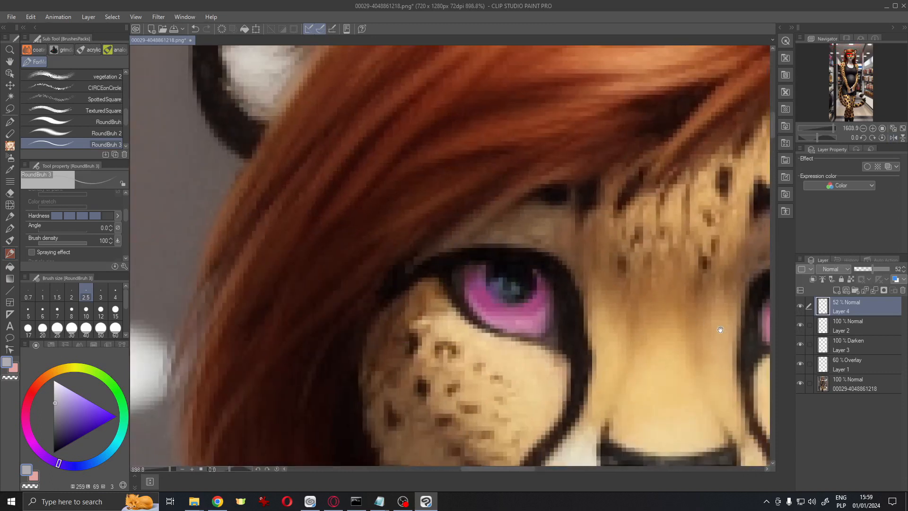
{"action": "left_click", "coordinate": [800, 325]}
{"action": "left_click", "coordinate": [852, 326]}
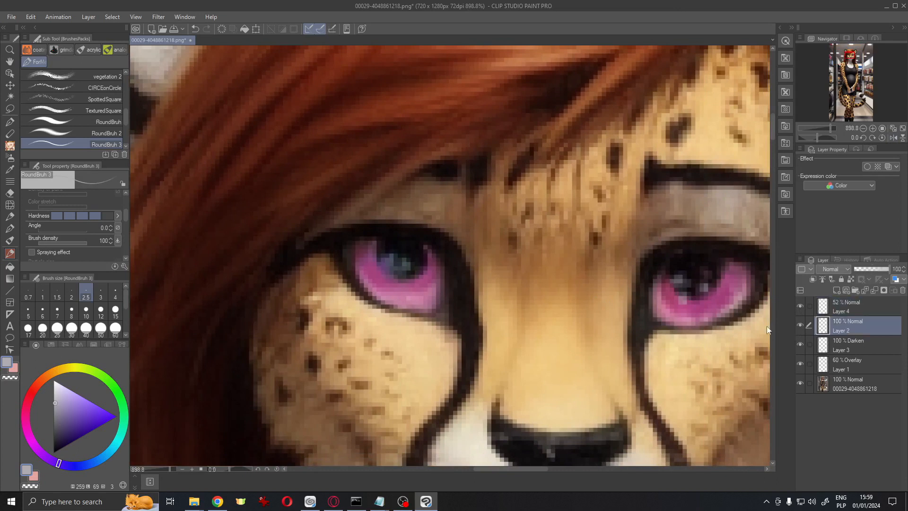
{"action": "left_click", "coordinate": [408, 248], "text": "alt"}
{"action": "key", "text": "]"}
{"action": "key", "text": "]"}
{"action": "scroll", "coordinate": [515, 259], "scroll_direction": "down", "scroll_amount": 4}
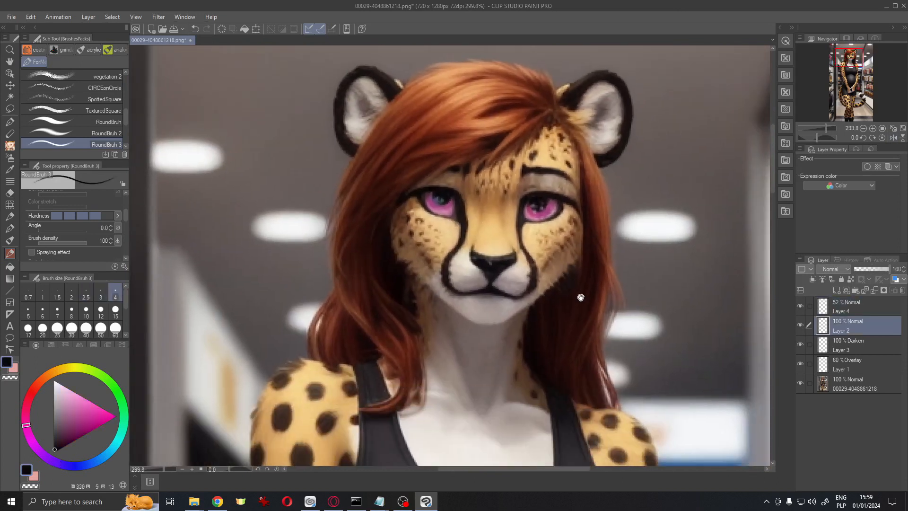
{"action": "left_click_drag", "start_coordinate": [581, 297], "coordinate": [578, 252]}
{"action": "scroll", "coordinate": [610, 249], "scroll_direction": "down", "scroll_amount": 2}
{"action": "left_click_drag", "start_coordinate": [669, 327], "coordinate": [619, 216]}
{"action": "scroll", "coordinate": [606, 182], "scroll_direction": "down", "scroll_amount": 2}
{"action": "scroll", "coordinate": [492, 288], "scroll_direction": "up", "scroll_amount": 5}
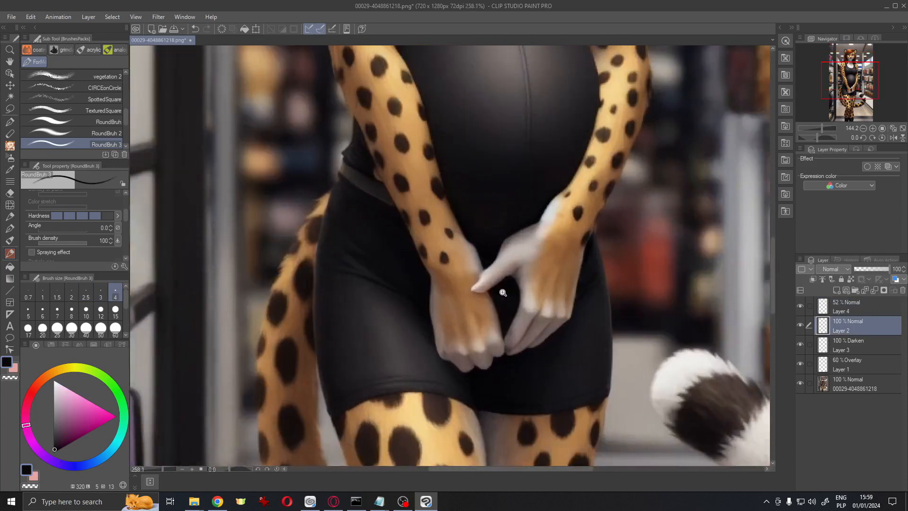
{"action": "scroll", "coordinate": [501, 293], "scroll_direction": "down", "scroll_amount": 8}
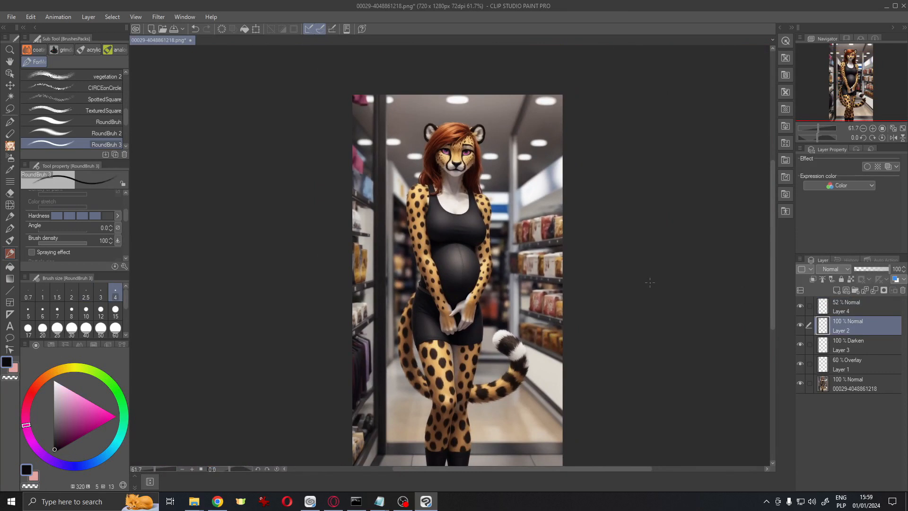
Export the image as a single-layer PNG at 100% scale
{"action": "left_click", "coordinate": [11, 17]}
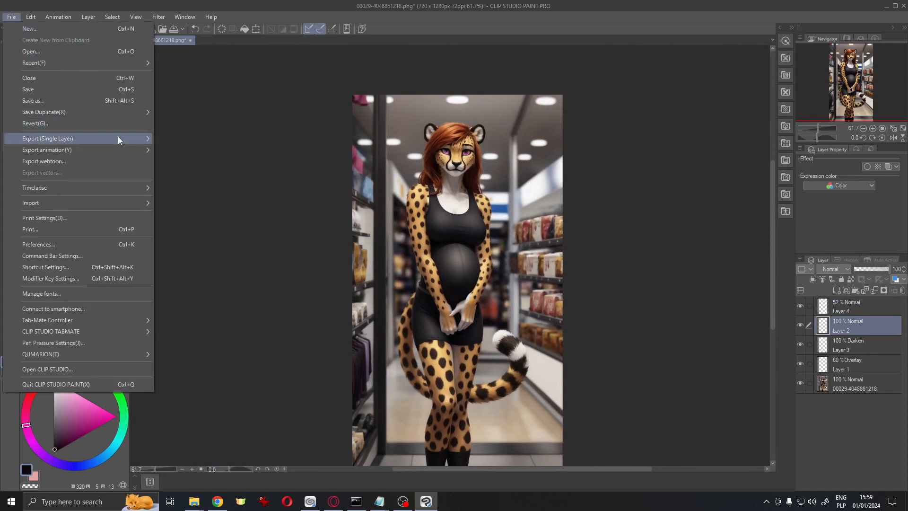
{"action": "mouse_move", "coordinate": [118, 136]}
{"action": "left_click", "coordinate": [170, 138]}
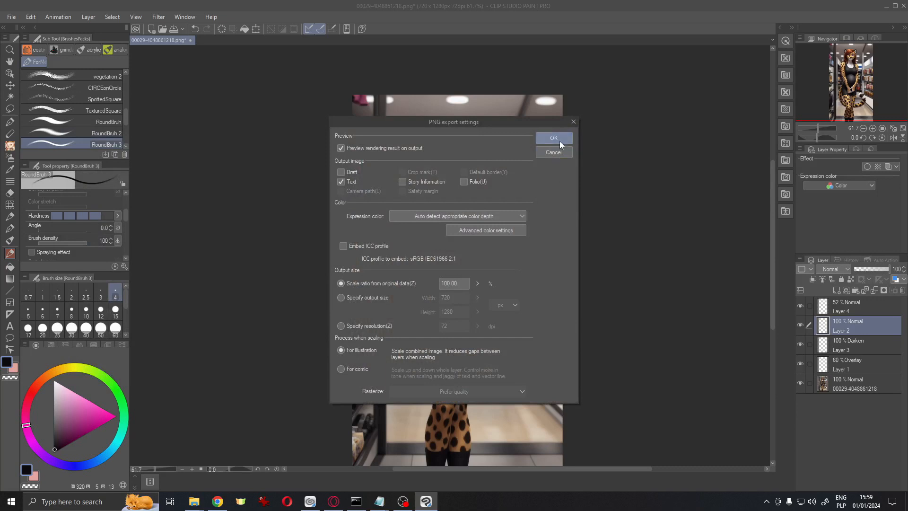
{"action": "left_click", "coordinate": [560, 140]}
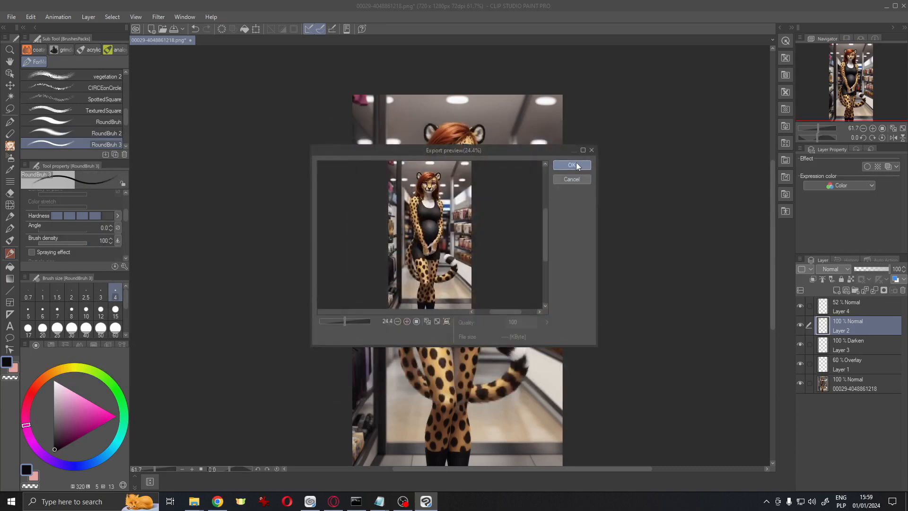
{"action": "left_click", "coordinate": [572, 165]}
Switch back to the Stable Diffusion page and close the enlarged image preview
{"action": "scroll", "coordinate": [533, 301], "scroll_direction": "up", "scroll_amount": 6}
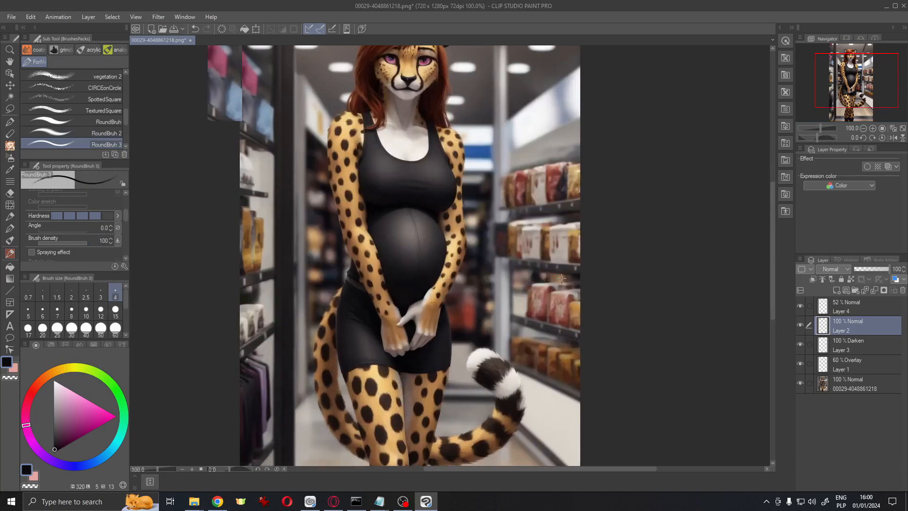
{"action": "scroll", "coordinate": [561, 275], "scroll_direction": "down", "scroll_amount": 5}
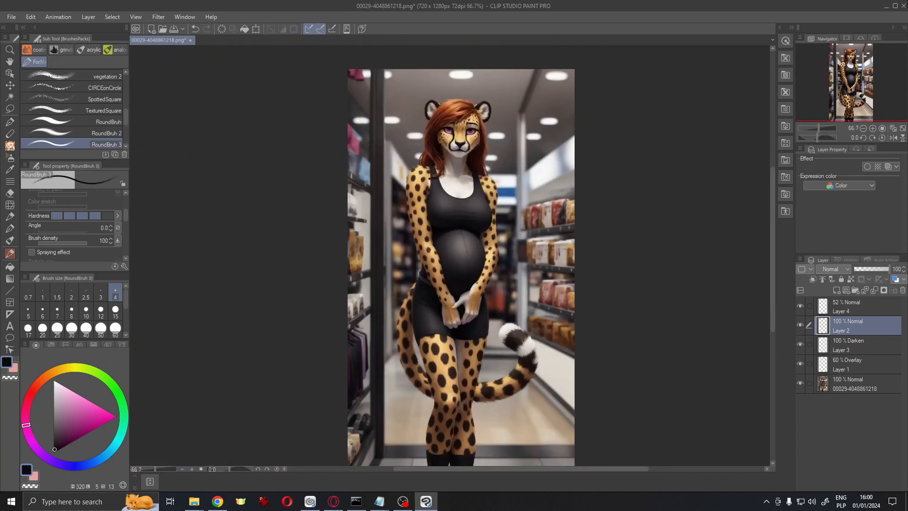
{"action": "left_click", "coordinate": [905, 6]}
{"action": "left_click", "coordinate": [484, 189]}
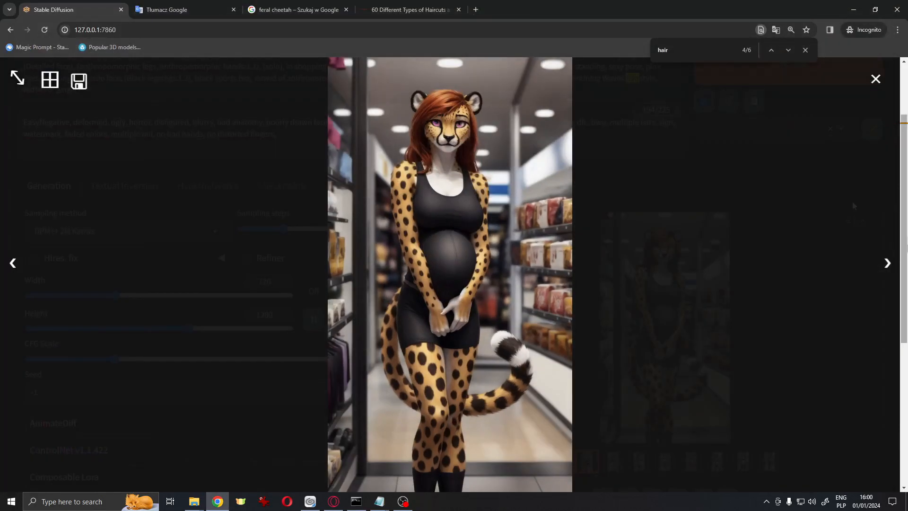
{"action": "left_click", "coordinate": [484, 188]}
{"action": "scroll", "coordinate": [438, 207], "scroll_direction": "up", "scroll_amount": 2}
Add hair to the negative prompt and raise its weight to 1.2
{"action": "left_click", "coordinate": [293, 252]}
{"action": "type", "text": "hair"}
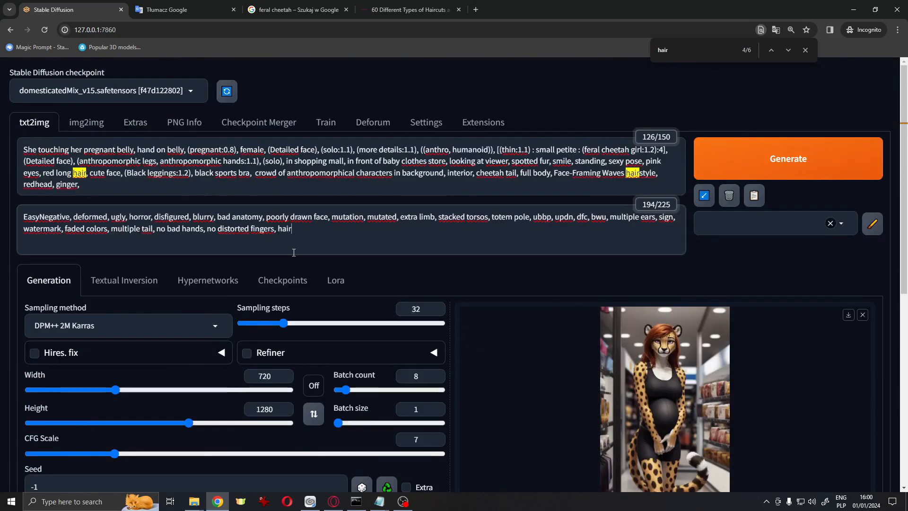
{"action": "double_click", "coordinate": [285, 230]}
{"action": "key", "text": "ctrl+Up"}
{"action": "key", "text": "ctrl+Up"}
Remove the Face-Framing Waves hairstyle, redhead and ginger terms from the positive prompt
{"action": "left_click_drag", "start_coordinate": [659, 175], "coordinate": [554, 179]}
{"action": "key", "text": "BackSpace"}
{"action": "key", "text": "BackSpace"}
{"action": "key", "text": "BackSpace"}
{"action": "mouse_move", "coordinate": [81, 185]}
{"action": "left_mouse_down"}
{"action": "mouse_move", "coordinate": [24, 185]}
{"action": "mouse_move", "coordinate": [86, 175]}
{"action": "left_mouse_up"}
Replace the shopping mall and baby clothes store location in the prompt with in park
{"action": "key", "text": "BackSpace"}
{"action": "key", "text": "BackSpace"}
{"action": "key", "text": "BackSpace"}
{"action": "left_click_drag", "start_coordinate": [446, 161], "coordinate": [286, 161]}
{"action": "key", "text": "BackSpace"}
{"action": "type", "text": "in park"}
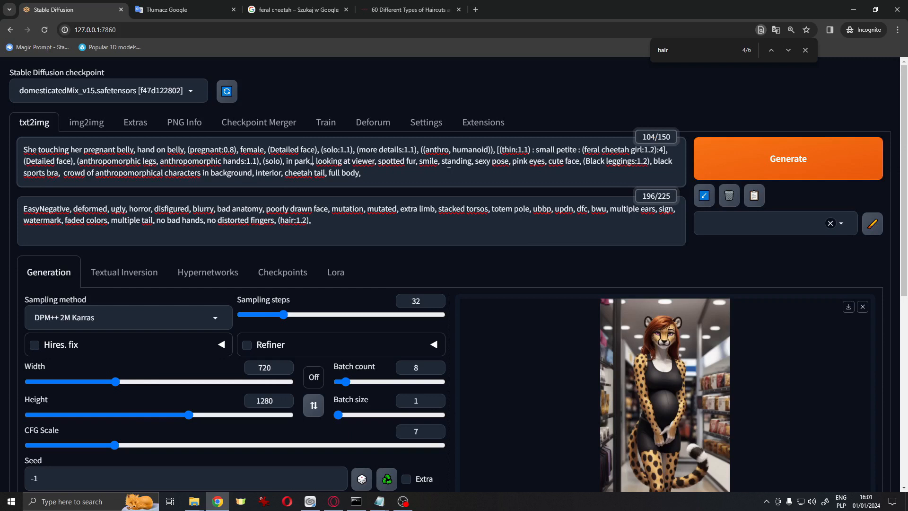
Set the eye color in the prompt to green
{"action": "double_click", "coordinate": [521, 161]}
{"action": "type", "text": "green"}
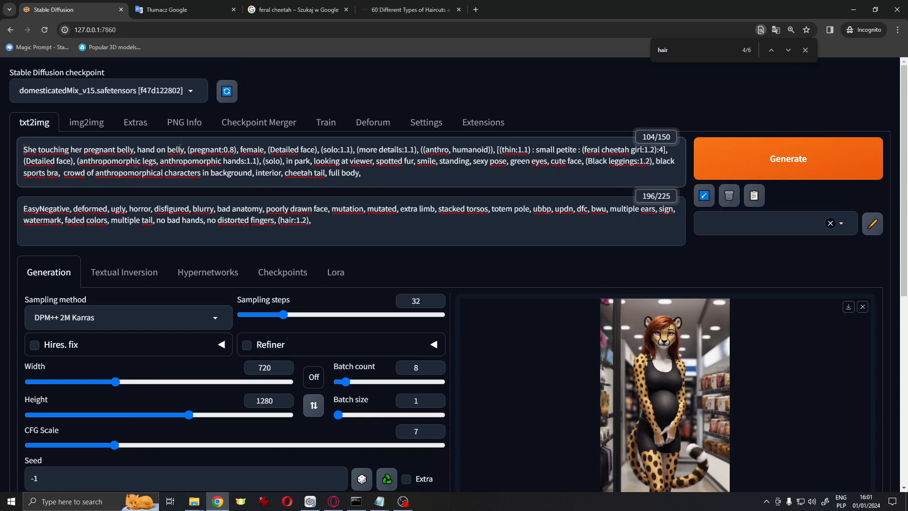
{"action": "type", "text": "She"}
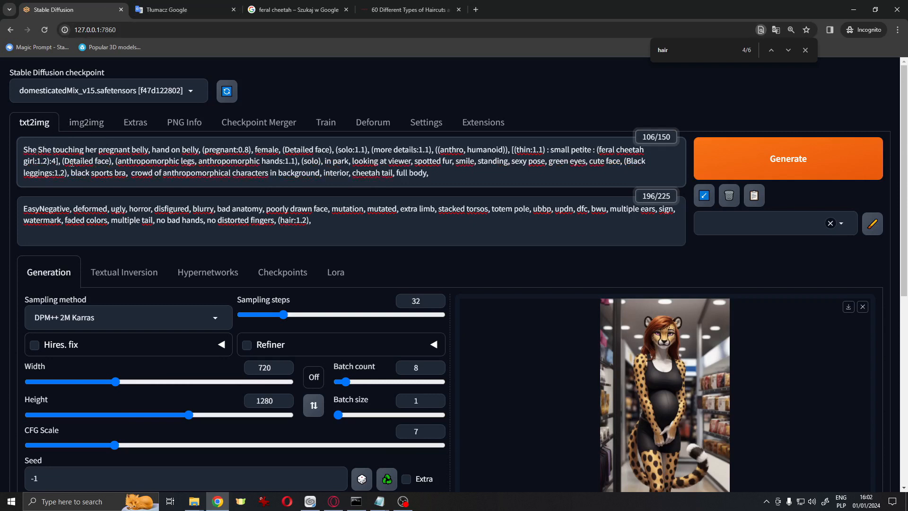
Begin the positive prompt with "She walks hand in hand with the child,"
{"action": "type", "text": "walks hand in hand with the child,"}
Set the image width to 1000 and the height to 1104
{"action": "left_click", "coordinate": [139, 382]}
{"action": "left_click_drag", "start_coordinate": [140, 384], "coordinate": [152, 382]}
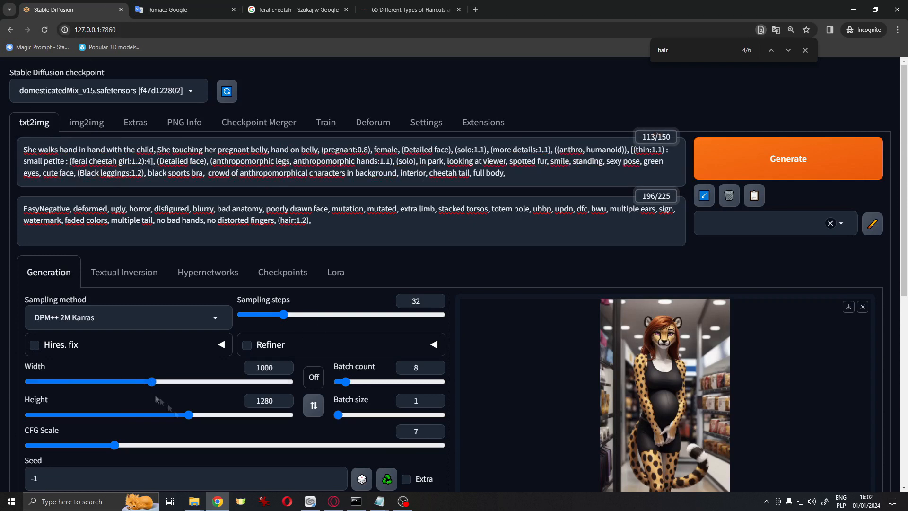
{"action": "left_click_drag", "start_coordinate": [188, 415], "coordinate": [166, 415]}
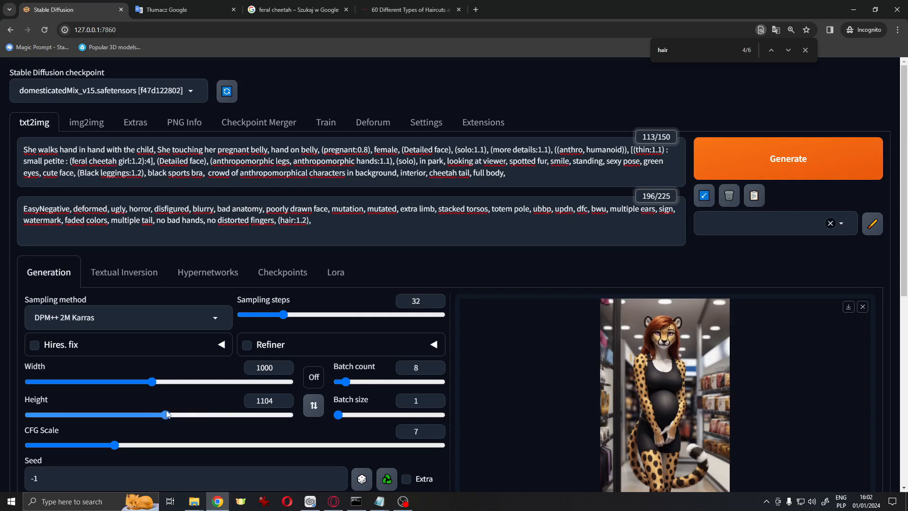
Insert "happy cheetah" before "child" in the prompt's opening phrase
{"action": "scroll", "coordinate": [167, 414], "scroll_direction": "down", "scroll_amount": 2}
{"action": "scroll", "coordinate": [281, 320], "scroll_direction": "down", "scroll_amount": 2}
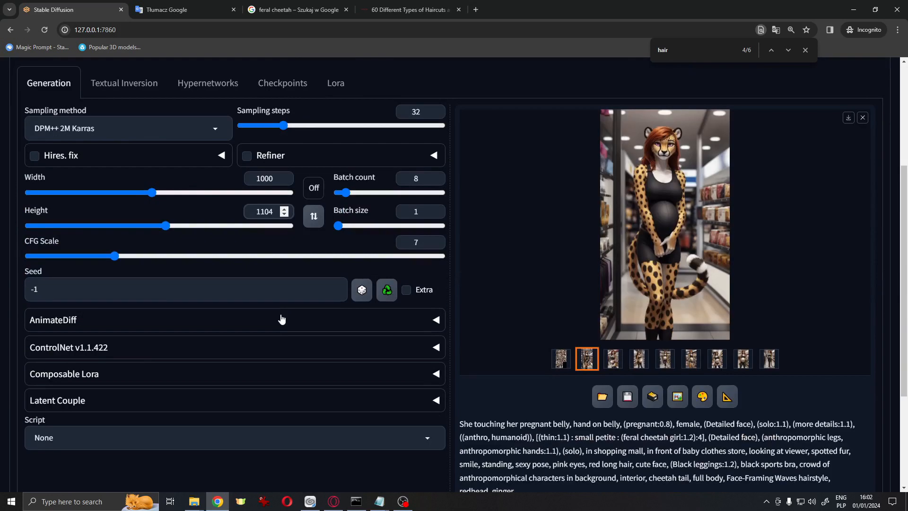
{"action": "scroll", "coordinate": [281, 319], "scroll_direction": "up", "scroll_amount": 4}
{"action": "type", "text": "happy cheetah"}
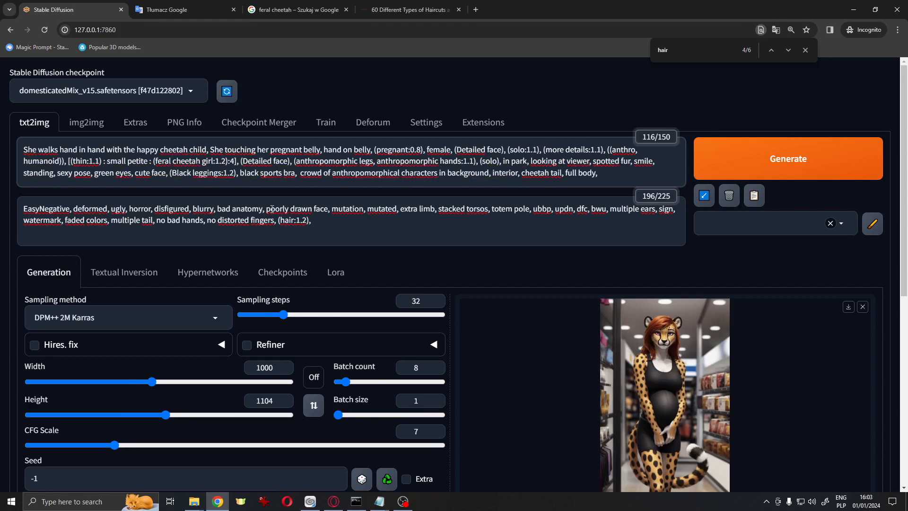
Search Google Images for leggins and browse the results before returning to Stable Diffusion
{"action": "scroll", "coordinate": [281, 264], "scroll_direction": "down", "scroll_amount": 2}
{"action": "scroll", "coordinate": [282, 264], "scroll_direction": "up", "scroll_amount": 2}
{"action": "left_click", "coordinate": [414, 9]}
{"action": "left_click", "coordinate": [299, 9]}
{"action": "triple_click", "coordinate": [208, 77]}
{"action": "type", "text": "leggins"}
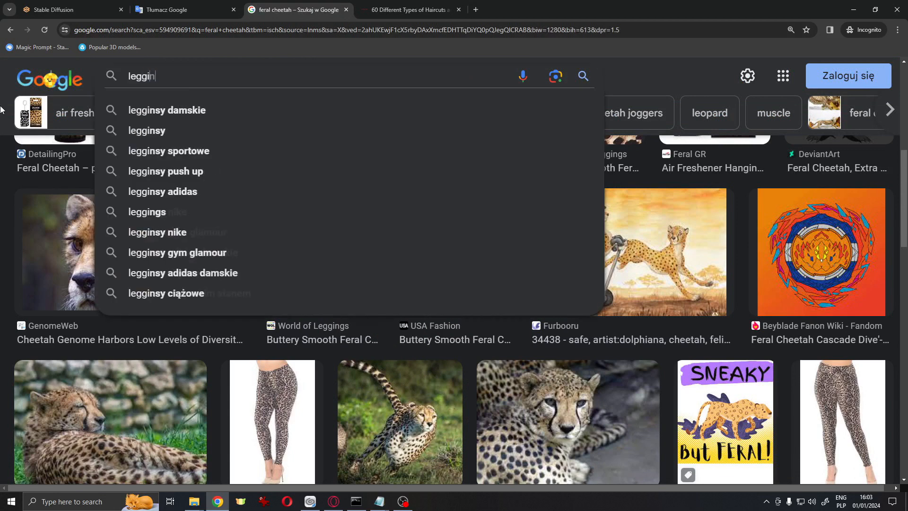
{"action": "key", "text": "Return"}
{"action": "scroll", "coordinate": [258, 229], "scroll_direction": "down", "scroll_amount": 1}
{"action": "scroll", "coordinate": [258, 229], "scroll_direction": "down", "scroll_amount": 5}
{"action": "scroll", "coordinate": [258, 229], "scroll_direction": "up", "scroll_amount": 4}
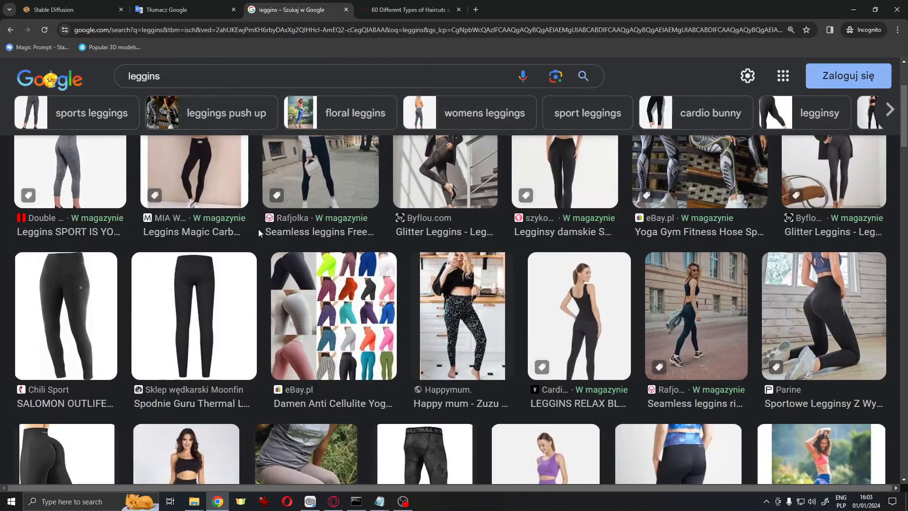
{"action": "key", "text": "ctrl+1"}
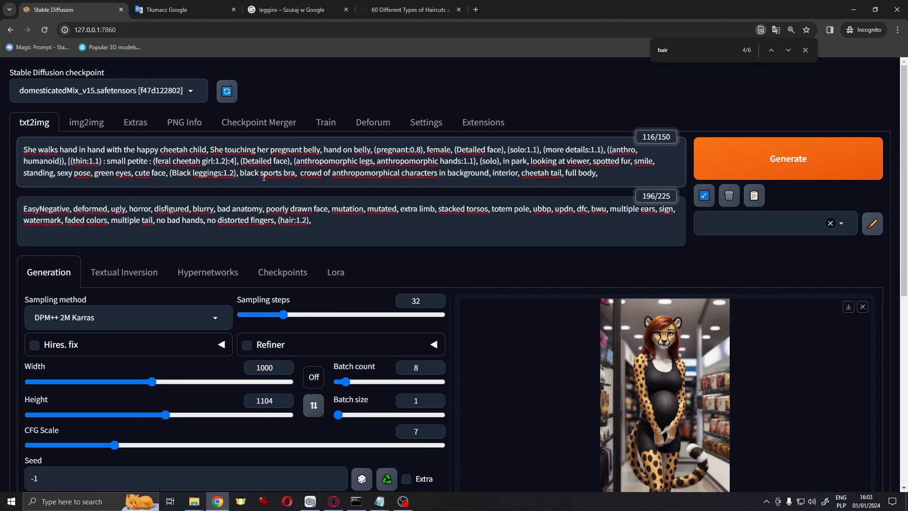
Change "Black leggings" to lowercase "black leggings" in the prompt
{"action": "left_click", "coordinate": [177, 172]}
{"action": "key", "text": "BackSpace"}
{"action": "type", "text": "body, "}
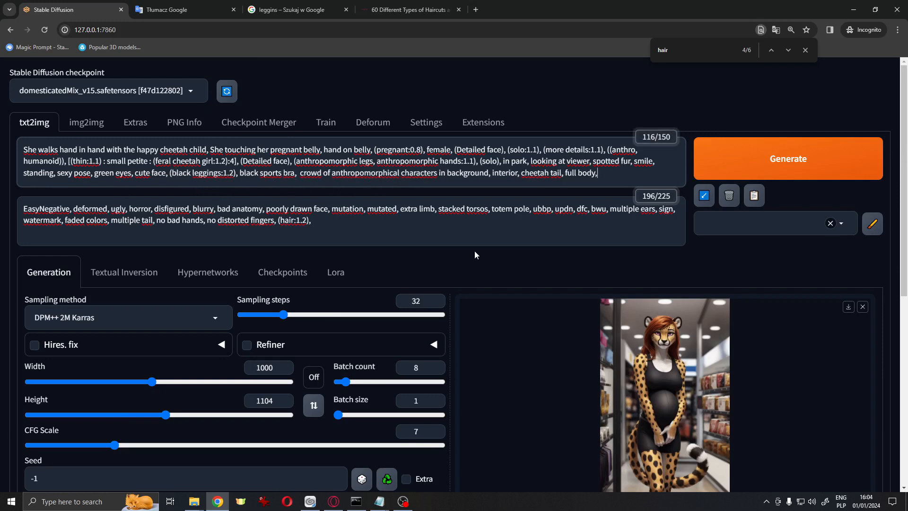
{"action": "type", "text": "trees and benches, fountain in background,"}
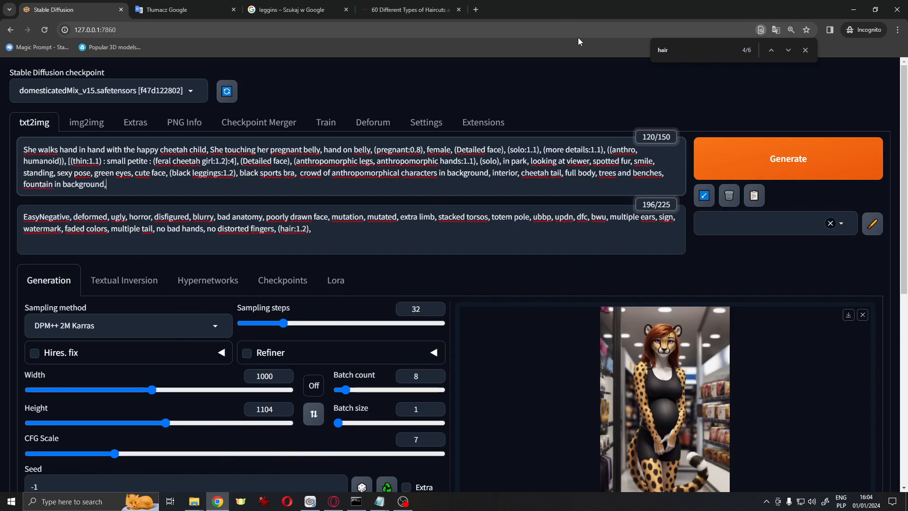
{"action": "type", "text": " birds on sky, sunny day,"}
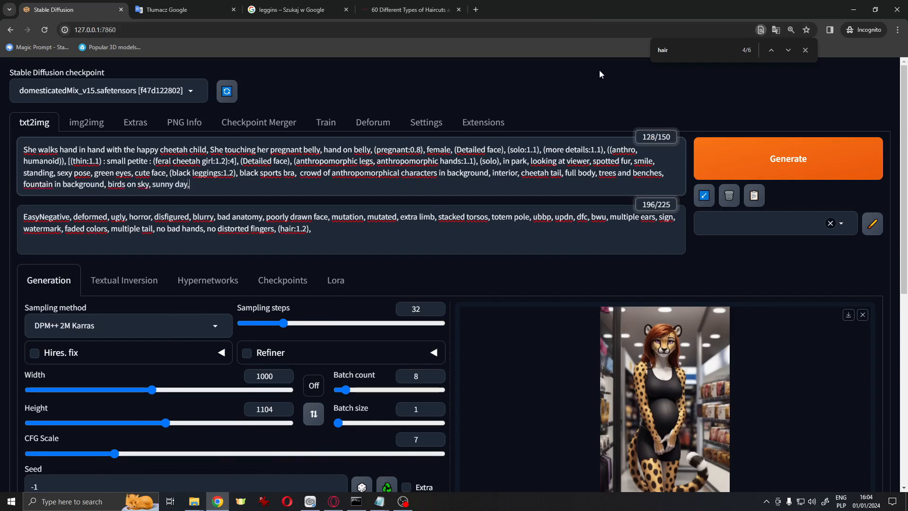
{"action": "type", "text": " mother with child,"}
Generate a new batch of images and open the console window to follow progress
{"action": "key", "text": "ctrl+Return"}
{"action": "scroll", "coordinate": [662, 213], "scroll_direction": "down", "scroll_amount": 1}
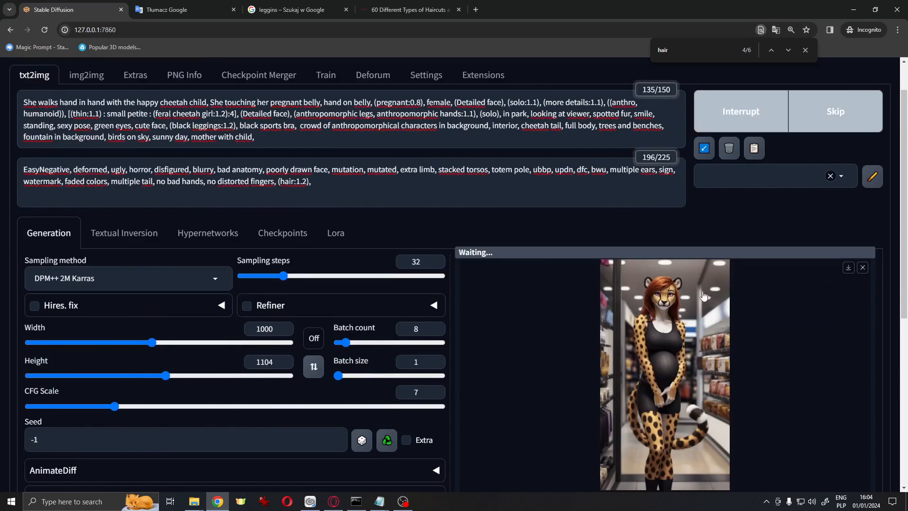
{"action": "left_click", "coordinate": [356, 502]}
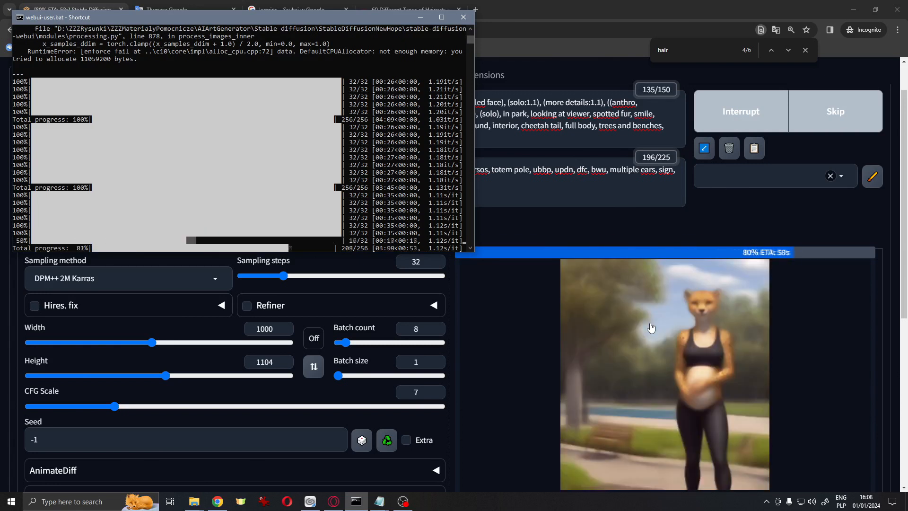
Browse the generated park images one by one in the full-screen viewer, then close it
{"action": "scroll", "coordinate": [634, 364], "scroll_direction": "down", "scroll_amount": 4}
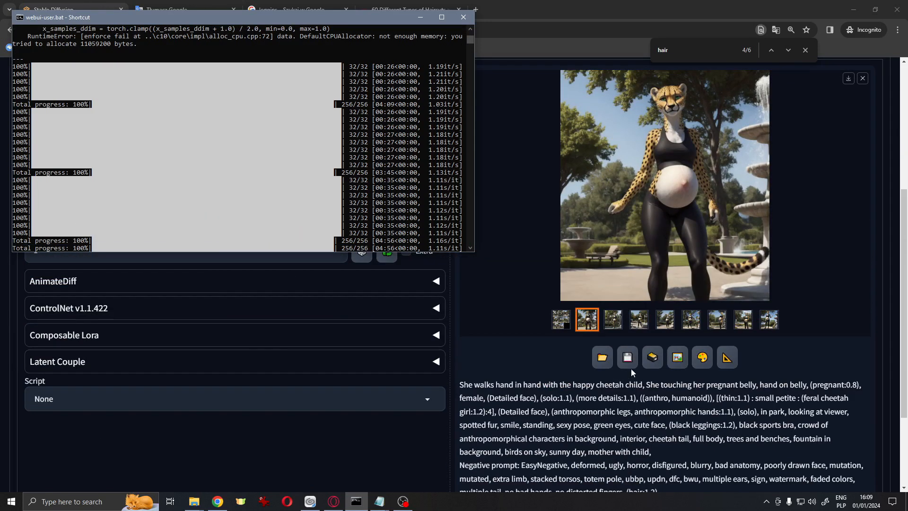
{"action": "left_click", "coordinate": [641, 262]}
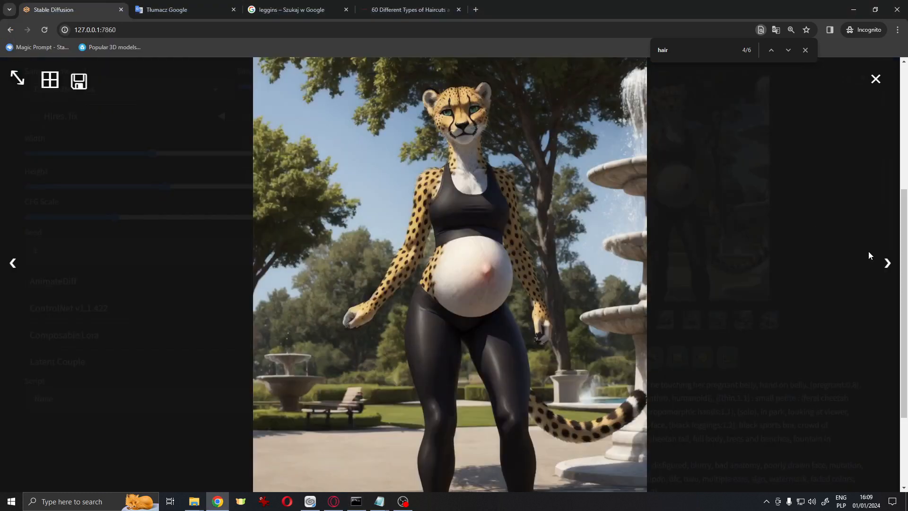
{"action": "left_click", "coordinate": [889, 263]}
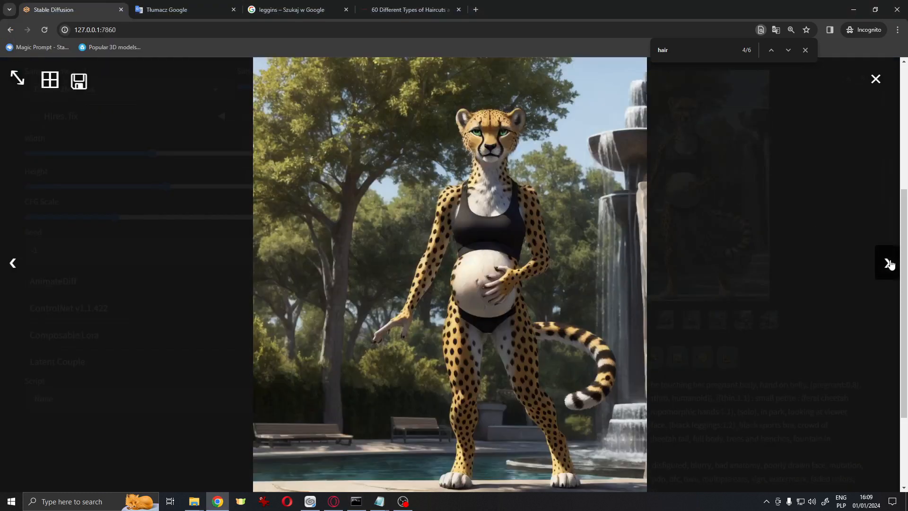
{"action": "left_click", "coordinate": [889, 264]}
{"action": "left_click", "coordinate": [888, 263]}
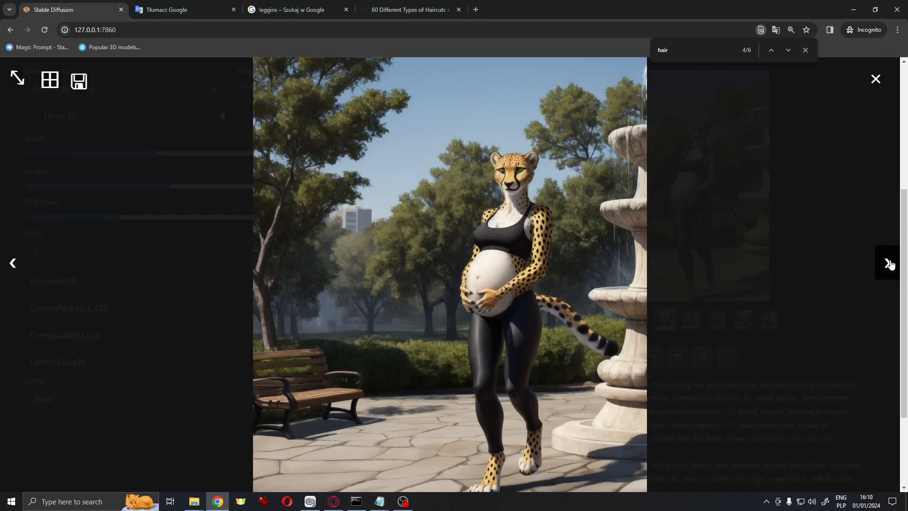
{"action": "left_click", "coordinate": [888, 264]}
{"action": "left_click", "coordinate": [888, 263]}
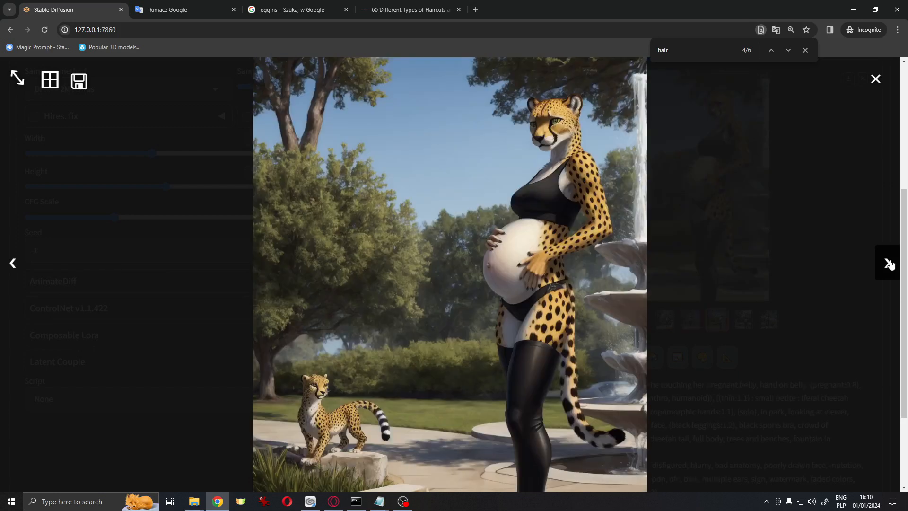
{"action": "left_click", "coordinate": [888, 263]}
{"action": "left_click", "coordinate": [888, 263]}
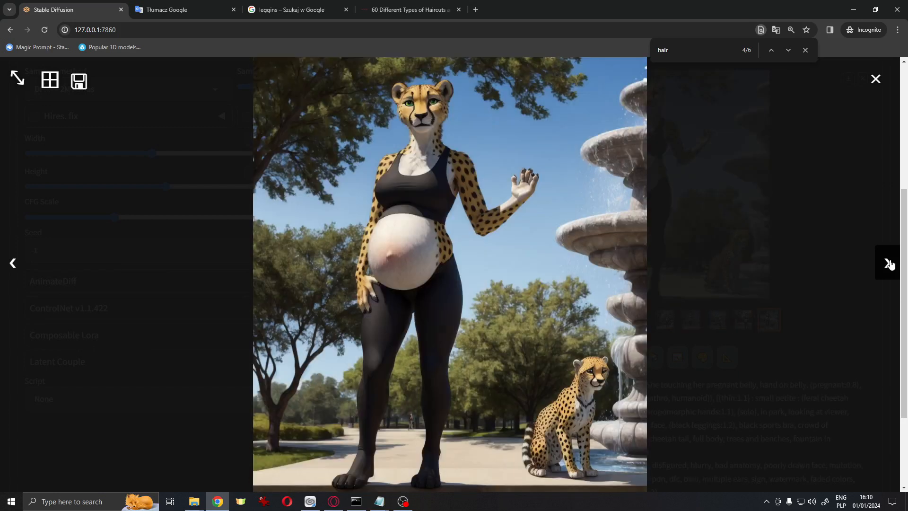
{"action": "left_click", "coordinate": [888, 263]}
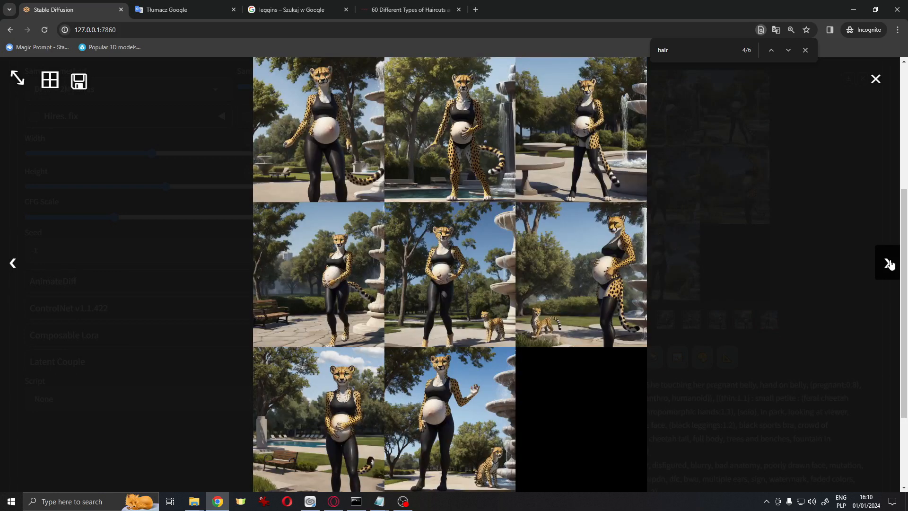
{"action": "left_click", "coordinate": [875, 78]}
Search Google Images in a new tab for "mother with child in park"
{"action": "left_click", "coordinate": [408, 5]}
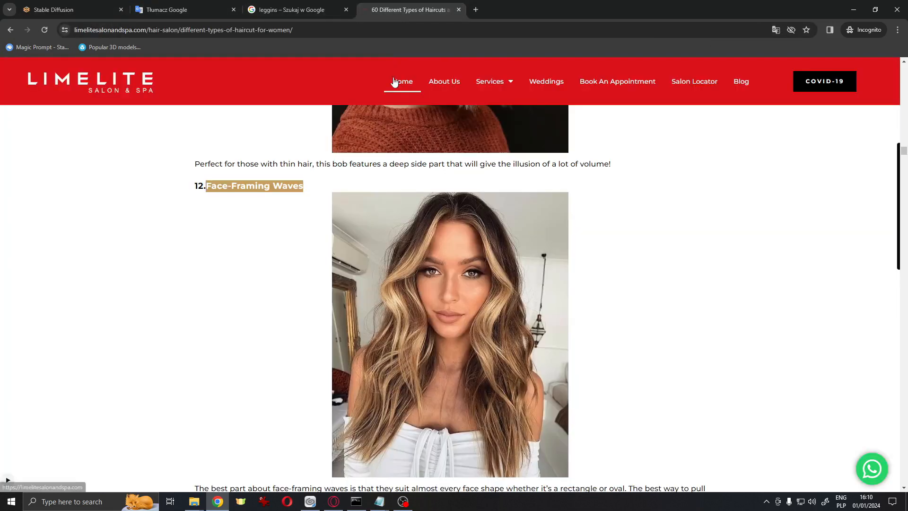
{"action": "left_click", "coordinate": [476, 10]}
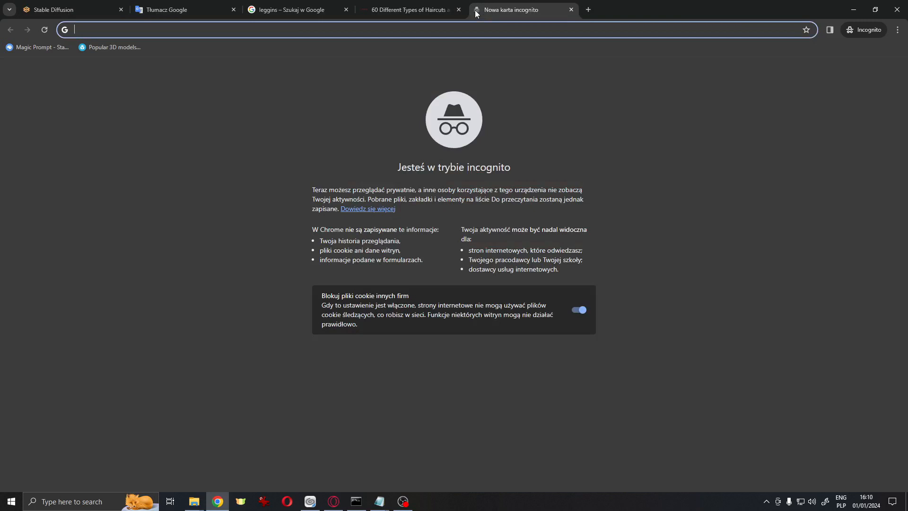
{"action": "type", "text": "mother with child in park"}
{"action": "key", "text": "Return"}
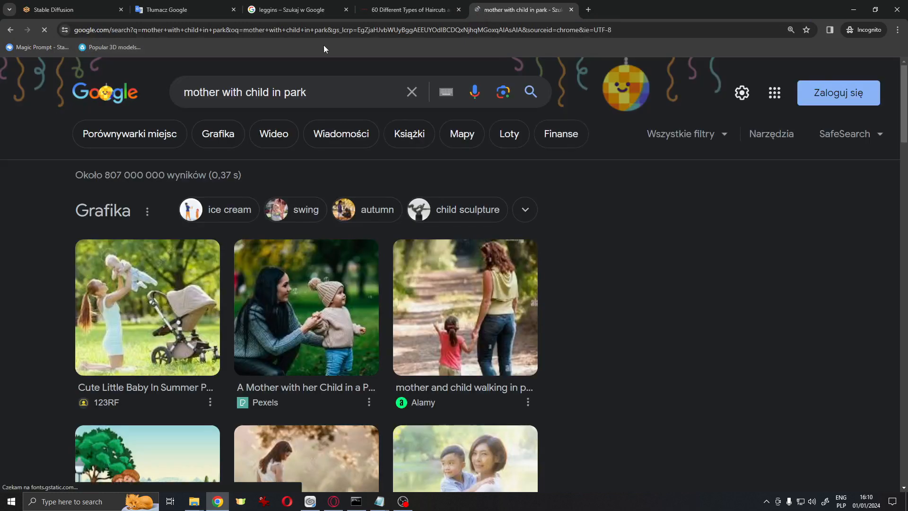
{"action": "left_click", "coordinate": [212, 140]}
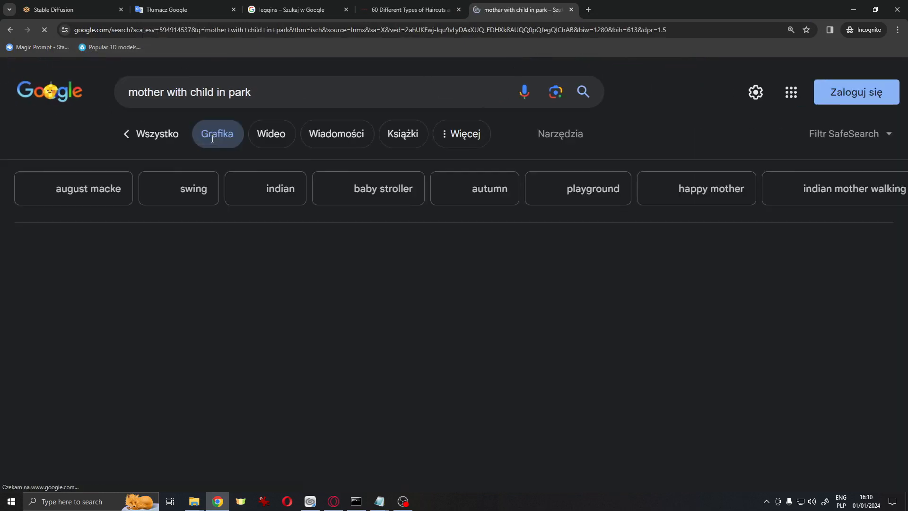
{"action": "scroll", "coordinate": [457, 209], "scroll_direction": "down", "scroll_amount": 2}
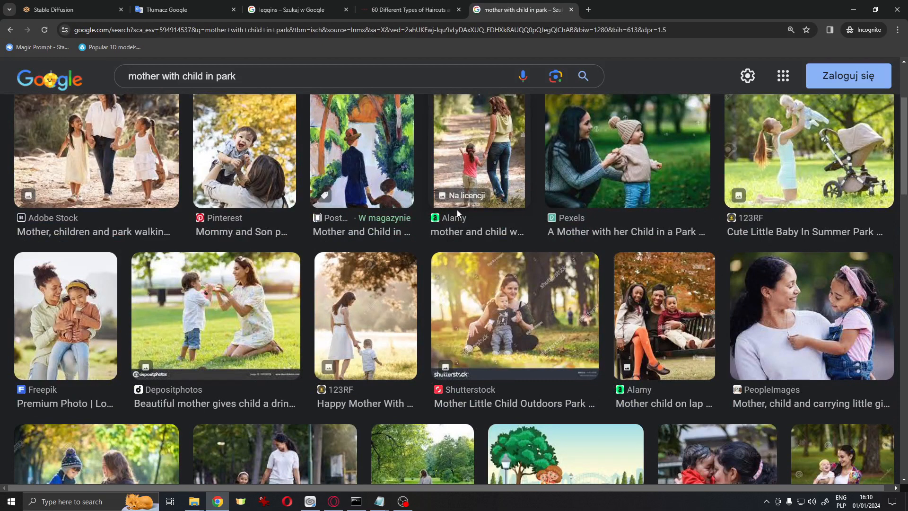
{"action": "scroll", "coordinate": [457, 209], "scroll_direction": "down", "scroll_amount": 3}
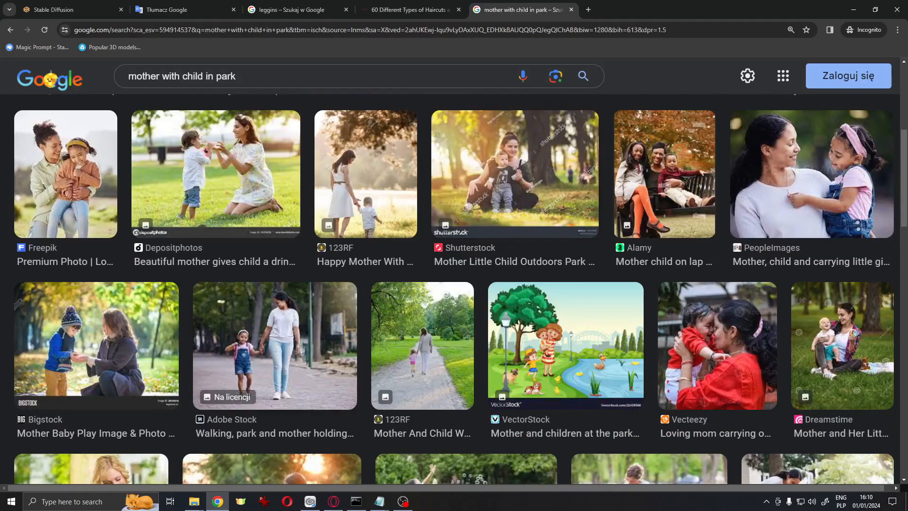
Copy the photo of a mother walking hand in hand with a girl into img2img
{"action": "left_click", "coordinate": [254, 355]}
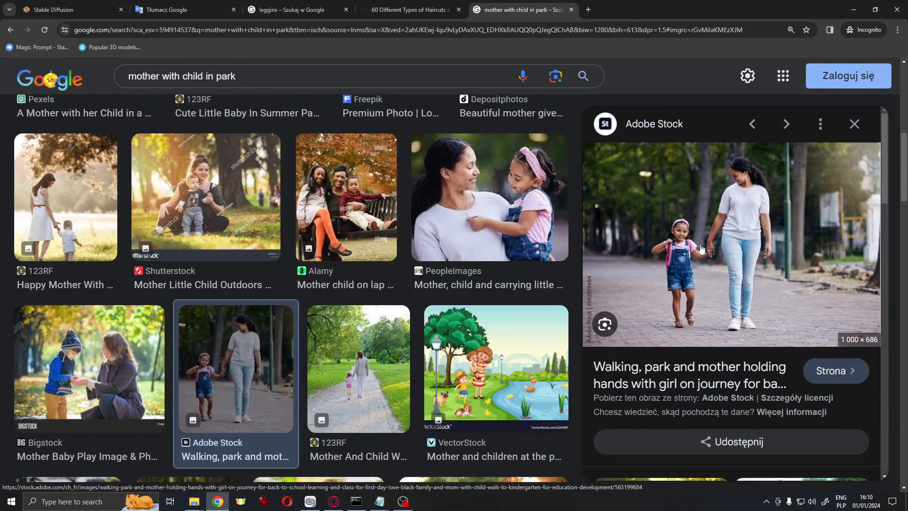
{"action": "scroll", "coordinate": [356, 333], "scroll_direction": "down", "scroll_amount": 2}
{"action": "scroll", "coordinate": [356, 332], "scroll_direction": "down", "scroll_amount": 10}
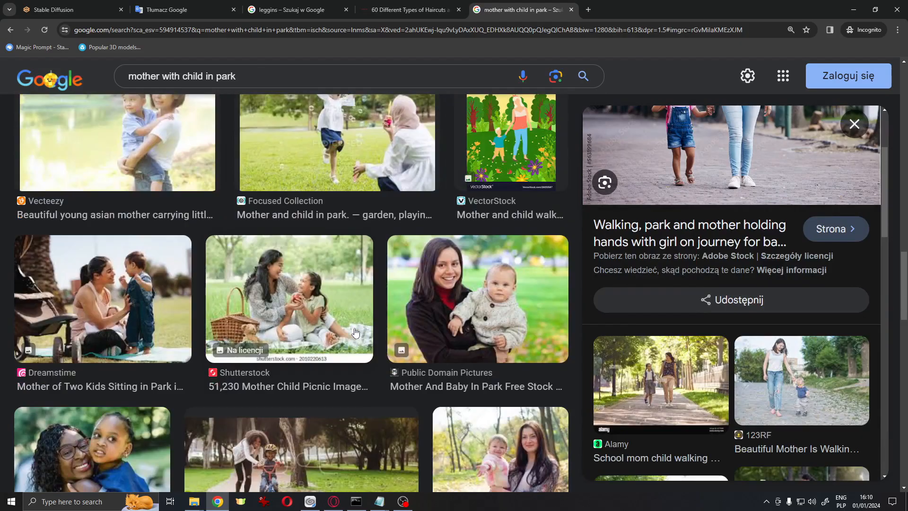
{"action": "scroll", "coordinate": [355, 333], "scroll_direction": "down", "scroll_amount": 8}
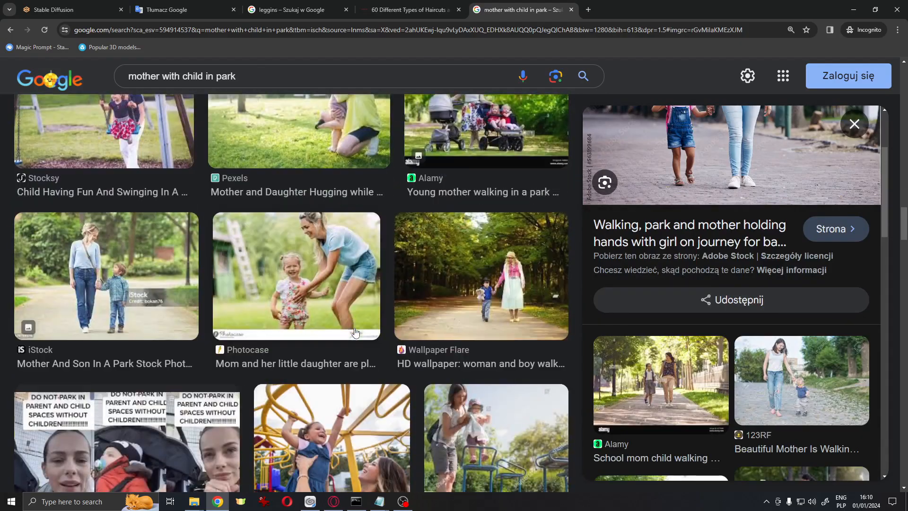
{"action": "scroll", "coordinate": [769, 310], "scroll_direction": "up", "scroll_amount": 9}
{"action": "right_click", "coordinate": [744, 256]}
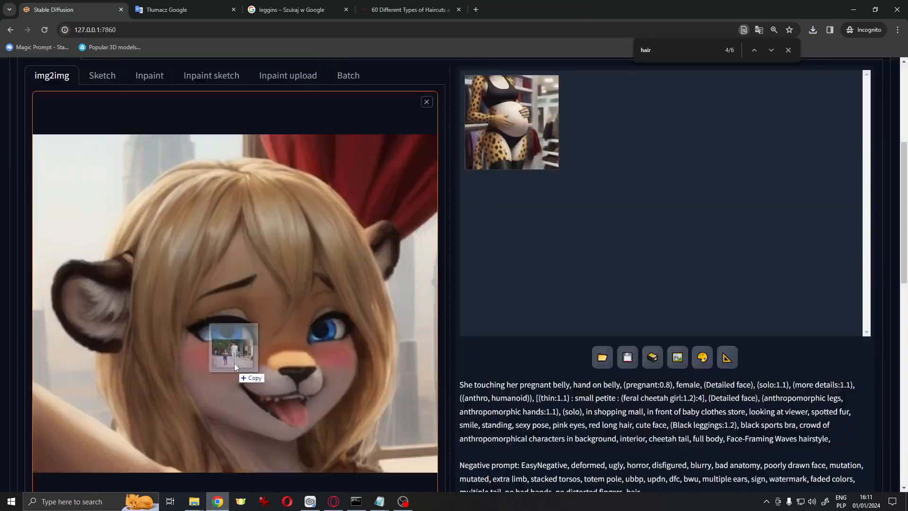
{"action": "left_click_drag", "start_coordinate": [234, 363], "coordinate": [235, 360]}
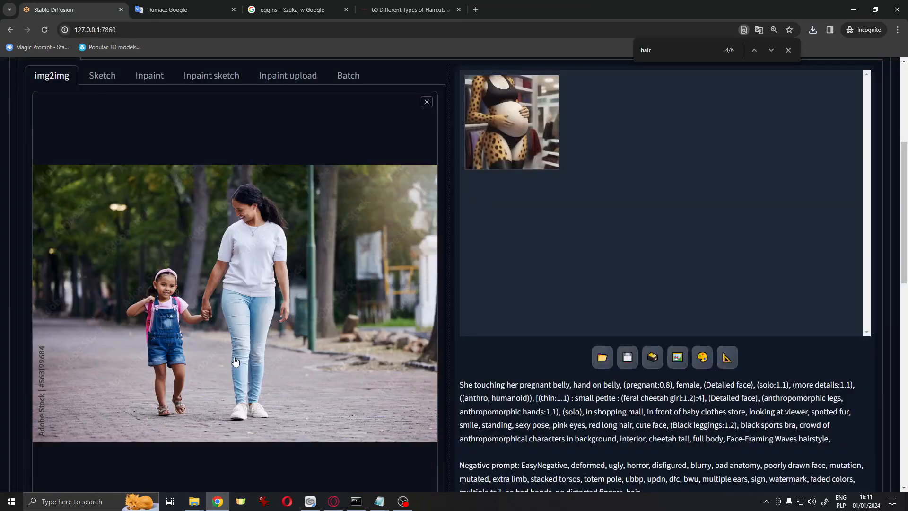
Set the img2img resize width to 1632 and height to 1216
{"action": "scroll", "coordinate": [235, 358], "scroll_direction": "down", "scroll_amount": 2}
{"action": "scroll", "coordinate": [234, 361], "scroll_direction": "down", "scroll_amount": 6}
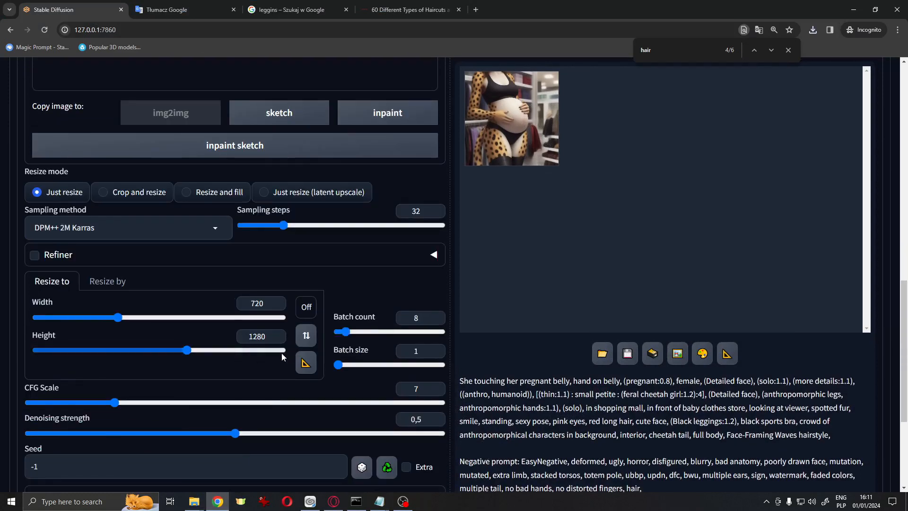
{"action": "scroll", "coordinate": [128, 426], "scroll_direction": "up", "scroll_amount": 4}
{"action": "scroll", "coordinate": [142, 418], "scroll_direction": "down", "scroll_amount": 2}
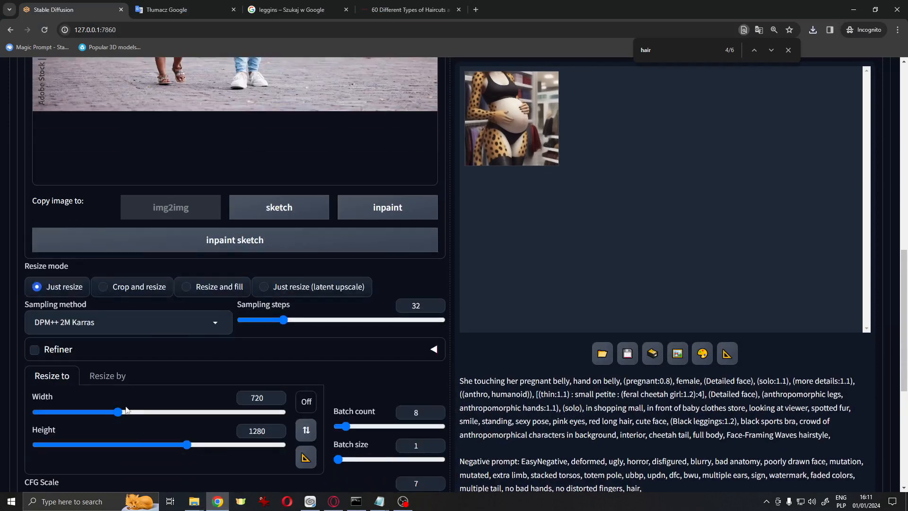
{"action": "left_click_drag", "start_coordinate": [130, 417], "coordinate": [126, 413]}
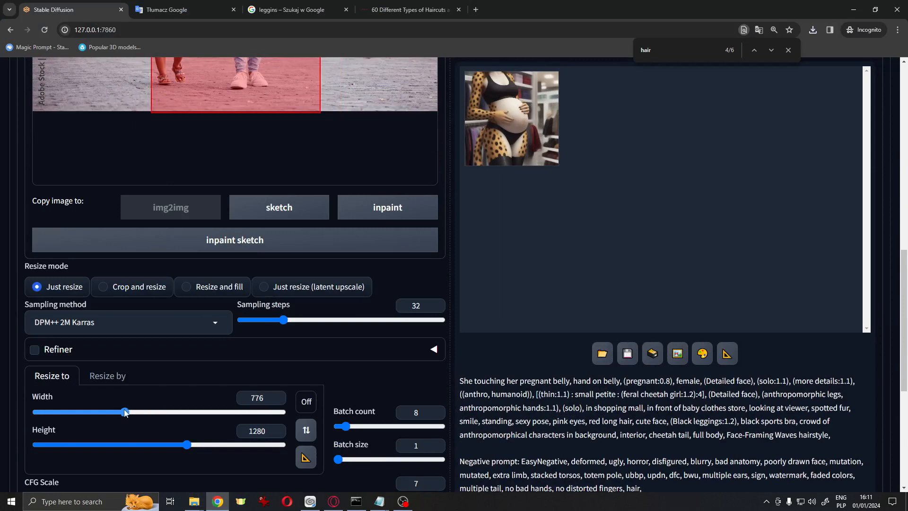
{"action": "mouse_move", "coordinate": [190, 442]}
{"action": "left_mouse_down"}
{"action": "mouse_move", "coordinate": [163, 444]}
{"action": "mouse_move", "coordinate": [179, 444]}
{"action": "left_mouse_up"}
{"action": "left_click_drag", "start_coordinate": [124, 415], "coordinate": [231, 417]}
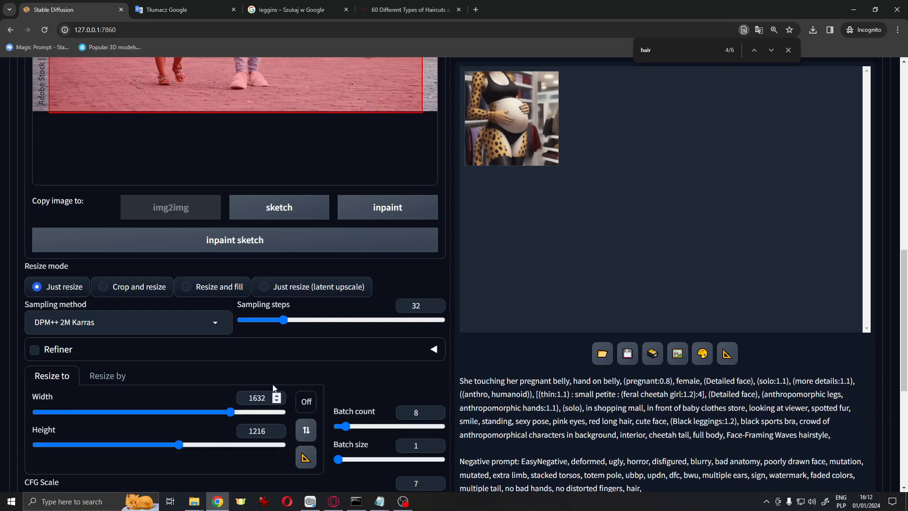
{"action": "scroll", "coordinate": [276, 386], "scroll_direction": "up", "scroll_amount": 5}
{"action": "scroll", "coordinate": [277, 387], "scroll_direction": "down", "scroll_amount": 6}
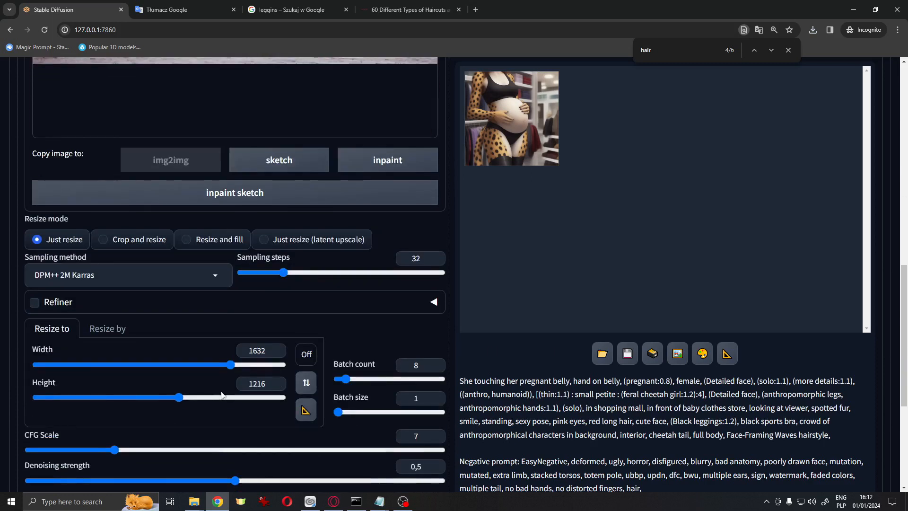
Set the img2img resize width to 1528 and height to 1056
{"action": "left_click_drag", "start_coordinate": [231, 364], "coordinate": [218, 365]}
{"action": "scroll", "coordinate": [189, 416], "scroll_direction": "up", "scroll_amount": 1}
{"action": "left_click_drag", "start_coordinate": [180, 448], "coordinate": [159, 446]}
{"action": "scroll", "coordinate": [173, 430], "scroll_direction": "up", "scroll_amount": 6}
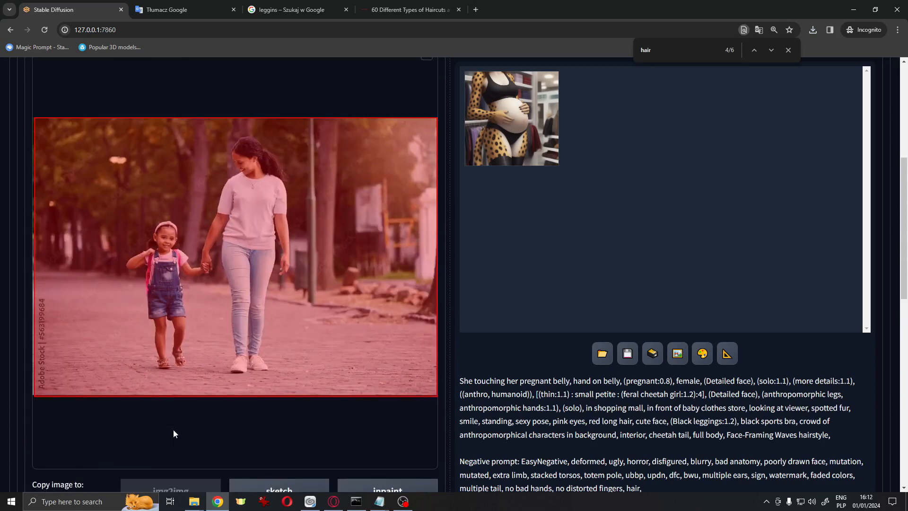
{"action": "scroll", "coordinate": [175, 434], "scroll_direction": "down", "scroll_amount": 7}
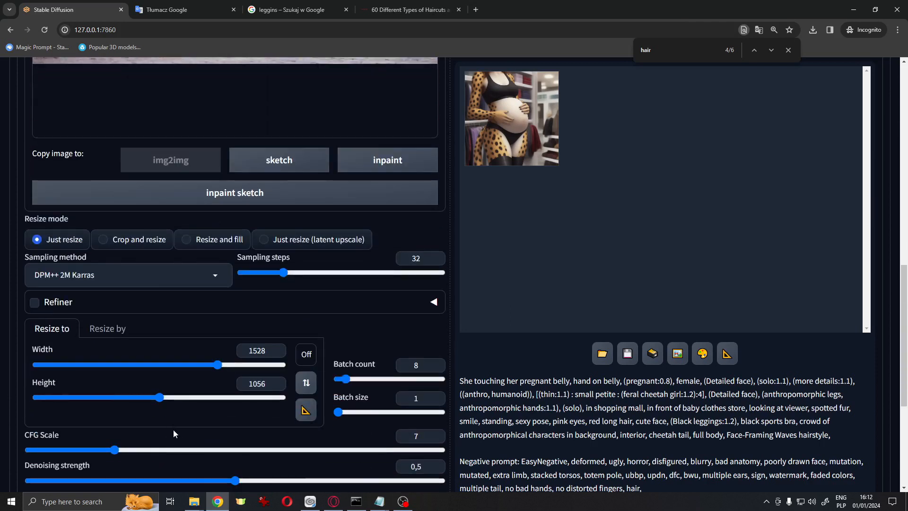
Copy the txt2img positive prompt and paste it over the img2img prompt
{"action": "scroll", "coordinate": [262, 386], "scroll_direction": "up", "scroll_amount": 5}
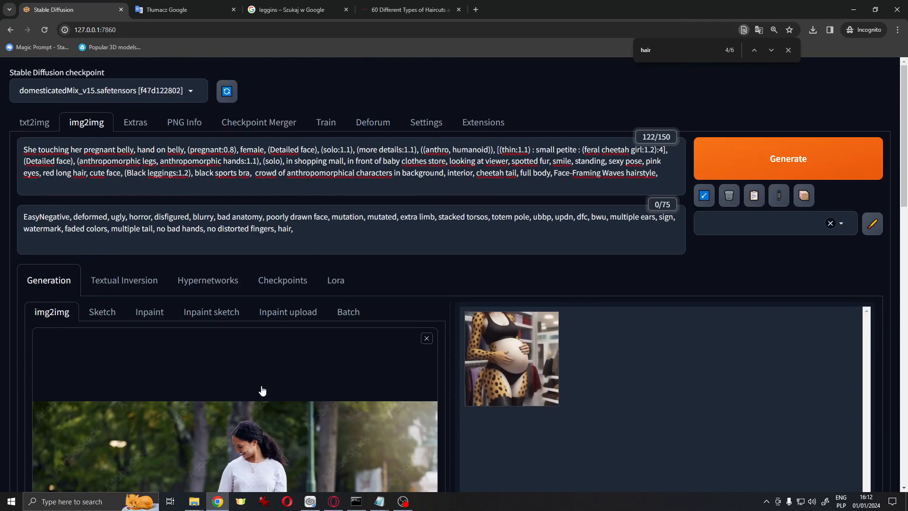
{"action": "left_click", "coordinate": [51, 124]}
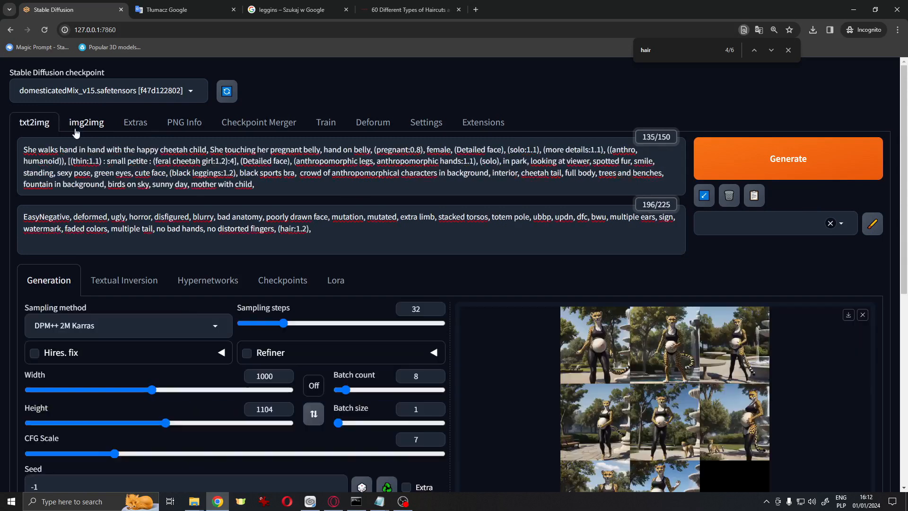
{"action": "left_click_drag", "start_coordinate": [255, 185], "coordinate": [3, 122]}
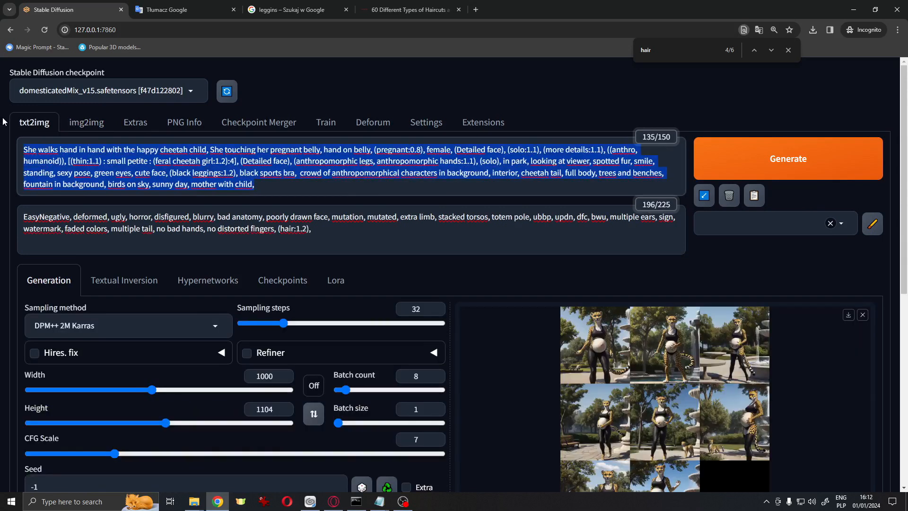
{"action": "left_click", "coordinate": [99, 122]}
{"action": "triple_click", "coordinate": [666, 174]}
{"action": "key", "text": "ctrl+v"}
Set the img2img denoising strength to 0.72
{"action": "scroll", "coordinate": [438, 221], "scroll_direction": "down", "scroll_amount": 5}
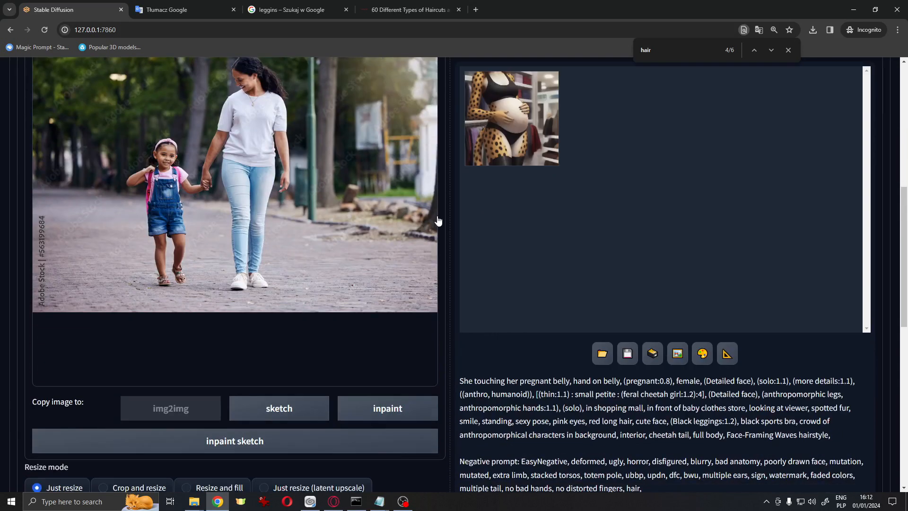
{"action": "scroll", "coordinate": [439, 221], "scroll_direction": "down", "scroll_amount": 7}
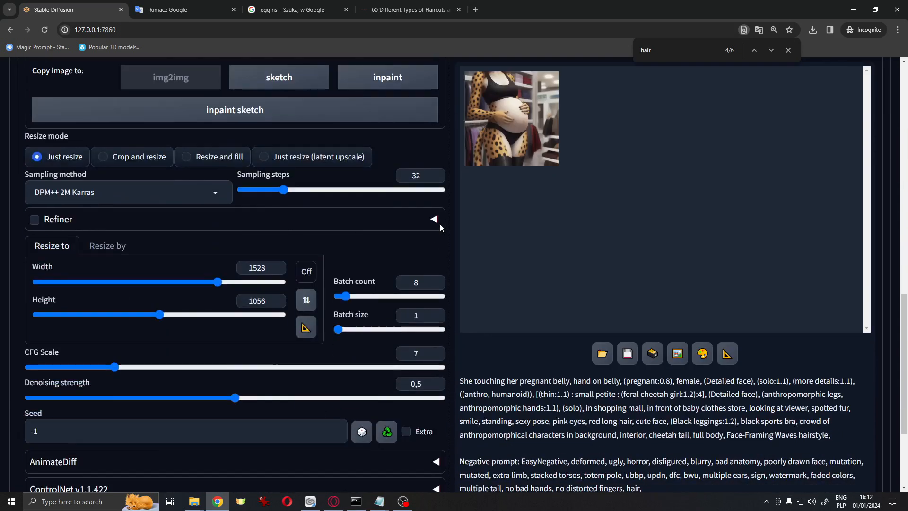
{"action": "scroll", "coordinate": [377, 382], "scroll_direction": "down", "scroll_amount": 2}
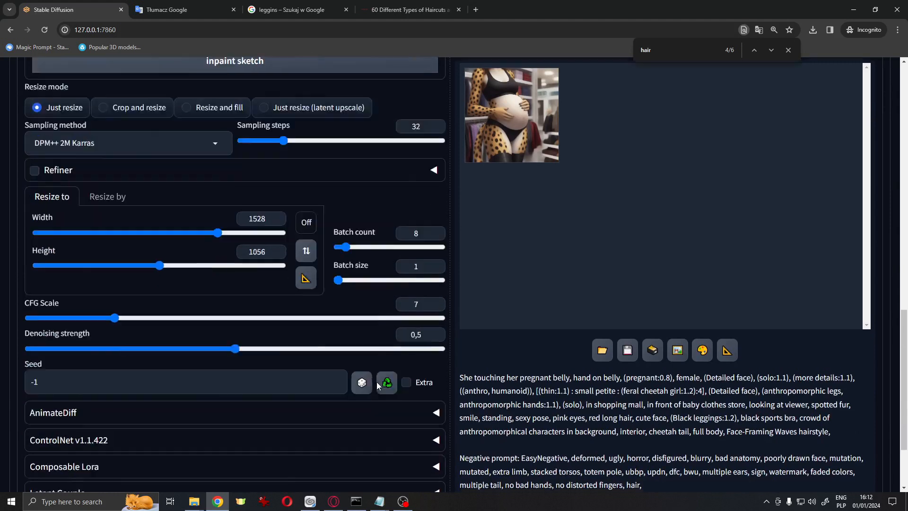
{"action": "left_click_drag", "start_coordinate": [236, 302], "coordinate": [290, 303]}
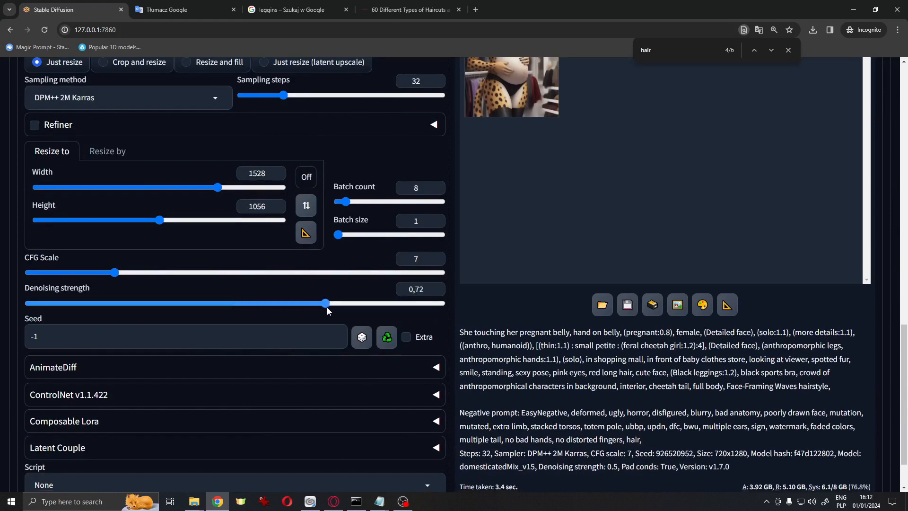
Generate a batch of img2img images from the reference photo
{"action": "scroll", "coordinate": [475, 328], "scroll_direction": "up", "scroll_amount": 10}
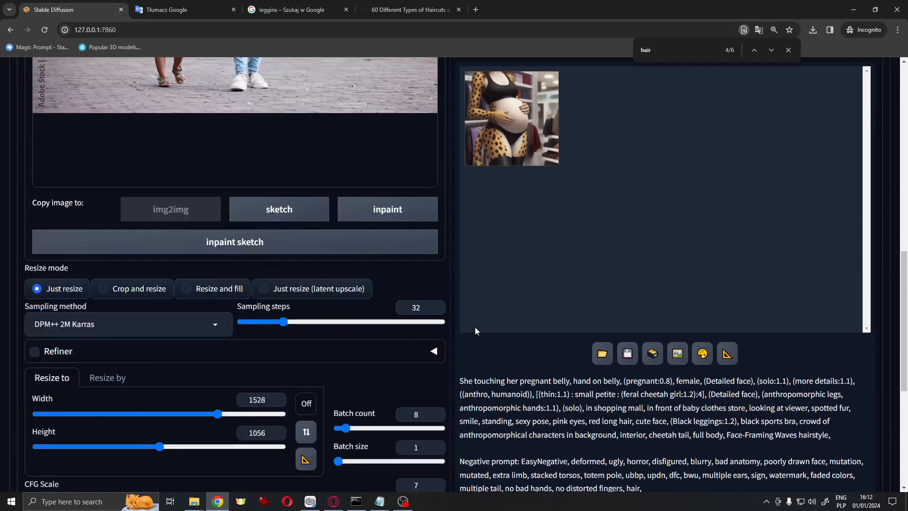
{"action": "scroll", "coordinate": [488, 341], "scroll_direction": "up", "scroll_amount": 2}
{"action": "left_click", "coordinate": [767, 165]}
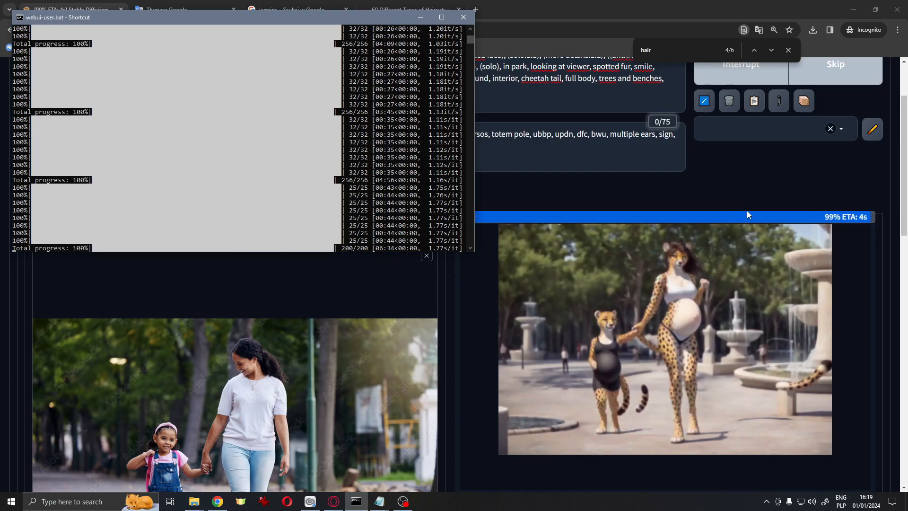
Page through the generated park images in the full-screen viewer, then close it
{"action": "left_click", "coordinate": [704, 304]}
{"action": "left_click", "coordinate": [888, 263]}
{"action": "left_click", "coordinate": [888, 263]}
{"action": "left_click", "coordinate": [887, 263]}
{"action": "left_click", "coordinate": [887, 263]}
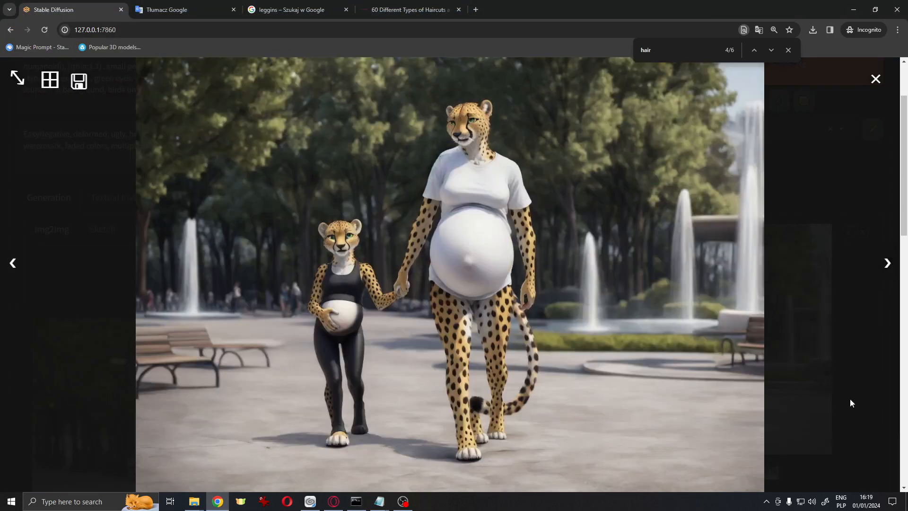
{"action": "left_click", "coordinate": [887, 263]}
{"action": "left_click", "coordinate": [802, 152]}
{"action": "scroll", "coordinate": [801, 155], "scroll_direction": "down", "scroll_amount": 3}
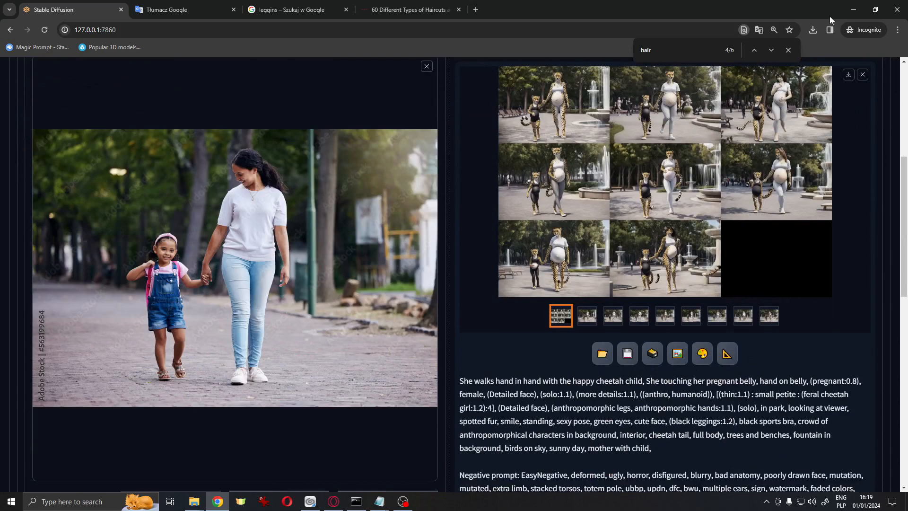
{"action": "left_click", "coordinate": [814, 104]}
{"action": "left_click", "coordinate": [864, 96]}
{"action": "left_click", "coordinate": [615, 256]}
{"action": "left_click", "coordinate": [890, 266]}
{"action": "left_click", "coordinate": [890, 265]}
{"action": "left_click", "coordinate": [890, 265]}
{"action": "left_click", "coordinate": [889, 266]}
{"action": "left_click", "coordinate": [890, 266]}
{"action": "left_click", "coordinate": [890, 266]}
{"action": "left_click", "coordinate": [890, 266]}
{"action": "left_click", "coordinate": [890, 266]}
{"action": "left_click", "coordinate": [889, 266]}
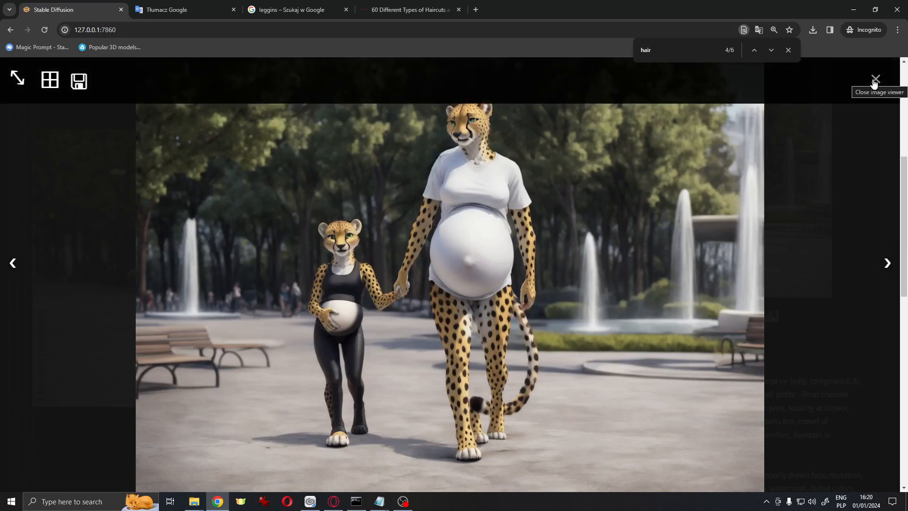
{"action": "left_click", "coordinate": [875, 79]}
Open image 00014 in the image viewer, close it, and look at the forFurtherCheck folder
{"action": "double_click", "coordinate": [696, 252]}
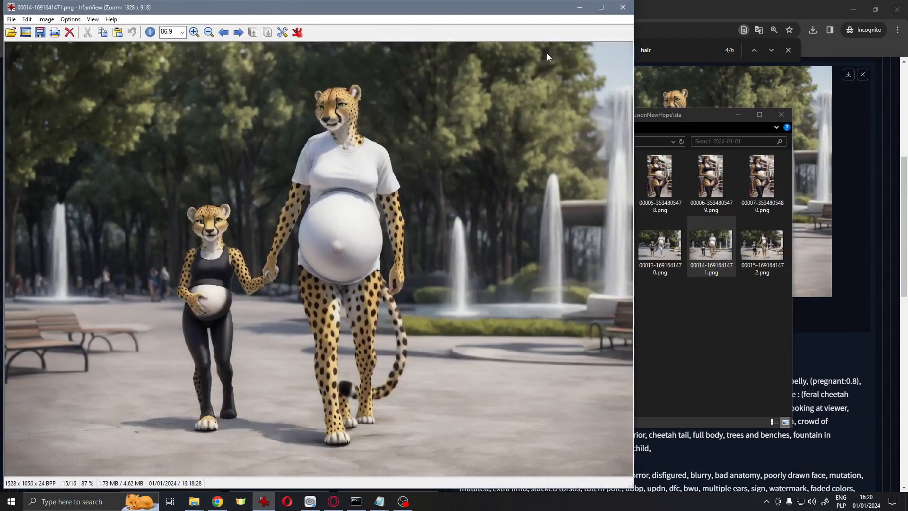
{"action": "left_click", "coordinate": [633, 6]}
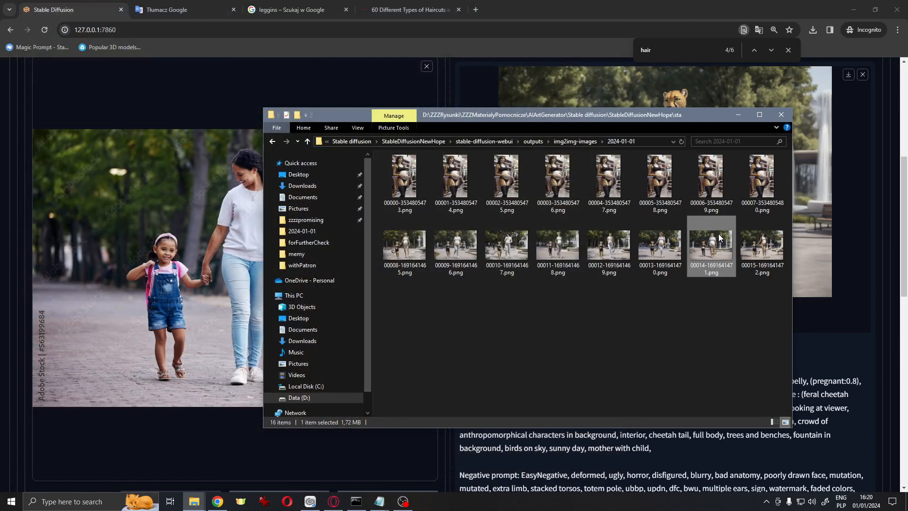
{"action": "mouse_move", "coordinate": [194, 501]}
{"action": "left_click", "coordinate": [251, 485]}
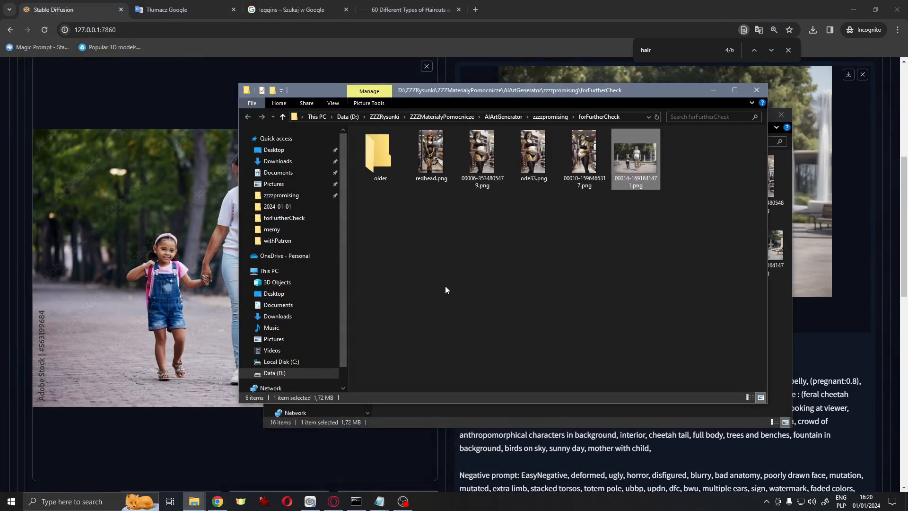
{"action": "left_click", "coordinate": [1, 270]}
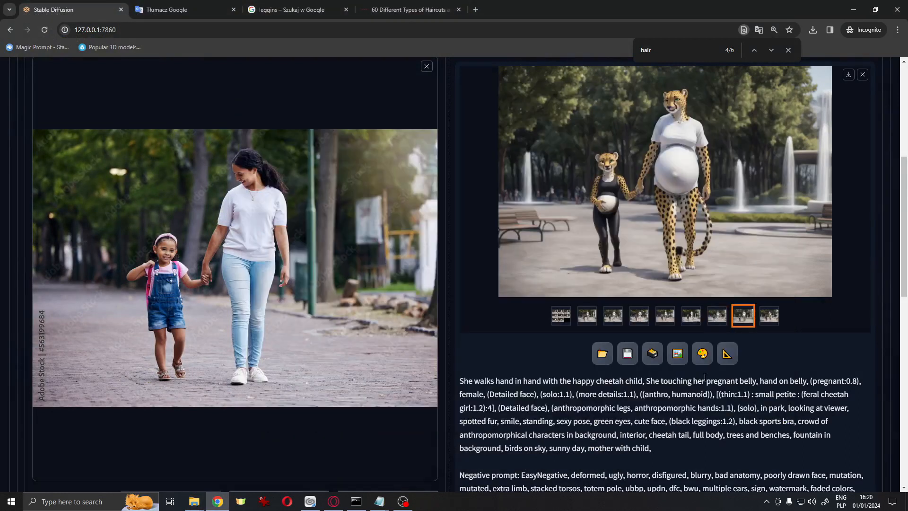
Send the selected result to inpaint and paint a mask over the mother cheetah
{"action": "left_click", "coordinate": [703, 359]}
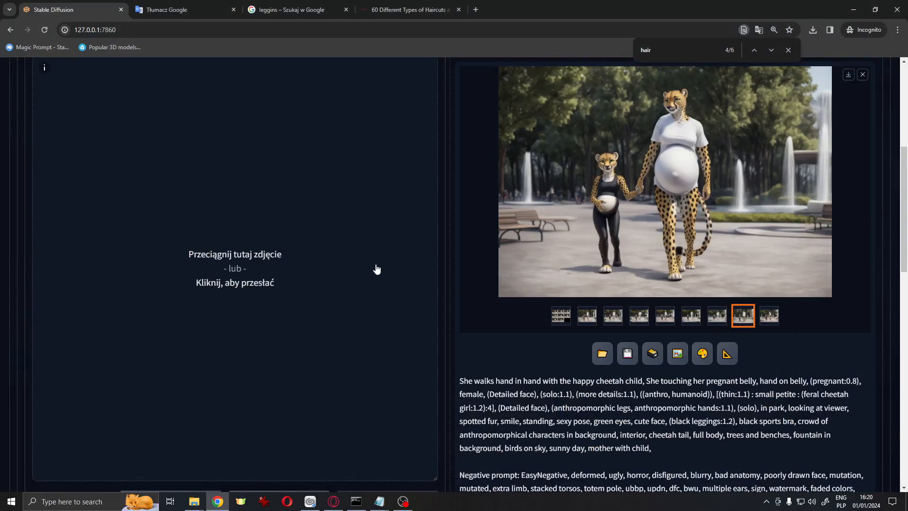
{"action": "scroll", "coordinate": [235, 280], "scroll_direction": "up", "scroll_amount": 5}
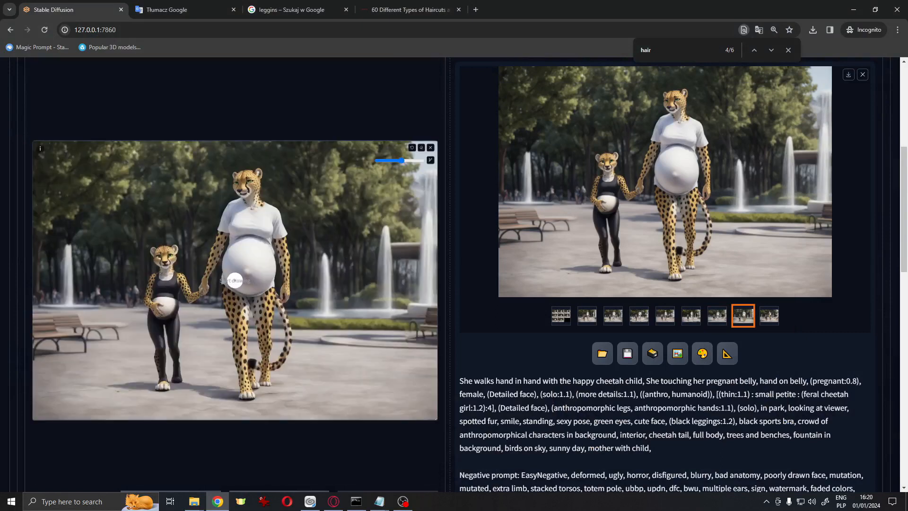
{"action": "mouse_move", "coordinate": [254, 174]}
{"action": "left_mouse_down"}
{"action": "mouse_move", "coordinate": [246, 207]}
{"action": "mouse_move", "coordinate": [271, 212]}
{"action": "mouse_move", "coordinate": [281, 270]}
{"action": "mouse_move", "coordinate": [267, 372]}
{"action": "mouse_move", "coordinate": [248, 389]}
{"action": "mouse_move", "coordinate": [240, 343]}
{"action": "mouse_move", "coordinate": [255, 314]}
{"action": "mouse_move", "coordinate": [247, 309]}
{"action": "mouse_move", "coordinate": [262, 298]}
{"action": "mouse_move", "coordinate": [251, 211]}
{"action": "mouse_move", "coordinate": [229, 211]}
{"action": "mouse_move", "coordinate": [213, 271]}
{"action": "mouse_move", "coordinate": [227, 314]}
{"action": "mouse_move", "coordinate": [239, 298]}
{"action": "mouse_move", "coordinate": [231, 320]}
{"action": "mouse_move", "coordinate": [243, 344]}
{"action": "mouse_move", "coordinate": [239, 325]}
{"action": "mouse_move", "coordinate": [241, 392]}
{"action": "mouse_move", "coordinate": [286, 349]}
{"action": "mouse_move", "coordinate": [282, 217]}
{"action": "mouse_move", "coordinate": [248, 174]}
{"action": "mouse_move", "coordinate": [244, 202]}
{"action": "mouse_move", "coordinate": [273, 217]}
{"action": "mouse_move", "coordinate": [252, 171]}
{"action": "mouse_move", "coordinate": [271, 238]}
{"action": "mouse_move", "coordinate": [267, 347]}
{"action": "left_mouse_up"}
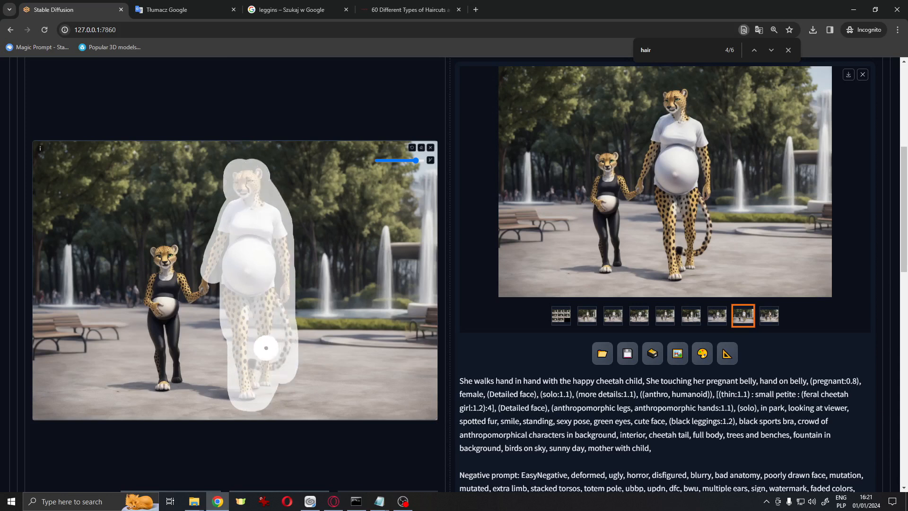
Prepend "(Black outfit:1.2)," to the start of the inpaint prompt
{"action": "scroll", "coordinate": [293, 284], "scroll_direction": "up", "scroll_amount": 6}
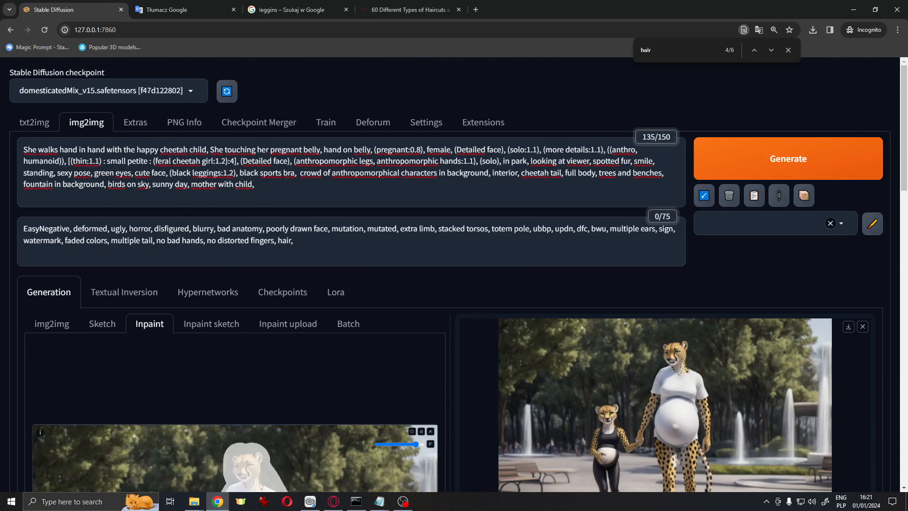
{"action": "scroll", "coordinate": [479, 220], "scroll_direction": "down", "scroll_amount": 5}
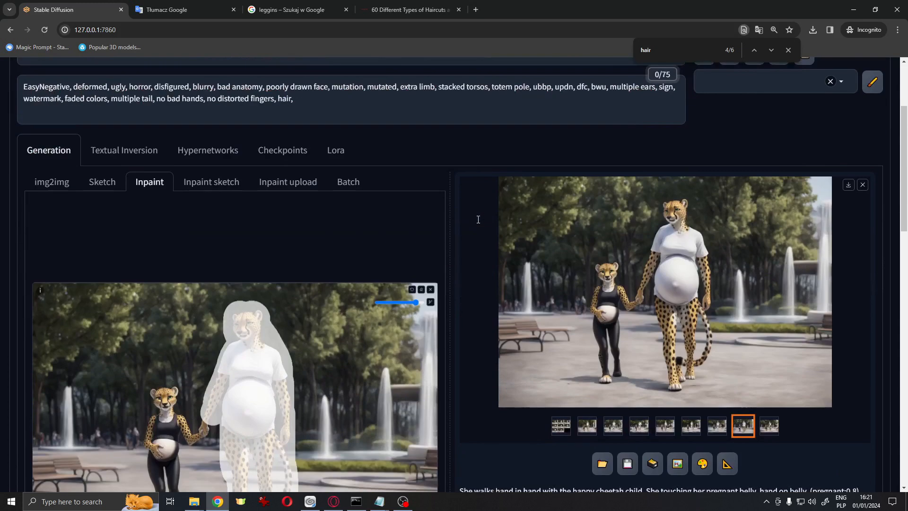
{"action": "scroll", "coordinate": [477, 235], "scroll_direction": "up", "scroll_amount": 6}
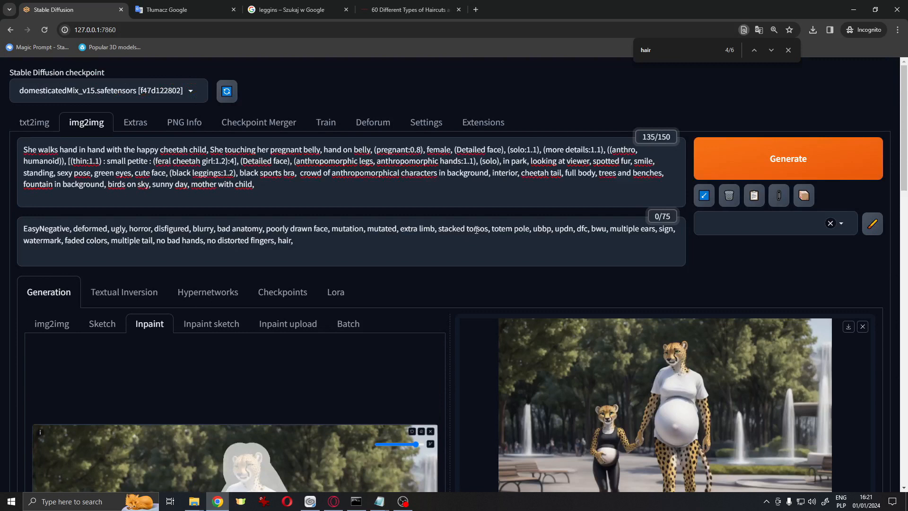
{"action": "left_click", "coordinate": [25, 147]}
{"action": "type", "text": "Black outfi"}
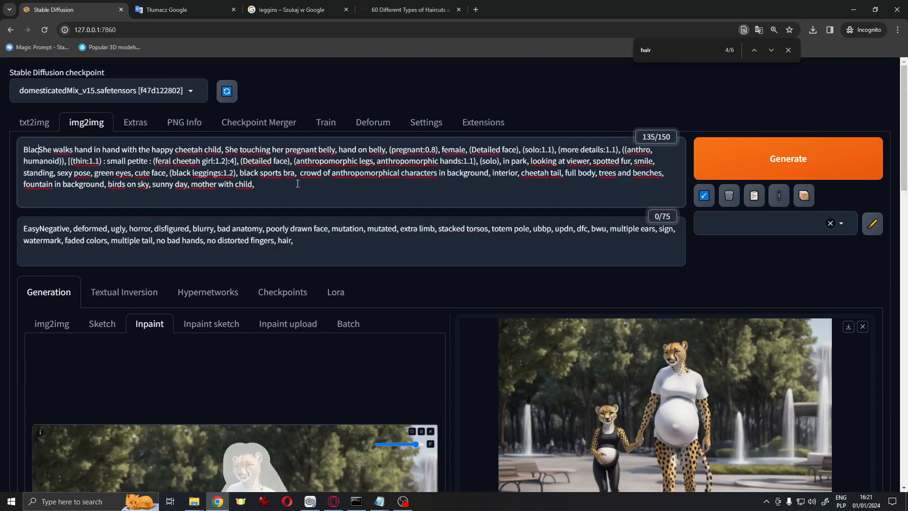
{"action": "type", "text": "t,"}
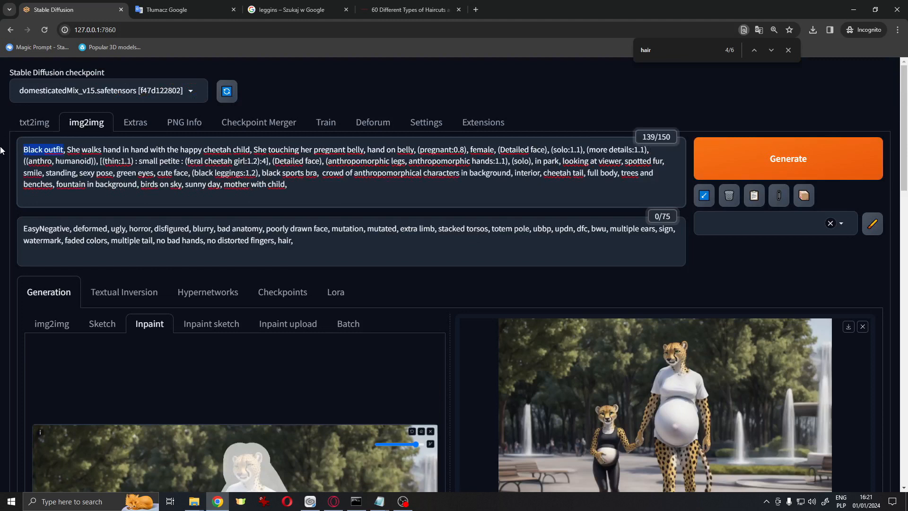
{"action": "scroll", "coordinate": [718, 124], "scroll_direction": "down", "scroll_amount": 5}
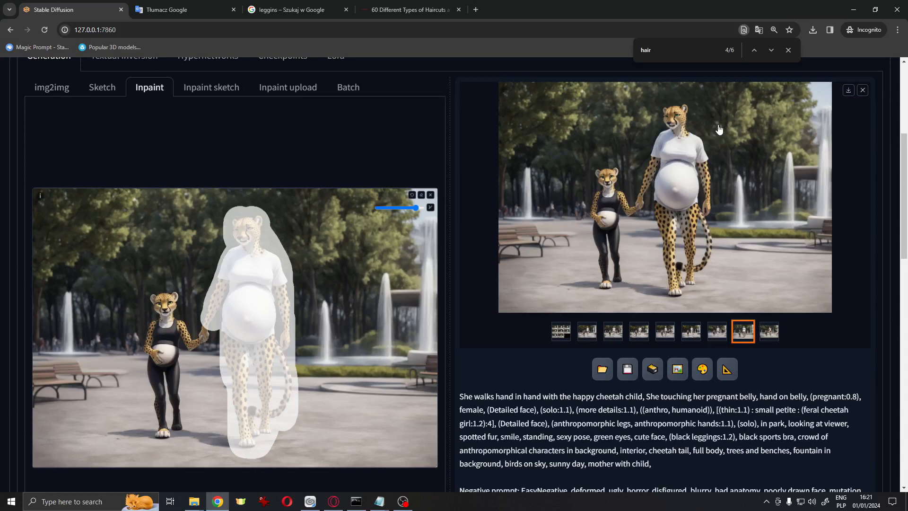
{"action": "scroll", "coordinate": [719, 129], "scroll_direction": "up", "scroll_amount": 5}
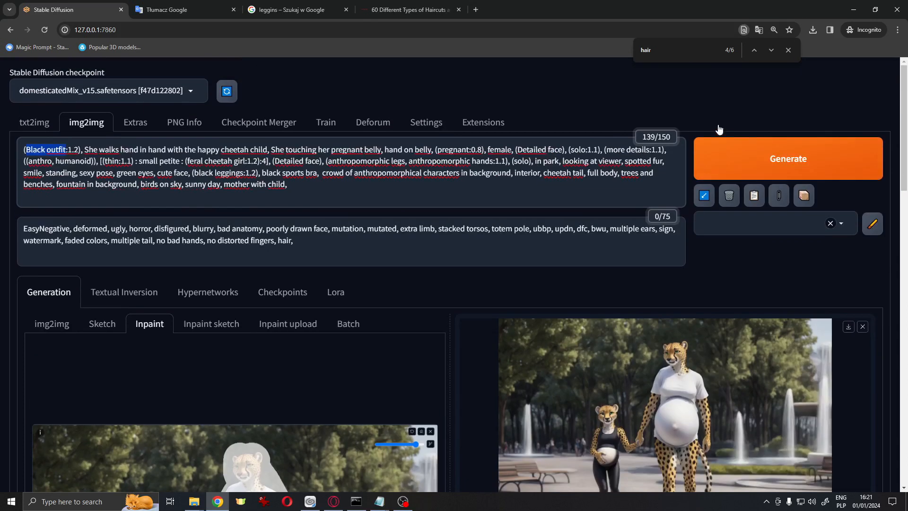
Browse the inpainted results through the gallery thumbnails
{"action": "scroll", "coordinate": [671, 247], "scroll_direction": "down", "scroll_amount": 3}
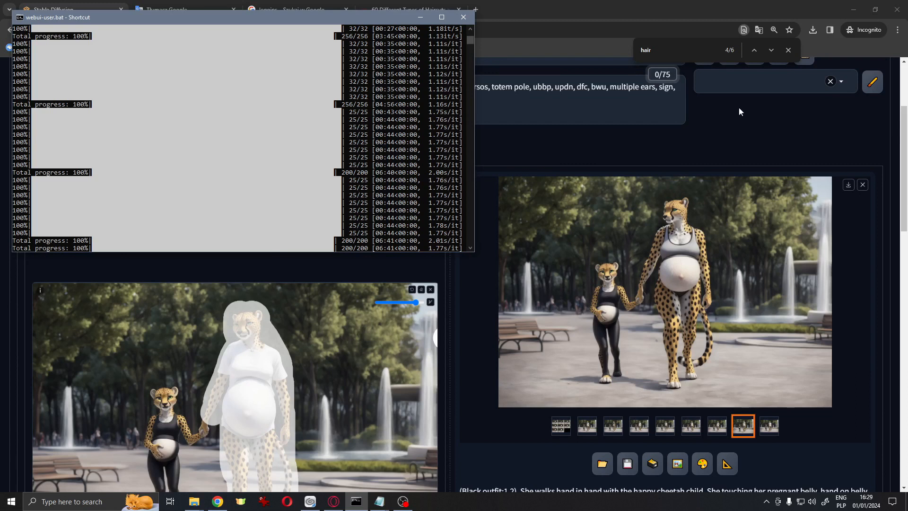
{"action": "scroll", "coordinate": [730, 119], "scroll_direction": "down", "scroll_amount": 2}
{"action": "left_click", "coordinate": [588, 333]}
{"action": "left_click", "coordinate": [614, 333]}
{"action": "left_click", "coordinate": [640, 333]}
{"action": "left_click", "coordinate": [666, 333]}
{"action": "left_click", "coordinate": [692, 333]}
{"action": "left_click", "coordinate": [718, 333]}
{"action": "left_click", "coordinate": [744, 333]}
{"action": "left_click", "coordinate": [769, 333]}
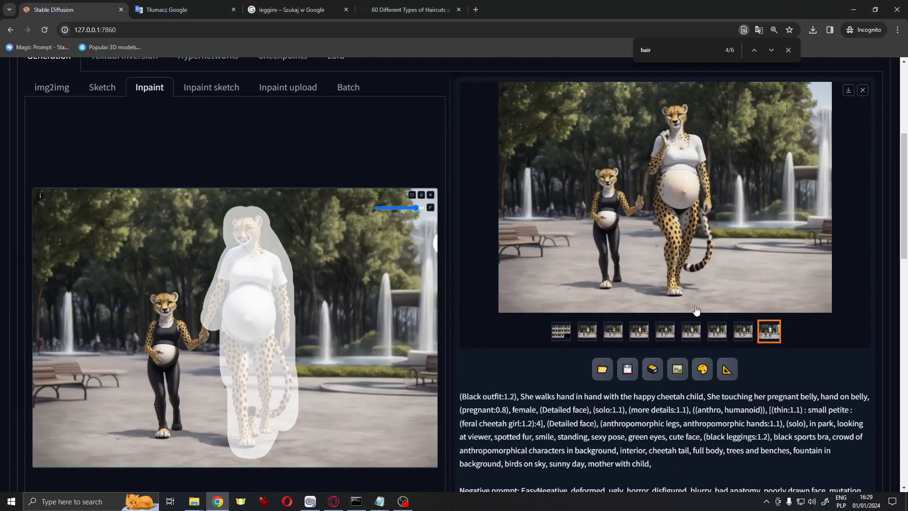
{"action": "left_click", "coordinate": [588, 333]}
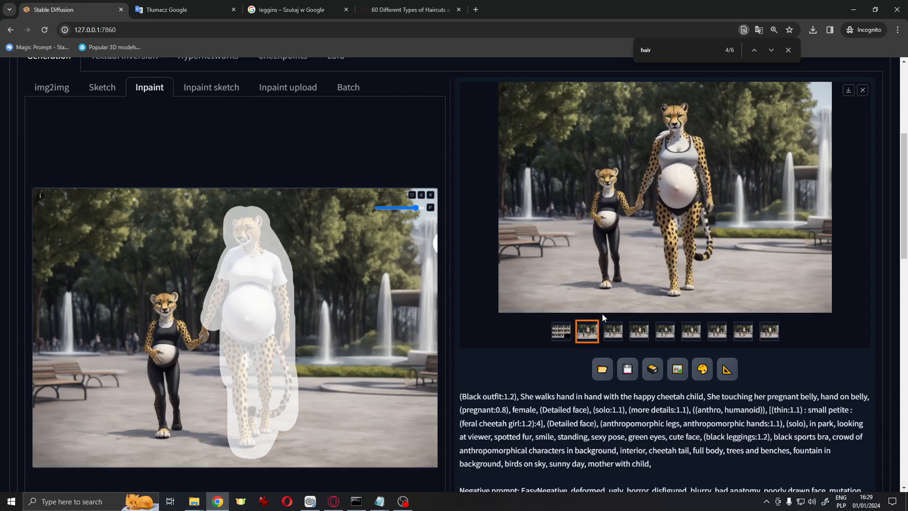
Switch to txt2img and expand the Composable Lora and Latent Couple sections
{"action": "scroll", "coordinate": [602, 293], "scroll_direction": "up", "scroll_amount": 1}
{"action": "scroll", "coordinate": [594, 247], "scroll_direction": "up", "scroll_amount": 4}
{"action": "left_click", "coordinate": [33, 126]}
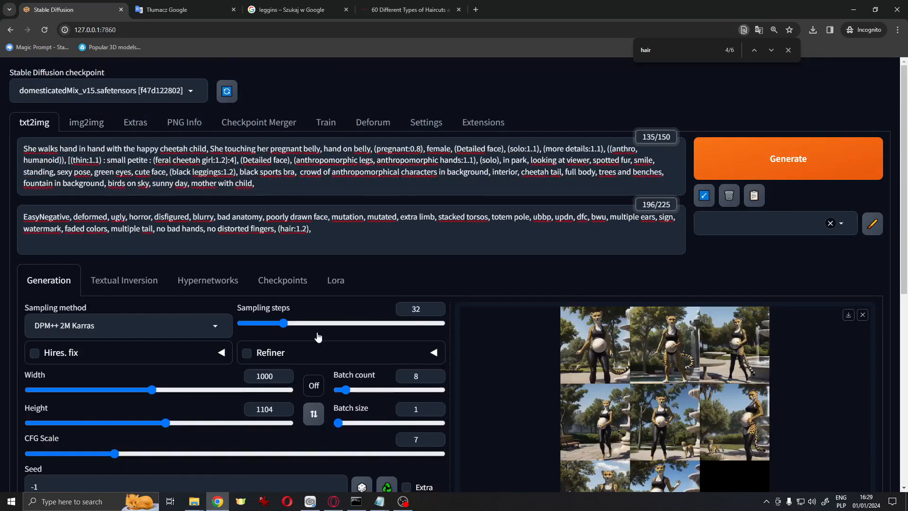
{"action": "scroll", "coordinate": [335, 373], "scroll_direction": "down", "scroll_amount": 7}
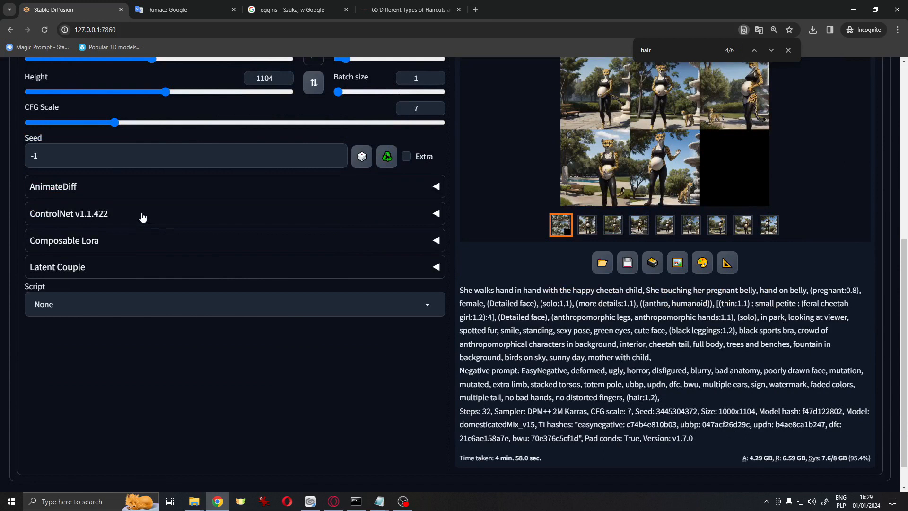
{"action": "left_click", "coordinate": [436, 241]}
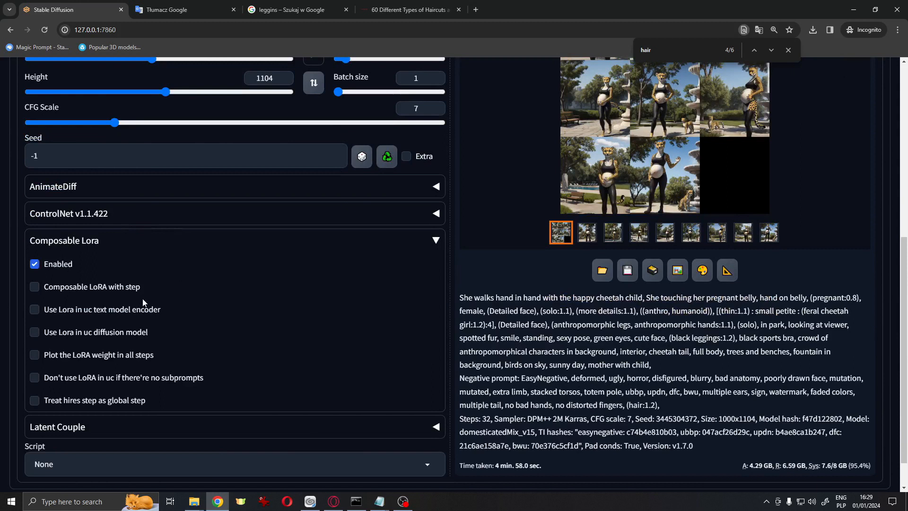
{"action": "left_click", "coordinate": [111, 427]}
{"action": "scroll", "coordinate": [100, 365], "scroll_direction": "down", "scroll_amount": 2}
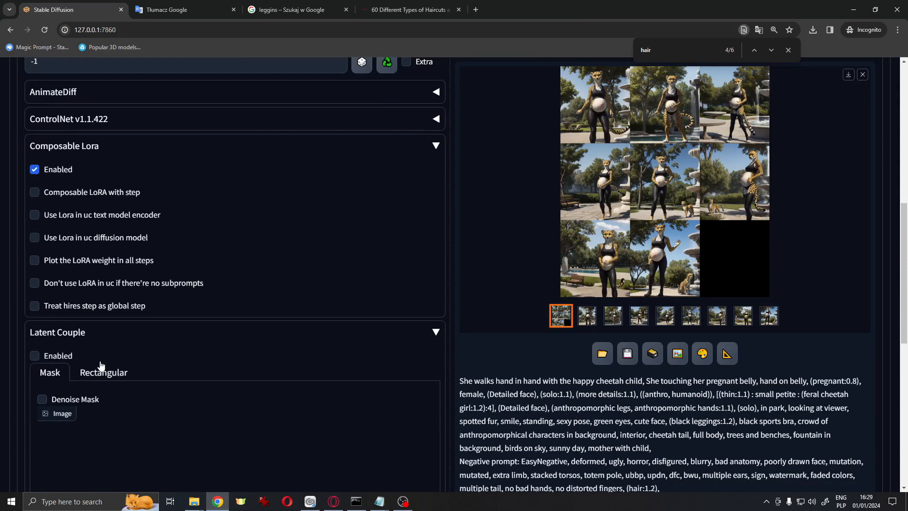
Open the ControlNet section and drop the mother-and-child reference photo into Unit 0's image slot
{"action": "scroll", "coordinate": [312, 359], "scroll_direction": "up", "scroll_amount": 4}
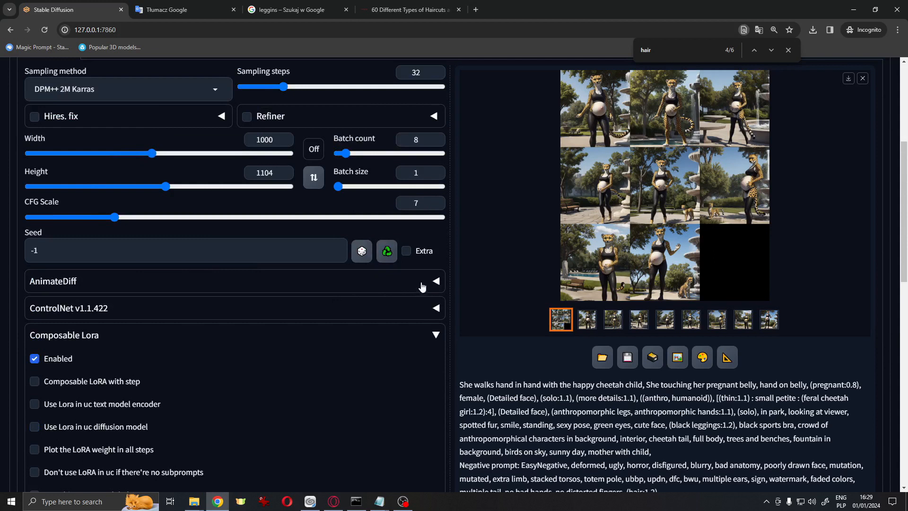
{"action": "left_click", "coordinate": [426, 284]}
{"action": "left_click", "coordinate": [431, 284]}
{"action": "scroll", "coordinate": [406, 230], "scroll_direction": "down", "scroll_amount": 2}
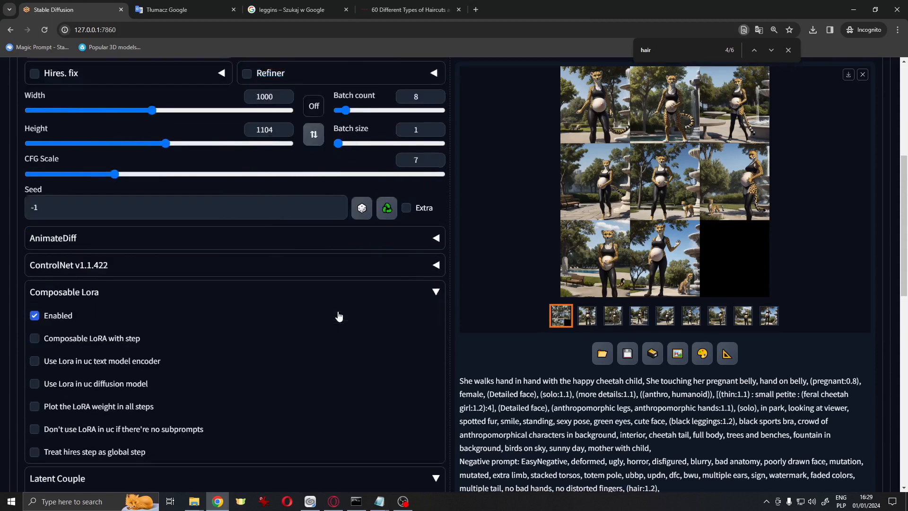
{"action": "left_click", "coordinate": [435, 216]}
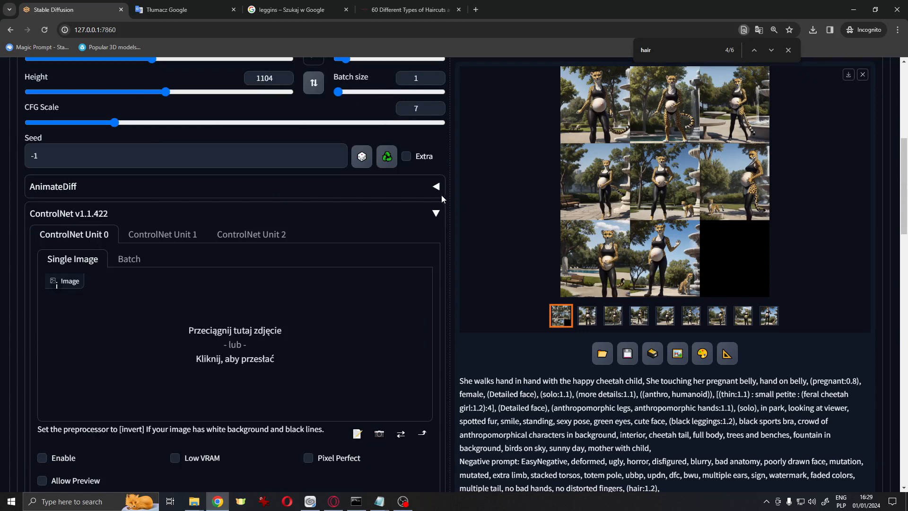
{"action": "left_click", "coordinate": [200, 503]}
{"action": "left_click_drag", "start_coordinate": [378, 128], "coordinate": [158, 327]}
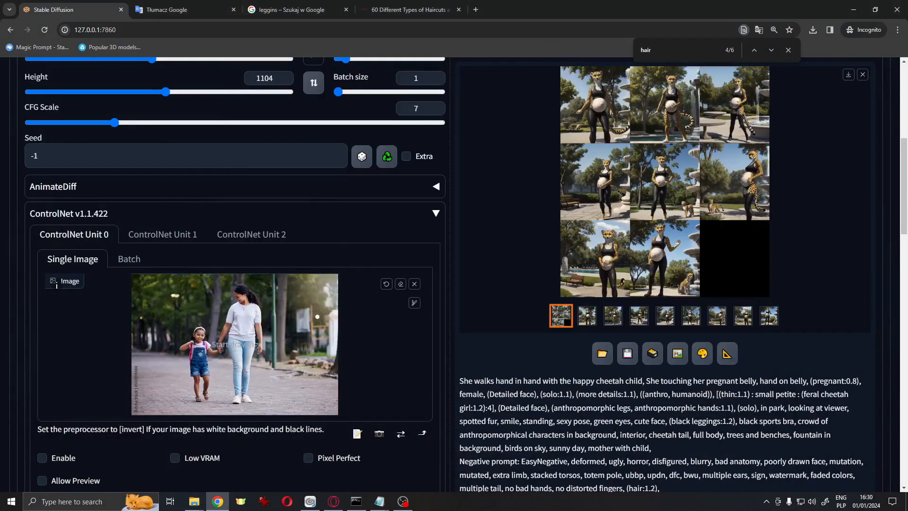
Set the control type to OpenPose and run the preprocessor to preview the detected poses
{"action": "scroll", "coordinate": [56, 286], "scroll_direction": "down", "scroll_amount": 3}
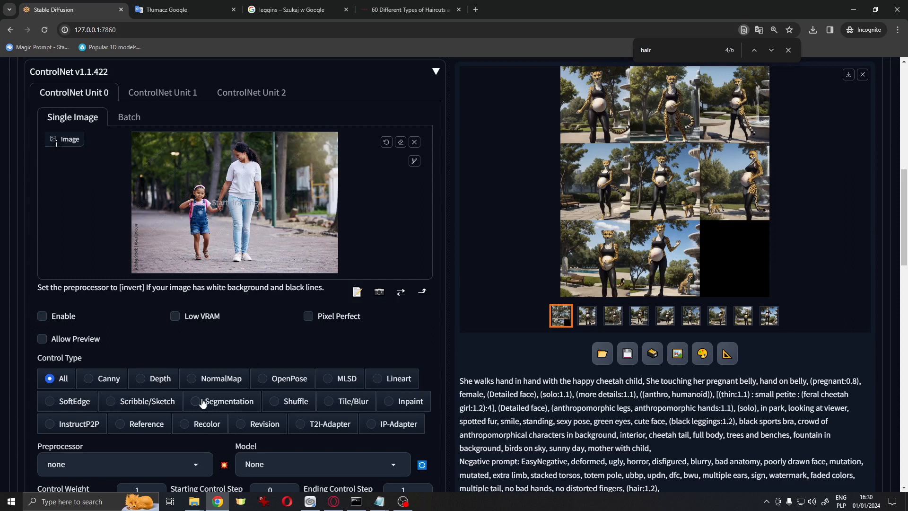
{"action": "left_click", "coordinate": [289, 379]}
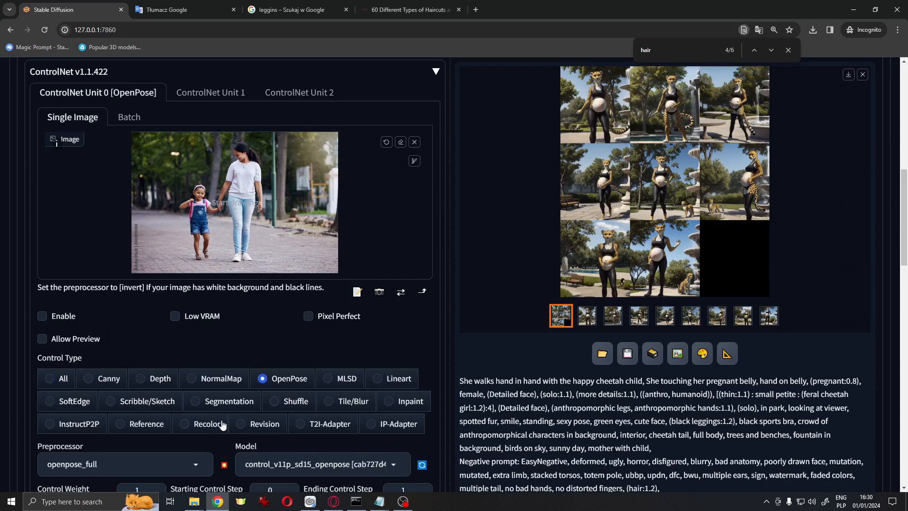
{"action": "scroll", "coordinate": [229, 437], "scroll_direction": "down", "scroll_amount": 5}
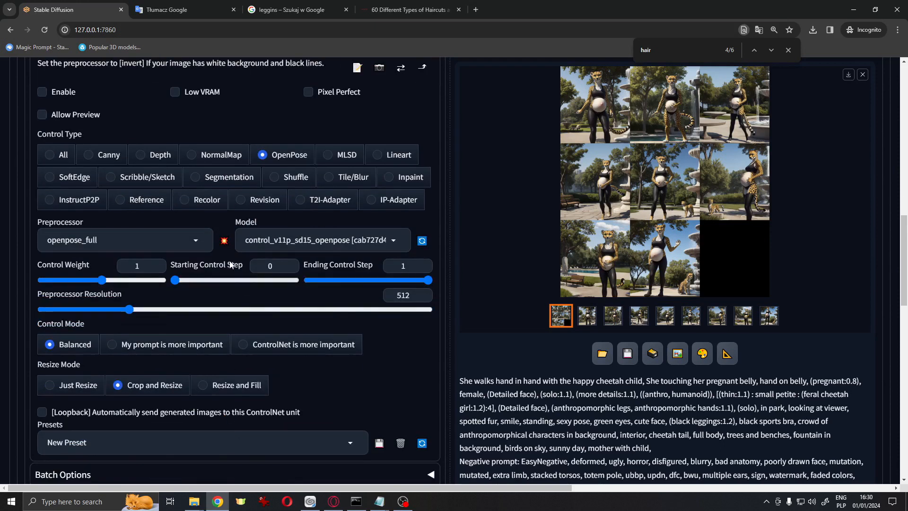
{"action": "left_click", "coordinate": [224, 240]}
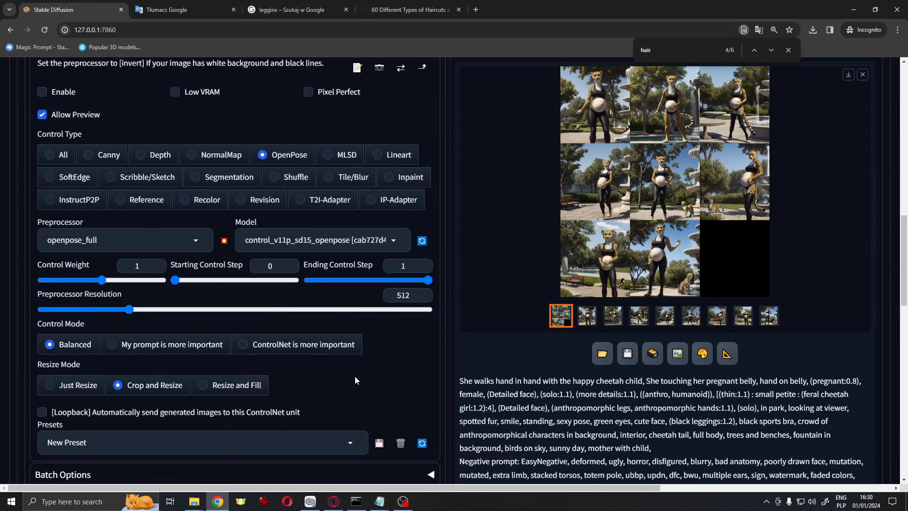
Review the list of installed extensions
{"action": "scroll", "coordinate": [355, 376], "scroll_direction": "up", "scroll_amount": 4}
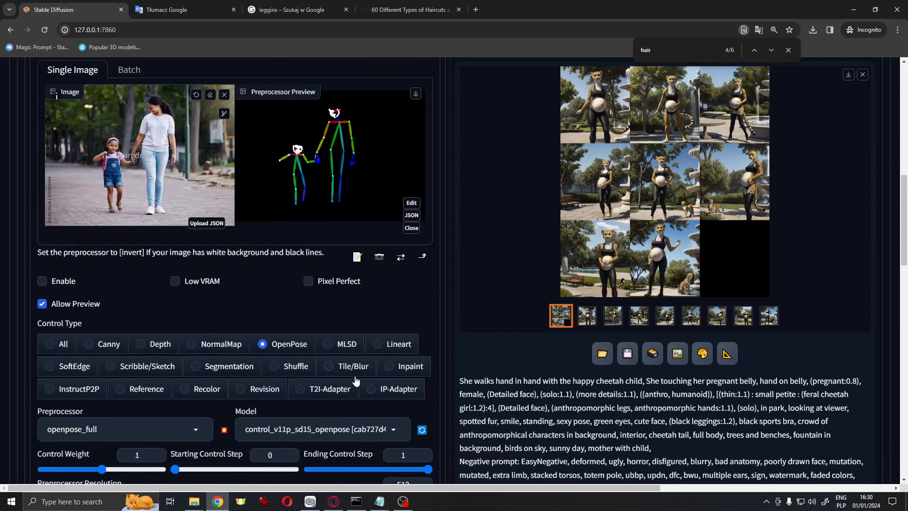
{"action": "scroll", "coordinate": [355, 379], "scroll_direction": "up", "scroll_amount": 10}
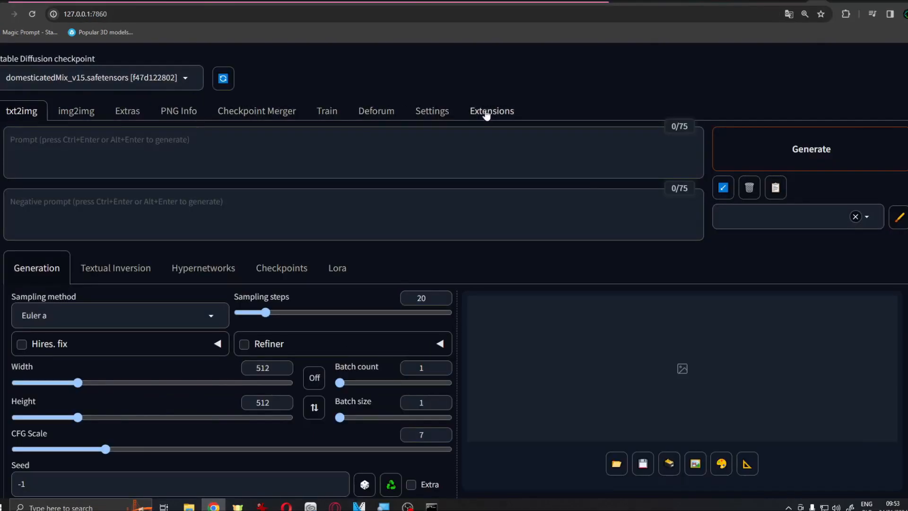
{"action": "left_click", "coordinate": [487, 112]}
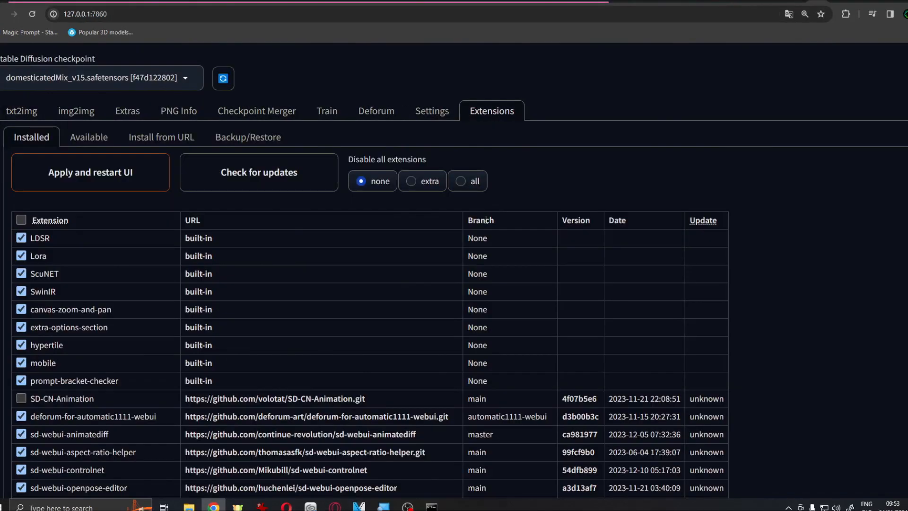
{"action": "scroll", "coordinate": [369, 215], "scroll_direction": "down", "scroll_amount": 2}
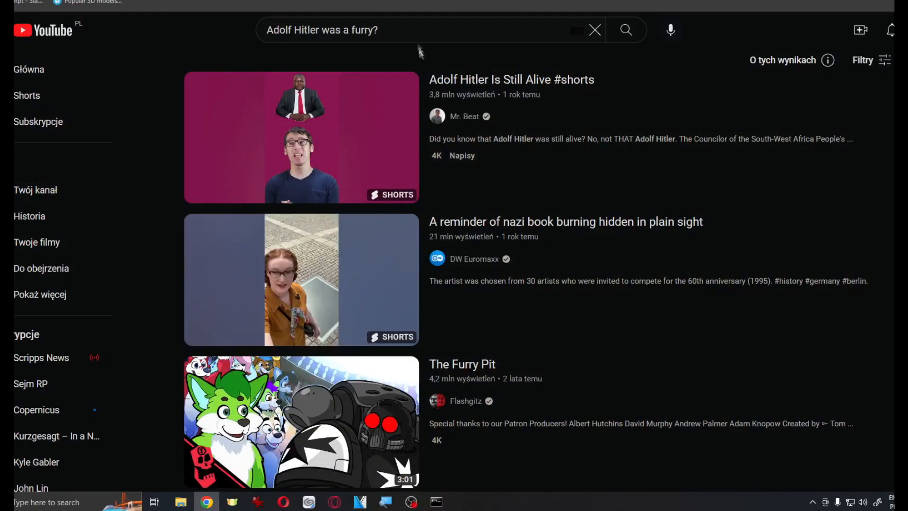
Search YouTube for "Sebastian Kamph controlnet" and open the ControlNet tutorial video
{"action": "left_click", "coordinate": [513, 37]}
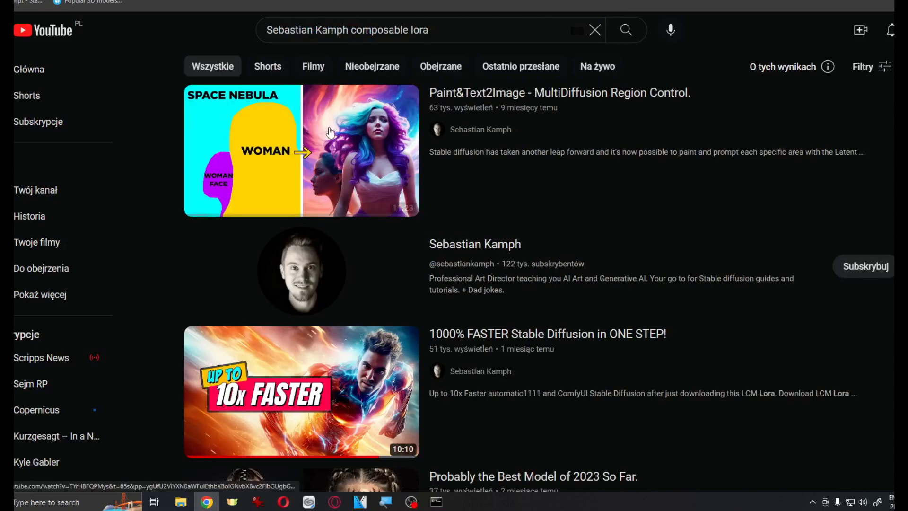
{"action": "left_click", "coordinate": [328, 130]}
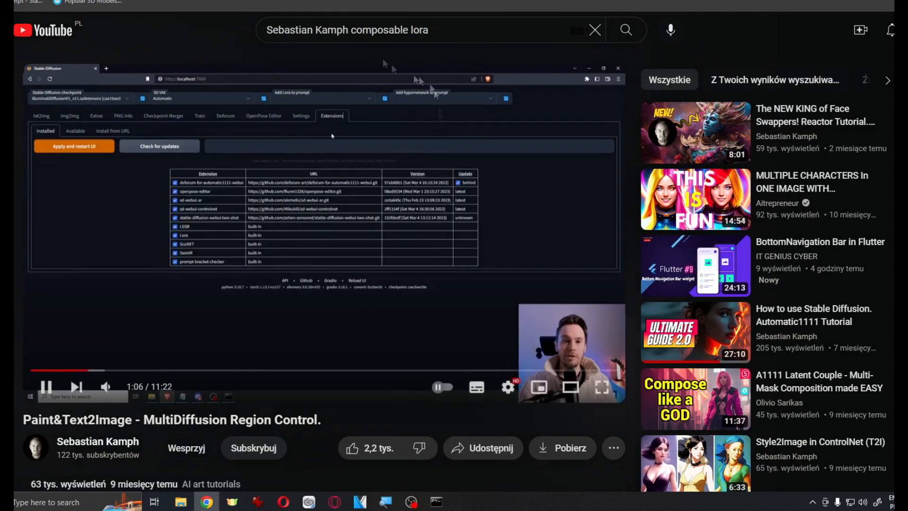
{"action": "left_click_drag", "start_coordinate": [431, 30], "coordinate": [351, 30]}
{"action": "type", "text": "controlnet"}
{"action": "key", "text": "Return"}
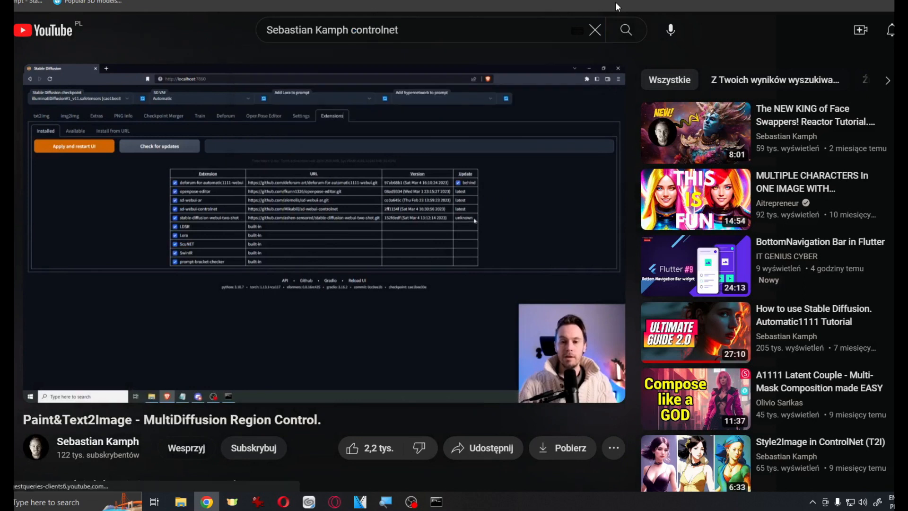
{"action": "scroll", "coordinate": [617, 367], "scroll_direction": "down", "scroll_amount": 8}
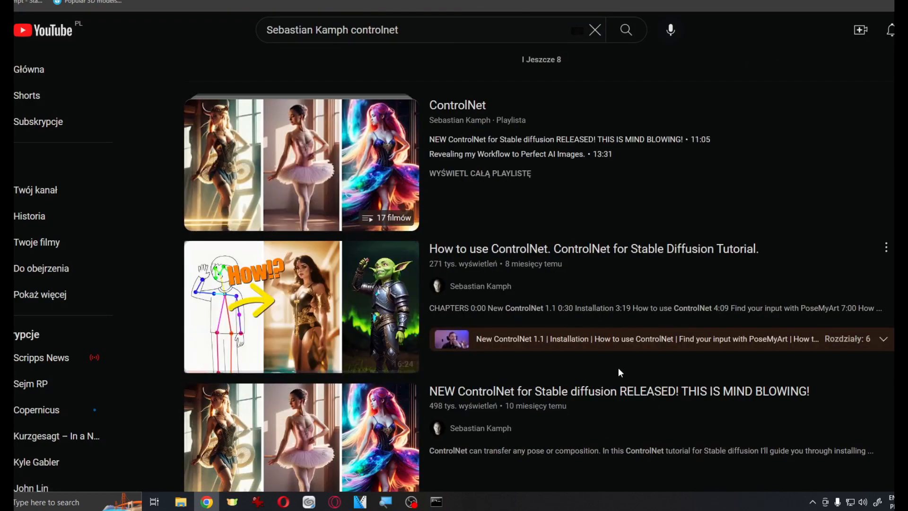
{"action": "left_click", "coordinate": [557, 254]}
{"action": "left_click", "coordinate": [58, 371]}
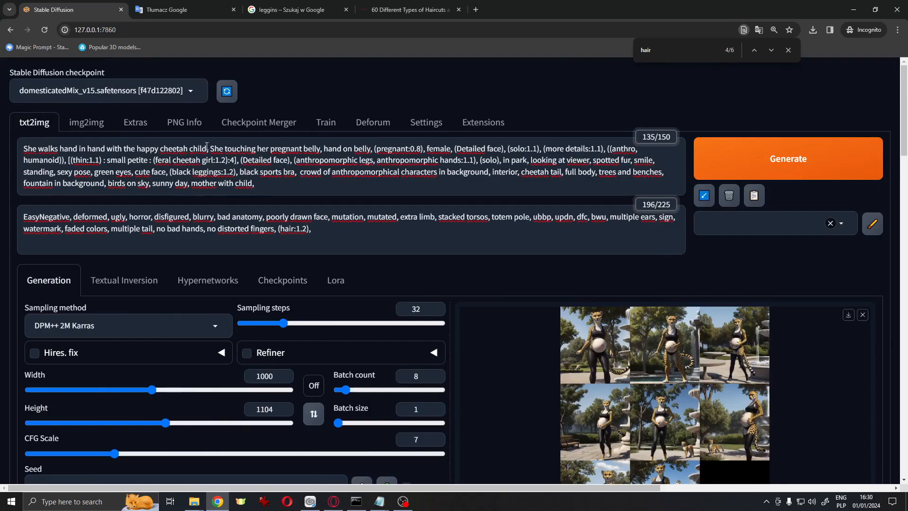
Add "pregnant child," to the negative prompt and "who wearing white clothes" after "cheetah child" in the prompt
{"action": "left_click", "coordinate": [335, 227]}
{"action": "type", "text": "pregnant child,"}
{"action": "left_click", "coordinate": [208, 148]}
{"action": "type", "text": "who wearing white clothes"}
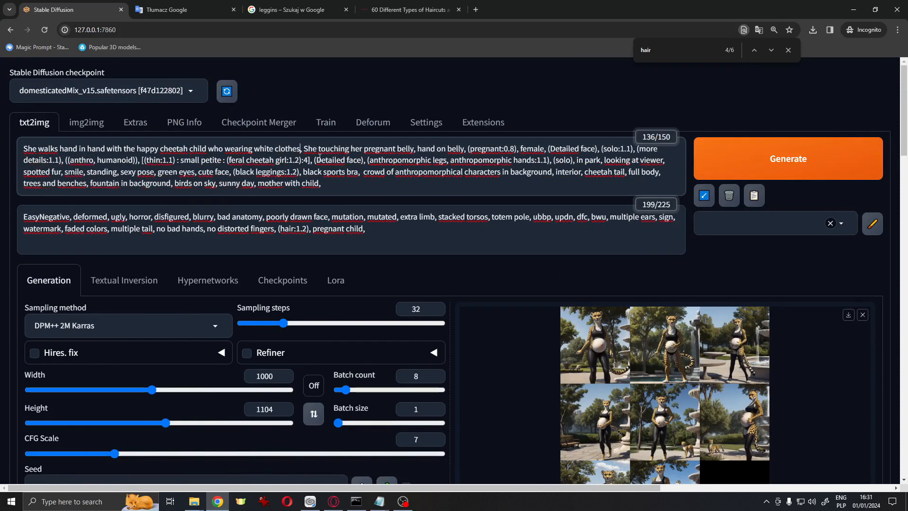
Set the batch count to 4
{"action": "scroll", "coordinate": [320, 157], "scroll_direction": "down", "scroll_amount": 10}
{"action": "scroll", "coordinate": [440, 289], "scroll_direction": "up", "scroll_amount": 8}
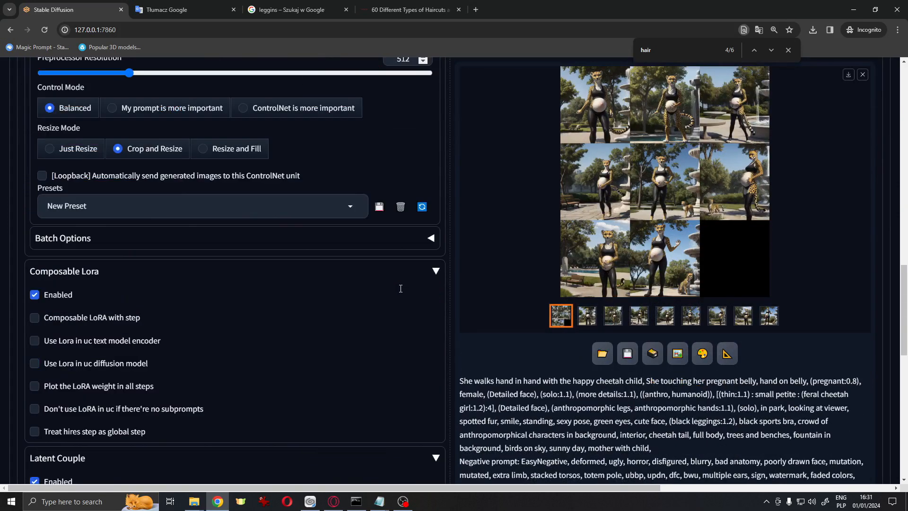
{"action": "left_click", "coordinate": [436, 284]}
{"action": "left_click", "coordinate": [435, 285]}
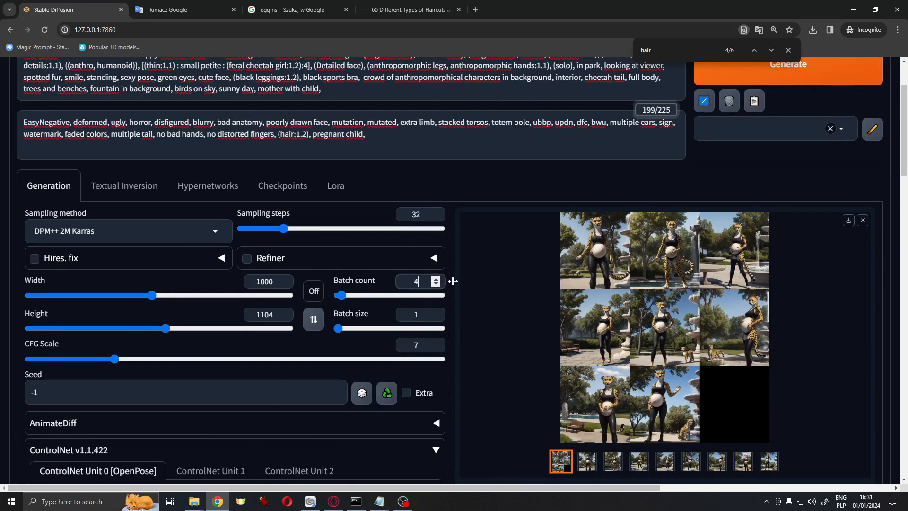
Disable both the Composable Lora and Latent Couple extensions
{"action": "scroll", "coordinate": [453, 281], "scroll_direction": "down", "scroll_amount": 10}
{"action": "scroll", "coordinate": [85, 277], "scroll_direction": "down", "scroll_amount": 5}
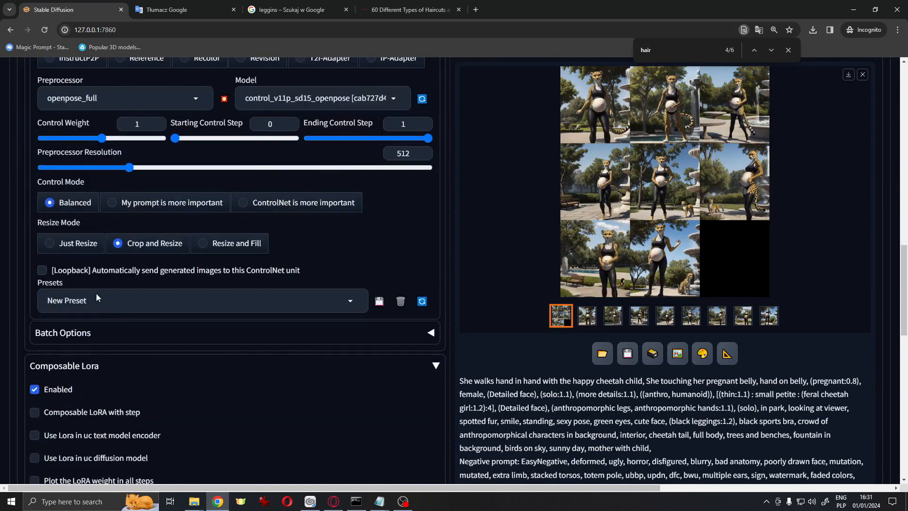
{"action": "left_click", "coordinate": [38, 389]}
{"action": "scroll", "coordinate": [184, 350], "scroll_direction": "down", "scroll_amount": 5}
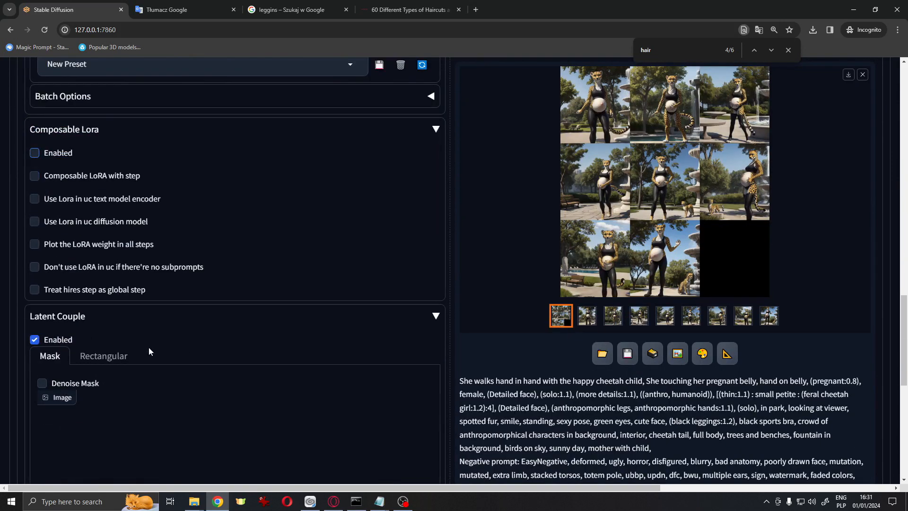
{"action": "left_click", "coordinate": [66, 340]}
Start generating images with the updated prompts
{"action": "scroll", "coordinate": [356, 297], "scroll_direction": "up", "scroll_amount": 8}
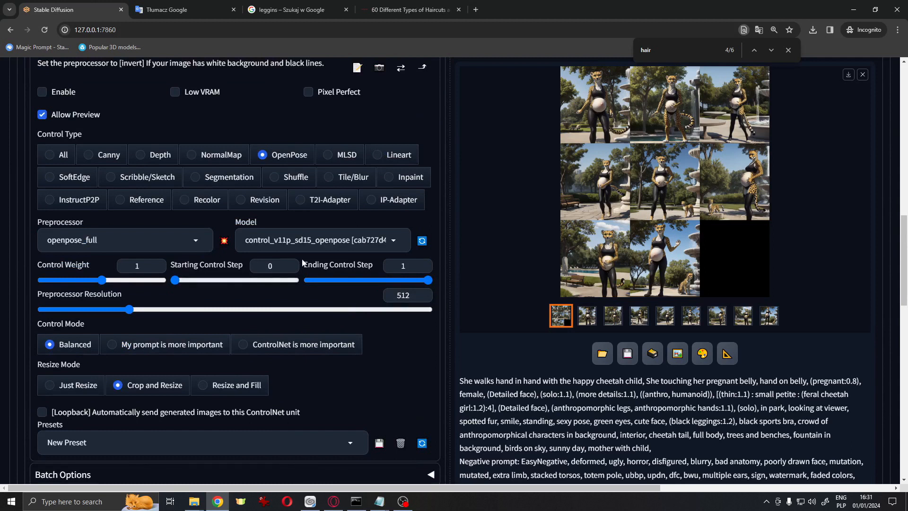
{"action": "scroll", "coordinate": [302, 261], "scroll_direction": "up", "scroll_amount": 6}
{"action": "scroll", "coordinate": [302, 260], "scroll_direction": "up", "scroll_amount": 6}
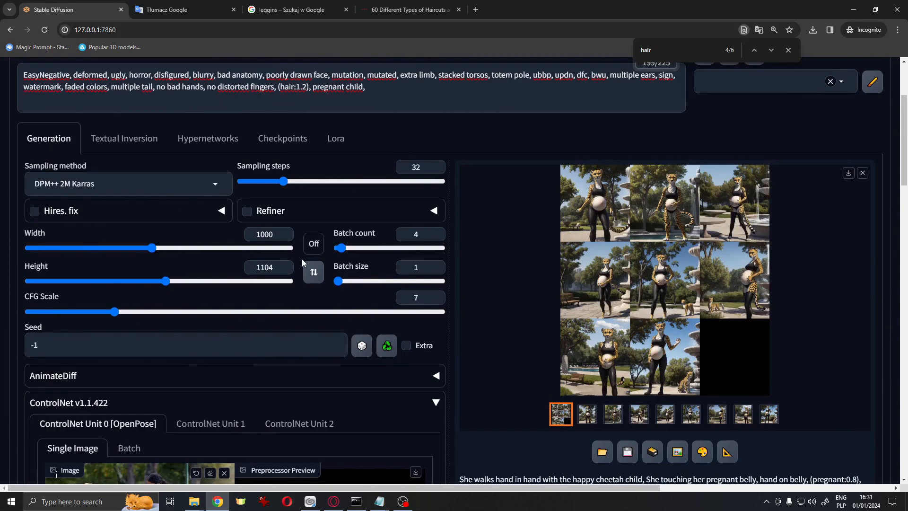
{"action": "scroll", "coordinate": [455, 291], "scroll_direction": "up", "scroll_amount": 3}
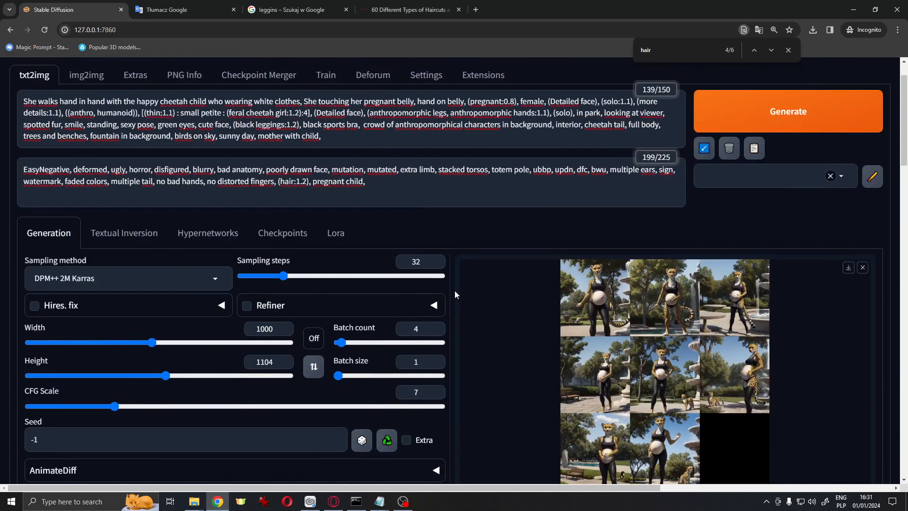
{"action": "left_click", "coordinate": [814, 173]}
{"action": "scroll", "coordinate": [766, 242], "scroll_direction": "down", "scroll_amount": 1}
{"action": "left_click", "coordinate": [367, 502]}
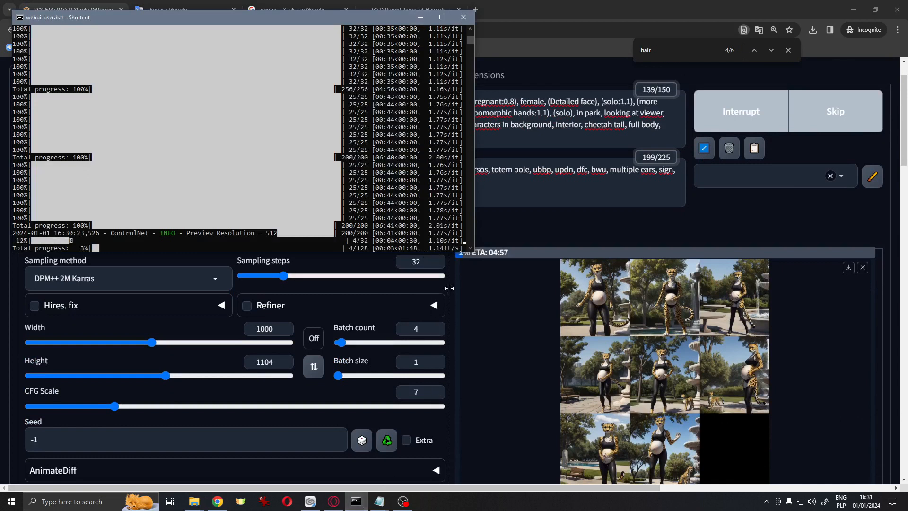
{"action": "left_click", "coordinate": [514, 229]}
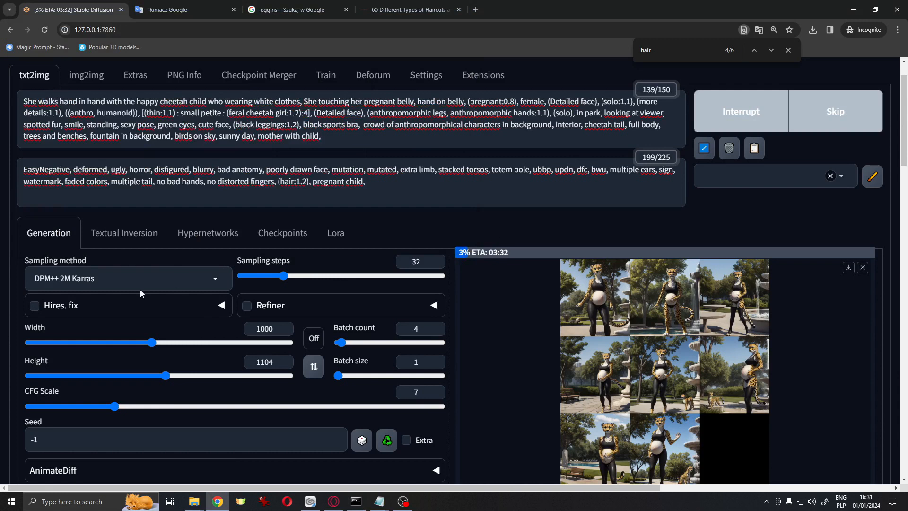
Enable ControlNet Unit 0 with the OpenPose settings
{"action": "scroll", "coordinate": [140, 289], "scroll_direction": "down", "scroll_amount": 4}
{"action": "scroll", "coordinate": [140, 289], "scroll_direction": "down", "scroll_amount": 4}
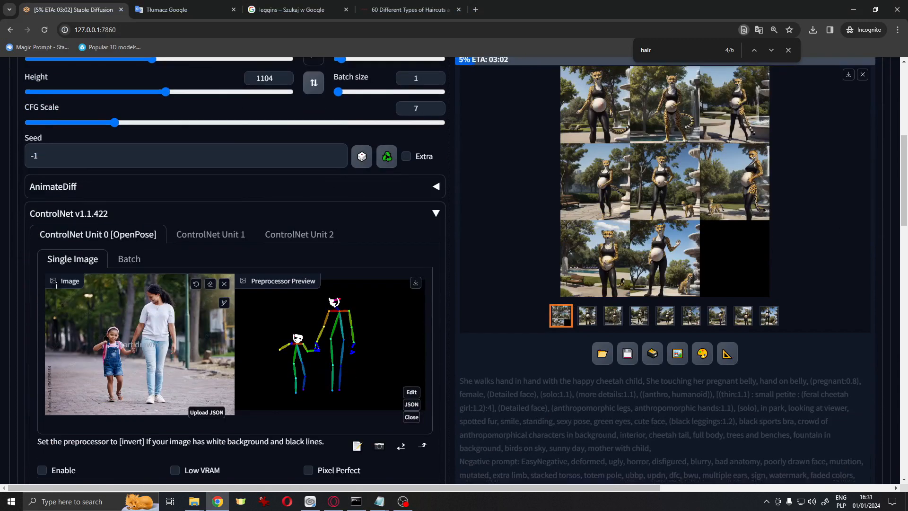
{"action": "scroll", "coordinate": [336, 389], "scroll_direction": "up", "scroll_amount": 10}
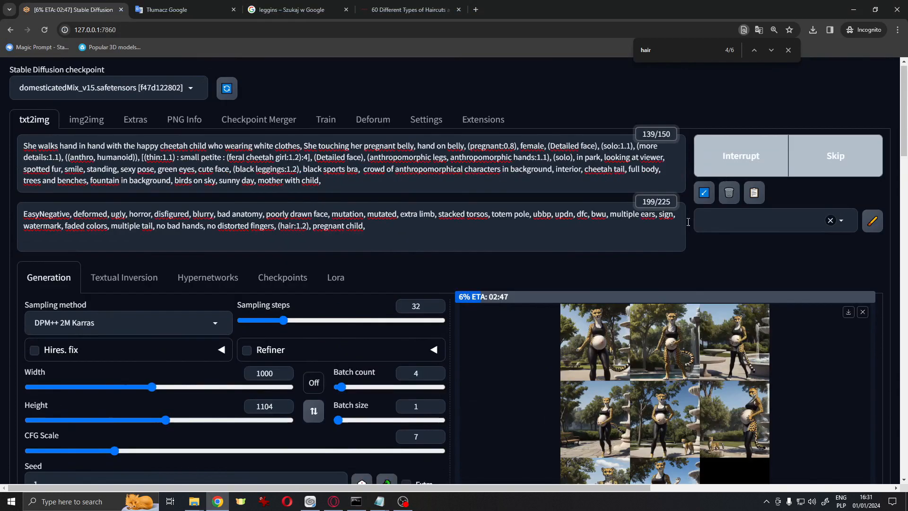
{"action": "scroll", "coordinate": [647, 251], "scroll_direction": "down", "scroll_amount": 8}
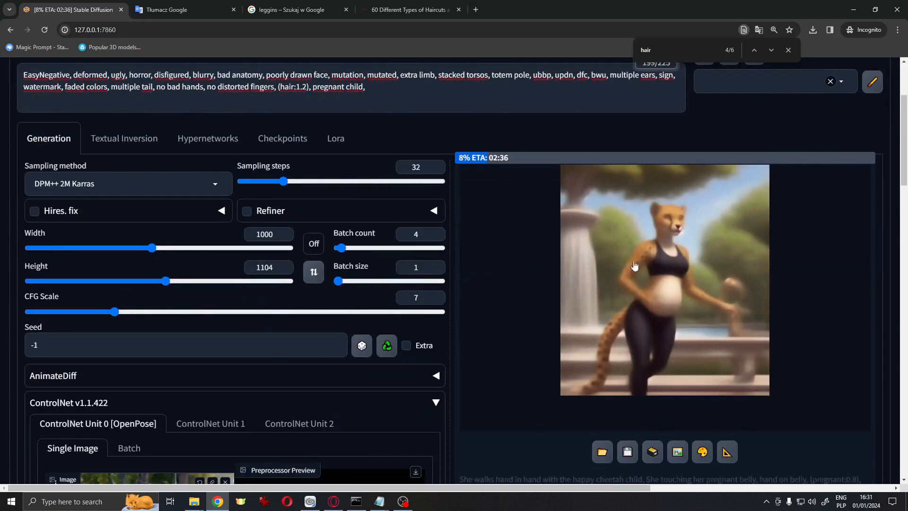
{"action": "scroll", "coordinate": [198, 254], "scroll_direction": "down", "scroll_amount": 2}
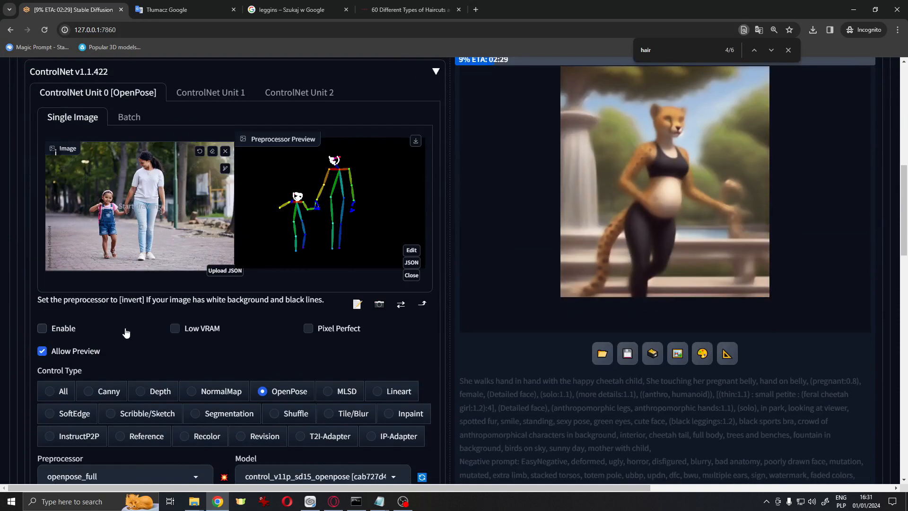
{"action": "left_click", "coordinate": [67, 331]}
{"action": "scroll", "coordinate": [487, 300], "scroll_direction": "up", "scroll_amount": 10}
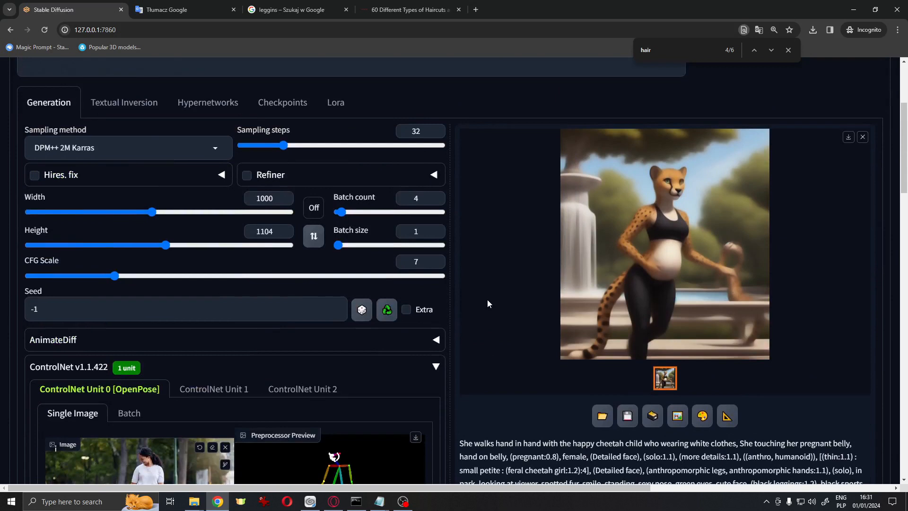
Generate the images again with ControlNet active
{"action": "key", "text": "ctrl+Return"}
{"action": "left_click", "coordinate": [356, 503]}
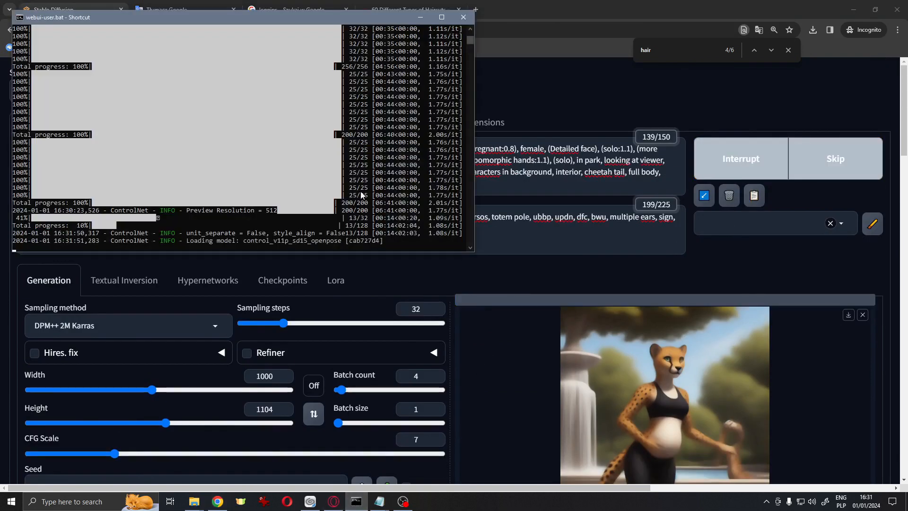
{"action": "scroll", "coordinate": [518, 282], "scroll_direction": "down", "scroll_amount": 2}
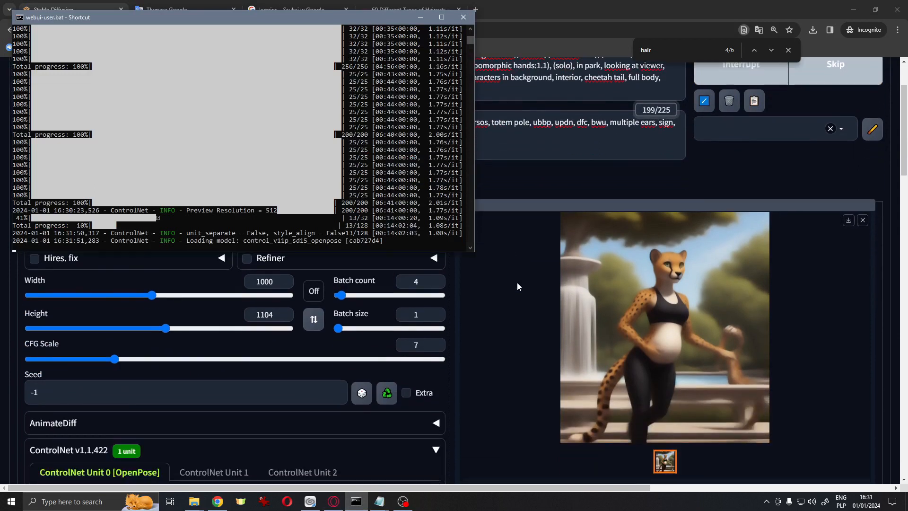
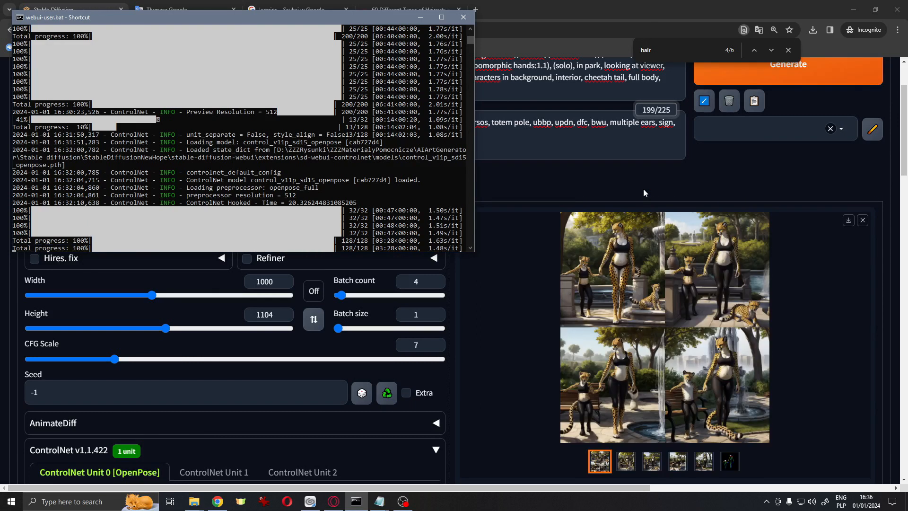
Browse the newly generated cheetah images one by one in the full-size viewer, then close it
{"action": "left_click", "coordinate": [628, 460]}
{"action": "left_click", "coordinate": [705, 301]}
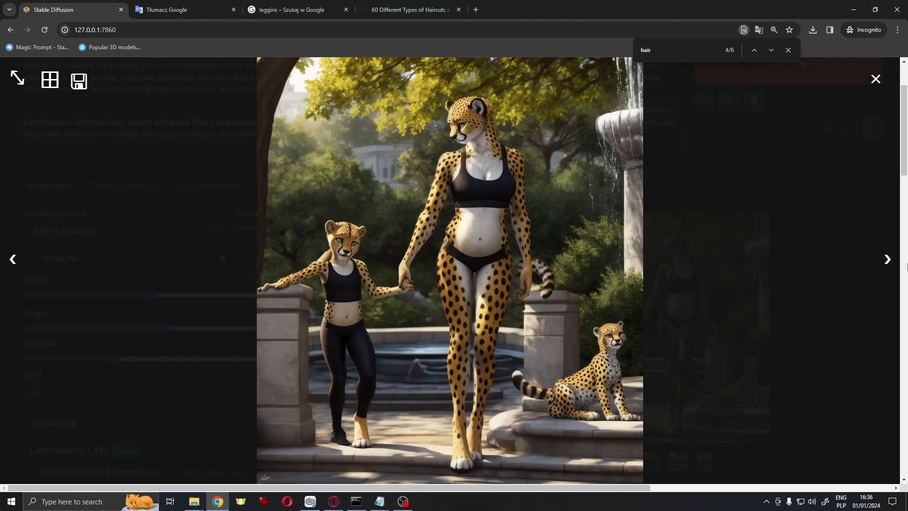
{"action": "left_click", "coordinate": [889, 259]}
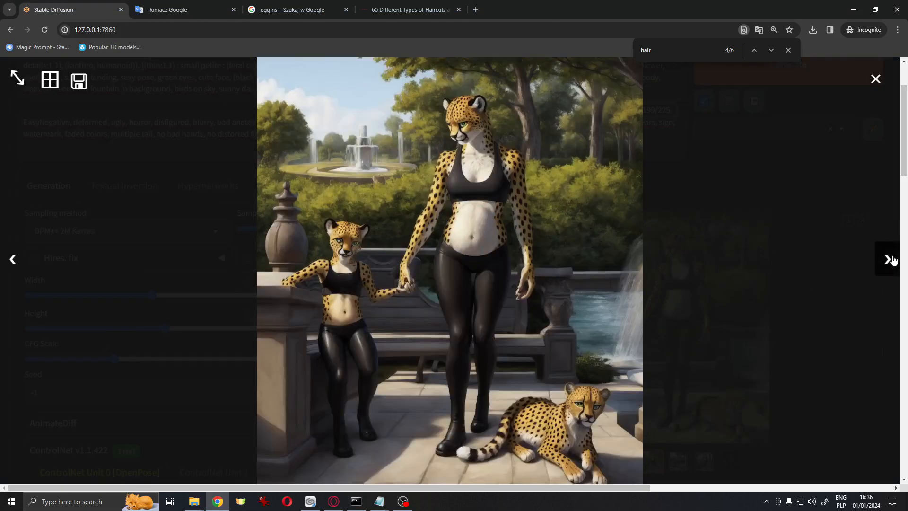
{"action": "left_click", "coordinate": [888, 259]}
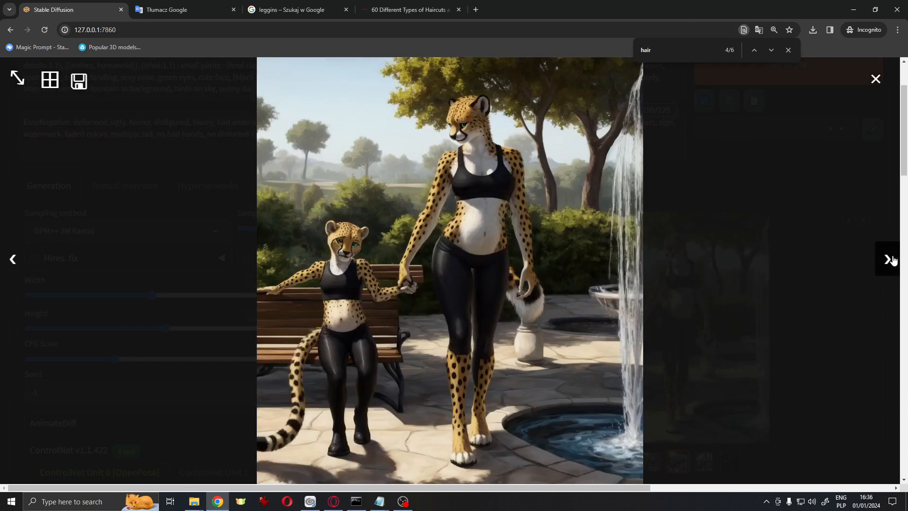
{"action": "left_click", "coordinate": [893, 261]}
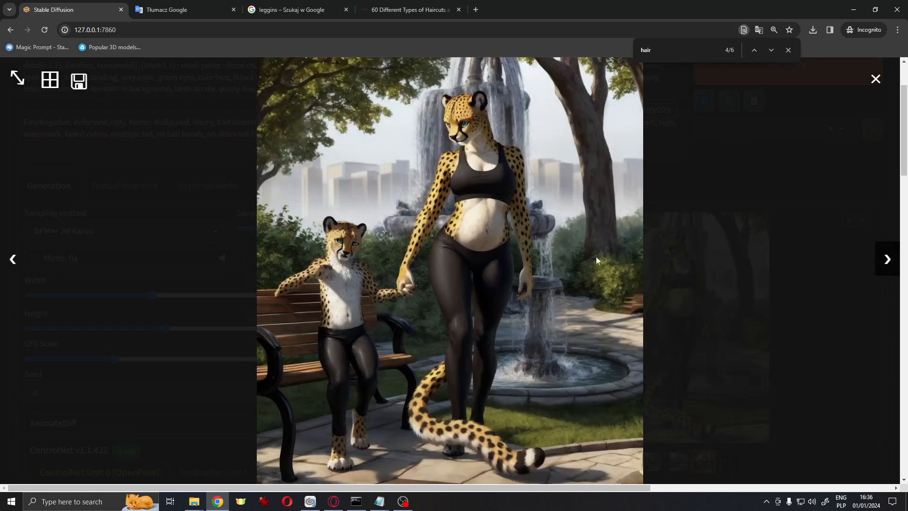
{"action": "left_click", "coordinate": [14, 259]}
{"action": "left_click", "coordinate": [19, 259]}
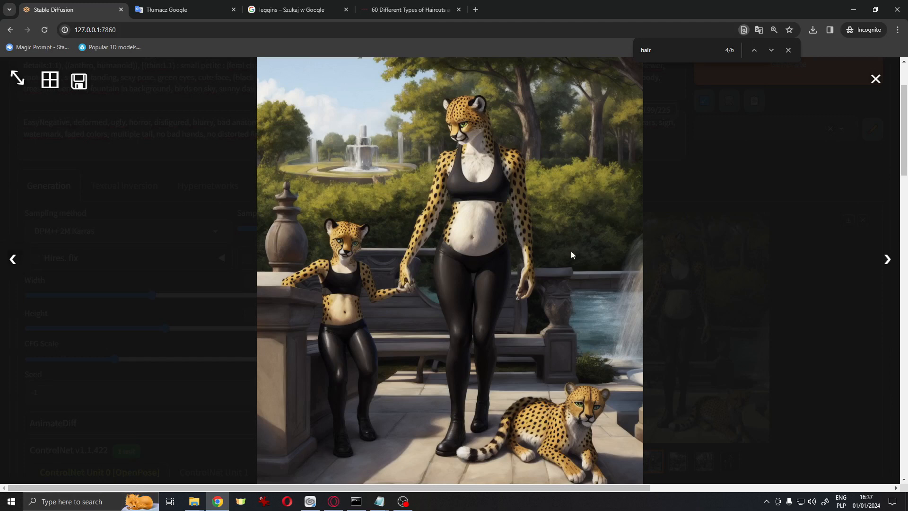
{"action": "left_click", "coordinate": [876, 80]}
{"action": "scroll", "coordinate": [618, 166], "scroll_direction": "down", "scroll_amount": 8}
{"action": "scroll", "coordinate": [506, 209], "scroll_direction": "up", "scroll_amount": 4}
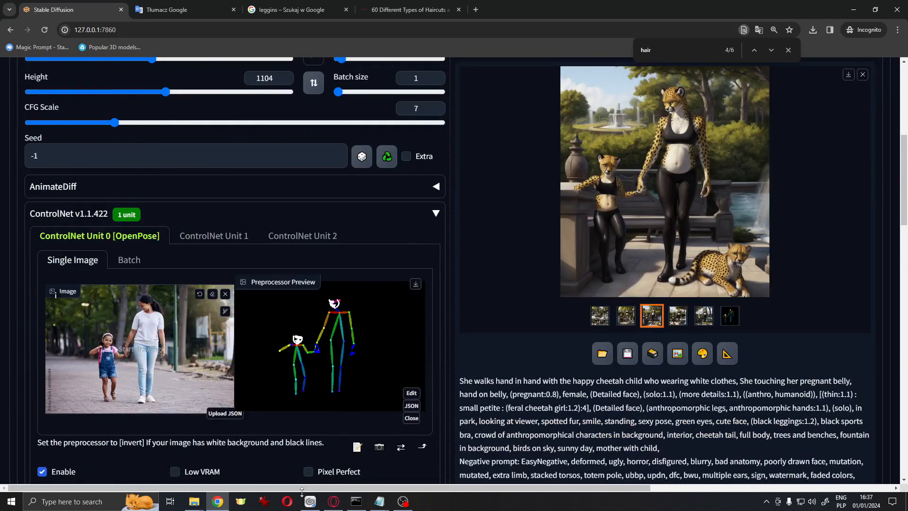
Switch to Clip Studio Paint and crop the reference photo's canvas to 686 × 686 px around the mother and child
{"action": "mouse_move", "coordinate": [311, 500]}
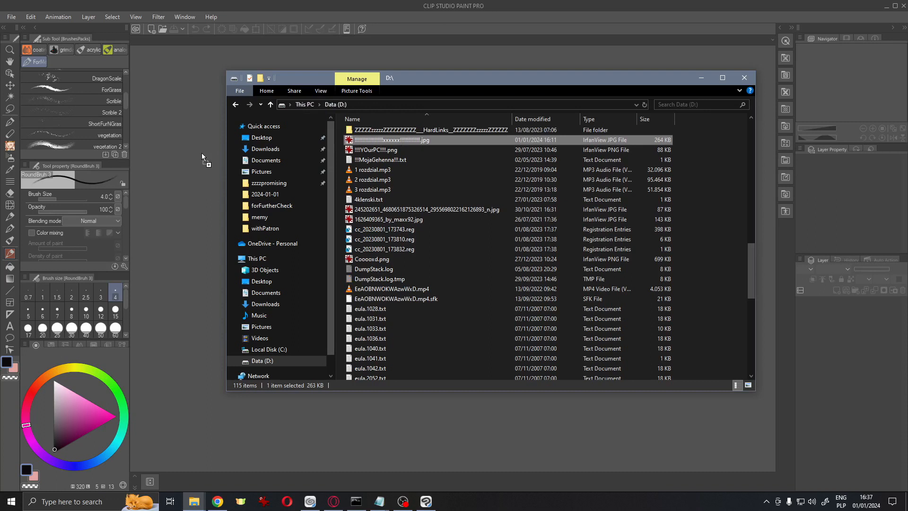
{"action": "left_click_drag", "start_coordinate": [201, 153], "coordinate": [202, 152]}
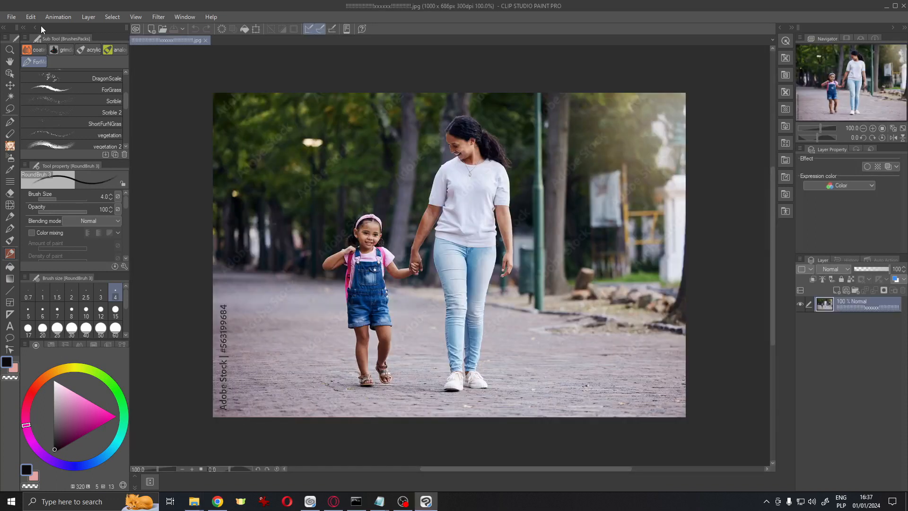
{"action": "left_click", "coordinate": [30, 17]}
{"action": "mouse_move", "coordinate": [116, 297]}
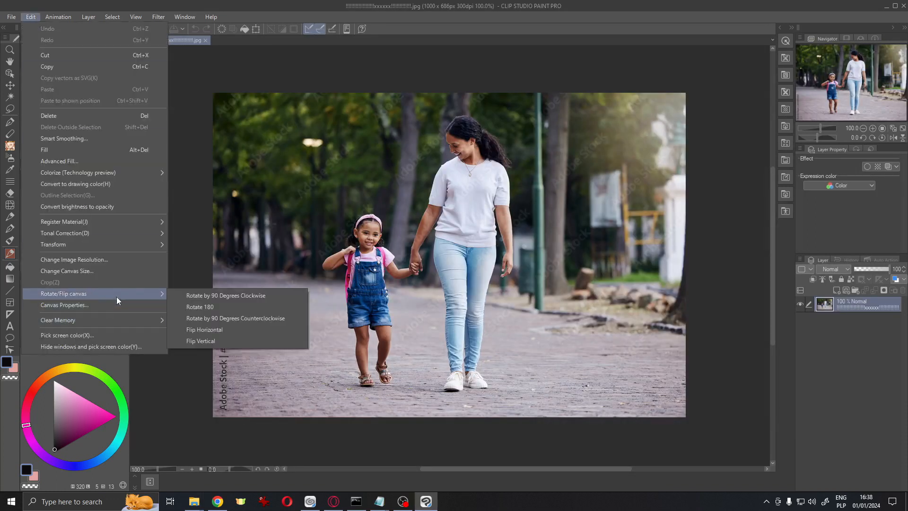
{"action": "left_click", "coordinate": [119, 272]}
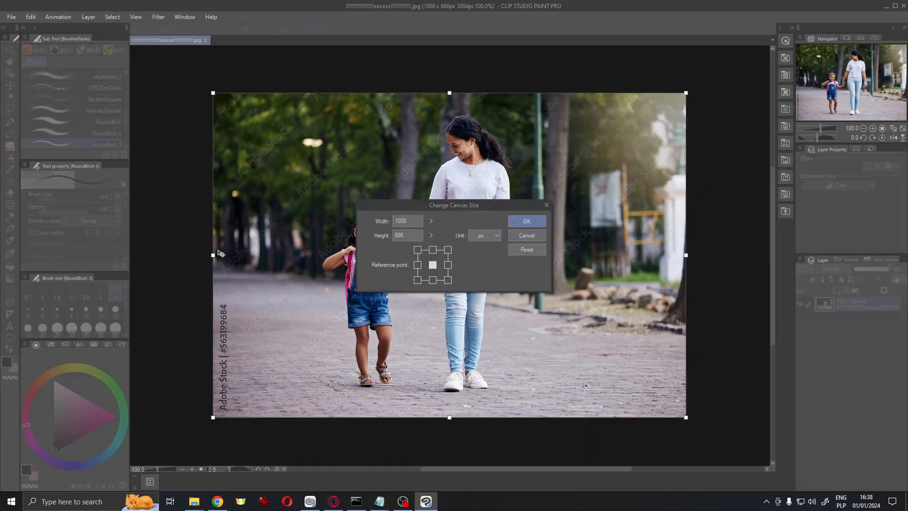
{"action": "left_click_drag", "start_coordinate": [212, 254], "coordinate": [282, 256]}
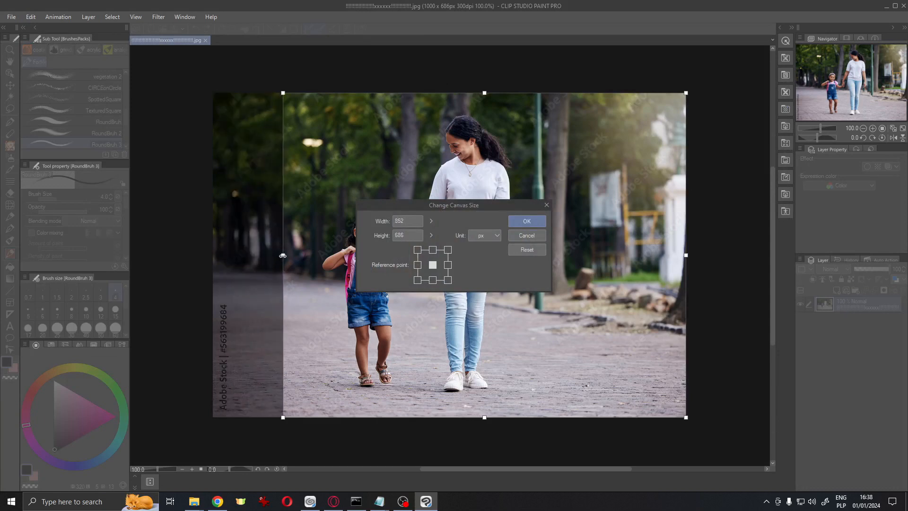
{"action": "left_click_drag", "start_coordinate": [687, 255], "coordinate": [611, 266]}
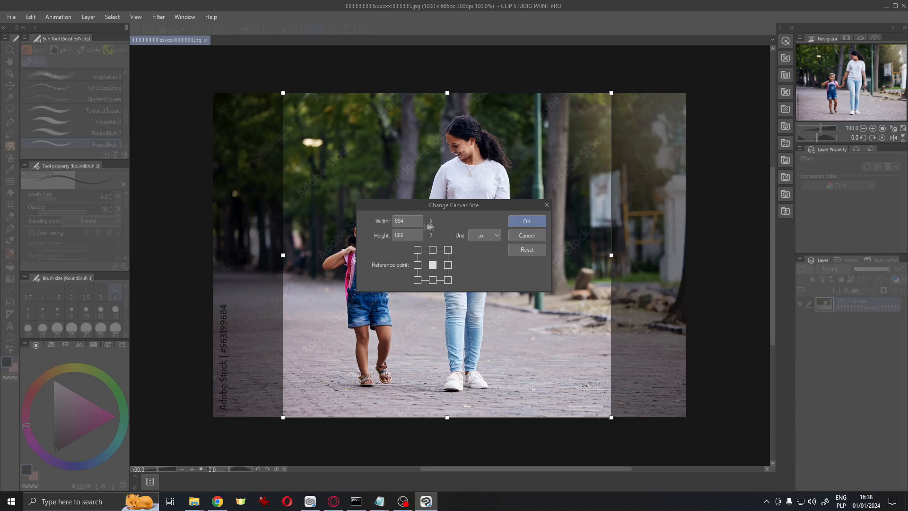
{"action": "left_click_drag", "start_coordinate": [611, 255], "coordinate": [608, 256]}
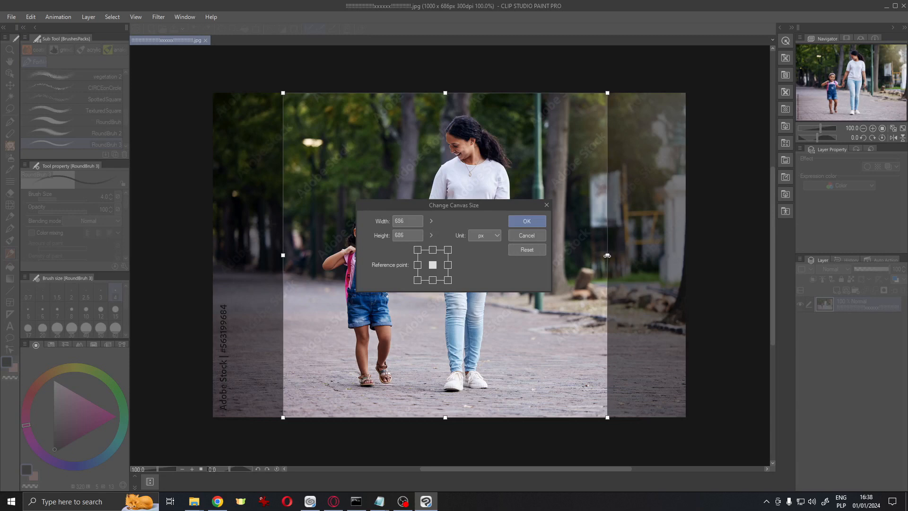
{"action": "left_click", "coordinate": [527, 221]}
Export the cropped photo as a PNG named Base1 with default export settings
{"action": "left_click", "coordinate": [12, 16]}
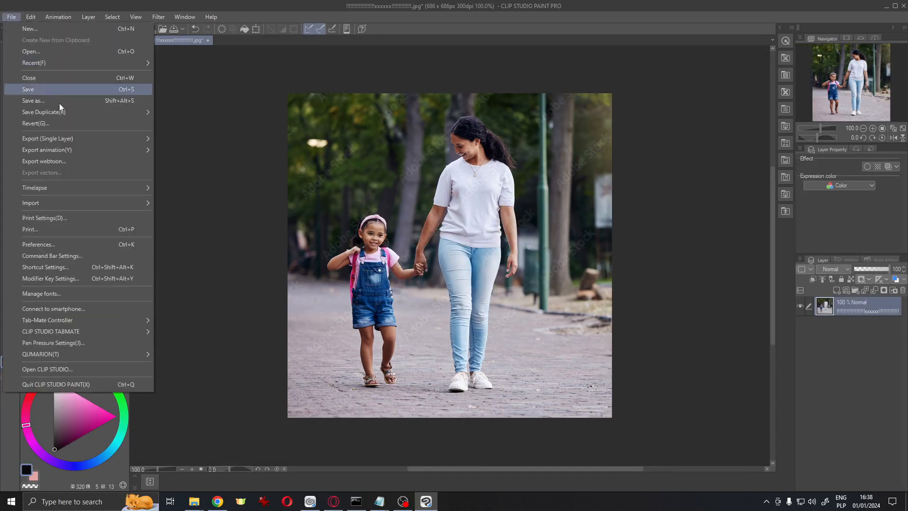
{"action": "mouse_move", "coordinate": [74, 137]}
{"action": "left_click", "coordinate": [189, 163]}
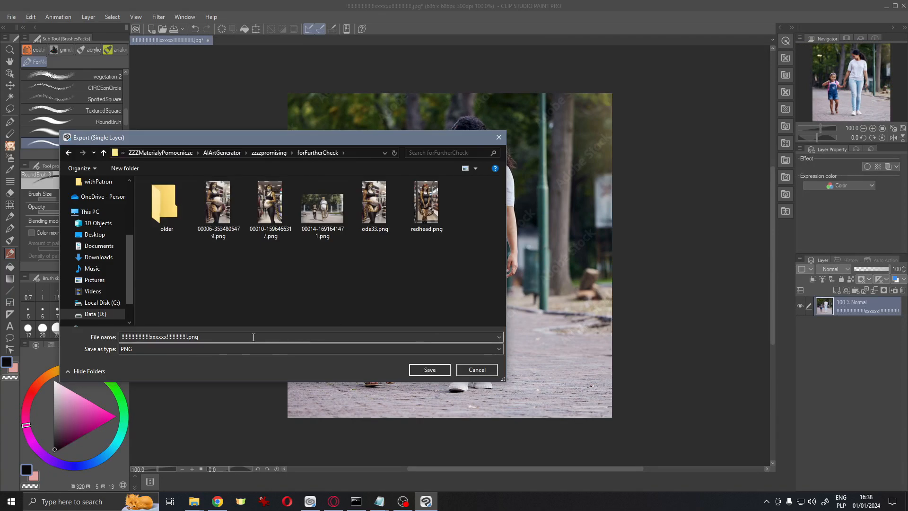
{"action": "type", "text": "Base1"}
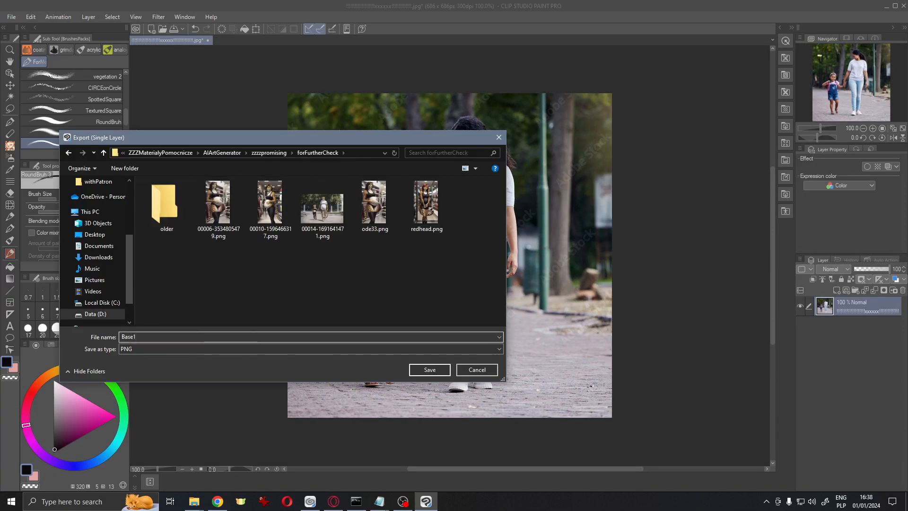
{"action": "left_click", "coordinate": [449, 370]}
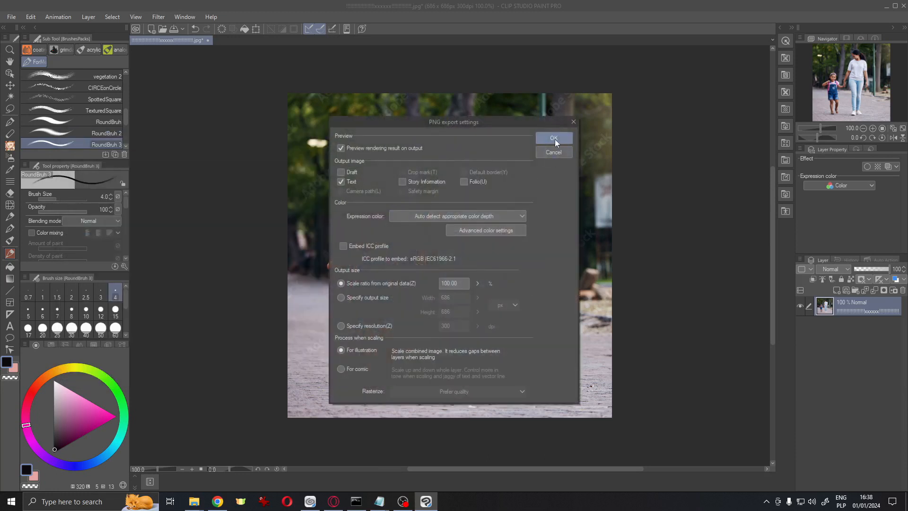
{"action": "left_click", "coordinate": [554, 139]}
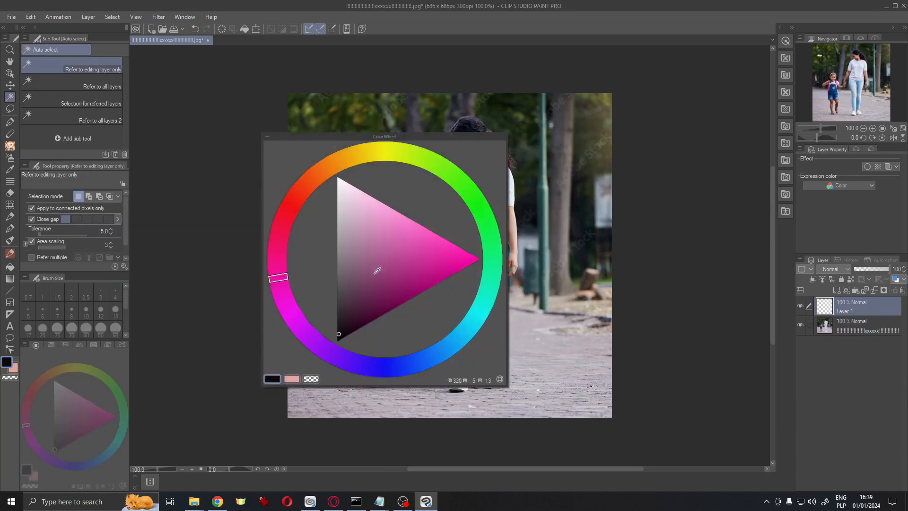
Add a new layer and fill a lasso selection around the mother with magenta
{"action": "left_click_drag", "start_coordinate": [377, 270], "coordinate": [634, 260]}
{"action": "left_click", "coordinate": [545, 258]}
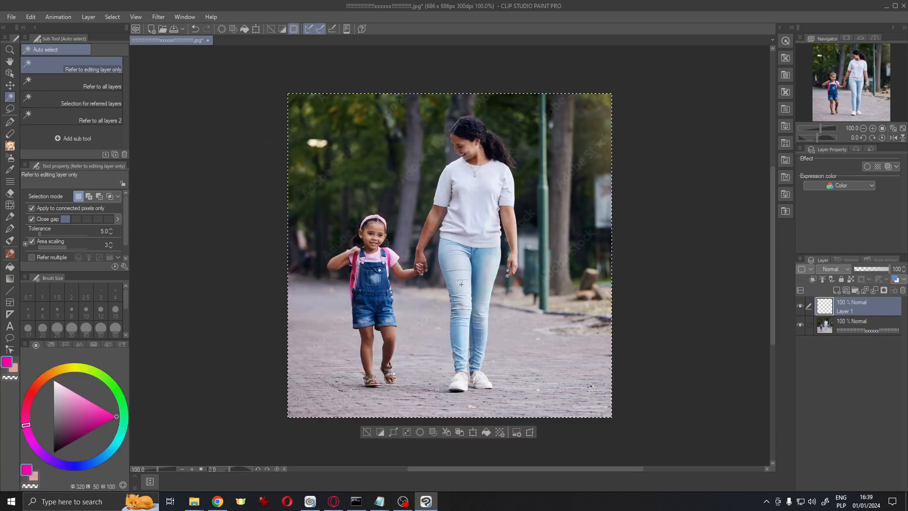
{"action": "left_click", "coordinate": [367, 432]}
{"action": "key", "text": "p"}
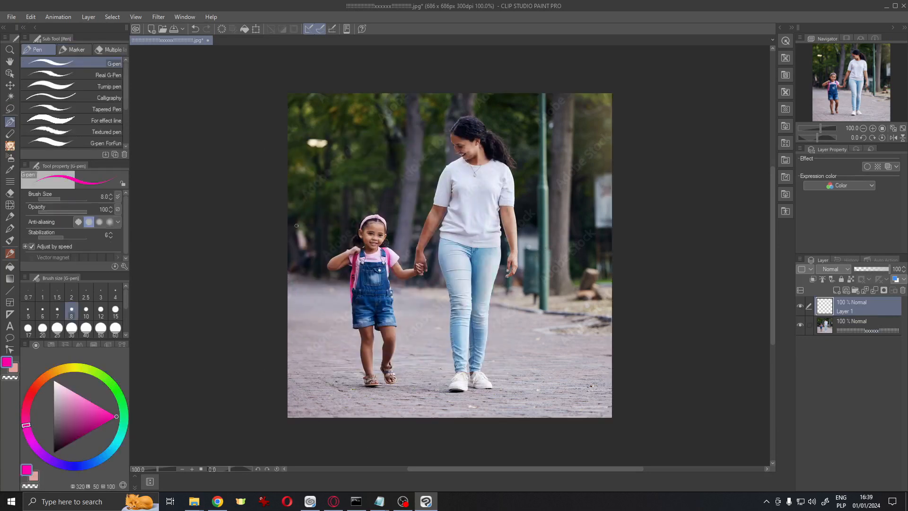
{"action": "mouse_move", "coordinate": [525, 167]}
{"action": "left_mouse_down"}
{"action": "mouse_move", "coordinate": [450, 210]}
{"action": "mouse_move", "coordinate": [439, 190]}
{"action": "mouse_move", "coordinate": [466, 123]}
{"action": "mouse_move", "coordinate": [457, 124]}
{"action": "left_mouse_up"}
{"action": "key", "text": "m"}
{"action": "left_click_drag", "start_coordinate": [477, 116], "coordinate": [466, 128]}
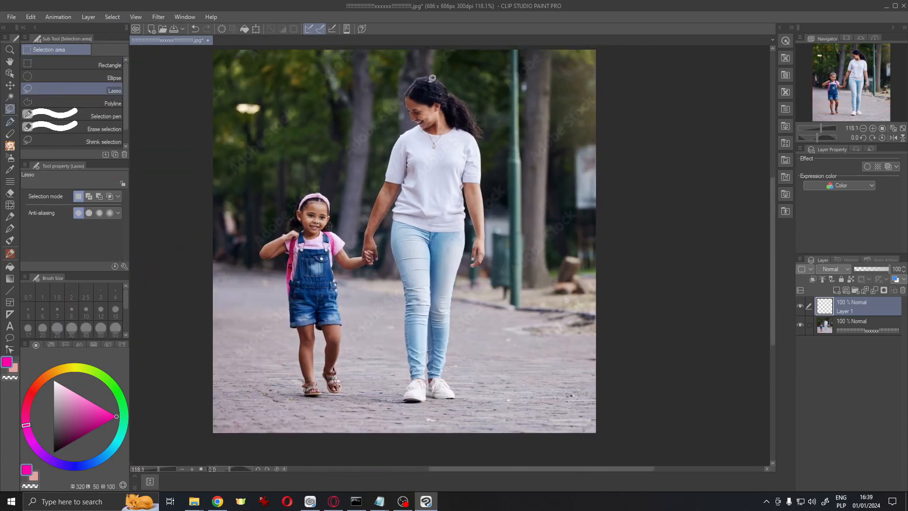
{"action": "mouse_move", "coordinate": [427, 73]}
{"action": "left_mouse_down"}
{"action": "mouse_move", "coordinate": [402, 94]}
{"action": "mouse_move", "coordinate": [410, 118]}
{"action": "mouse_move", "coordinate": [386, 158]}
{"action": "mouse_move", "coordinate": [363, 259]}
{"action": "mouse_move", "coordinate": [369, 251]}
{"action": "mouse_move", "coordinate": [458, 397]}
{"action": "mouse_move", "coordinate": [461, 267]}
{"action": "mouse_move", "coordinate": [487, 246]}
{"action": "mouse_move", "coordinate": [478, 121]}
{"action": "mouse_move", "coordinate": [428, 74]}
{"action": "left_mouse_up"}
{"action": "key", "text": "alt+BackSpace"}
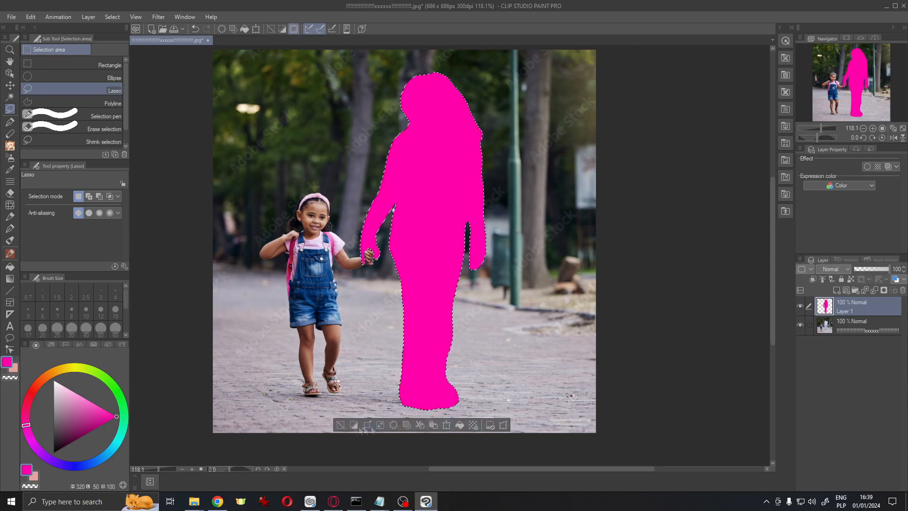
{"action": "key", "text": "ctrl+d"}
On another new layer, fill a lasso selection around the child with yellow
{"action": "right_click", "coordinate": [884, 308]}
{"action": "left_click", "coordinate": [837, 58]}
{"action": "key", "text": "F4"}
{"action": "left_click", "coordinate": [364, 147]}
{"action": "scroll", "coordinate": [321, 184], "scroll_direction": "up", "scroll_amount": 4}
{"action": "mouse_move", "coordinate": [321, 184]}
{"action": "left_mouse_down"}
{"action": "mouse_move", "coordinate": [370, 81]}
{"action": "mouse_move", "coordinate": [326, 124]}
{"action": "mouse_move", "coordinate": [310, 204]}
{"action": "mouse_move", "coordinate": [326, 345]}
{"action": "mouse_move", "coordinate": [376, 399]}
{"action": "mouse_move", "coordinate": [407, 357]}
{"action": "mouse_move", "coordinate": [395, 211]}
{"action": "mouse_move", "coordinate": [436, 194]}
{"action": "mouse_move", "coordinate": [373, 94]}
{"action": "left_mouse_up"}
{"action": "key", "text": "alt+Delete"}
{"action": "key", "text": "ctrl+d"}
{"action": "key", "text": "p"}
{"action": "mouse_move", "coordinate": [445, 192]}
{"action": "left_mouse_down"}
{"action": "mouse_move", "coordinate": [446, 215]}
{"action": "mouse_move", "coordinate": [435, 210]}
{"action": "left_mouse_up"}
{"action": "scroll", "coordinate": [400, 298], "scroll_direction": "down", "scroll_amount": 5}
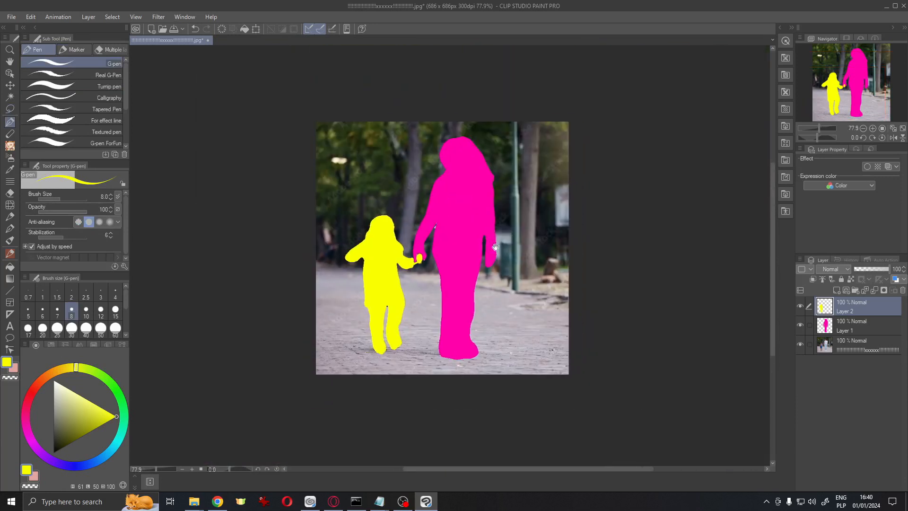
Hide the photo layer and export the two colour silhouettes as a PNG named mask
{"action": "left_click", "coordinate": [800, 344]}
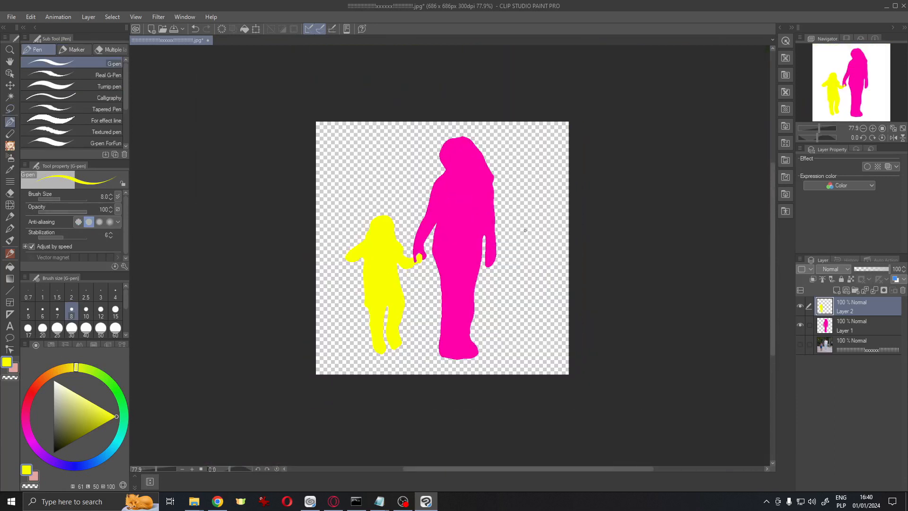
{"action": "left_click", "coordinate": [11, 16]}
{"action": "mouse_move", "coordinate": [76, 140]}
{"action": "left_click", "coordinate": [218, 158]}
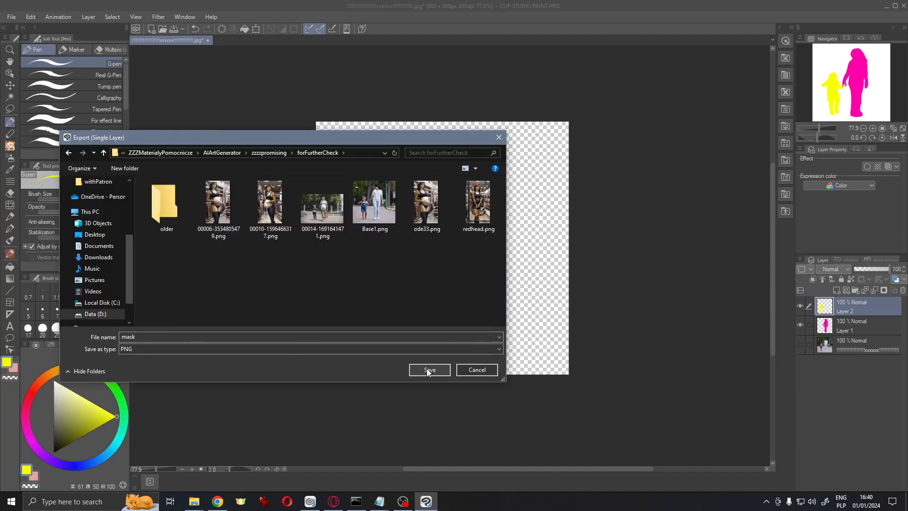
{"action": "left_click", "coordinate": [428, 369]}
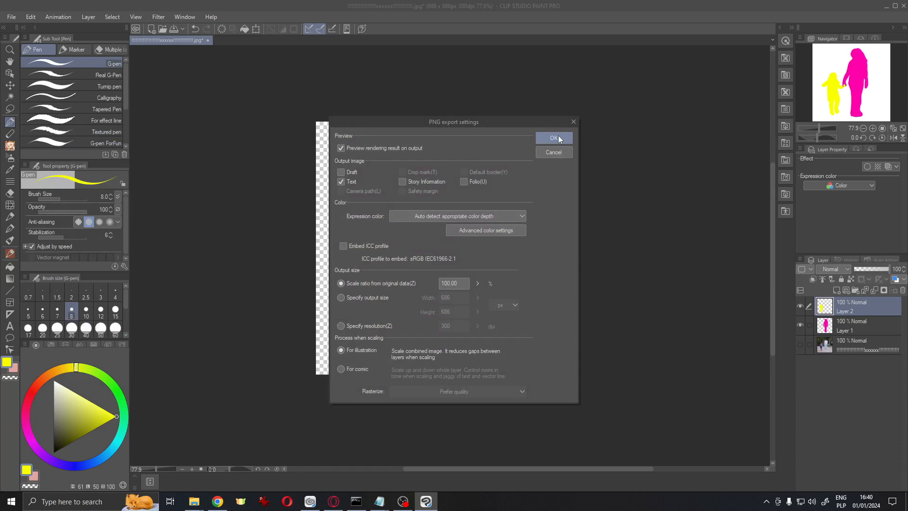
{"action": "left_click", "coordinate": [559, 137]}
{"action": "left_click", "coordinate": [563, 166]}
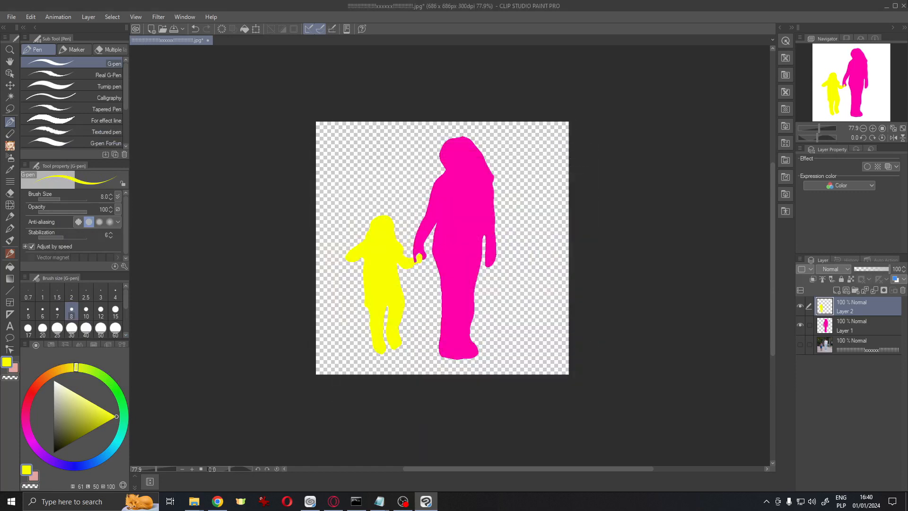
Return to the browser and enable both the Composable Lora and Latent Couple extensions
{"action": "left_click", "coordinate": [904, 6]}
{"action": "left_click", "coordinate": [483, 187]}
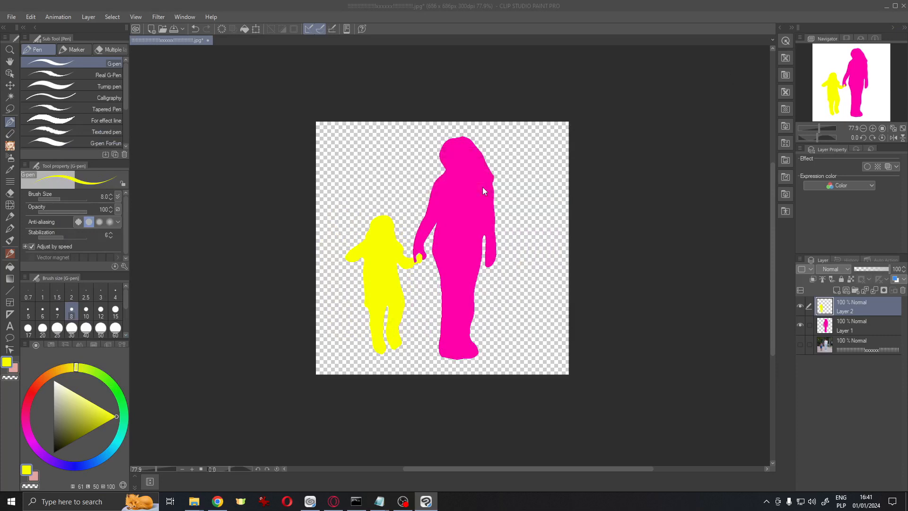
{"action": "scroll", "coordinate": [466, 227], "scroll_direction": "down", "scroll_amount": 15}
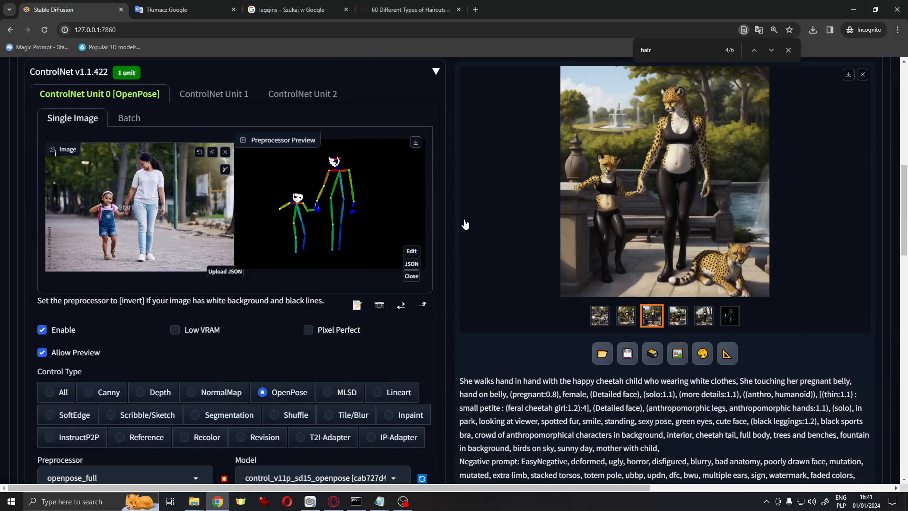
{"action": "scroll", "coordinate": [465, 224], "scroll_direction": "down", "scroll_amount": 1}
{"action": "left_click", "coordinate": [35, 154]}
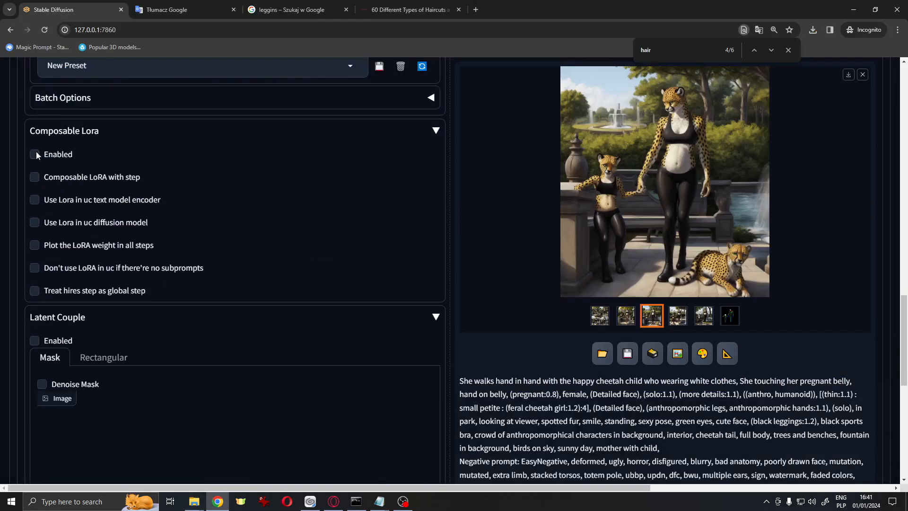
{"action": "left_click", "coordinate": [54, 344]}
Load the mask PNG from the file explorer into the Latent Couple mask image area
{"action": "left_click", "coordinate": [194, 501]}
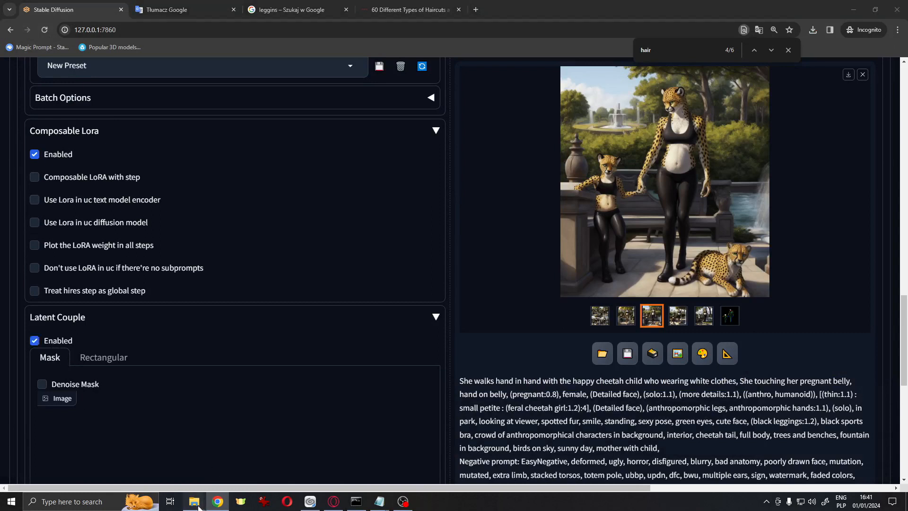
{"action": "left_click_drag", "start_coordinate": [431, 154], "coordinate": [135, 447]}
{"action": "scroll", "coordinate": [136, 453], "scroll_direction": "down", "scroll_amount": 5}
{"action": "scroll", "coordinate": [137, 453], "scroll_direction": "down", "scroll_amount": 4}
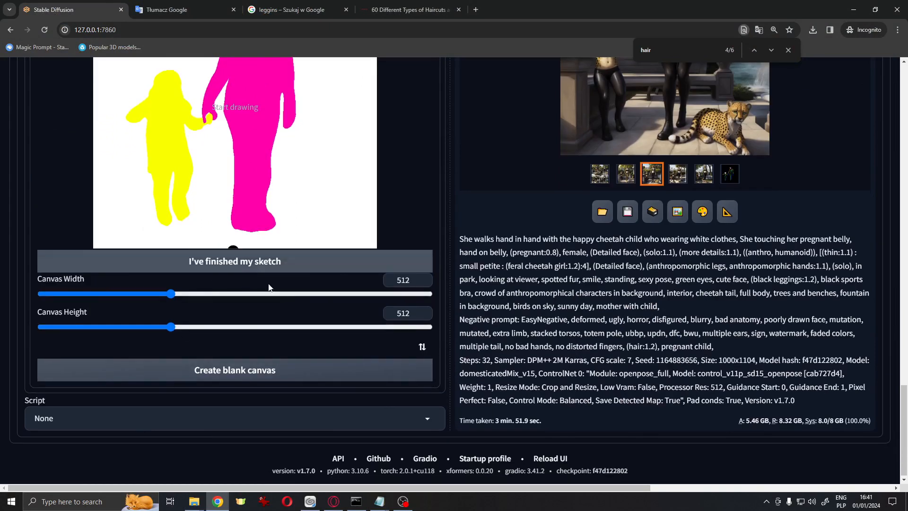
{"action": "scroll", "coordinate": [271, 277], "scroll_direction": "up", "scroll_amount": 4}
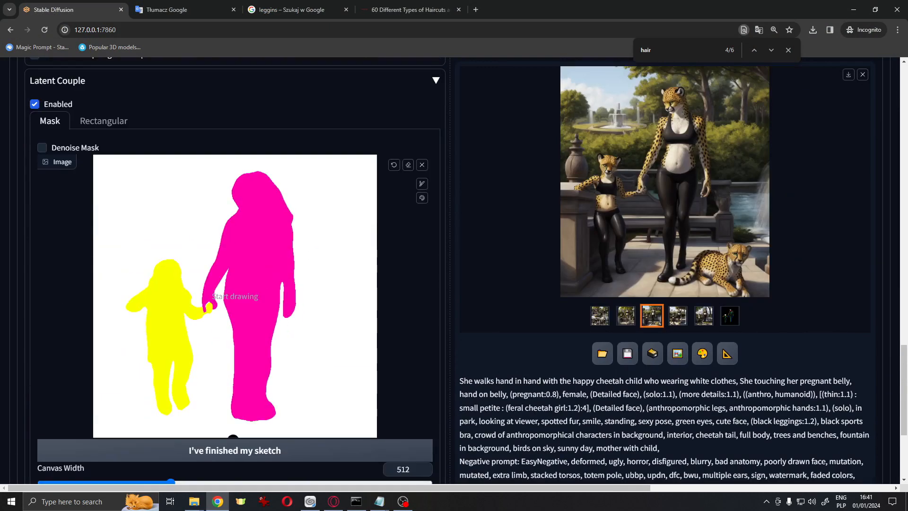
{"action": "scroll", "coordinate": [271, 277], "scroll_direction": "up", "scroll_amount": 15}
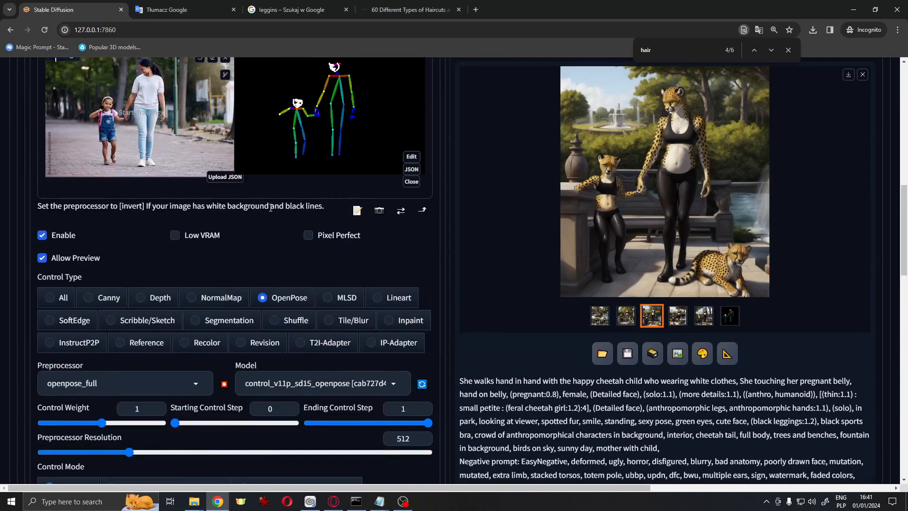
{"action": "scroll", "coordinate": [237, 226], "scroll_direction": "down", "scroll_amount": 3}
{"action": "scroll", "coordinate": [265, 293], "scroll_direction": "up", "scroll_amount": 2}
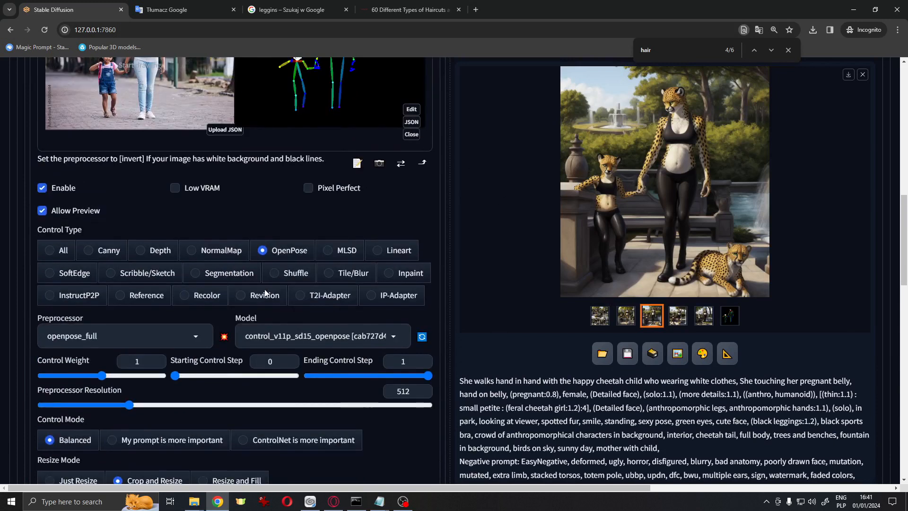
{"action": "scroll", "coordinate": [264, 293], "scroll_direction": "up", "scroll_amount": 10}
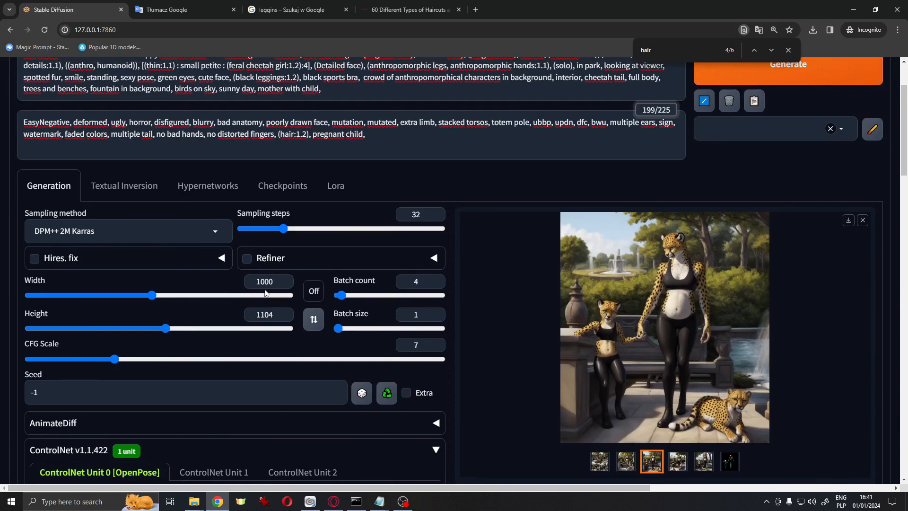
Set the image width and height to 1040
{"action": "left_click_drag", "start_coordinate": [152, 295], "coordinate": [159, 297]}
{"action": "left_click_drag", "start_coordinate": [164, 328], "coordinate": [159, 334]}
{"action": "scroll", "coordinate": [549, 241], "scroll_direction": "down", "scroll_amount": 13}
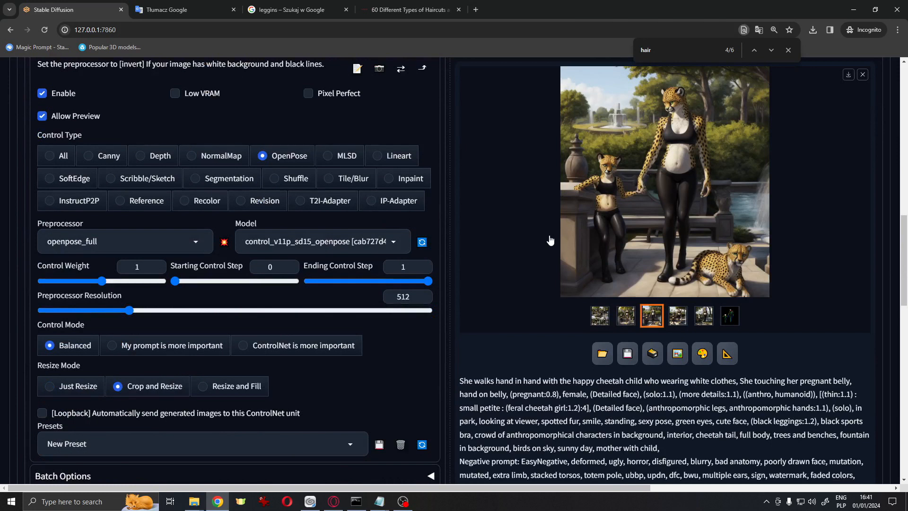
Finish the Latent Couple mask sketch so it splits into separate yellow and magenta areas
{"action": "scroll", "coordinate": [551, 240], "scroll_direction": "down", "scroll_amount": 10}
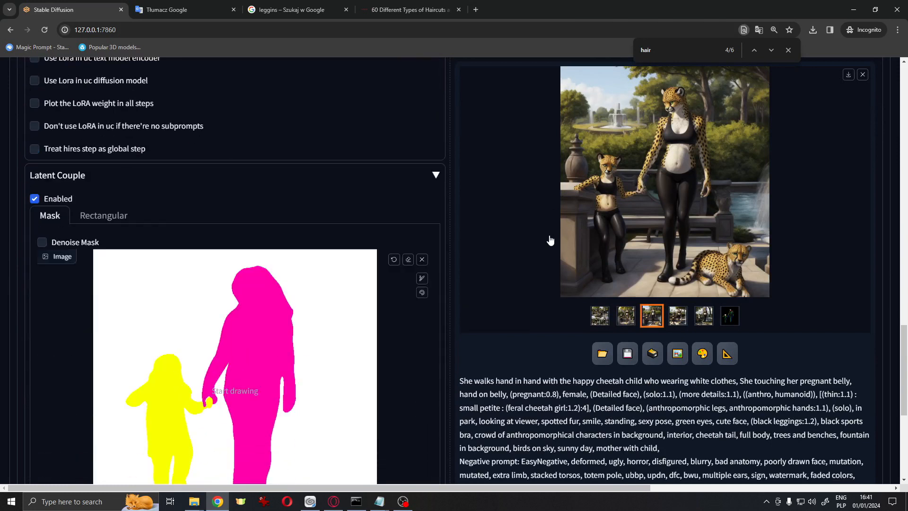
{"action": "scroll", "coordinate": [550, 241], "scroll_direction": "down", "scroll_amount": 5}
{"action": "scroll", "coordinate": [550, 240], "scroll_direction": "up", "scroll_amount": 4}
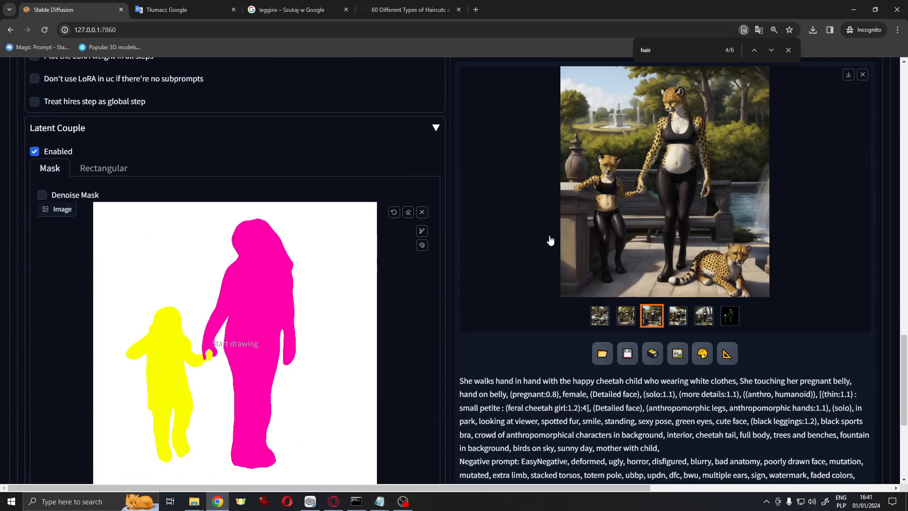
{"action": "scroll", "coordinate": [551, 240], "scroll_direction": "down", "scroll_amount": 5}
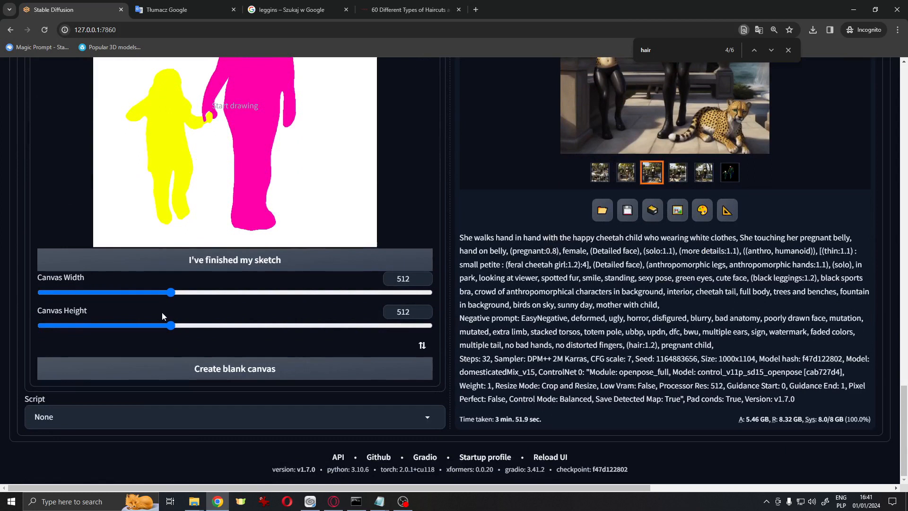
{"action": "left_click", "coordinate": [254, 270]}
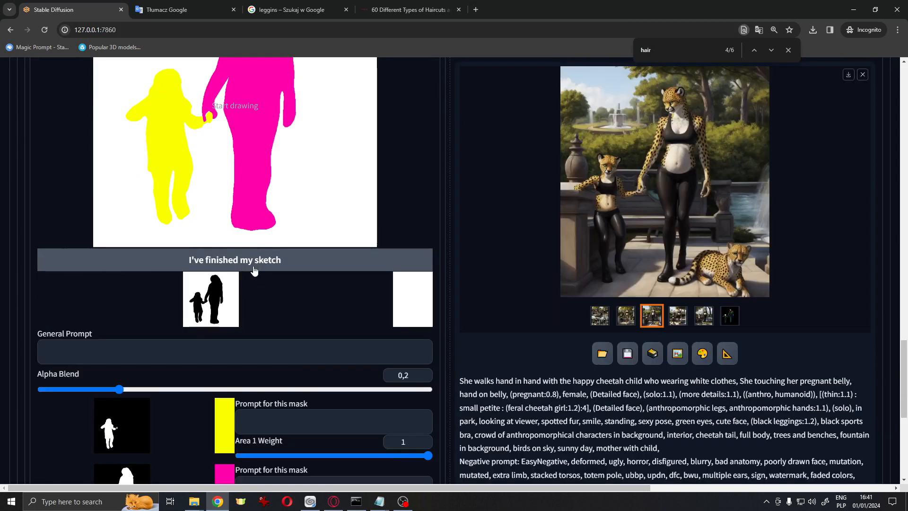
Enter the general prompt "masterpiece, best art ever, cute, in park, trees in background, birds on sky,"
{"action": "scroll", "coordinate": [268, 368], "scroll_direction": "down", "scroll_amount": 3}
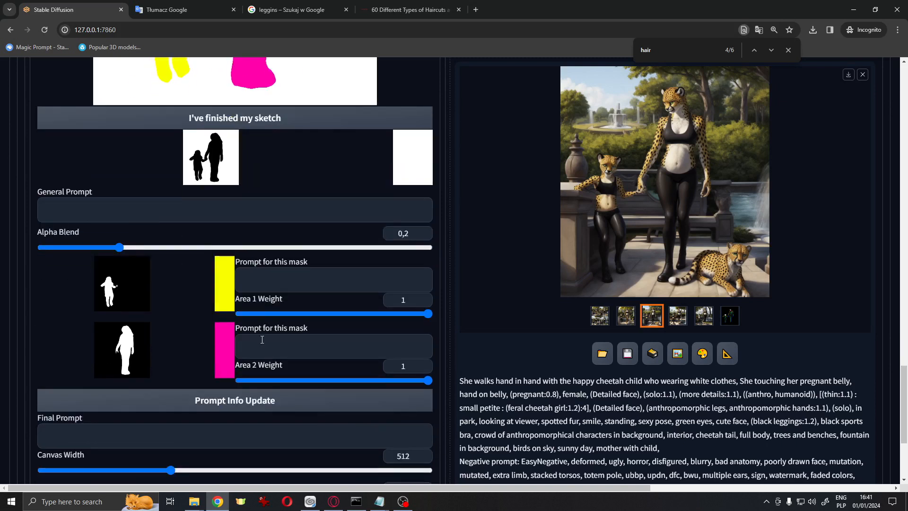
{"action": "left_click", "coordinate": [267, 354]}
{"action": "left_click", "coordinate": [222, 214]}
{"action": "scroll", "coordinate": [322, 325], "scroll_direction": "up", "scroll_amount": 8}
{"action": "scroll", "coordinate": [322, 325], "scroll_direction": "down", "scroll_amount": 7}
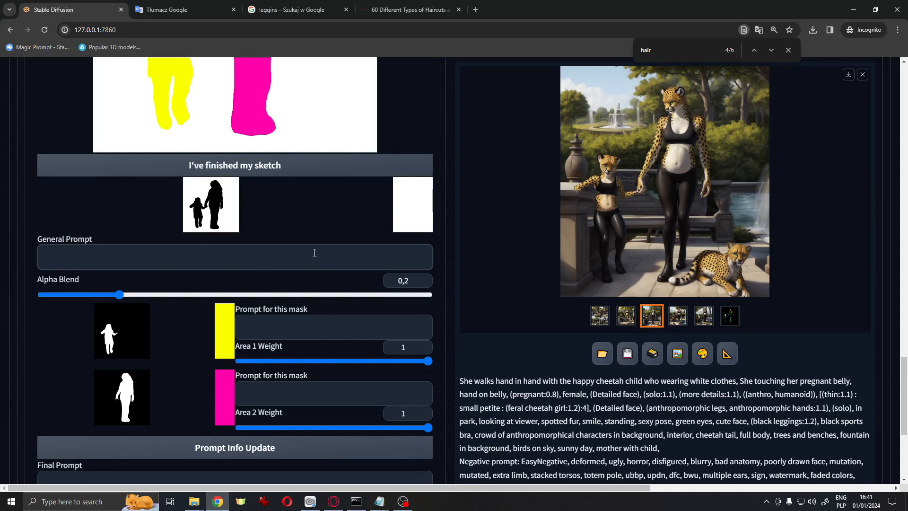
{"action": "type", "text": "masterpie3ce, best art ever"}
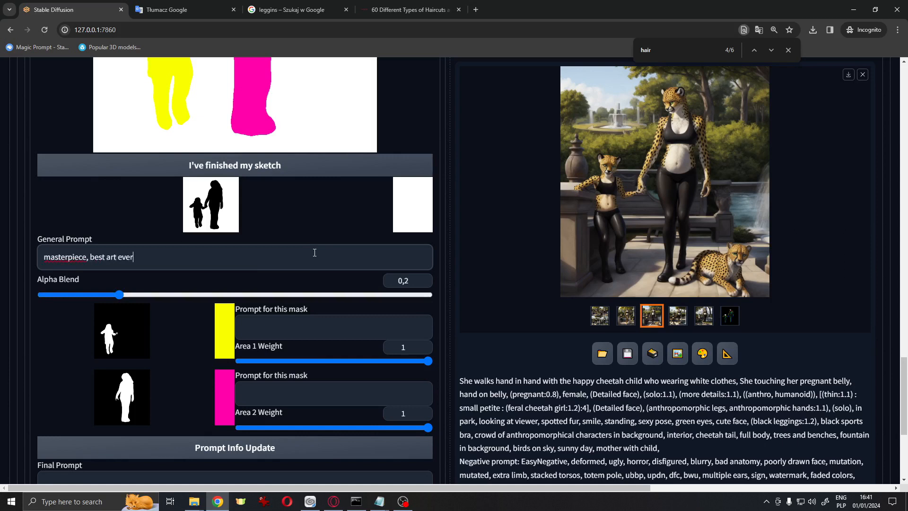
{"action": "type", "text": ", cute, in park, trees in background, bird"}
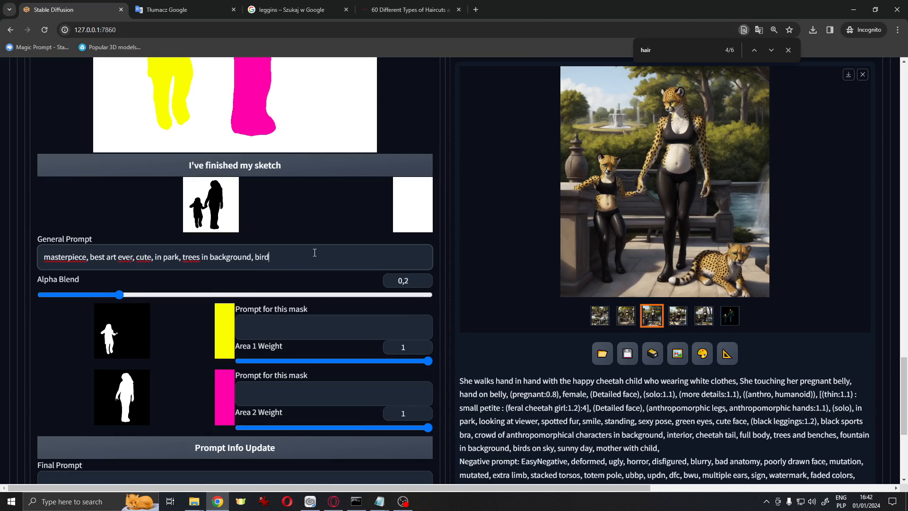
{"action": "type", "text": "sky"}
Copy the main positive prompt into the prompt for the magenta mother area
{"action": "scroll", "coordinate": [155, 256], "scroll_direction": "up", "scroll_amount": 20}
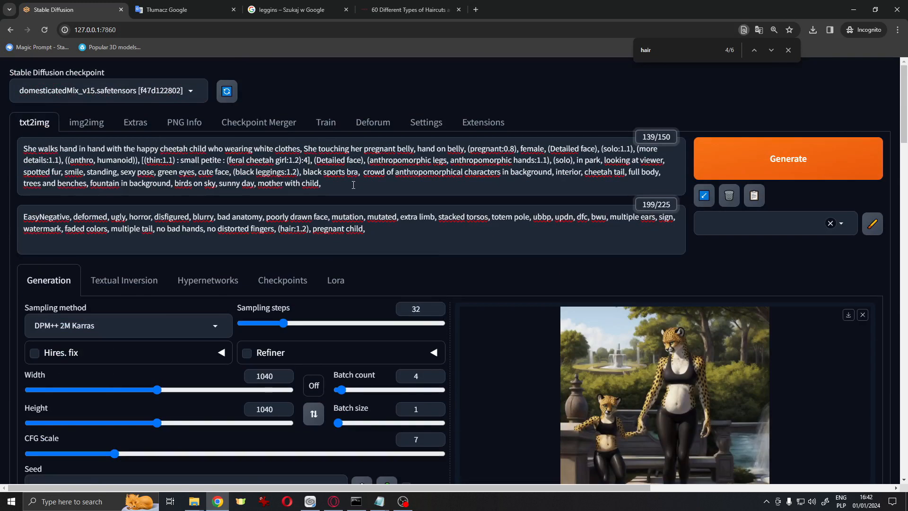
{"action": "left_click_drag", "start_coordinate": [353, 185], "coordinate": [0, 121]}
{"action": "key", "text": "ctrl+c"}
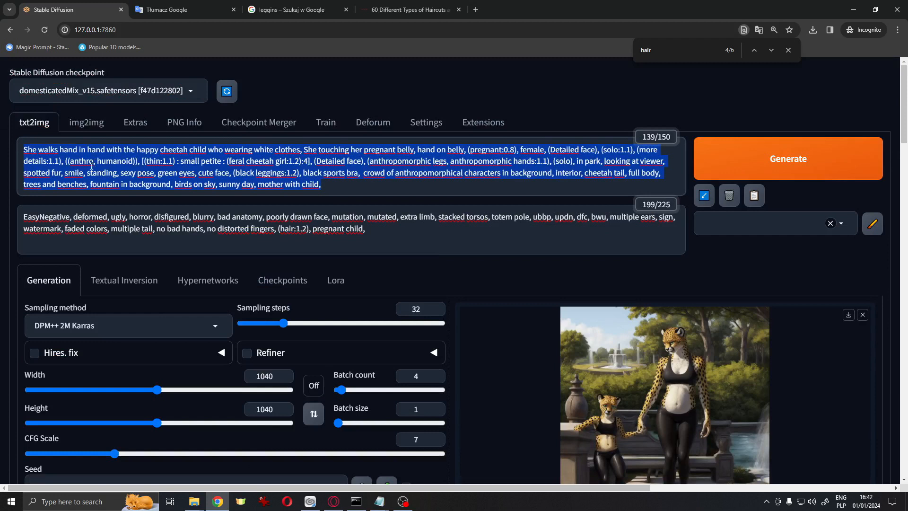
{"action": "scroll", "coordinate": [317, 306], "scroll_direction": "down", "scroll_amount": 20}
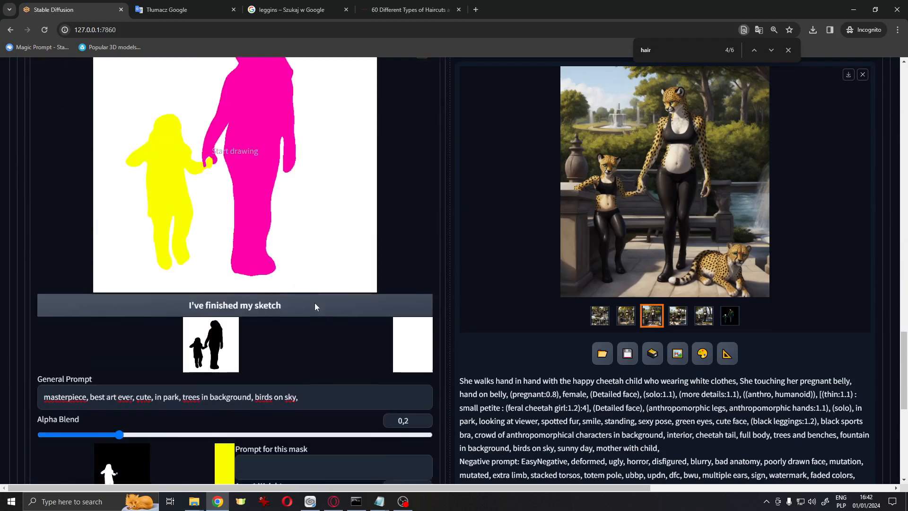
{"action": "scroll", "coordinate": [314, 306], "scroll_direction": "down", "scroll_amount": 5}
{"action": "left_click", "coordinate": [294, 257]}
{"action": "key", "text": "ctrl+v"}
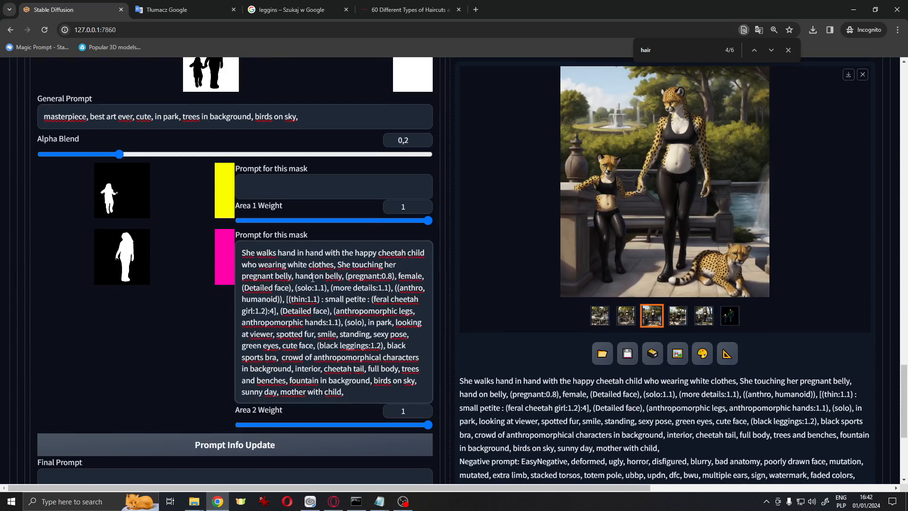
Copy the character descriptors from the mother prompt into the yellow child area prompt and add "masterpiece, best art ever"
{"action": "left_click", "coordinate": [373, 189]}
{"action": "left_click", "coordinate": [360, 311]}
{"action": "left_click_drag", "start_coordinate": [399, 275], "coordinate": [379, 323]}
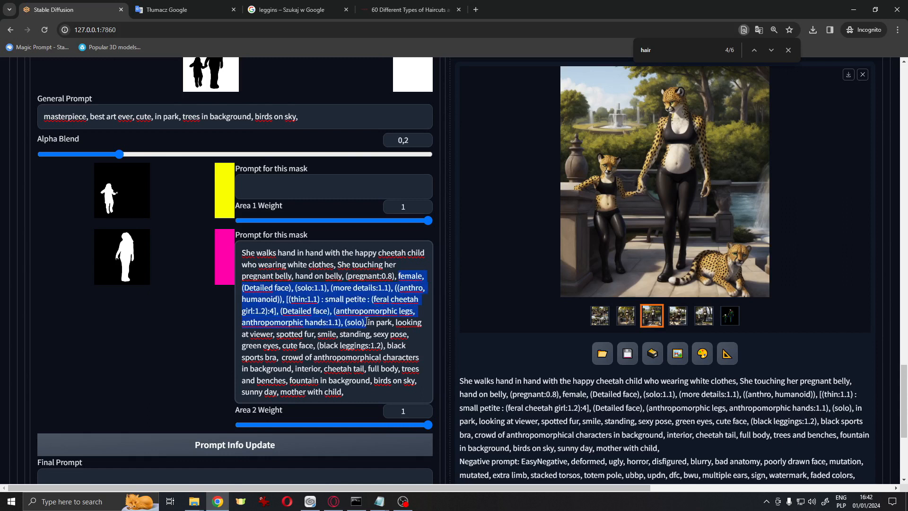
{"action": "key", "text": "ctrl+c"}
{"action": "scroll", "coordinate": [377, 253], "scroll_direction": "up", "scroll_amount": 1}
{"action": "left_click", "coordinate": [377, 189]}
{"action": "key", "text": "ctrl+v"}
{"action": "type", "text": "masterpiece, best art ever, child"}
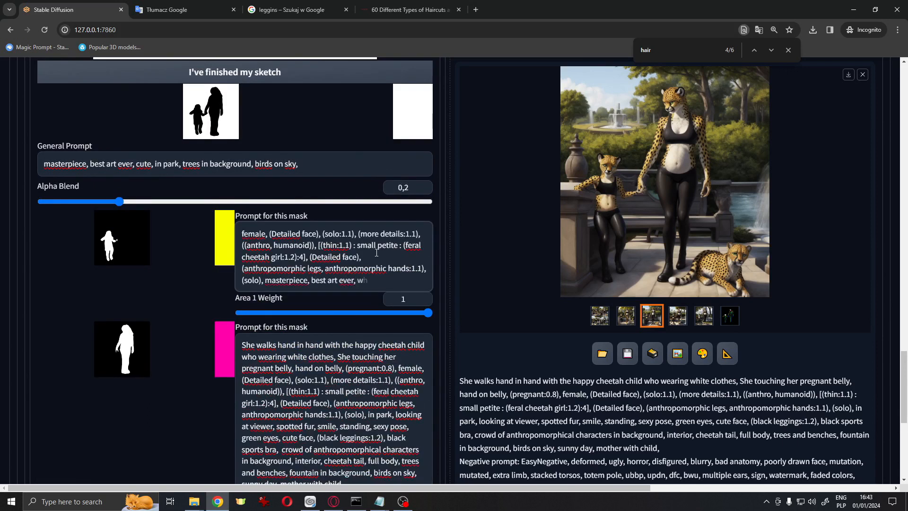
In the child prompt, change "feral cheetah girl" to "feral cheetah child" and delete "female"
{"action": "double_click", "coordinate": [277, 258]}
{"action": "type", "text": "child"}
{"action": "double_click", "coordinate": [254, 234]}
{"action": "key", "text": "Delete"}
{"action": "key", "text": "Delete"}
{"action": "key", "text": "Delete"}
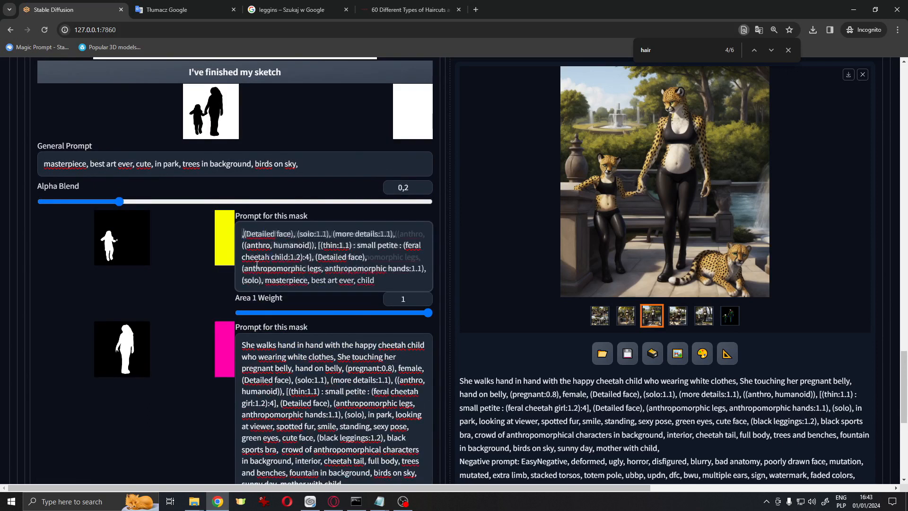
Add "colorful child clothing, short trousers, happy shild, it hold hand," to the child prompt
{"action": "left_click", "coordinate": [346, 281]}
{"action": "type", "text": "clothing, wcolorful"}
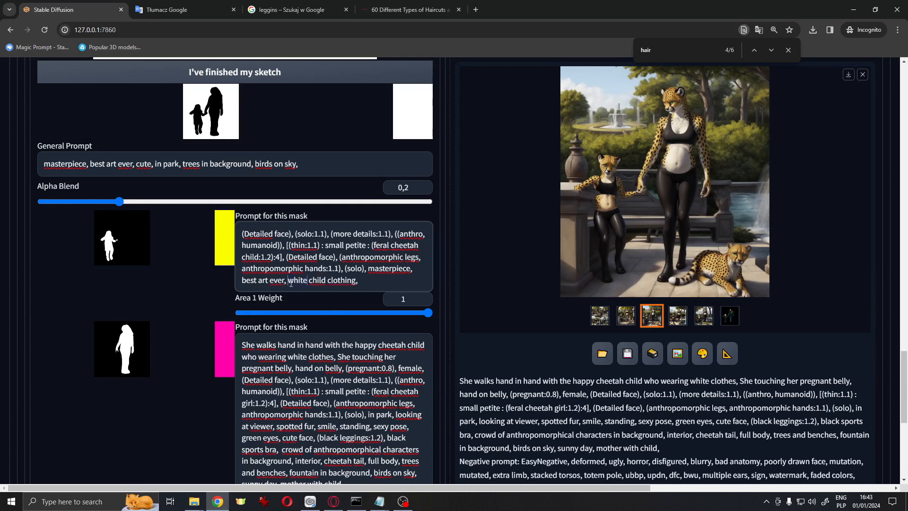
{"action": "left_click", "coordinate": [388, 292]}
{"action": "type", "text": "short trousers,"}
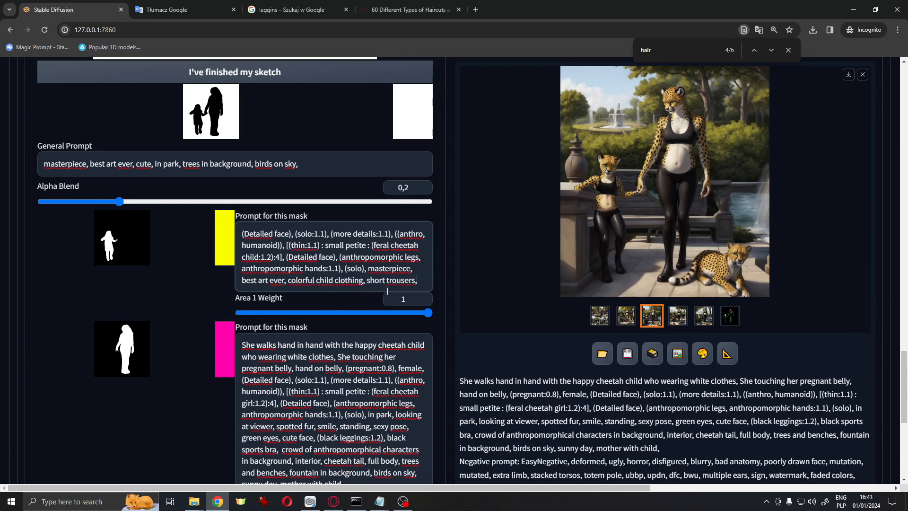
{"action": "type", "text": " happy shild, she hol"}
{"action": "key", "text": "BackSpace"}
{"action": "key", "text": "BackSpace"}
{"action": "key", "text": "BackSpace"}
{"action": "key", "text": "BackSpace"}
{"action": "key", "text": "BackSpace"}
{"action": "key", "text": "BackSpace"}
{"action": "key", "text": "BackSpace"}
{"action": "type", "text": "it hold hand,"}
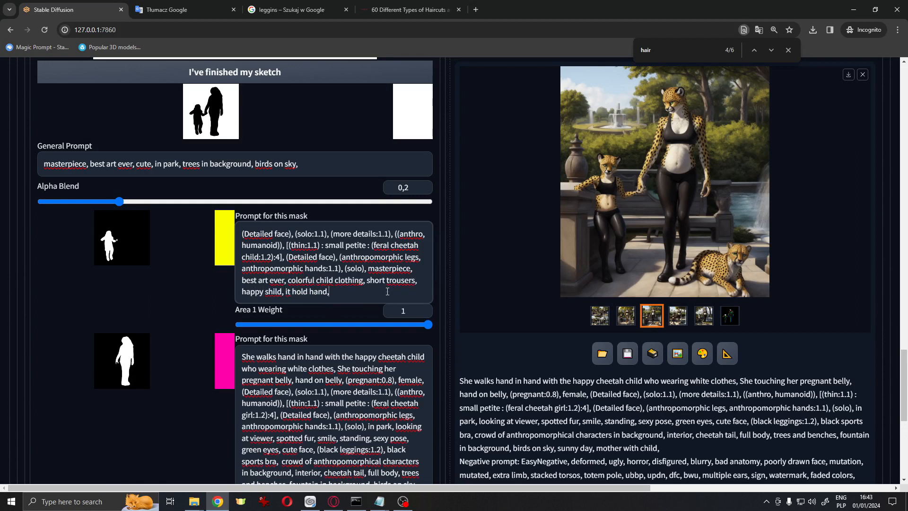
In the mother prompt, delete the white-clothes and belly-touching phrases and append "best art ever, masterpiece,"
{"action": "scroll", "coordinate": [294, 221], "scroll_direction": "down", "scroll_amount": 3}
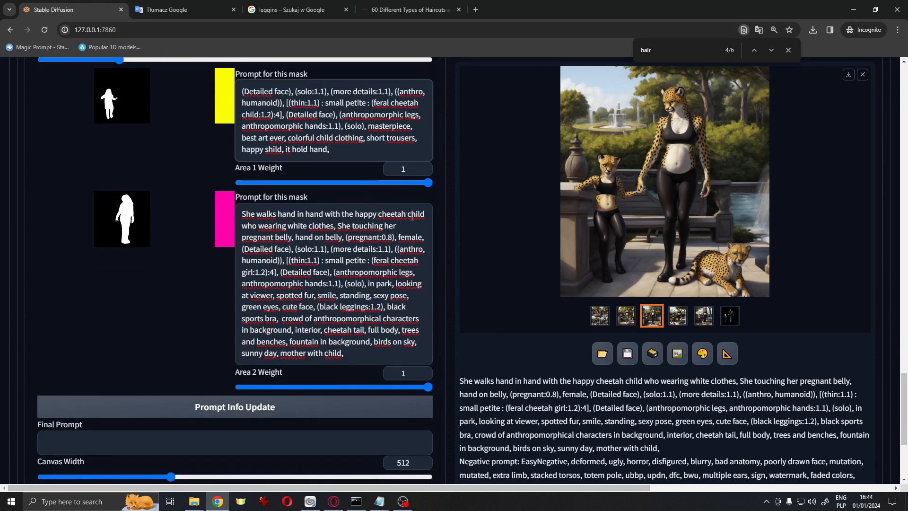
{"action": "left_click_drag", "start_coordinate": [329, 227], "coordinate": [204, 230]}
{"action": "key", "text": "Delete"}
{"action": "key", "text": "Delete"}
{"action": "key", "text": "BackSpace"}
{"action": "left_click_drag", "start_coordinate": [424, 226], "coordinate": [263, 226]}
{"action": "key", "text": "Delete"}
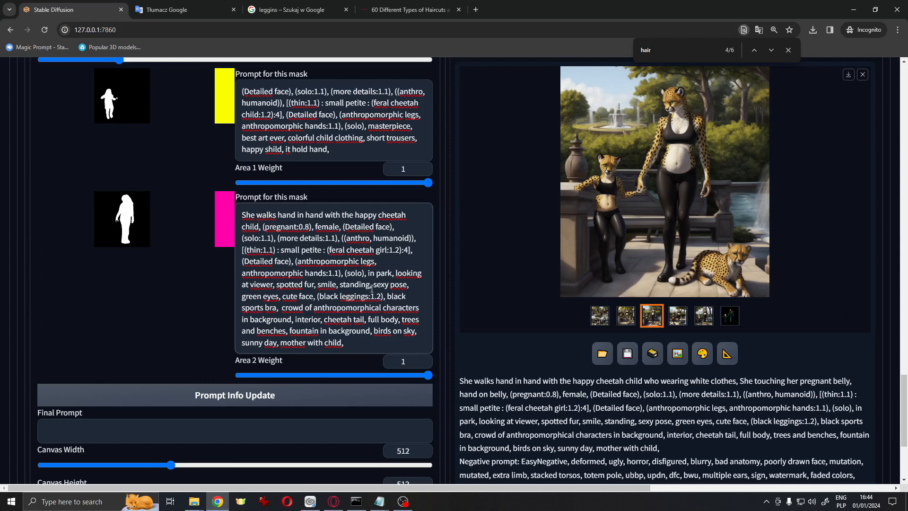
{"action": "type", "text": "best art ever, masterpiece,"}
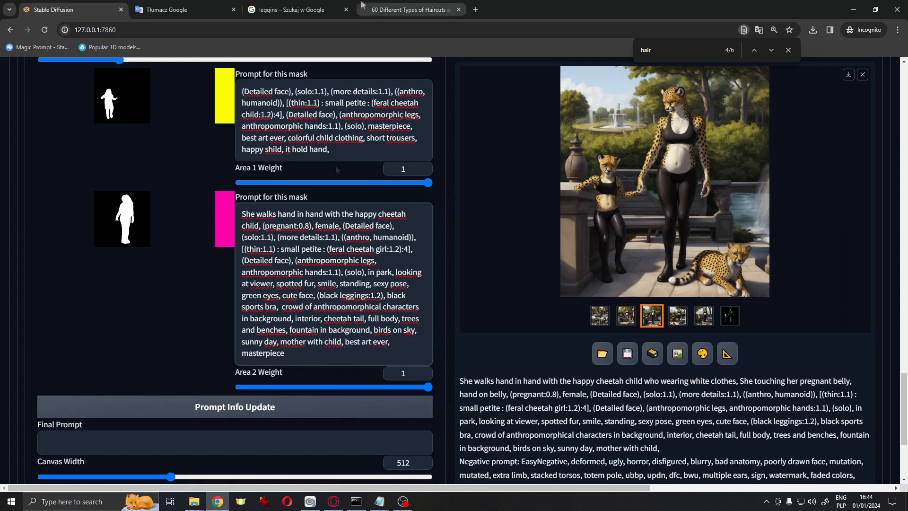
Append "playful, happines," to the child area prompt
{"action": "scroll", "coordinate": [332, 180], "scroll_direction": "up", "scroll_amount": 3}
{"action": "left_click", "coordinate": [379, 291]}
{"action": "type", "text": "playful, happines,"}
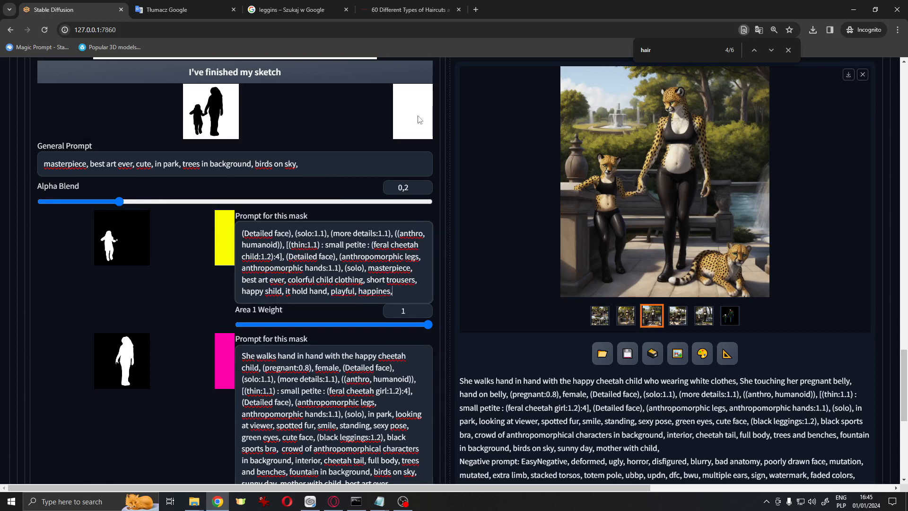
Run the prompt info update so the main prompt combines the general and both area prompts
{"action": "scroll", "coordinate": [466, 279], "scroll_direction": "down", "scroll_amount": 7}
{"action": "scroll", "coordinate": [473, 294], "scroll_direction": "up", "scroll_amount": 20}
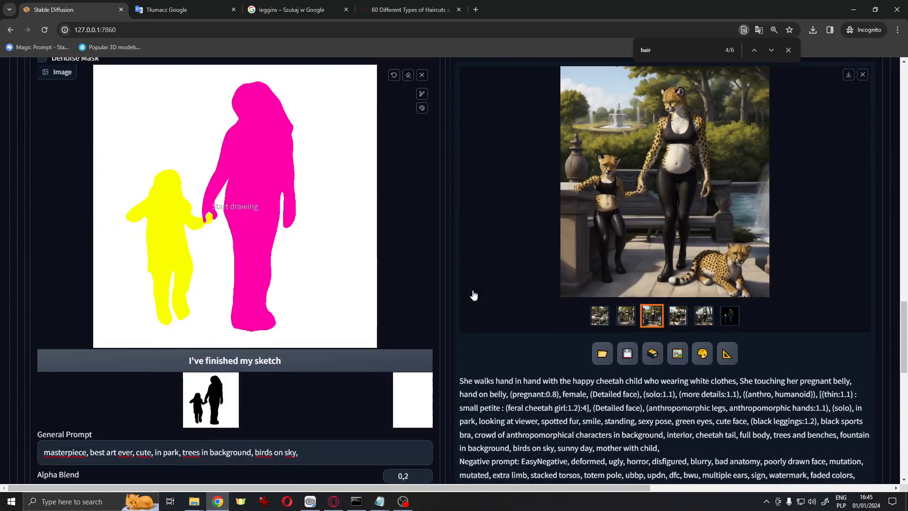
{"action": "scroll", "coordinate": [488, 392], "scroll_direction": "down", "scroll_amount": 14}
{"action": "left_click", "coordinate": [235, 222]}
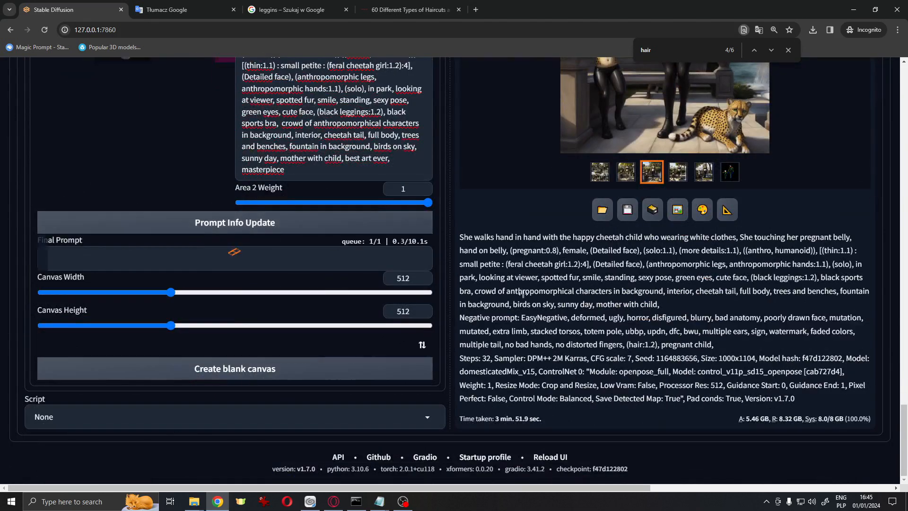
{"action": "scroll", "coordinate": [526, 299], "scroll_direction": "up", "scroll_amount": 20}
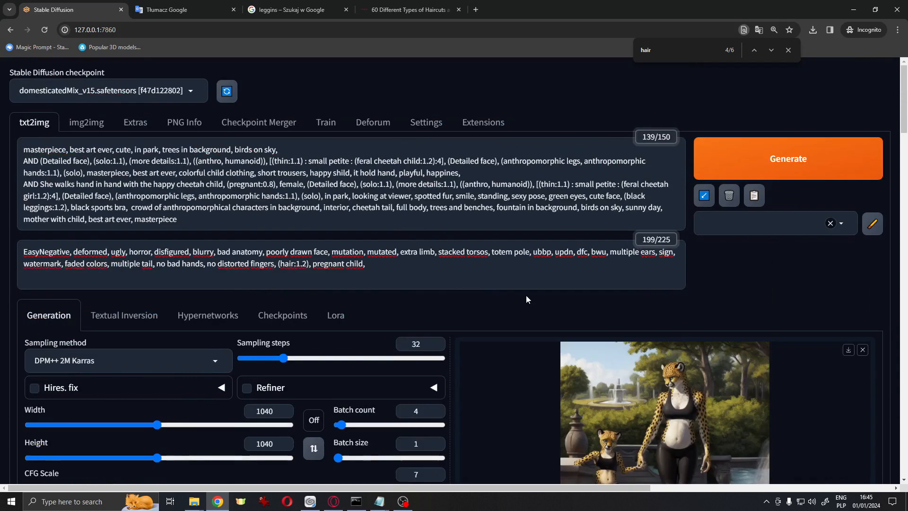
{"action": "left_click", "coordinate": [33, 162]}
{"action": "left_click", "coordinate": [150, 209]}
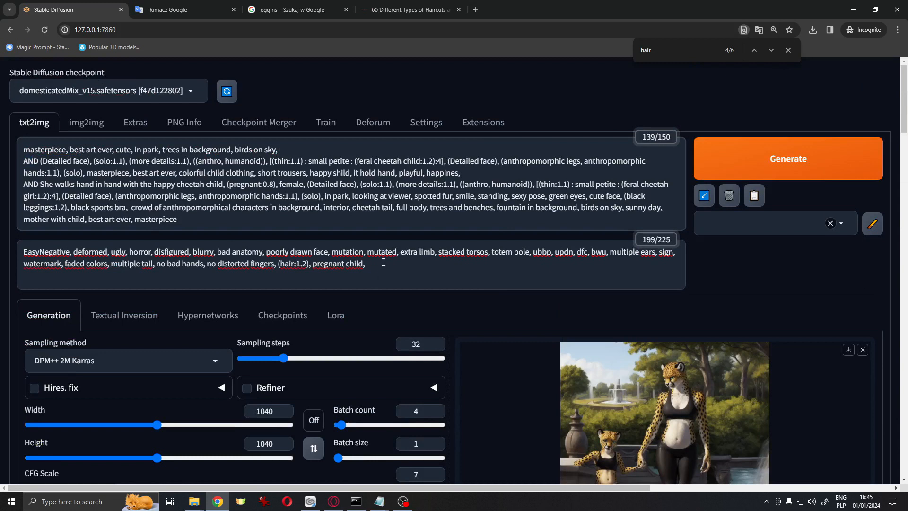
{"action": "scroll", "coordinate": [384, 262], "scroll_direction": "down", "scroll_amount": 5}
{"action": "scroll", "coordinate": [382, 262], "scroll_direction": "up", "scroll_amount": 5}
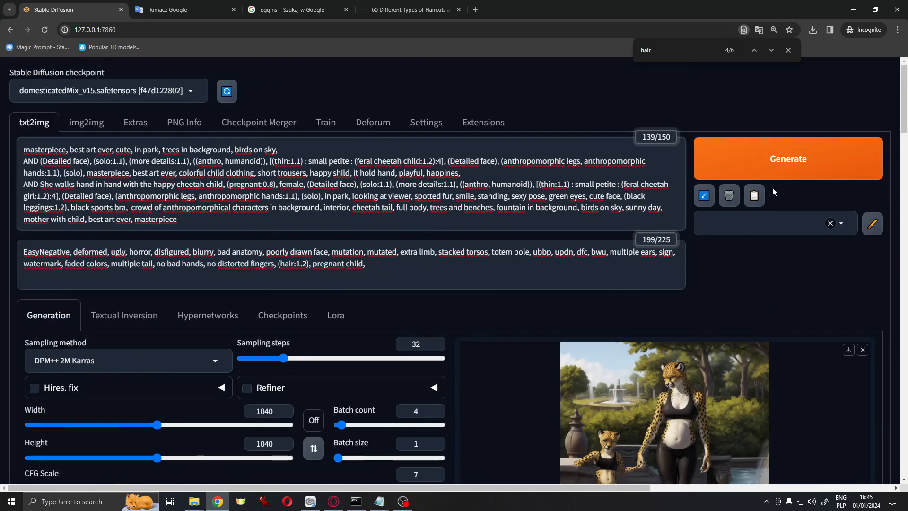
Generate the image batch and follow its progress in the console window
{"action": "left_click", "coordinate": [781, 173]}
{"action": "left_click", "coordinate": [356, 501]}
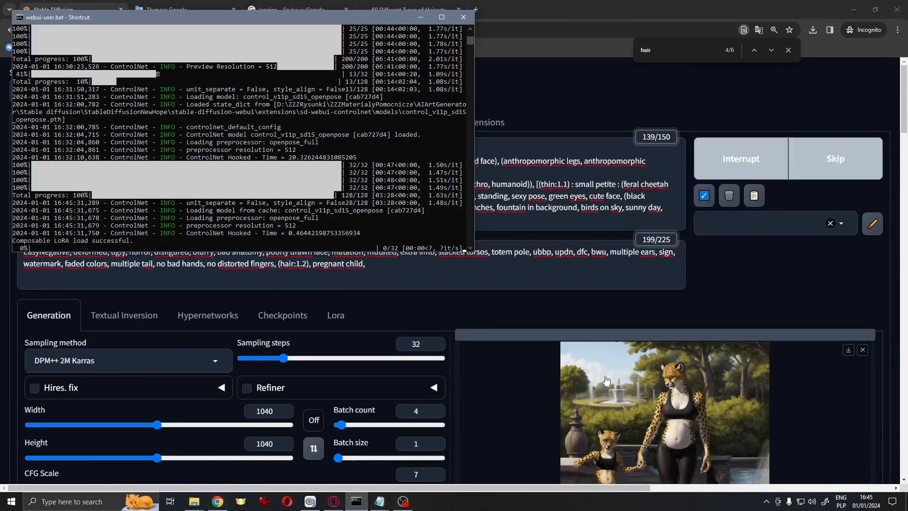
{"action": "scroll", "coordinate": [607, 380], "scroll_direction": "down", "scroll_amount": 1}
{"action": "scroll", "coordinate": [607, 381], "scroll_direction": "down", "scroll_amount": 1}
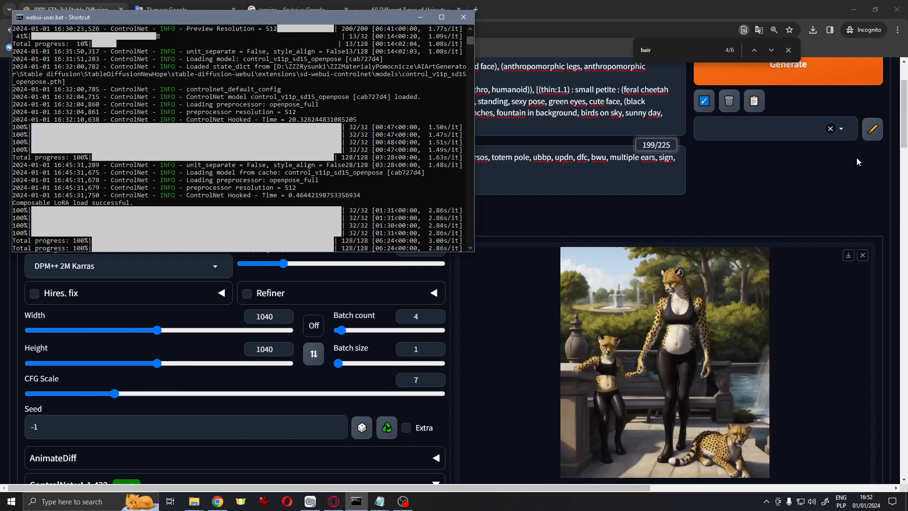
Browse the newly generated images in the full-screen viewer
{"action": "left_click", "coordinate": [743, 231]}
{"action": "scroll", "coordinate": [743, 231], "scroll_direction": "down", "scroll_amount": 4}
{"action": "left_click", "coordinate": [625, 316]}
{"action": "left_click", "coordinate": [667, 223]}
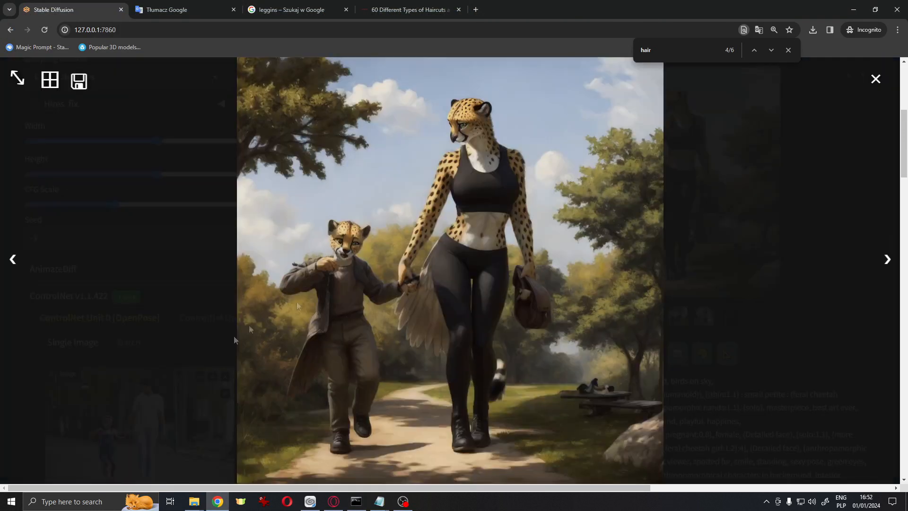
{"action": "left_click", "coordinate": [888, 259]}
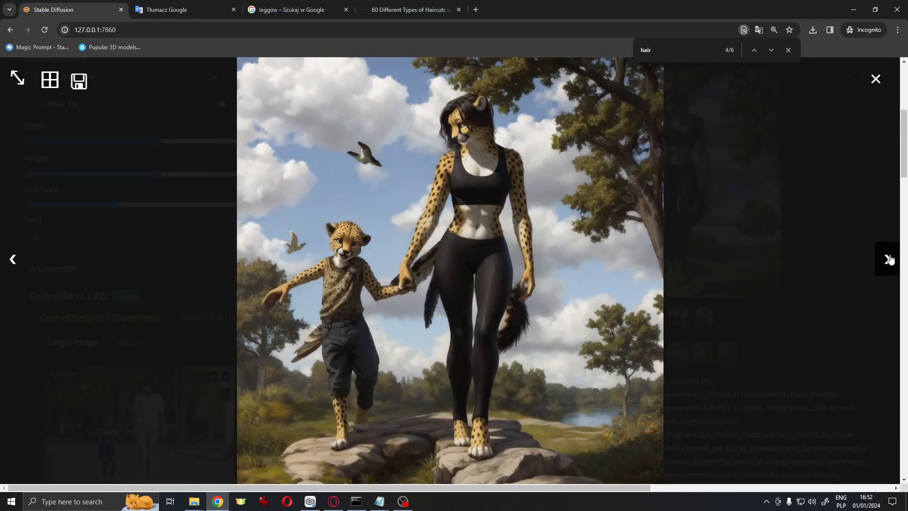
{"action": "left_click", "coordinate": [888, 260]}
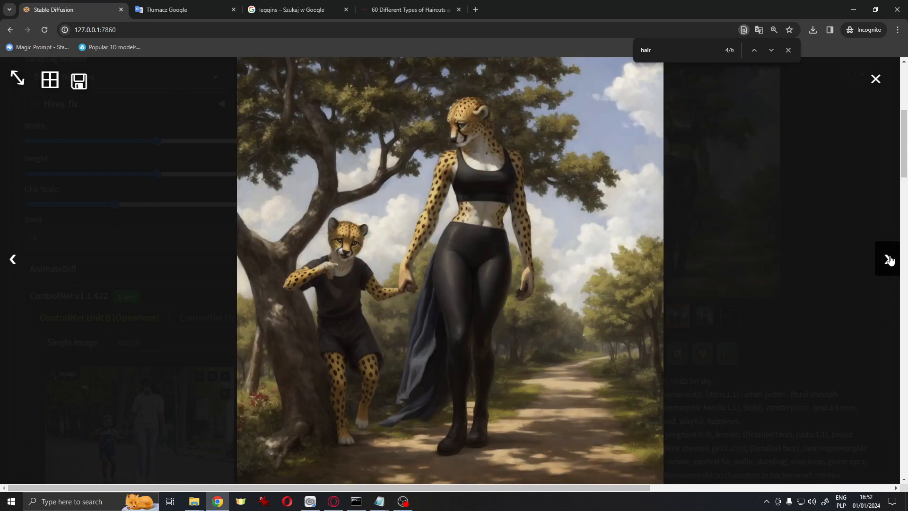
{"action": "left_click", "coordinate": [888, 260]}
{"action": "left_click", "coordinate": [16, 263]}
{"action": "left_click", "coordinate": [17, 265]}
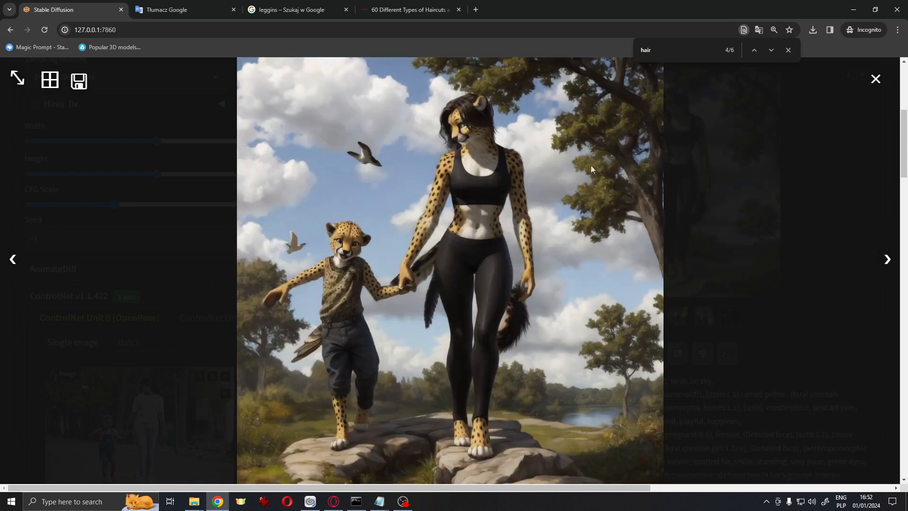
{"action": "left_click", "coordinate": [878, 80]}
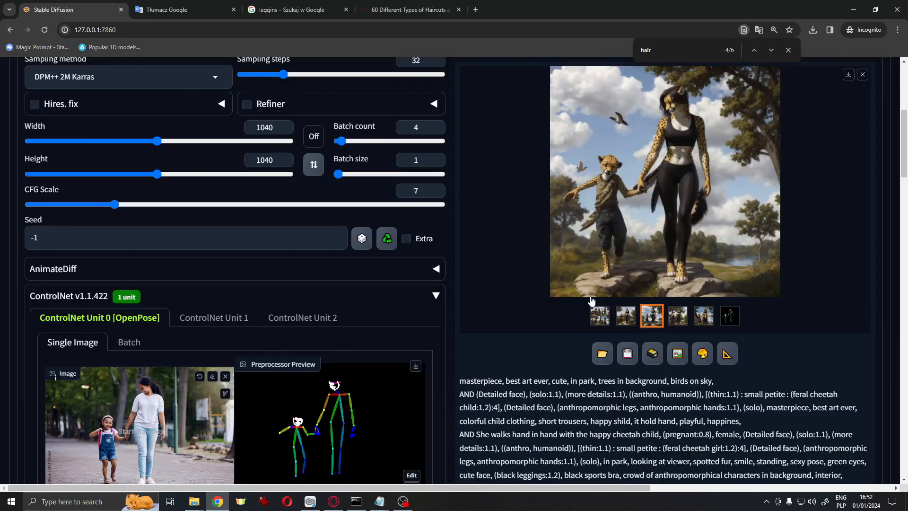
Open the chosen generated image from the output folder in an external viewer and inspect it zoomed in
{"action": "left_click", "coordinate": [602, 353]}
{"action": "double_click", "coordinate": [593, 364]}
{"action": "left_click_drag", "start_coordinate": [185, 472], "coordinate": [299, 472]}
{"action": "scroll", "coordinate": [490, 254], "scroll_direction": "down", "scroll_amount": 7}
{"action": "scroll", "coordinate": [478, 265], "scroll_direction": "up", "scroll_amount": 5}
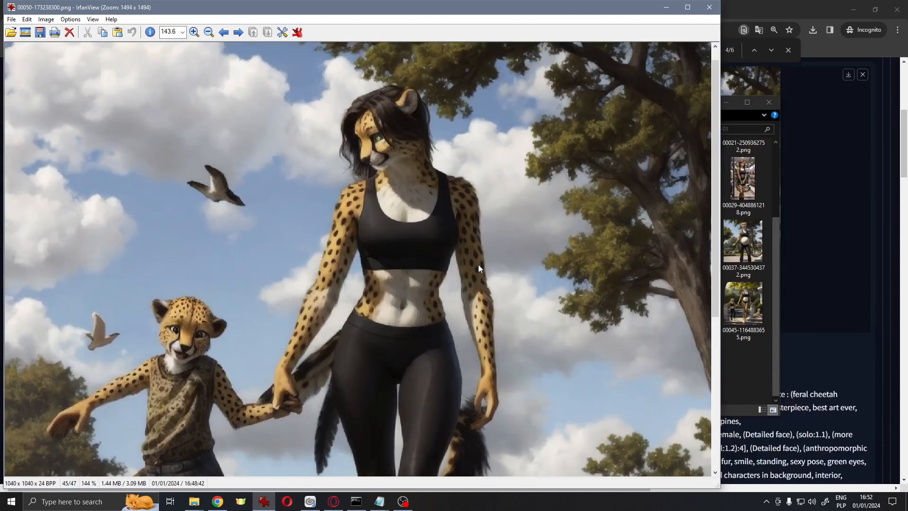
{"action": "scroll", "coordinate": [478, 265], "scroll_direction": "up", "scroll_amount": 5}
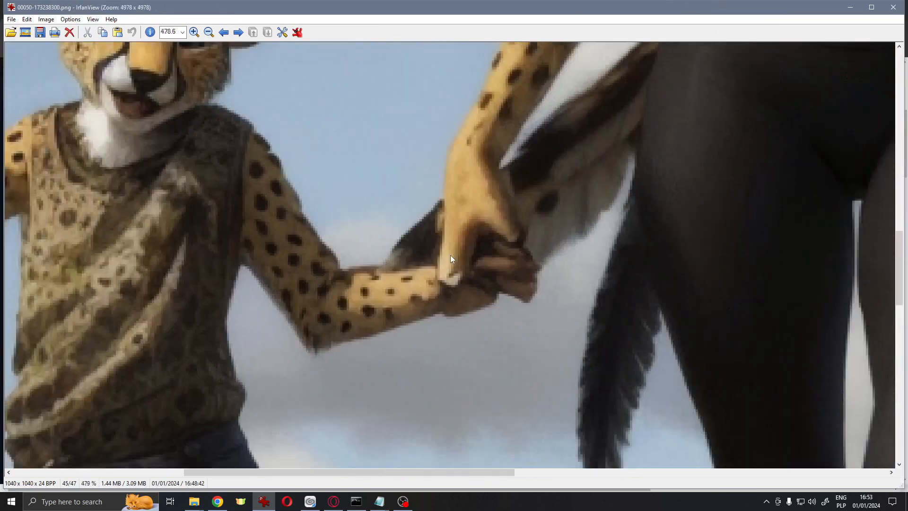
{"action": "scroll", "coordinate": [450, 258], "scroll_direction": "down", "scroll_amount": 6}
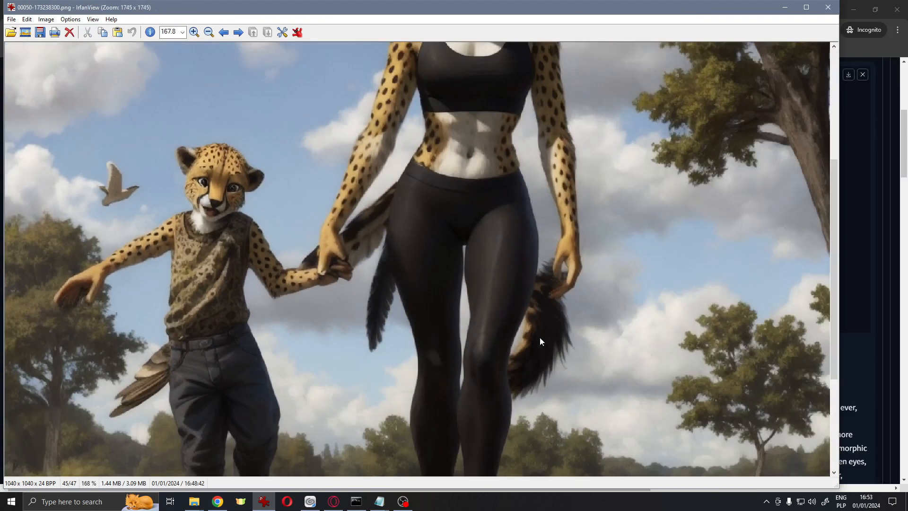
{"action": "scroll", "coordinate": [552, 342], "scroll_direction": "down", "scroll_amount": 2}
{"action": "scroll", "coordinate": [552, 341], "scroll_direction": "down", "scroll_amount": 2}
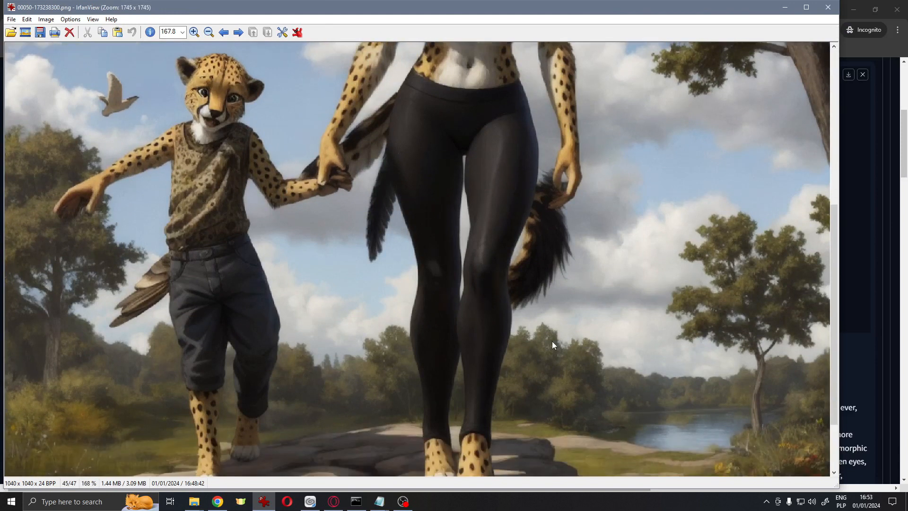
{"action": "scroll", "coordinate": [440, 169], "scroll_direction": "up", "scroll_amount": 4}
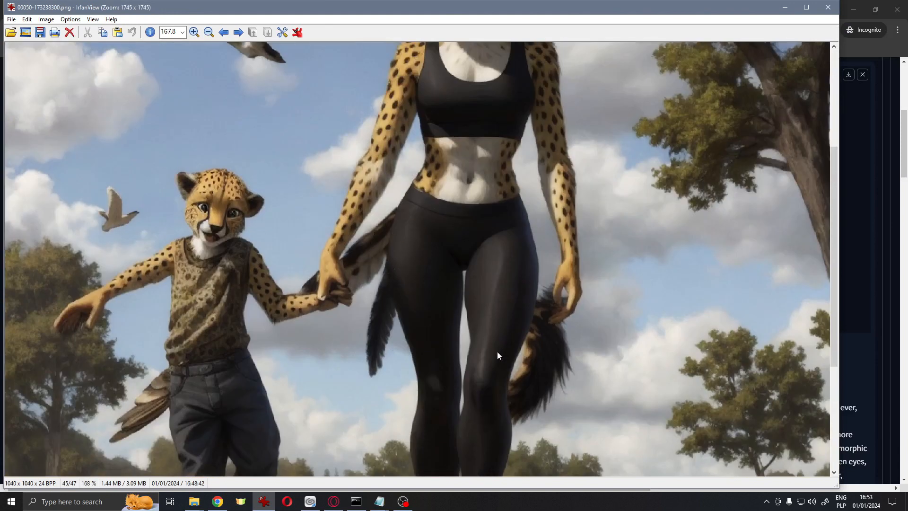
{"action": "scroll", "coordinate": [353, 154], "scroll_direction": "up", "scroll_amount": 6}
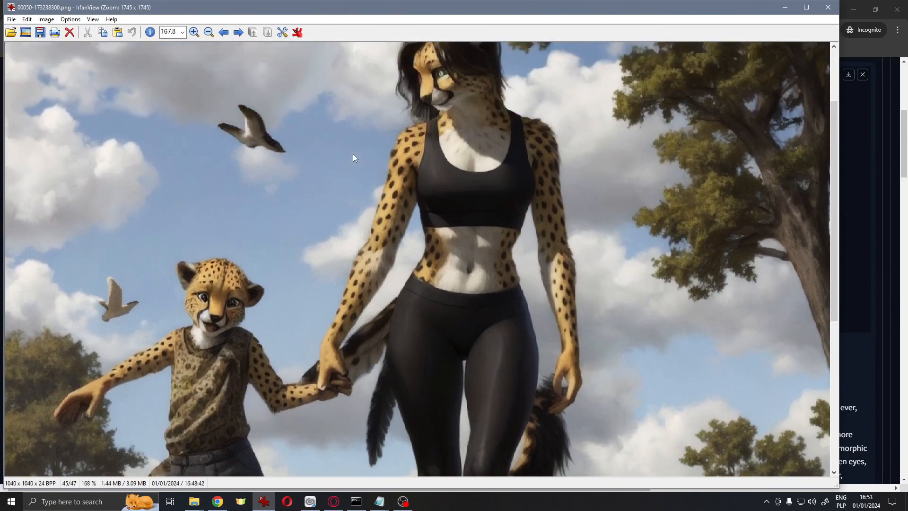
{"action": "scroll", "coordinate": [291, 175], "scroll_direction": "down", "scroll_amount": 6}
{"action": "scroll", "coordinate": [241, 152], "scroll_direction": "down", "scroll_amount": 1}
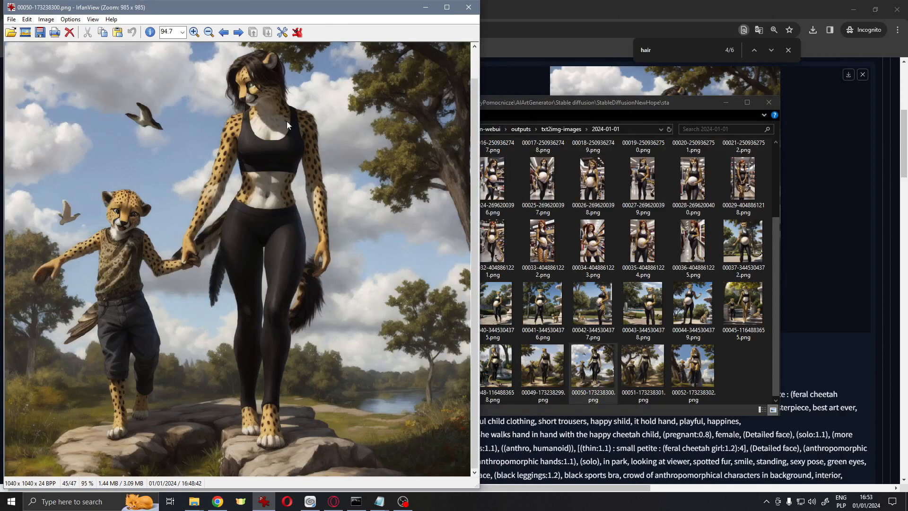
{"action": "left_click_drag", "start_coordinate": [320, 143], "coordinate": [193, 40]}
{"action": "left_click", "coordinate": [244, 106]}
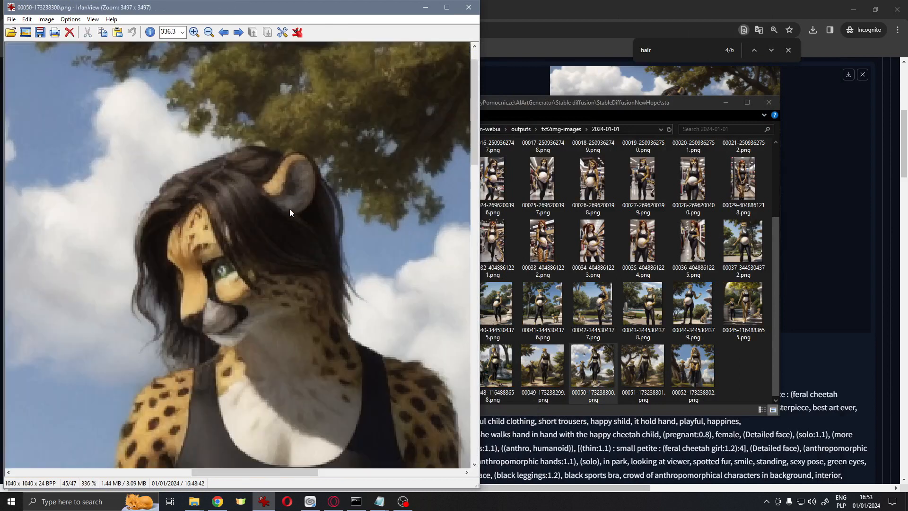
{"action": "scroll", "coordinate": [289, 212], "scroll_direction": "down", "scroll_amount": 10}
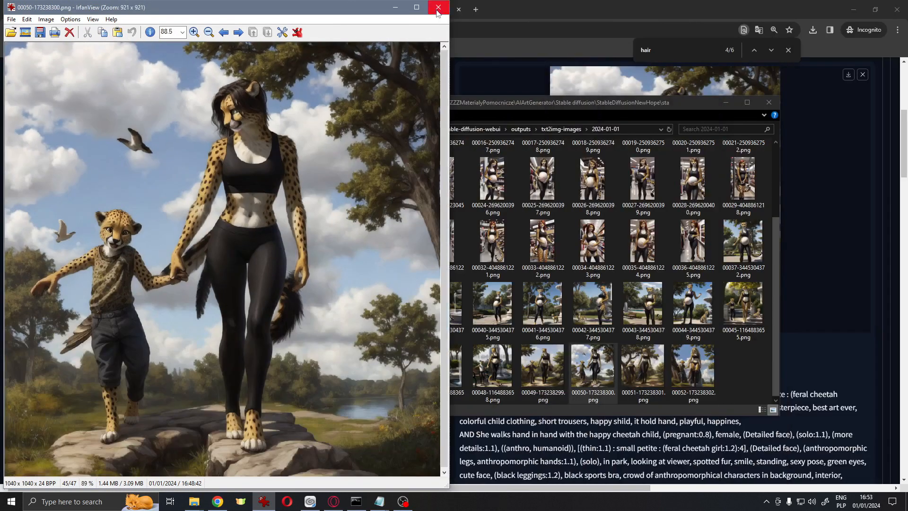
Close the viewer and move the chosen image into the forFurtherCheck folder
{"action": "left_click", "coordinate": [438, 9]}
{"action": "left_click_drag", "start_coordinate": [595, 368], "coordinate": [448, 279]}
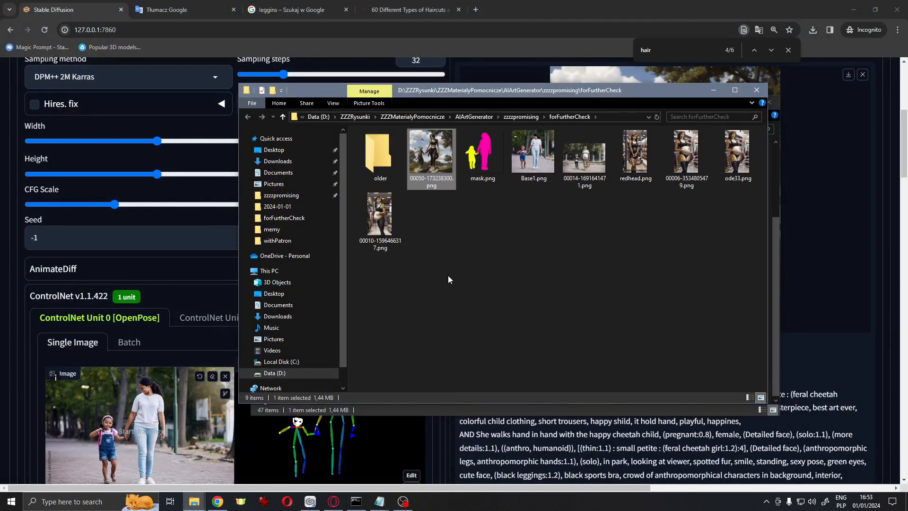
{"action": "key", "text": "alt+Tab"}
Undo the last three edits in the mother area prompt
{"action": "scroll", "coordinate": [420, 277], "scroll_direction": "down", "scroll_amount": 20}
{"action": "left_click", "coordinate": [377, 340]}
{"action": "key", "text": "ctrl+z"}
{"action": "key", "text": "ctrl+z"}
{"action": "key", "text": "ctrl+z"}
{"action": "key", "text": "ctrl+z"}
{"action": "key", "text": "ctrl+z"}
{"action": "key", "text": "ctrl+z"}
{"action": "key", "text": "ctrl+z"}
{"action": "key", "text": "ctrl+z"}
{"action": "key", "text": "ctrl+z"}
{"action": "key", "text": "ctrl+z"}
{"action": "key", "text": "ctrl+z"}
{"action": "key", "text": "ctrl+z"}
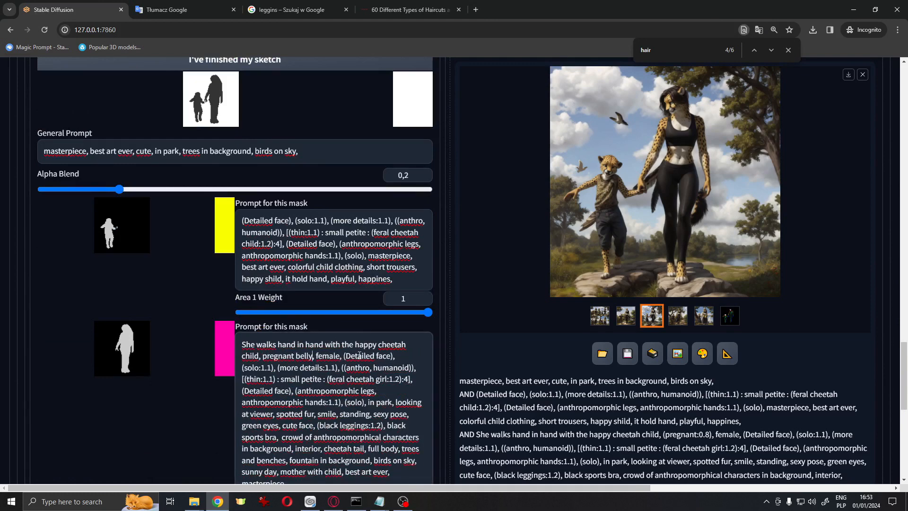
Open the other new images from the output folder in the viewer and compare them
{"action": "scroll", "coordinate": [360, 356], "scroll_direction": "down", "scroll_amount": 6}
{"action": "left_click", "coordinate": [360, 256]}
{"action": "scroll", "coordinate": [549, 326], "scroll_direction": "up", "scroll_amount": 7}
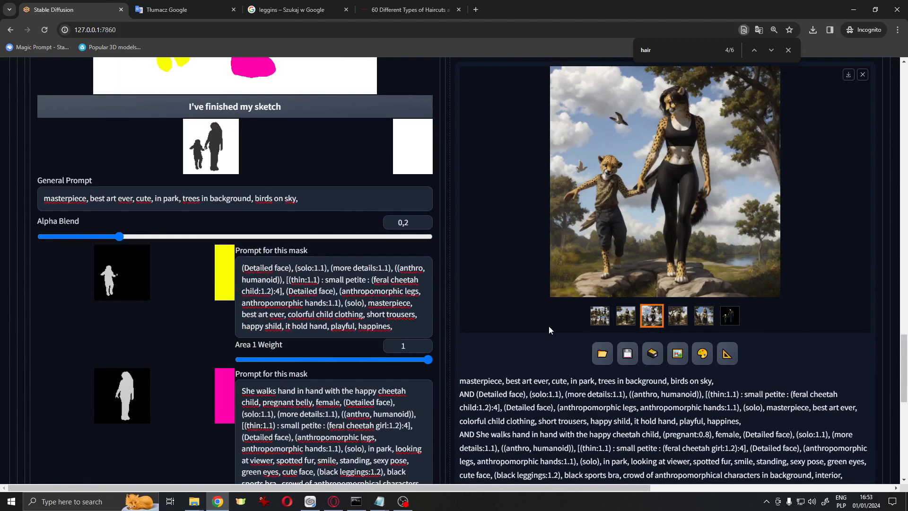
{"action": "left_click", "coordinate": [194, 502]}
{"action": "left_click", "coordinate": [292, 456]}
{"action": "double_click", "coordinate": [542, 367]}
{"action": "scroll", "coordinate": [142, 237], "scroll_direction": "up", "scroll_amount": 12}
{"action": "key", "text": "Escape"}
{"action": "double_click", "coordinate": [643, 366]}
{"action": "scroll", "coordinate": [131, 274], "scroll_direction": "up", "scroll_amount": 13}
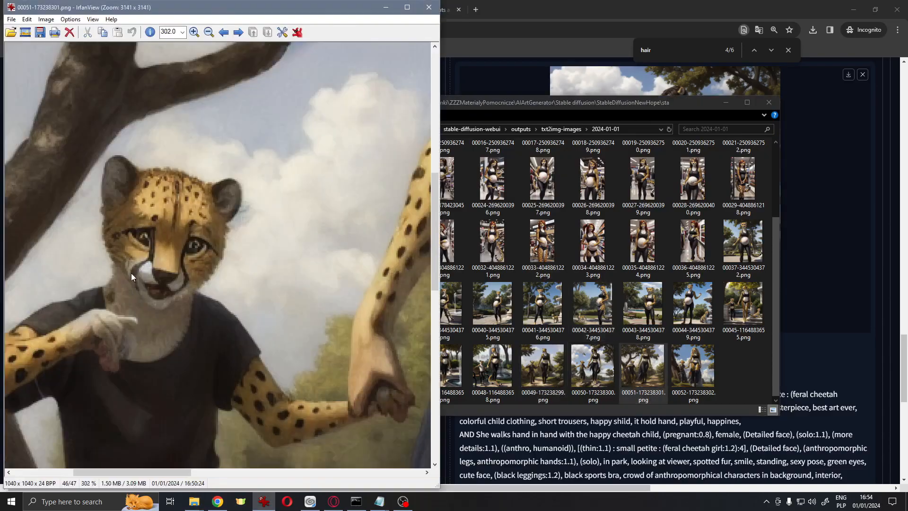
{"action": "key", "text": "space"}
{"action": "scroll", "coordinate": [262, 254], "scroll_direction": "down", "scroll_amount": 8}
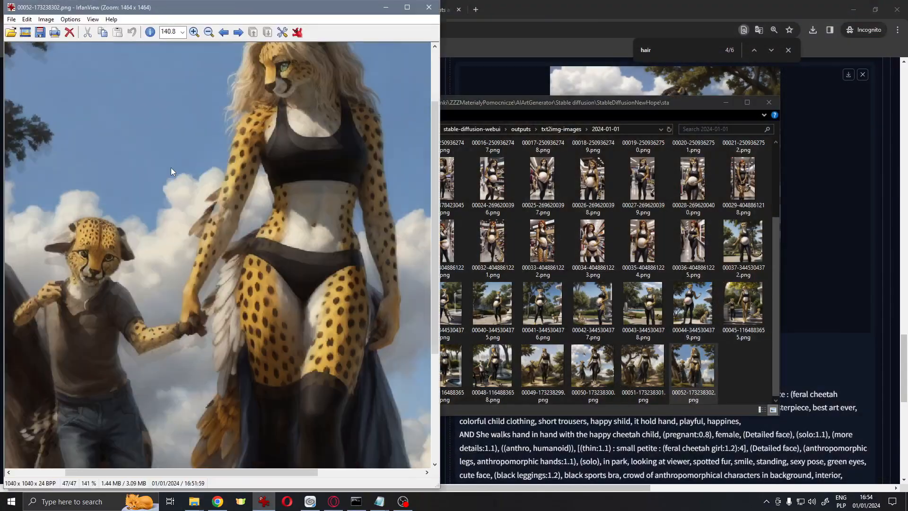
{"action": "key", "text": "Escape"}
Review the prompts, generation settings and ControlNet settings across the page
{"action": "left_click", "coordinate": [213, 165]}
{"action": "scroll", "coordinate": [535, 174], "scroll_direction": "up", "scroll_amount": 20}
{"action": "left_click", "coordinate": [898, 30]}
{"action": "left_click", "coordinate": [674, 263]}
{"action": "scroll", "coordinate": [688, 207], "scroll_direction": "down", "scroll_amount": 12}
{"action": "scroll", "coordinate": [325, 334], "scroll_direction": "up", "scroll_amount": 12}
{"action": "scroll", "coordinate": [325, 333], "scroll_direction": "down", "scroll_amount": 15}
{"action": "scroll", "coordinate": [402, 255], "scroll_direction": "down", "scroll_amount": 8}
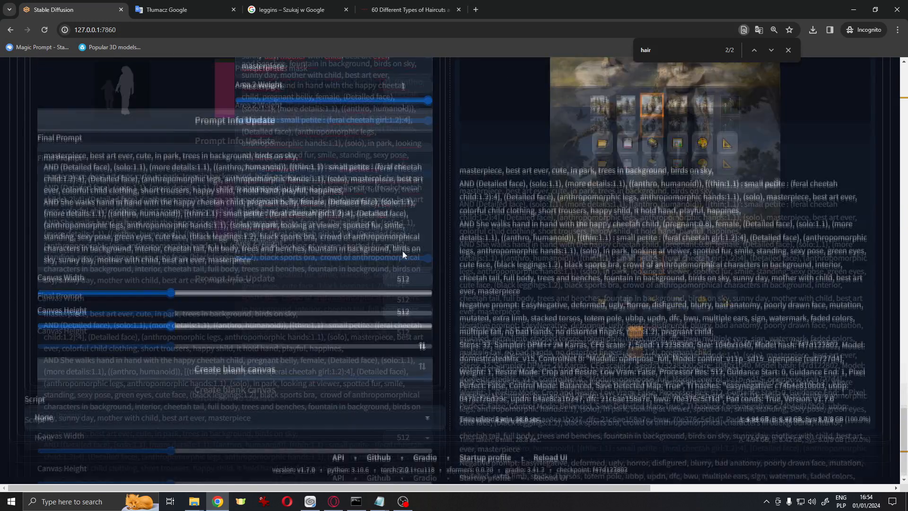
{"action": "scroll", "coordinate": [402, 255], "scroll_direction": "up", "scroll_amount": 10}
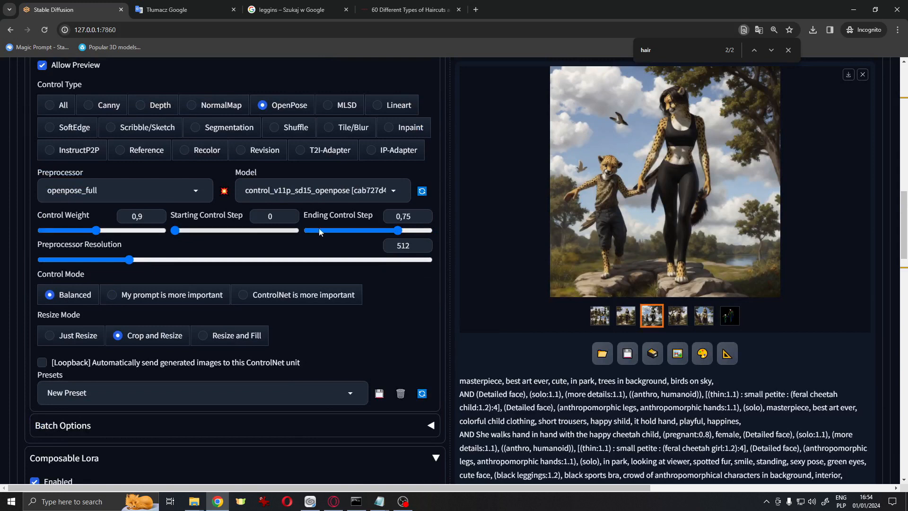
{"action": "scroll", "coordinate": [461, 252], "scroll_direction": "up", "scroll_amount": 3}
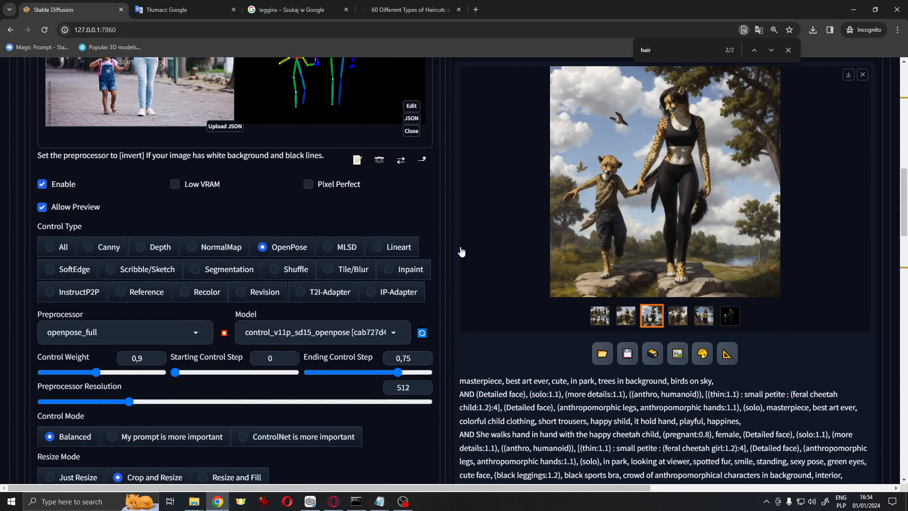
{"action": "scroll", "coordinate": [461, 251], "scroll_direction": "up", "scroll_amount": 15}
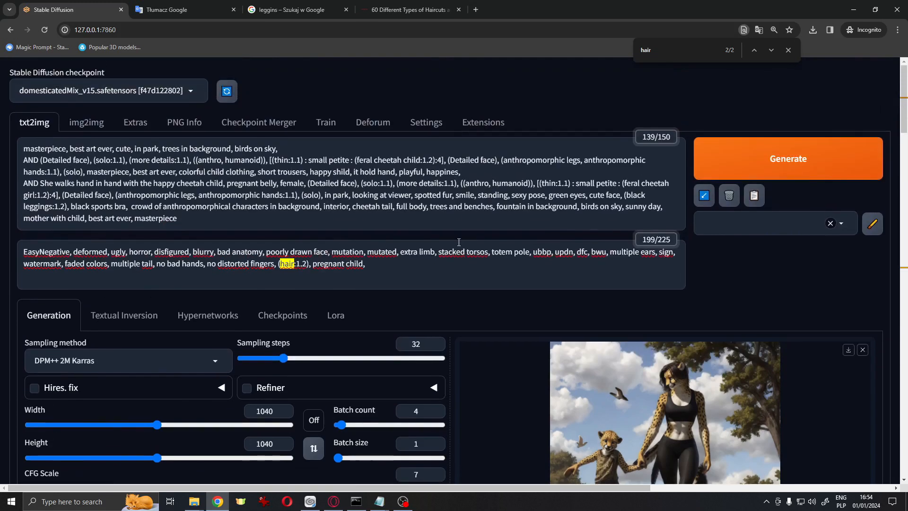
{"action": "scroll", "coordinate": [463, 242], "scroll_direction": "down", "scroll_amount": 4}
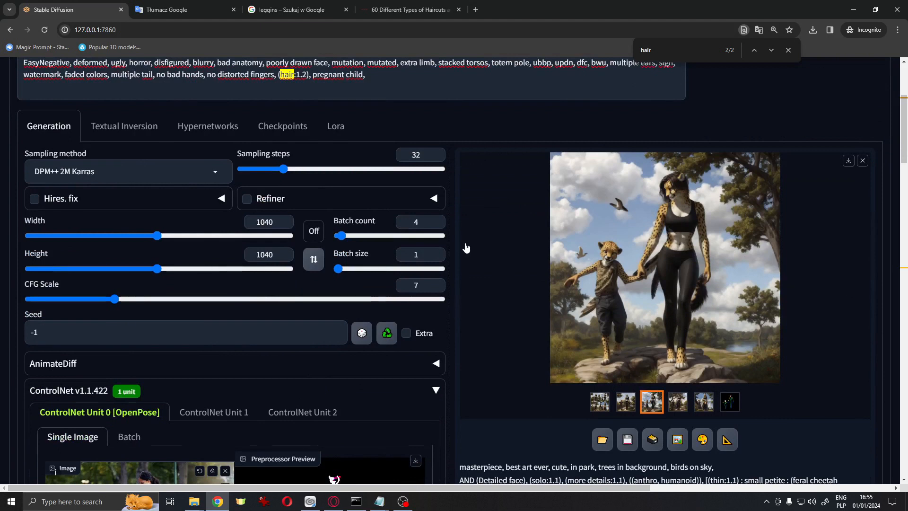
{"action": "scroll", "coordinate": [466, 247], "scroll_direction": "up", "scroll_amount": 4}
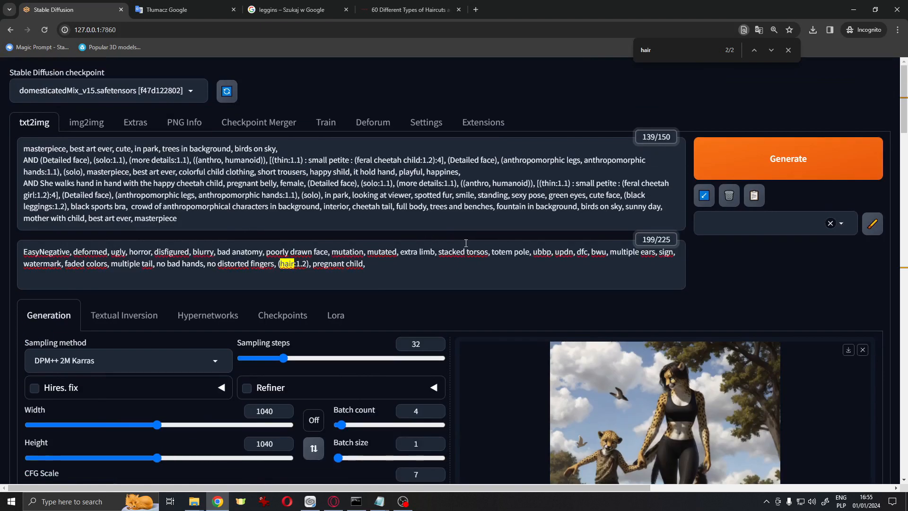
{"action": "scroll", "coordinate": [465, 244], "scroll_direction": "down", "scroll_amount": 3}
{"action": "scroll", "coordinate": [466, 247], "scroll_direction": "up", "scroll_amount": 4}
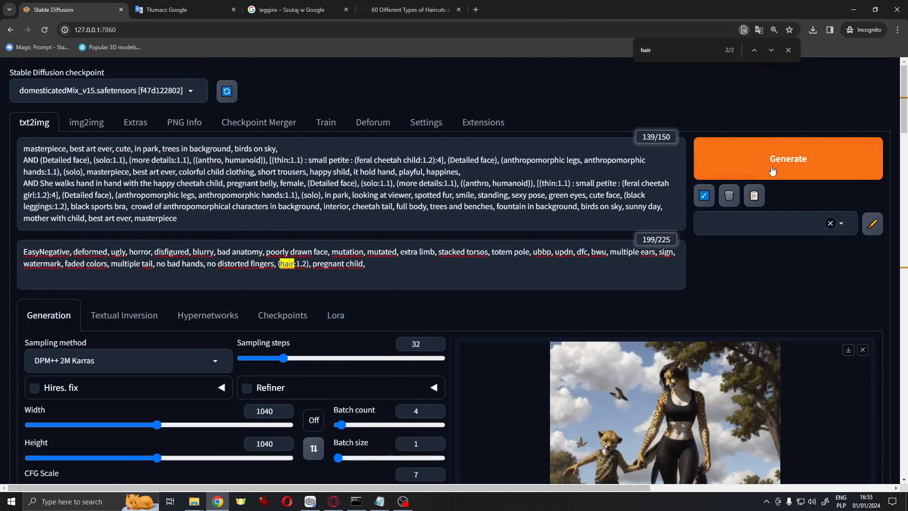
{"action": "scroll", "coordinate": [714, 162], "scroll_direction": "down", "scroll_amount": 5}
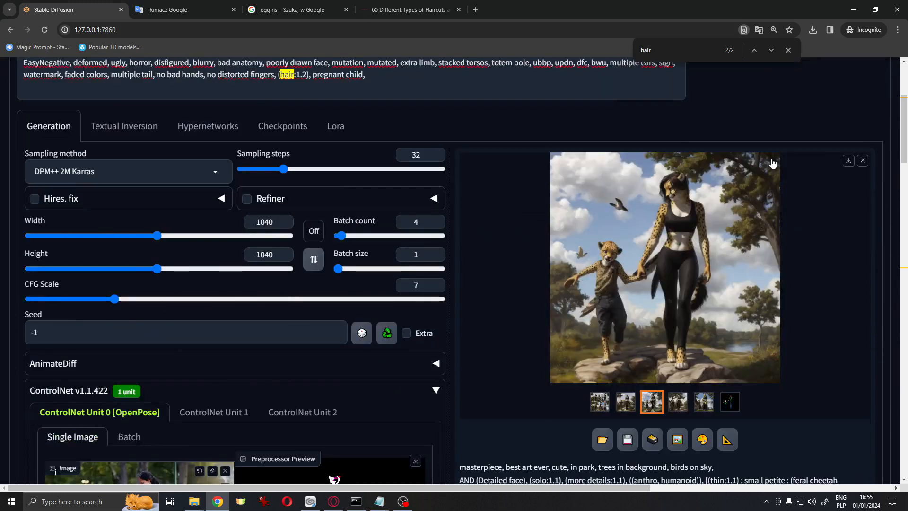
{"action": "scroll", "coordinate": [773, 163], "scroll_direction": "down", "scroll_amount": 2}
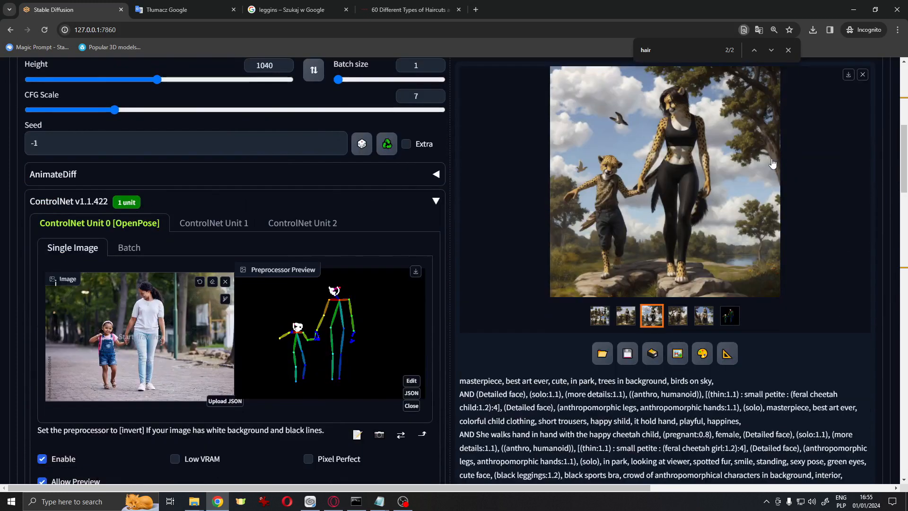
{"action": "scroll", "coordinate": [709, 189], "scroll_direction": "up", "scroll_amount": 6}
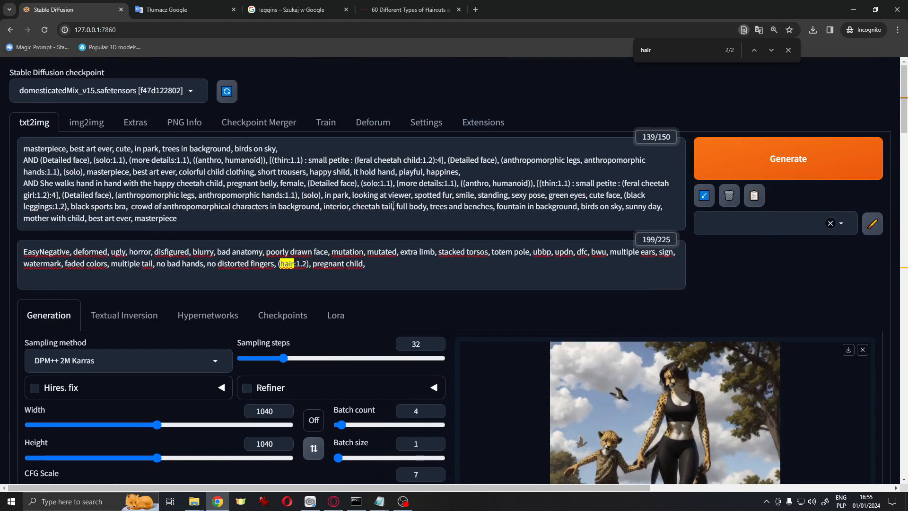
Append "cheetah tail," to the child area prompt
{"action": "left_click_drag", "start_coordinate": [394, 206], "coordinate": [365, 206]}
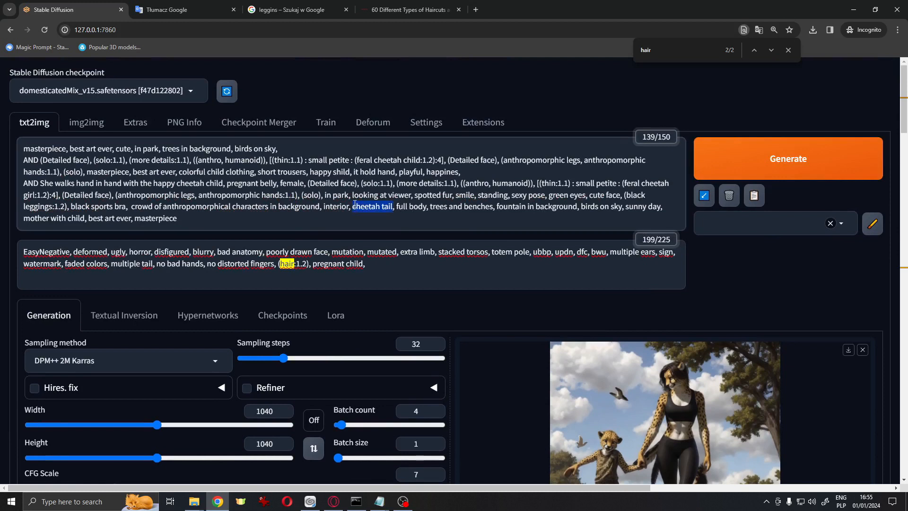
{"action": "scroll", "coordinate": [514, 255], "scroll_direction": "down", "scroll_amount": 20}
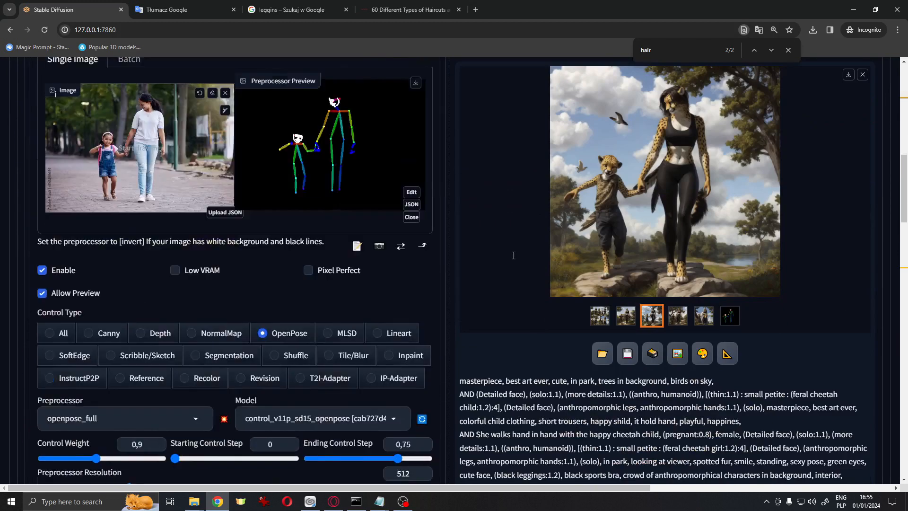
{"action": "scroll", "coordinate": [514, 255], "scroll_direction": "down", "scroll_amount": 11}
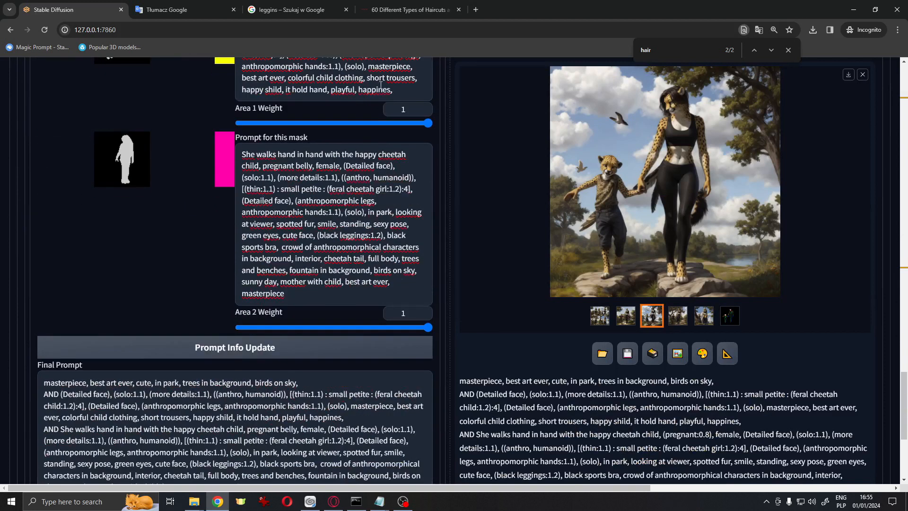
{"action": "left_click", "coordinate": [404, 90]}
{"action": "scroll", "coordinate": [434, 223], "scroll_direction": "up", "scroll_amount": 2}
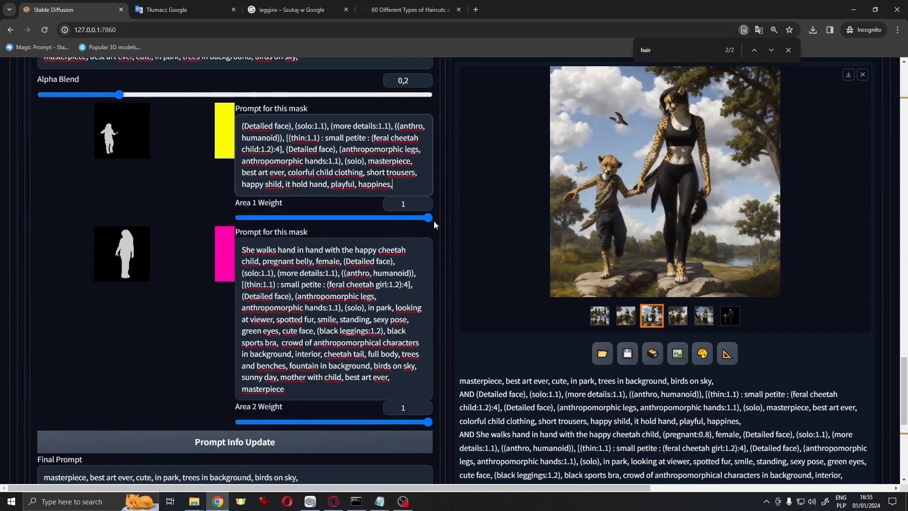
{"action": "type", "text": "cheetah tail"}
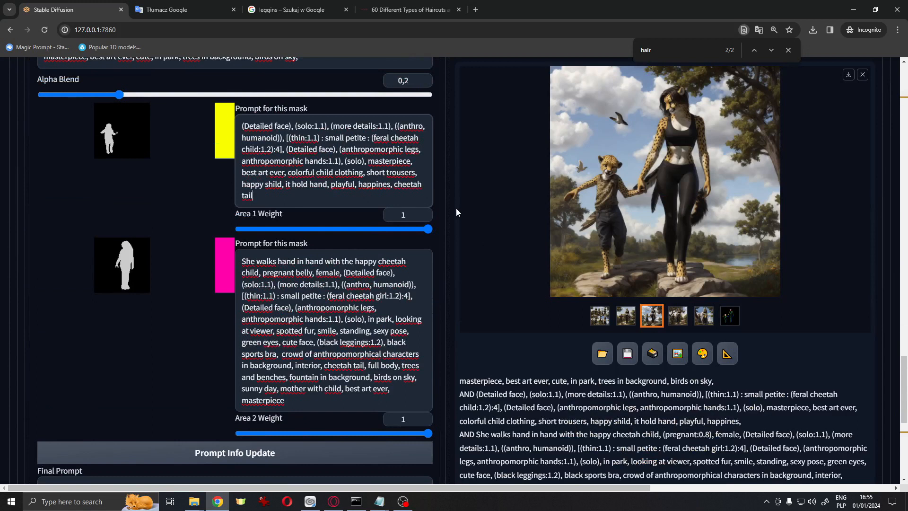
{"action": "type", "text": ","}
Update the combined prompt, generate a new image batch and follow its progress in the console window
{"action": "scroll", "coordinate": [456, 208], "scroll_direction": "down", "scroll_amount": 3}
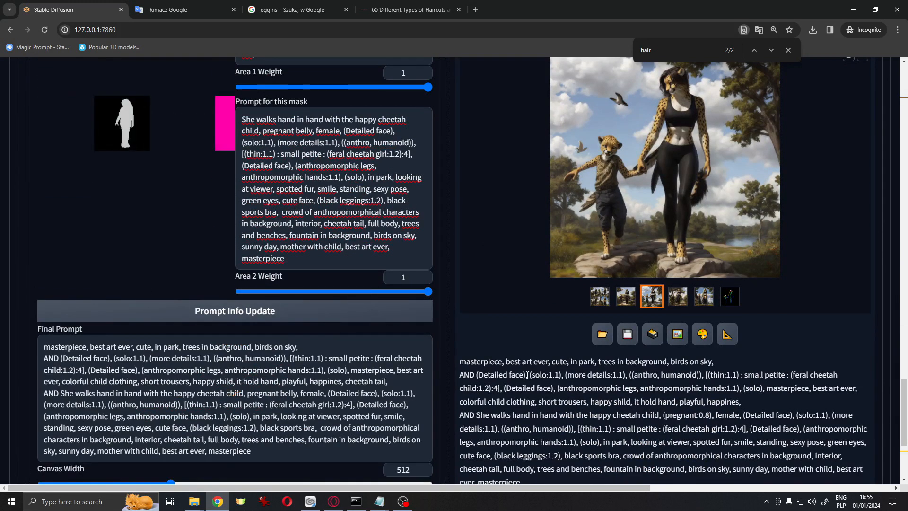
{"action": "scroll", "coordinate": [539, 359], "scroll_direction": "up", "scroll_amount": 20}
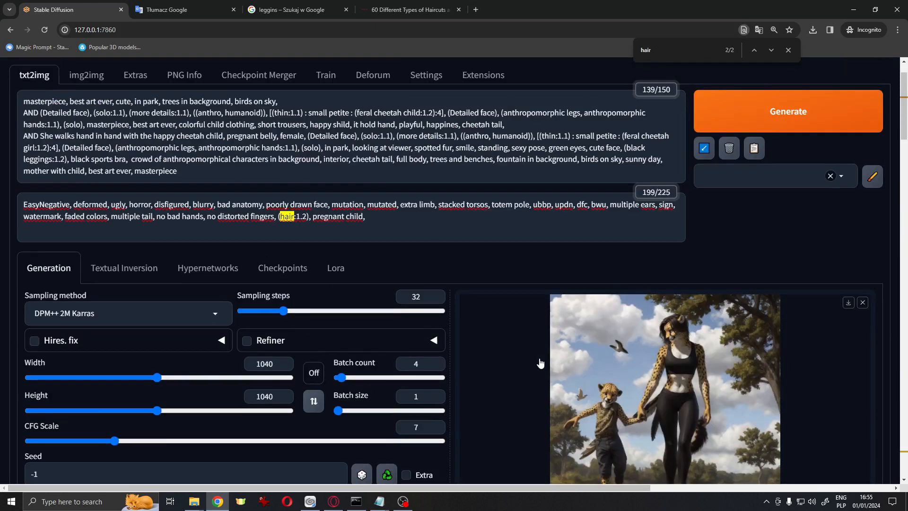
{"action": "left_click", "coordinate": [358, 501]}
{"action": "scroll", "coordinate": [809, 196], "scroll_direction": "down", "scroll_amount": 1}
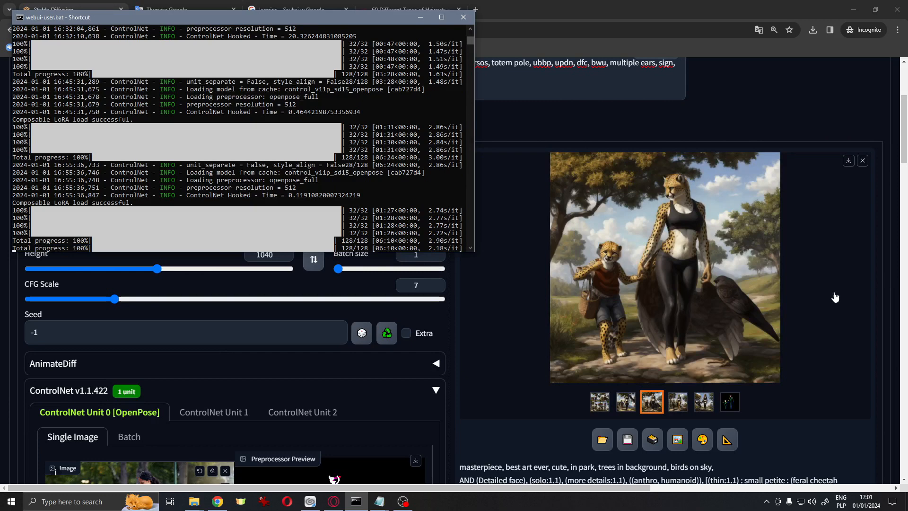
Browse the newly generated images in the full-screen viewer
{"action": "left_click", "coordinate": [625, 402]}
{"action": "left_click", "coordinate": [648, 267]}
{"action": "left_click", "coordinate": [887, 259]}
{"action": "left_click", "coordinate": [887, 259]}
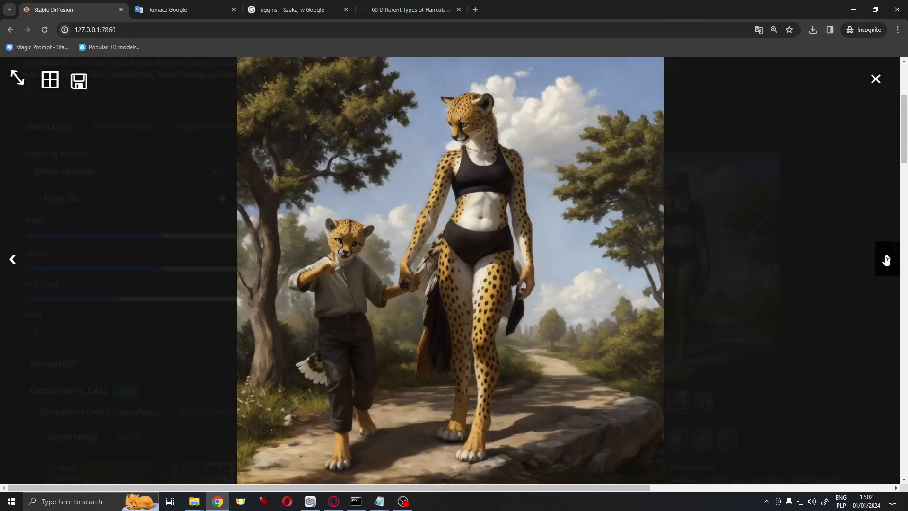
{"action": "left_click", "coordinate": [887, 259]}
{"action": "left_click", "coordinate": [872, 88]}
Add "naked," to the negative prompt and raise its weight to 1.2
{"action": "scroll", "coordinate": [444, 269], "scroll_direction": "down", "scroll_amount": 20}
{"action": "scroll", "coordinate": [444, 269], "scroll_direction": "up", "scroll_amount": 20}
{"action": "left_click", "coordinate": [418, 267]}
{"action": "type", "text": "naked,"}
{"action": "key", "text": "ctrl+Up"}
{"action": "key", "text": "ctrl+Up"}
{"action": "scroll", "coordinate": [465, 247], "scroll_direction": "down", "scroll_amount": 20}
{"action": "scroll", "coordinate": [498, 235], "scroll_direction": "up", "scroll_amount": 20}
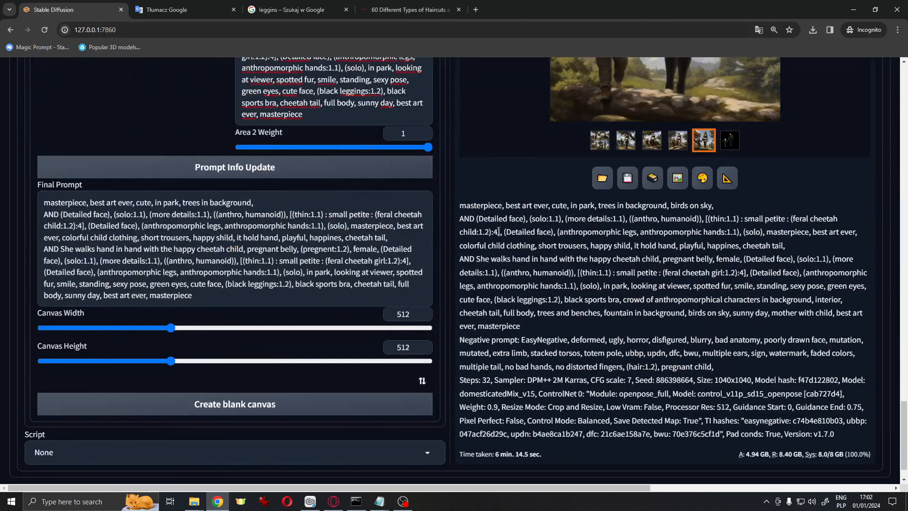
Review the generation info and step through the batch images in the full-screen viewer
{"action": "scroll", "coordinate": [567, 284], "scroll_direction": "down", "scroll_amount": 4}
{"action": "left_click", "coordinate": [622, 323]}
{"action": "left_click", "coordinate": [662, 237]}
{"action": "left_click", "coordinate": [888, 260]}
{"action": "left_click", "coordinate": [889, 260]}
{"action": "left_click", "coordinate": [889, 261]}
{"action": "left_click", "coordinate": [876, 81]}
{"action": "scroll", "coordinate": [775, 207], "scroll_direction": "up", "scroll_amount": 5}
{"action": "scroll", "coordinate": [774, 203], "scroll_direction": "down", "scroll_amount": 10}
{"action": "scroll", "coordinate": [774, 203], "scroll_direction": "up", "scroll_amount": 12}
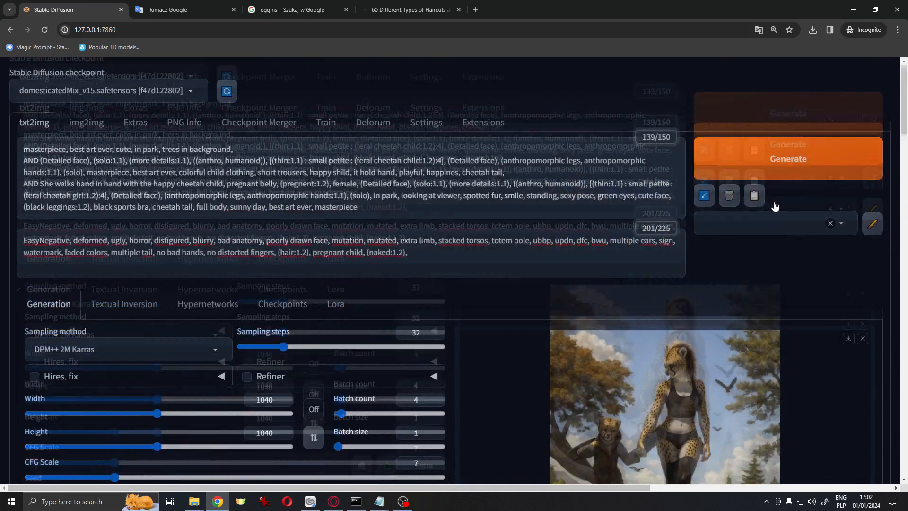
Append "bald, no hair, full belly," to the mother's area prompt
{"action": "scroll", "coordinate": [598, 226], "scroll_direction": "down", "scroll_amount": 5}
{"action": "left_click", "coordinate": [337, 356]}
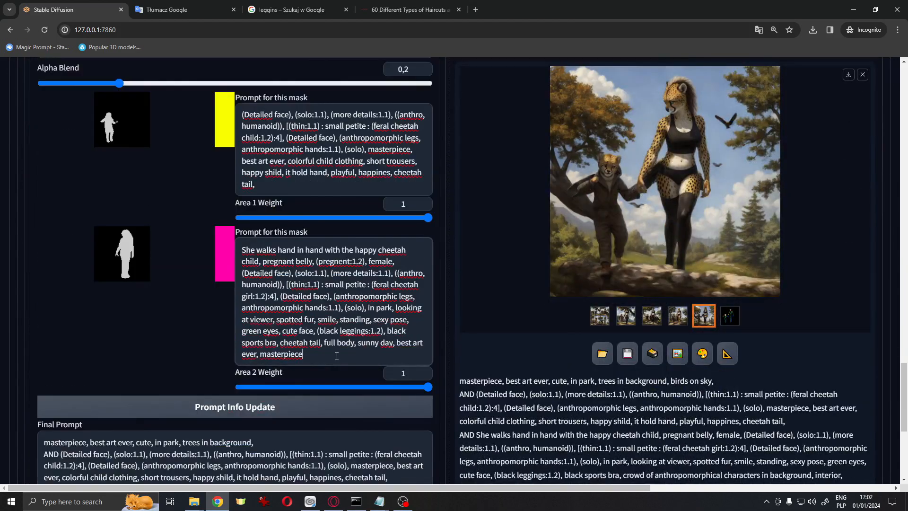
{"action": "type", "text": "bald, no hair, full b"}
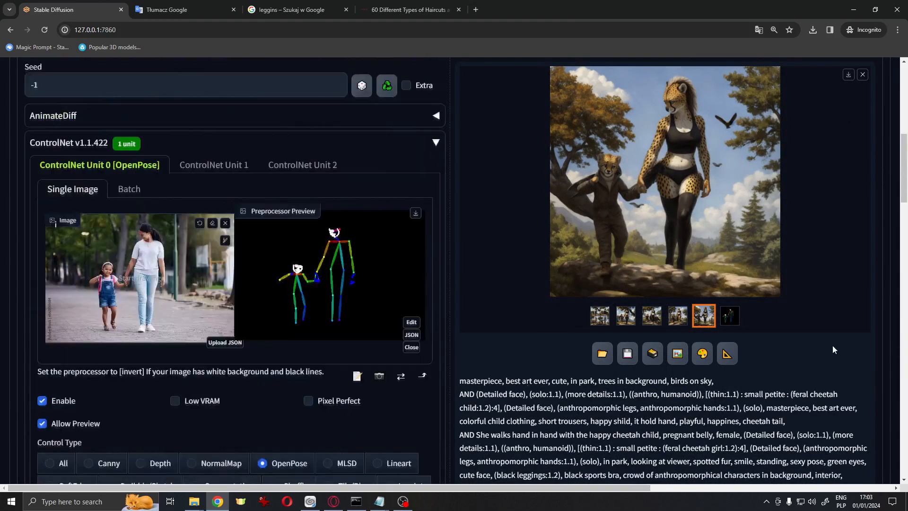
{"action": "type", "text": "elly,"}
Generate a new image batch and follow its progress in the console window
{"action": "scroll", "coordinate": [481, 297], "scroll_direction": "up", "scroll_amount": 15}
{"action": "left_click", "coordinate": [768, 160]}
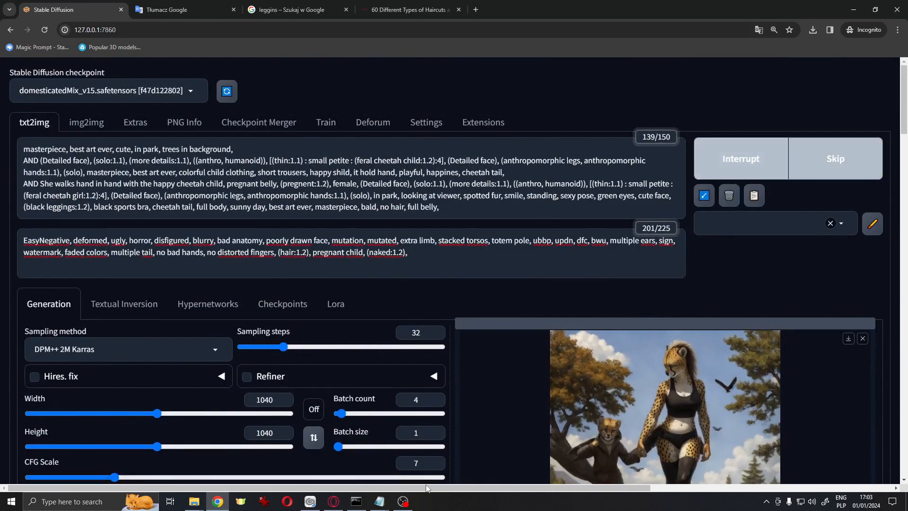
{"action": "left_click", "coordinate": [361, 504]}
{"action": "scroll", "coordinate": [898, 279], "scroll_direction": "down", "scroll_amount": 2}
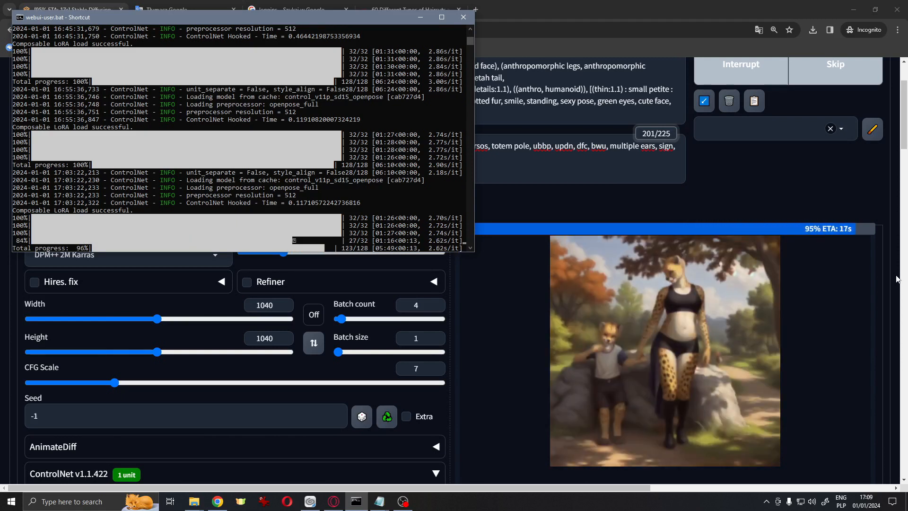
{"action": "scroll", "coordinate": [673, 373], "scroll_direction": "down", "scroll_amount": 2}
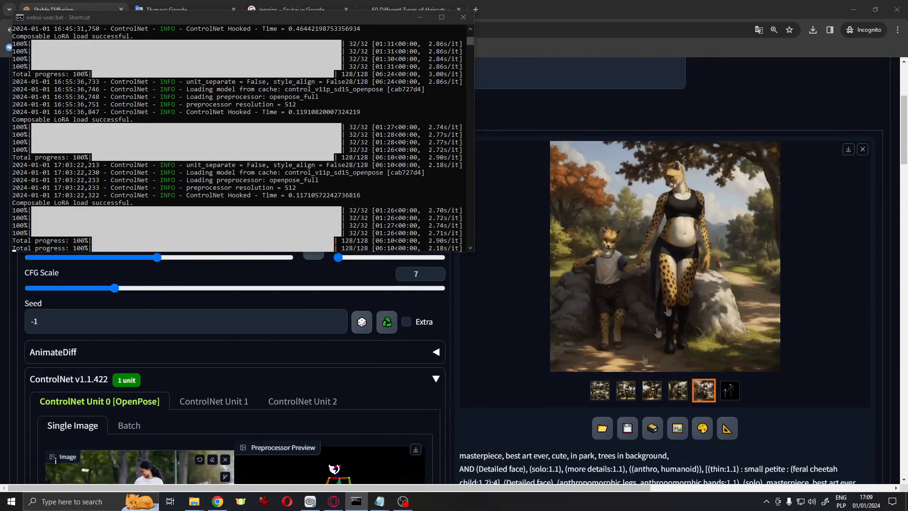
Open the new batch images in the full-screen viewer and step back and forth through them
{"action": "left_click", "coordinate": [626, 390]}
{"action": "left_click", "coordinate": [658, 285]}
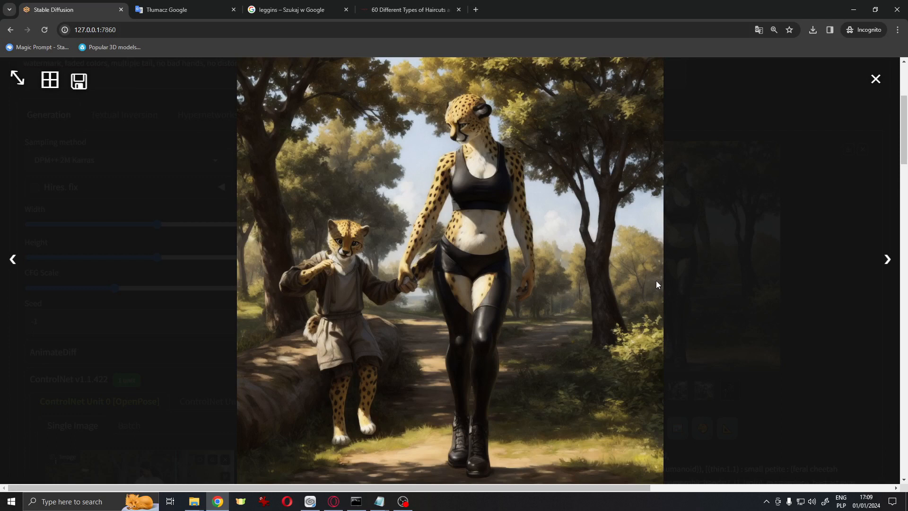
{"action": "left_click", "coordinate": [889, 259]}
{"action": "left_click", "coordinate": [889, 259]}
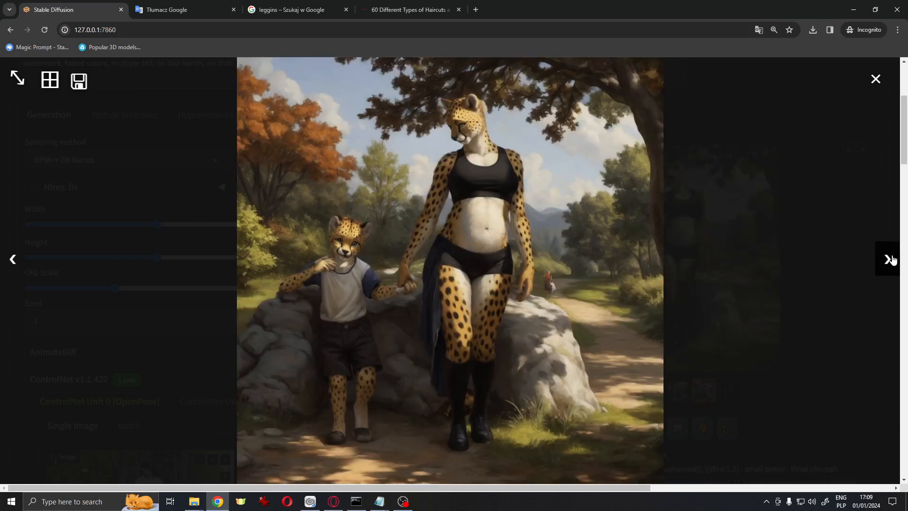
{"action": "left_click", "coordinate": [11, 260]}
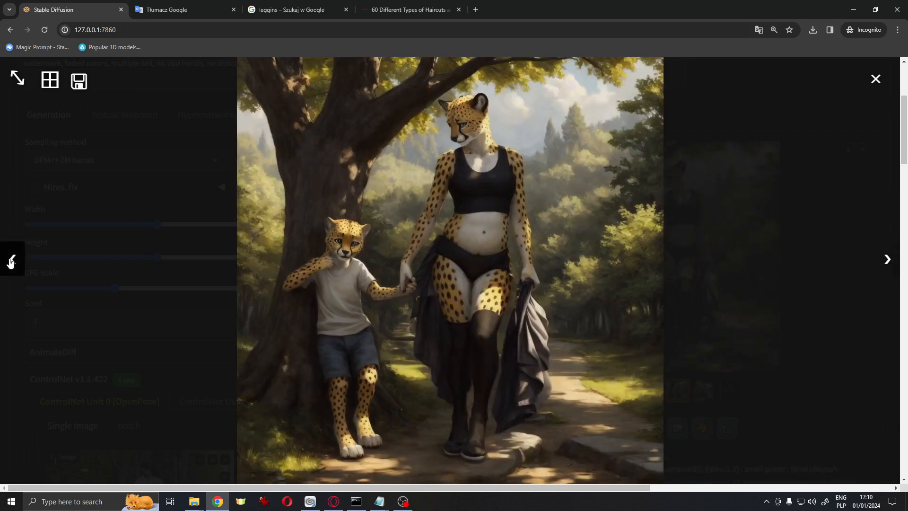
{"action": "left_click", "coordinate": [11, 260]}
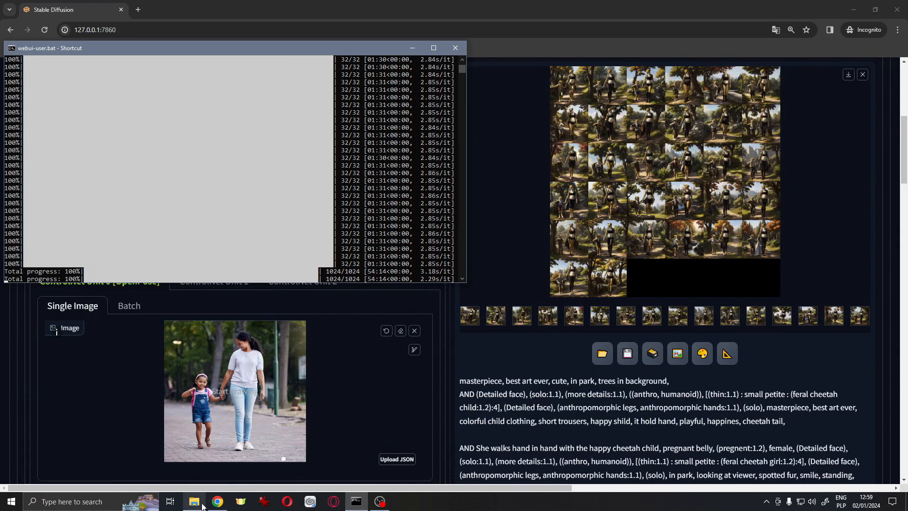
Open the output folder and view the first generated image in IrfanView
{"action": "left_click", "coordinate": [202, 505]}
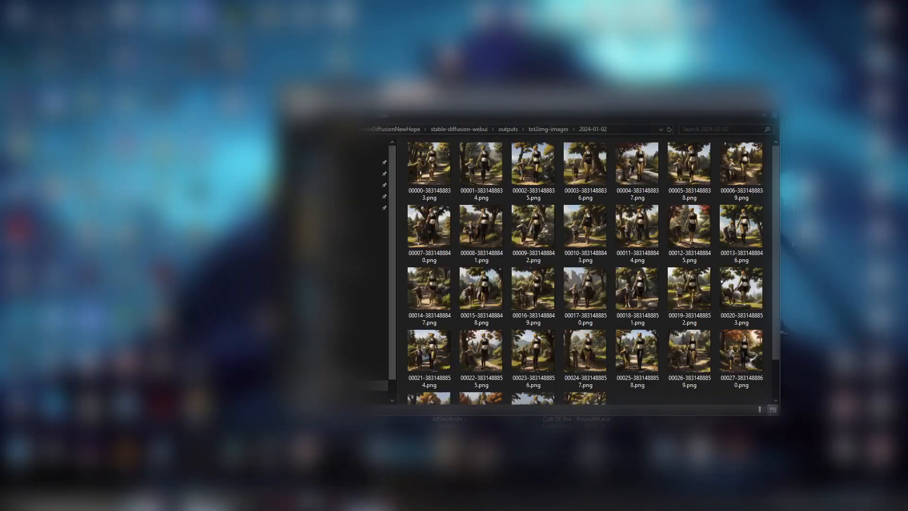
{"action": "scroll", "coordinate": [521, 240], "scroll_direction": "down", "scroll_amount": 2}
{"action": "scroll", "coordinate": [494, 239], "scroll_direction": "up", "scroll_amount": 2}
{"action": "double_click", "coordinate": [417, 156]}
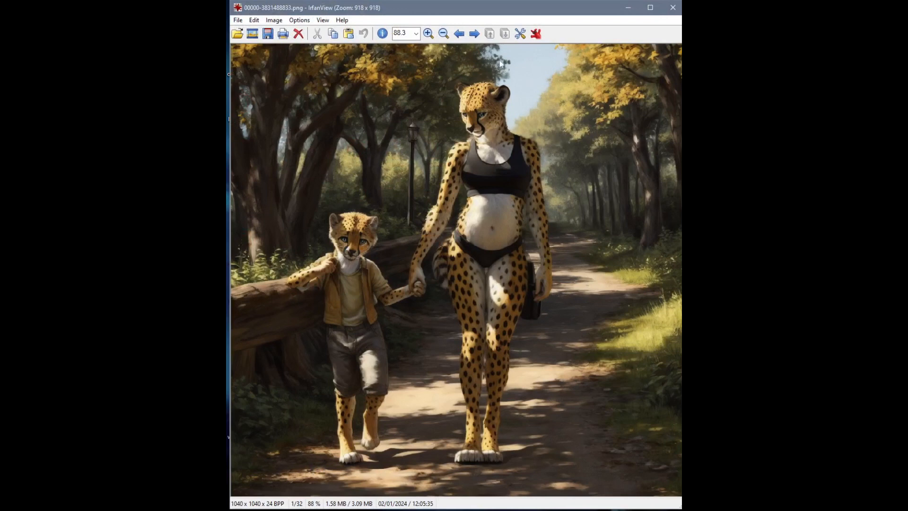
Step through all generated images of the run in the image viewer
{"action": "key", "text": "space"}
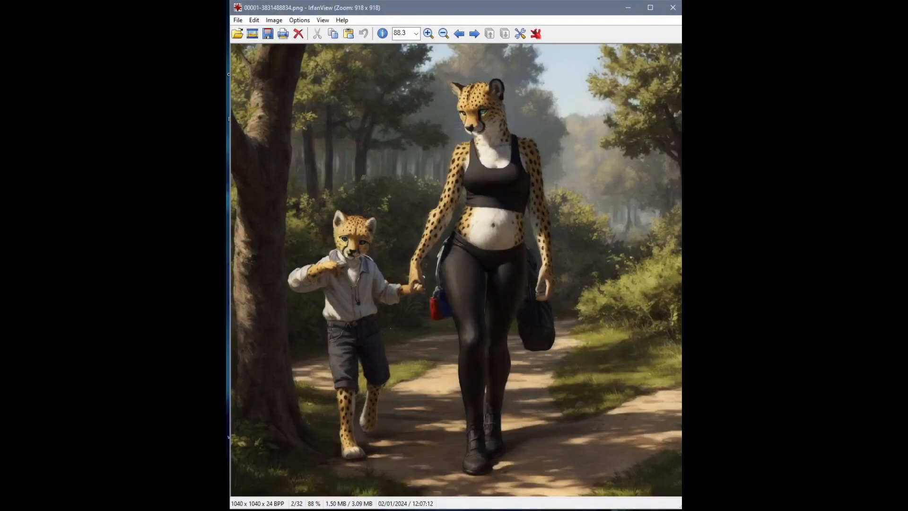
{"action": "key", "text": "space"}
{"action": "key", "text": "space"}
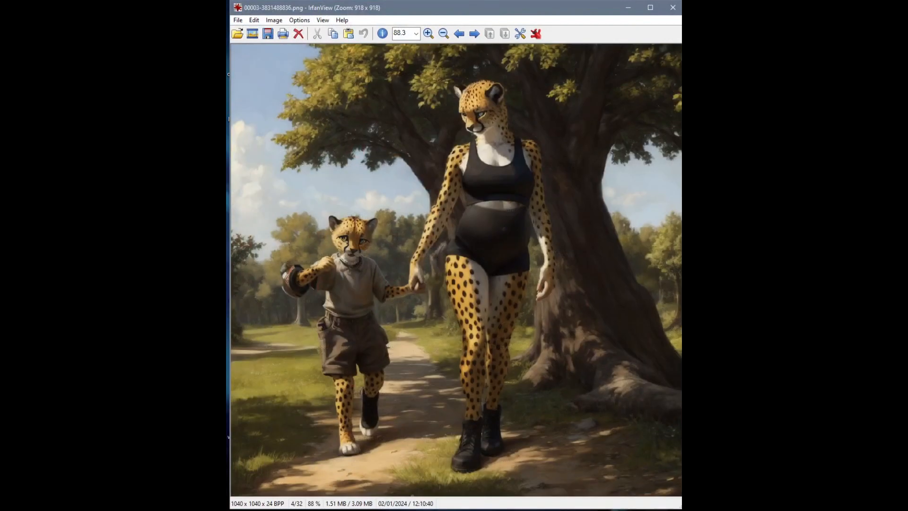
{"action": "key", "text": "space"}
{"action": "key", "text": "space"}
{"action": "key", "text": "space"}
{"action": "key", "text": "space"}
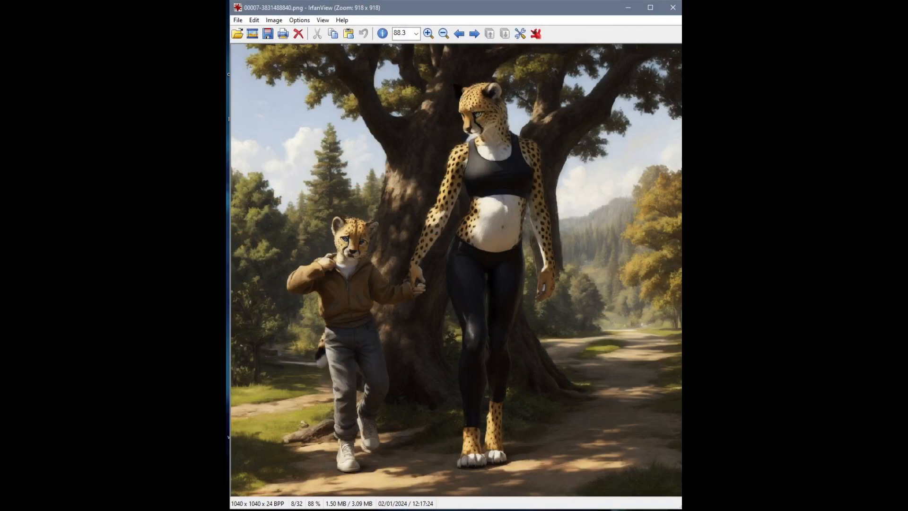
{"action": "key", "text": "space"}
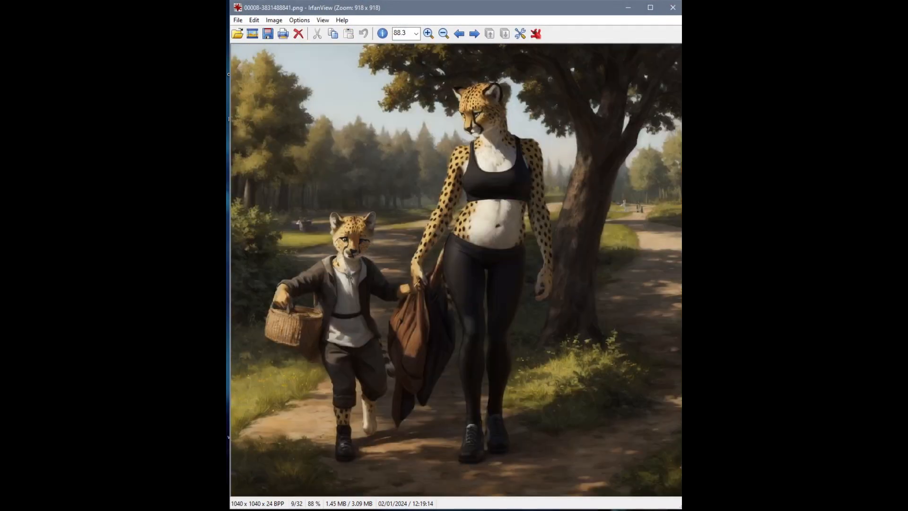
{"action": "key", "text": "space"}
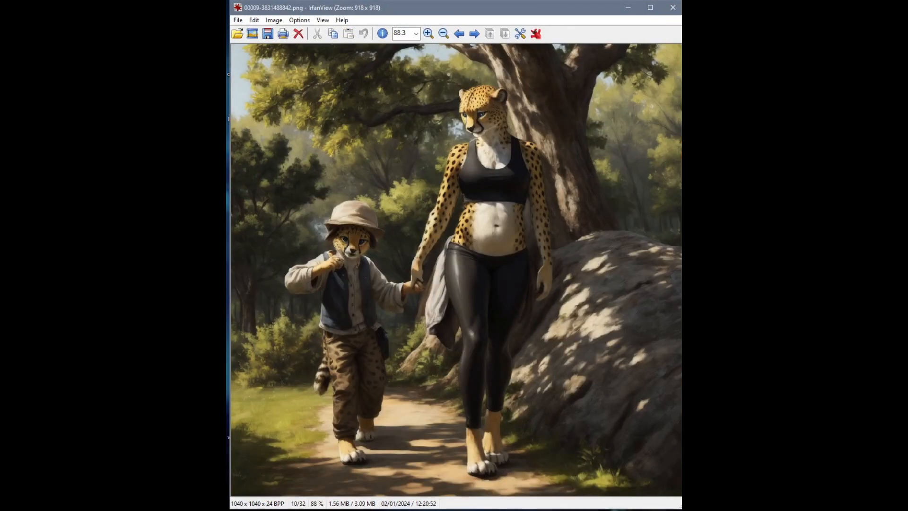
{"action": "key", "text": "space"}
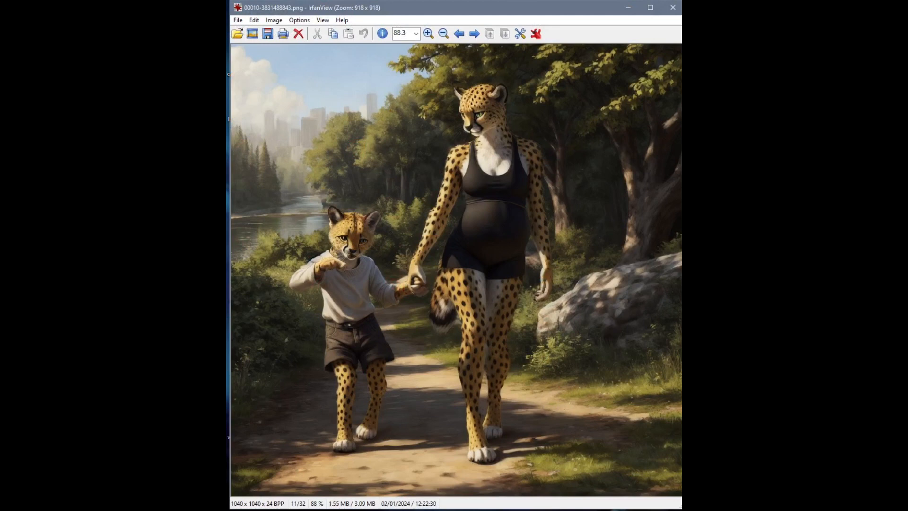
{"action": "key", "text": "space"}
{"action": "key", "text": "space"}
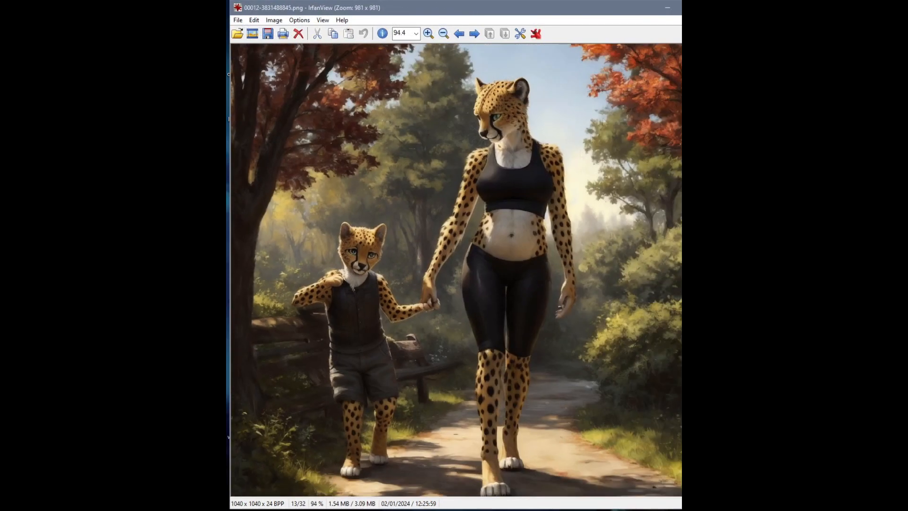
{"action": "key", "text": "space"}
{"action": "key", "text": "space"}
{"action": "key", "text": "space"}
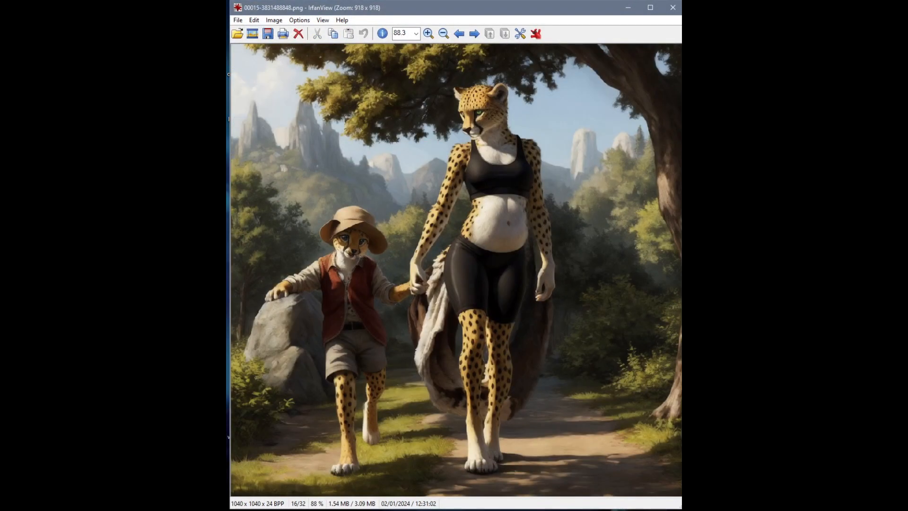
{"action": "key", "text": "space"}
{"action": "key", "text": "space"}
{"action": "key", "text": "space"}
{"action": "key", "text": "space"}
{"action": "key", "text": "space"}
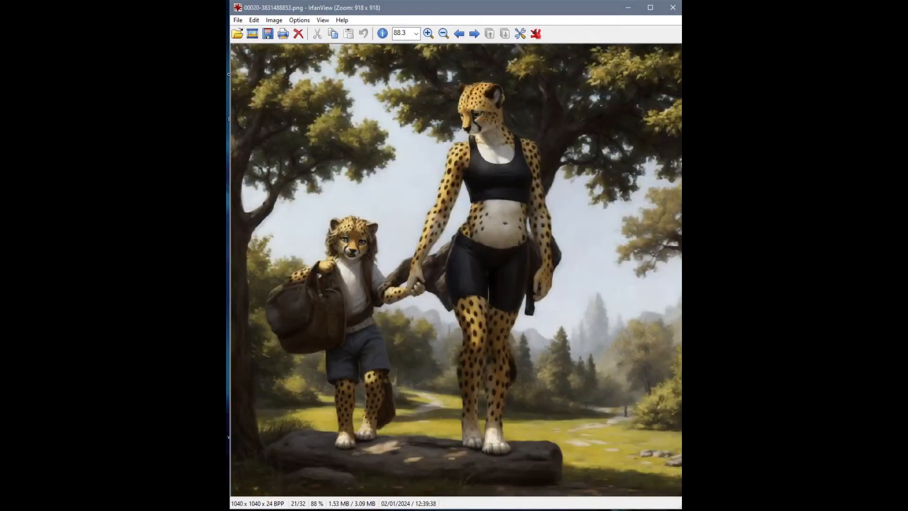
{"action": "key", "text": "Right"}
{"action": "key", "text": "Right"}
{"action": "key", "text": "Right"}
{"action": "key", "text": "Left"}
{"action": "key", "text": "Right"}
{"action": "key", "text": "Right"}
{"action": "key", "text": "Right"}
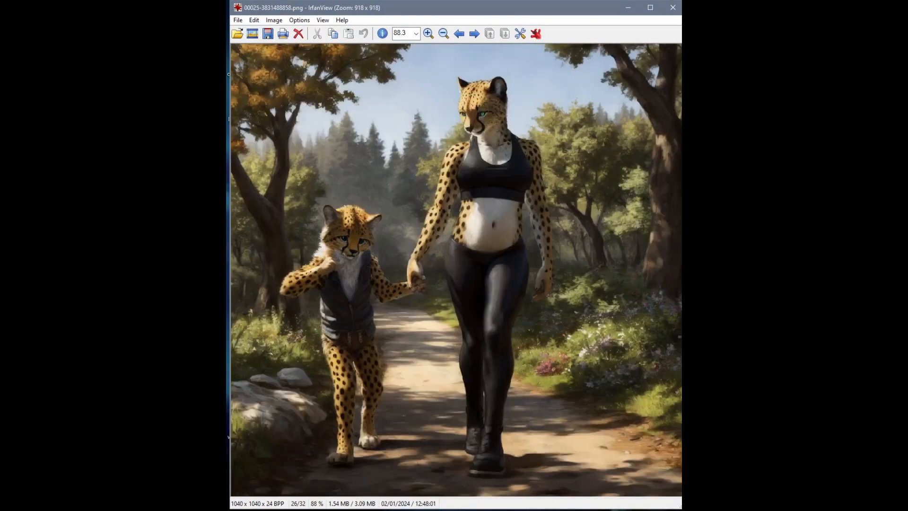
{"action": "key", "text": "Right"}
{"action": "key", "text": "Right"}
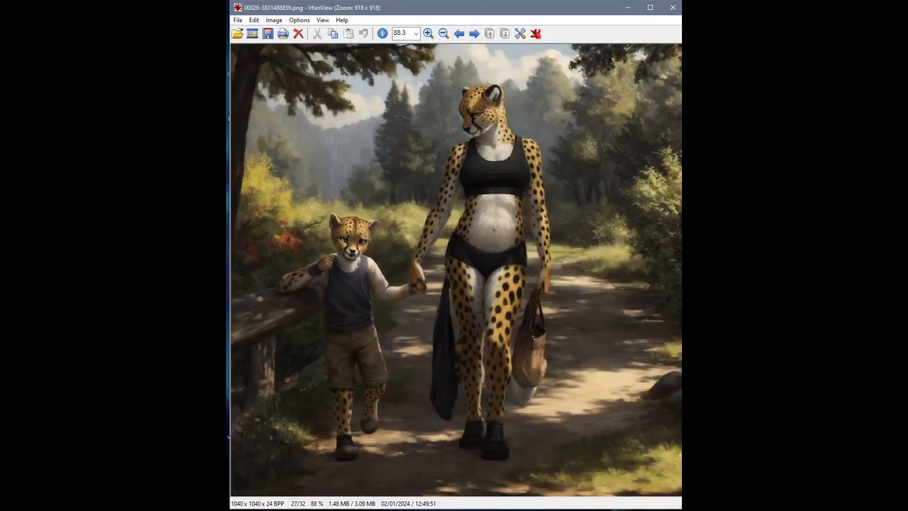
{"action": "key", "text": "Right"}
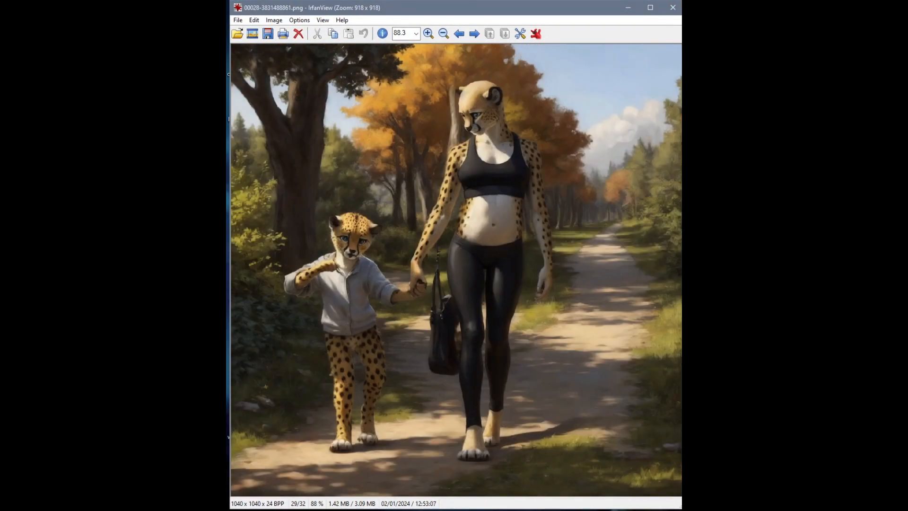
{"action": "key", "text": "Right"}
{"action": "key", "text": "Right"}
{"action": "key", "text": "Right"}
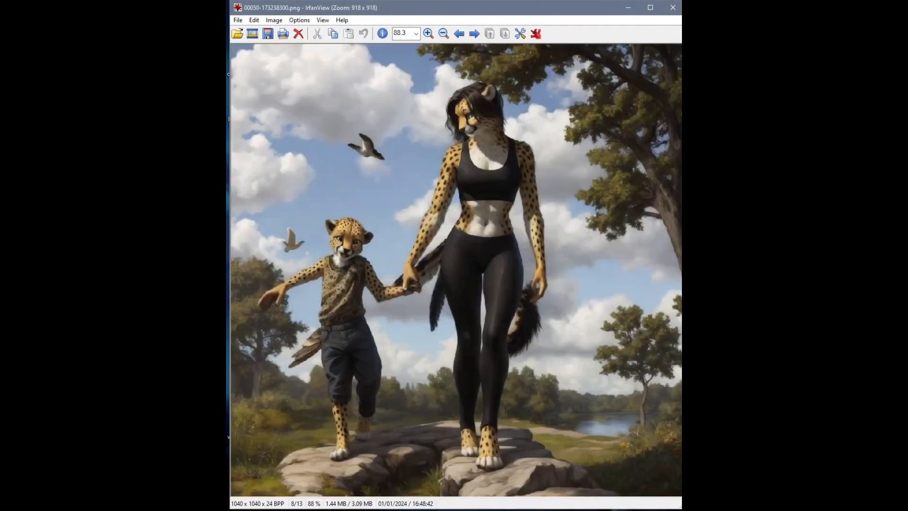
{"action": "key", "text": "Right"}
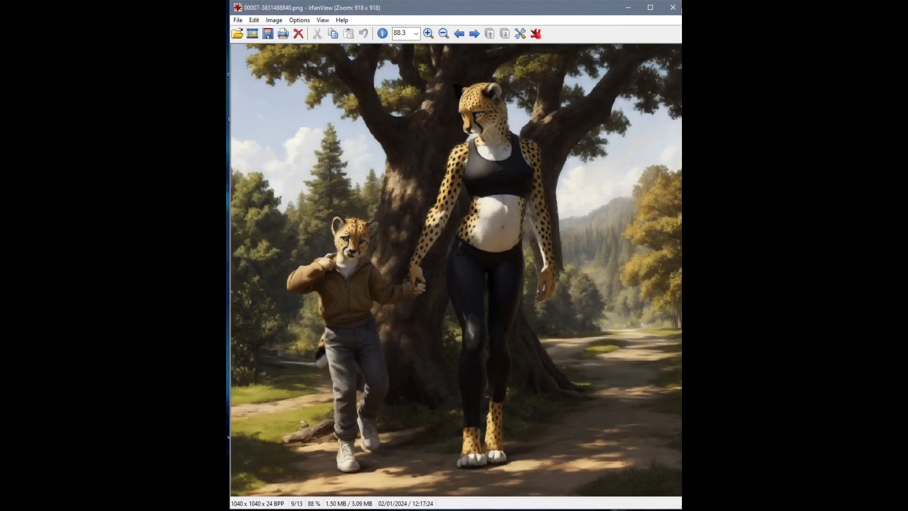
{"action": "key", "text": "Right"}
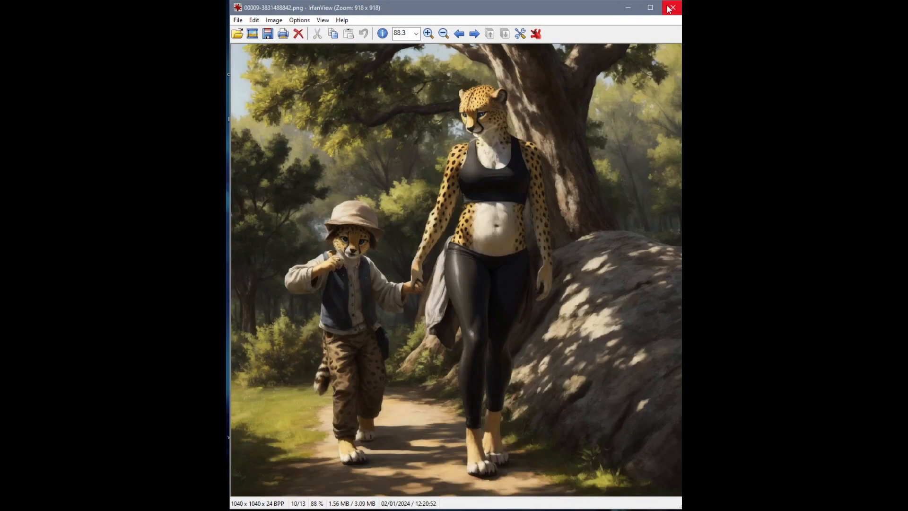
Zoom in on the child's face in image 00009, zoom back out and close the viewer
{"action": "left_click_drag", "start_coordinate": [305, 197], "coordinate": [430, 294]}
{"action": "left_click", "coordinate": [345, 246]}
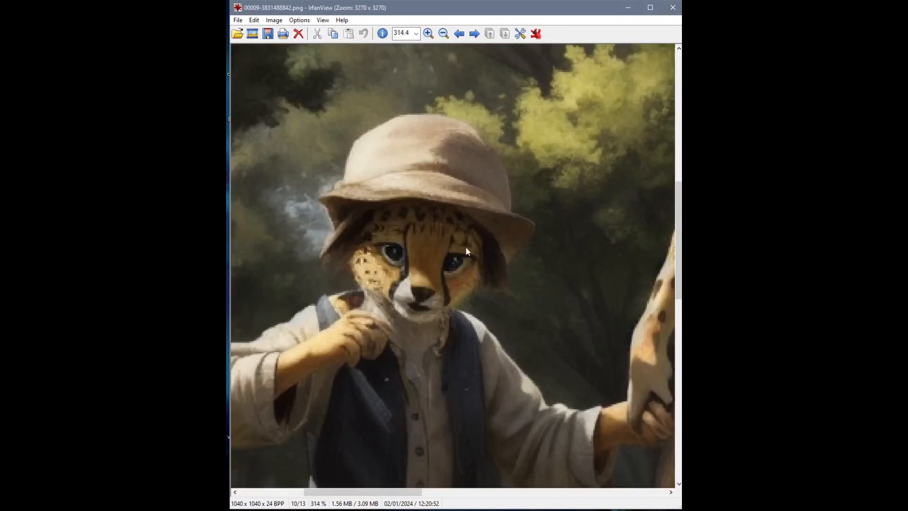
{"action": "scroll", "coordinate": [508, 220], "scroll_direction": "down", "scroll_amount": 5}
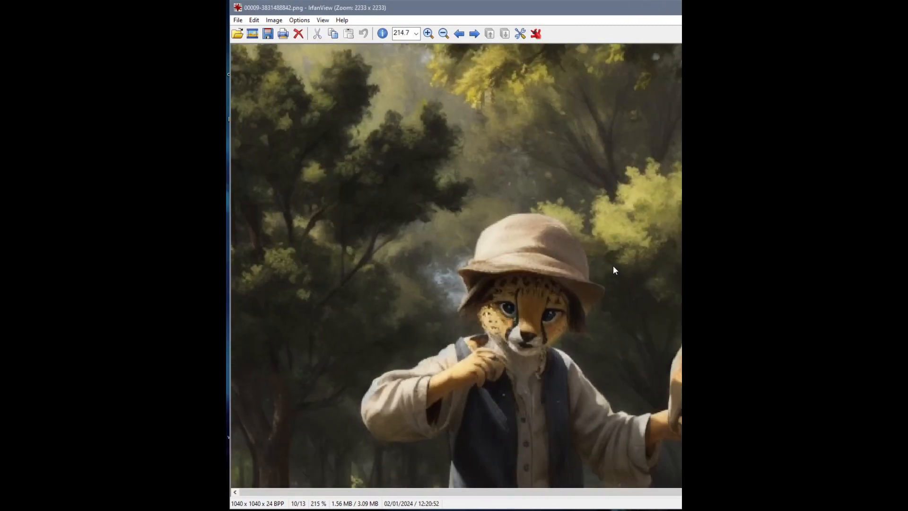
{"action": "scroll", "coordinate": [547, 272], "scroll_direction": "down", "scroll_amount": 3}
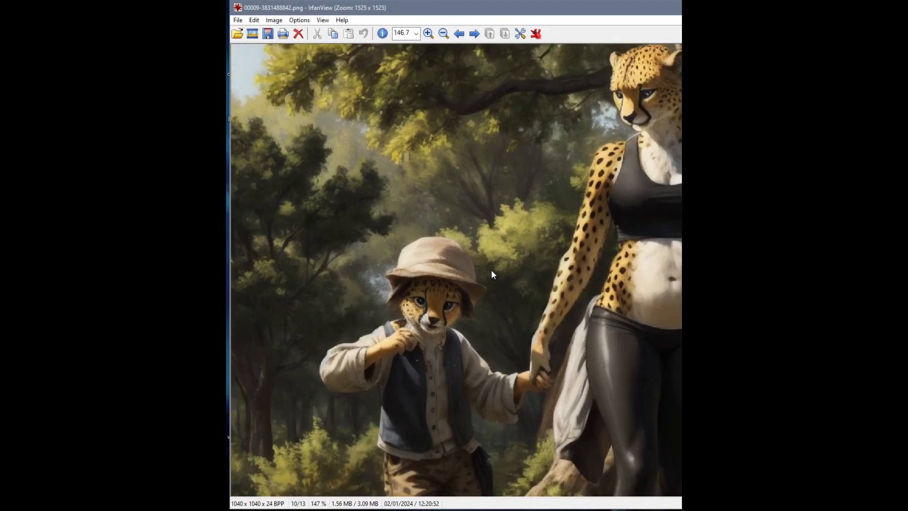
{"action": "scroll", "coordinate": [447, 275], "scroll_direction": "down", "scroll_amount": 3}
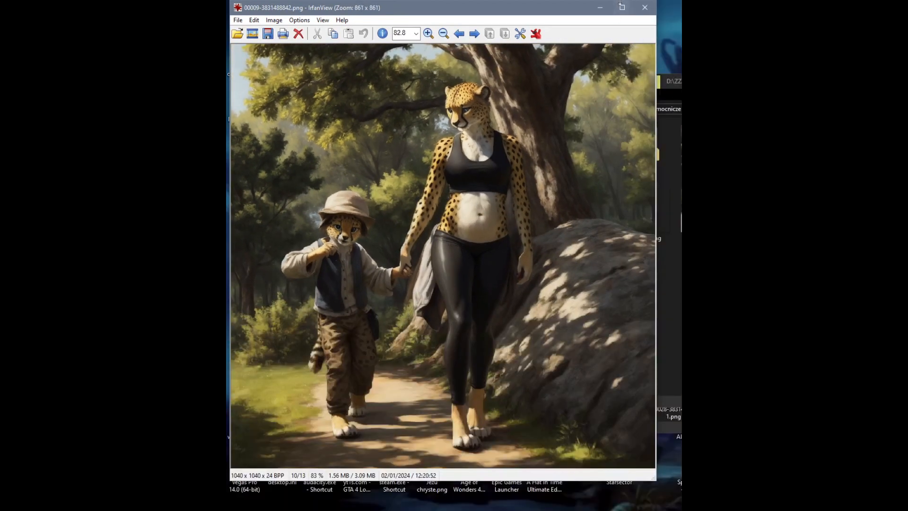
{"action": "left_click", "coordinate": [644, 7]}
Load the chosen image into img2img and copy it to the inpaint canvas
{"action": "left_click", "coordinate": [201, 316]}
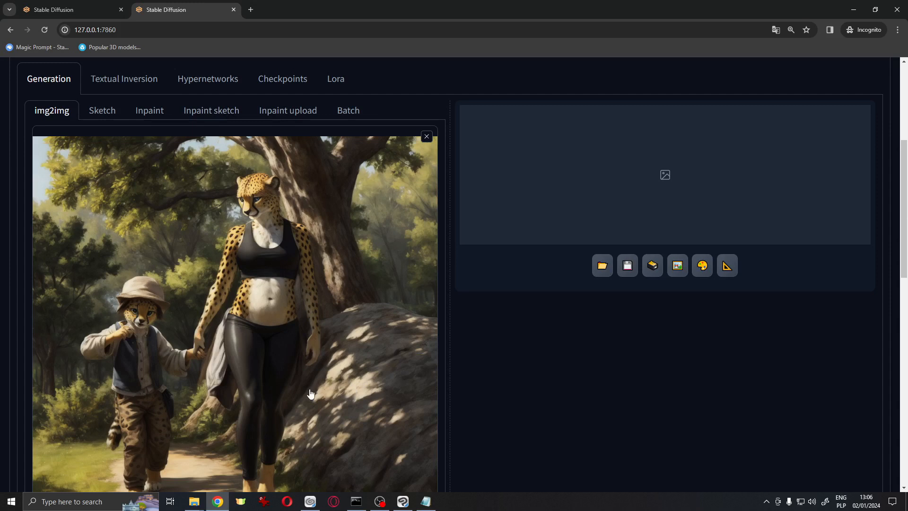
{"action": "scroll", "coordinate": [311, 394], "scroll_direction": "down", "scroll_amount": 5}
{"action": "scroll", "coordinate": [310, 394], "scroll_direction": "up", "scroll_amount": 10}
{"action": "scroll", "coordinate": [332, 390], "scroll_direction": "down", "scroll_amount": 15}
{"action": "scroll", "coordinate": [347, 399], "scroll_direction": "down", "scroll_amount": 3}
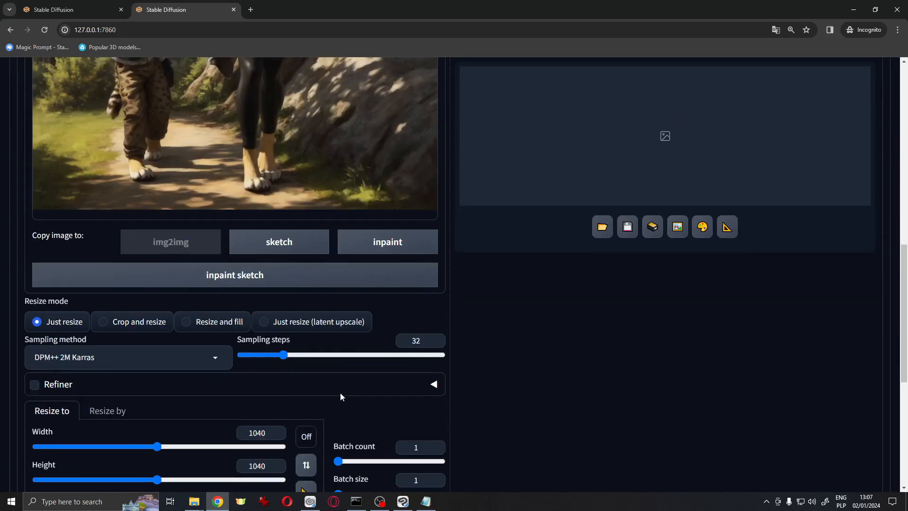
{"action": "scroll", "coordinate": [352, 389], "scroll_direction": "down", "scroll_amount": 3}
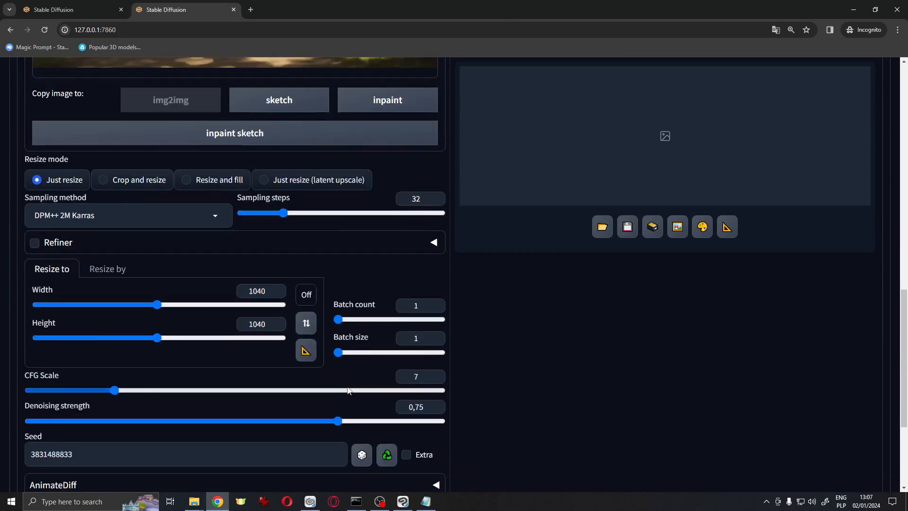
{"action": "scroll", "coordinate": [350, 398], "scroll_direction": "up", "scroll_amount": 6}
{"action": "left_click", "coordinate": [382, 388]}
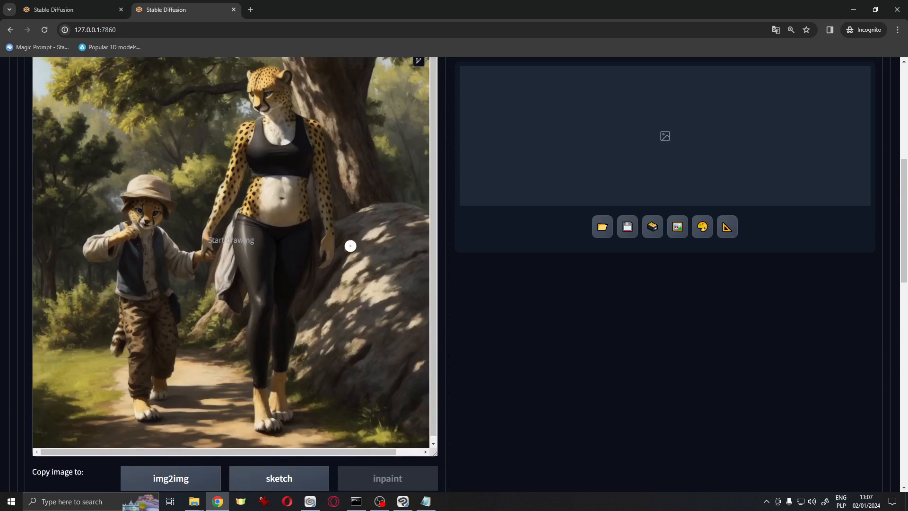
Paint an inpaint mask over the mother's belly
{"action": "scroll", "coordinate": [245, 240], "scroll_direction": "up", "scroll_amount": 9}
{"action": "left_click_drag", "start_coordinate": [263, 184], "coordinate": [253, 203]}
{"action": "mouse_move", "coordinate": [250, 209]}
{"action": "left_mouse_down"}
{"action": "mouse_move", "coordinate": [303, 222]}
{"action": "mouse_move", "coordinate": [298, 193]}
{"action": "mouse_move", "coordinate": [283, 184]}
{"action": "mouse_move", "coordinate": [272, 208]}
{"action": "mouse_move", "coordinate": [270, 197]}
{"action": "mouse_move", "coordinate": [273, 206]}
{"action": "mouse_move", "coordinate": [247, 217]}
{"action": "mouse_move", "coordinate": [286, 224]}
{"action": "mouse_move", "coordinate": [305, 209]}
{"action": "mouse_move", "coordinate": [285, 183]}
{"action": "mouse_move", "coordinate": [261, 183]}
{"action": "mouse_move", "coordinate": [253, 219]}
{"action": "left_mouse_up"}
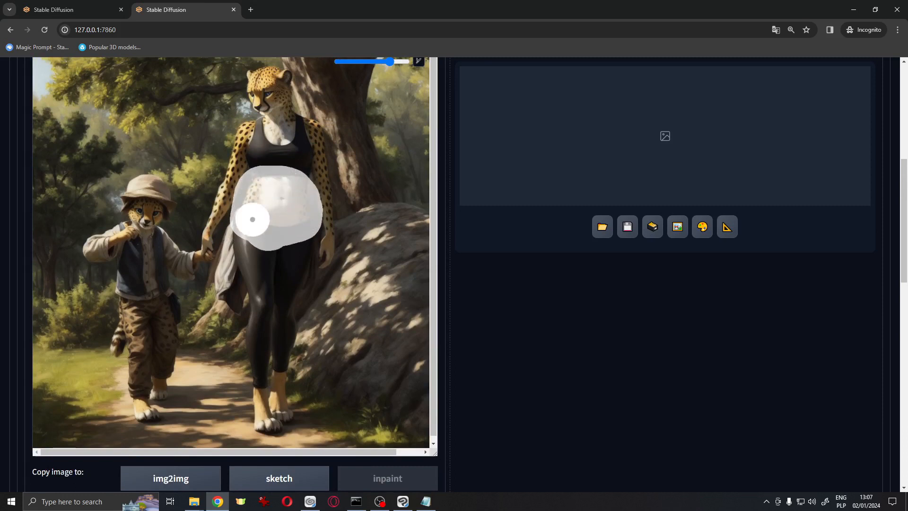
Delete the scene and child sub-prompts so the prompt keeps only the mother's description
{"action": "scroll", "coordinate": [332, 208], "scroll_direction": "up", "scroll_amount": 7}
{"action": "scroll", "coordinate": [375, 267], "scroll_direction": "down", "scroll_amount": 15}
{"action": "scroll", "coordinate": [375, 270], "scroll_direction": "down", "scroll_amount": 5}
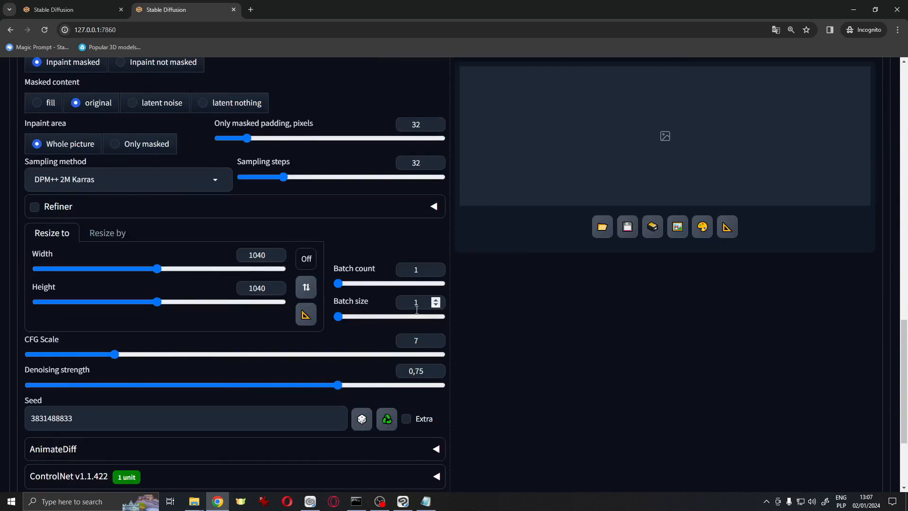
{"action": "scroll", "coordinate": [392, 331], "scroll_direction": "up", "scroll_amount": 8}
{"action": "scroll", "coordinate": [397, 328], "scroll_direction": "up", "scroll_amount": 10}
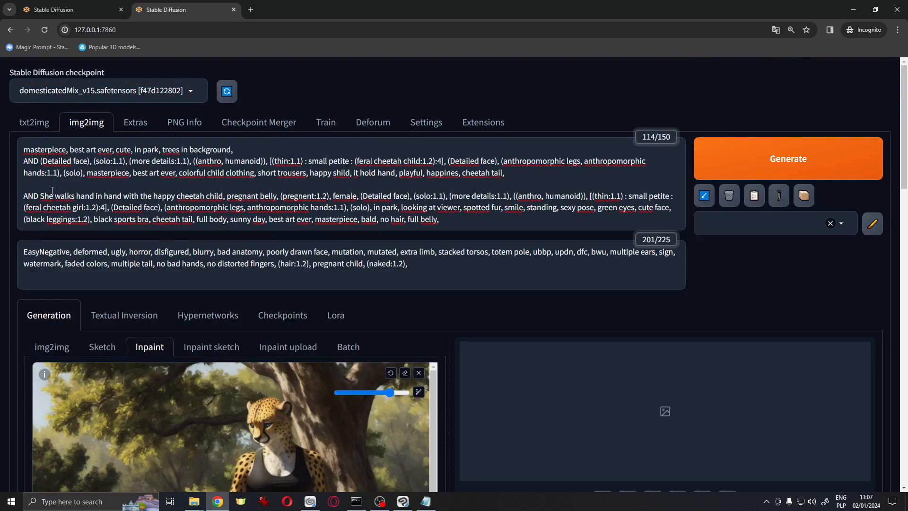
{"action": "left_click_drag", "start_coordinate": [39, 196], "coordinate": [23, 150]}
{"action": "key", "text": "BackSpace"}
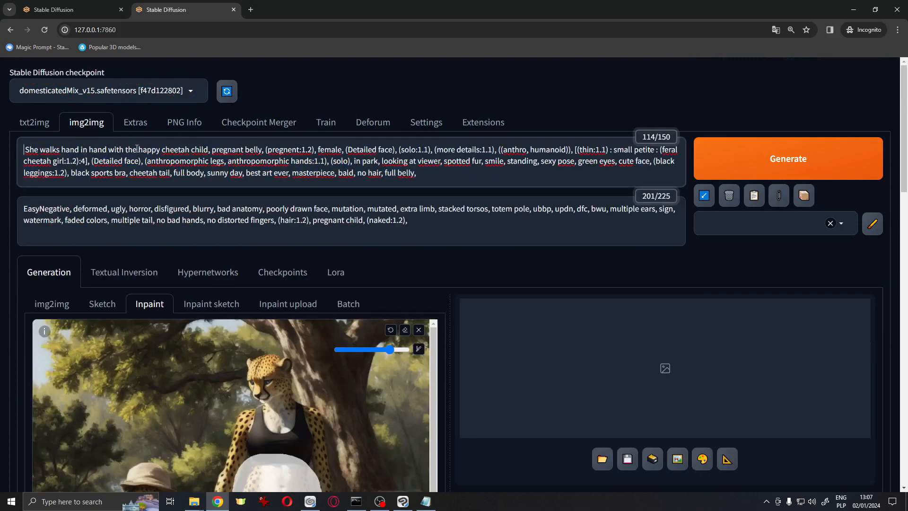
Prepend "pregnant, pregnant belly," to the prompt and emphasize it with a weight of 1.4
{"action": "type", "text": "pregnant, pr"}
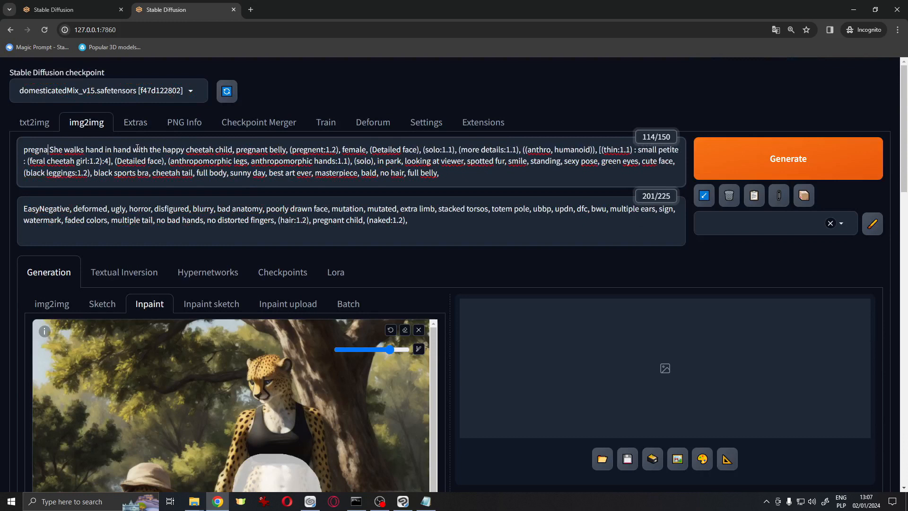
{"action": "type", "text": "egnant belly,"}
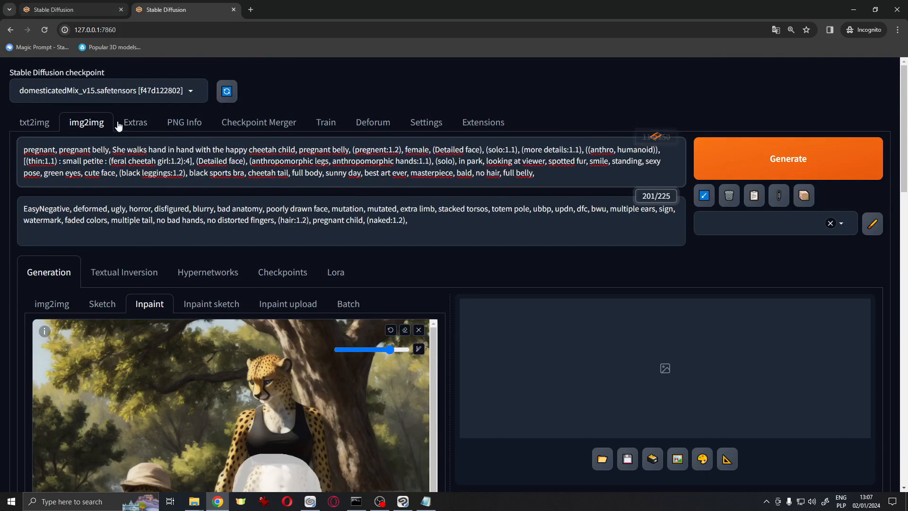
{"action": "left_click_drag", "start_coordinate": [112, 149], "coordinate": [0, 162]}
{"action": "left_click", "coordinate": [88, 157]}
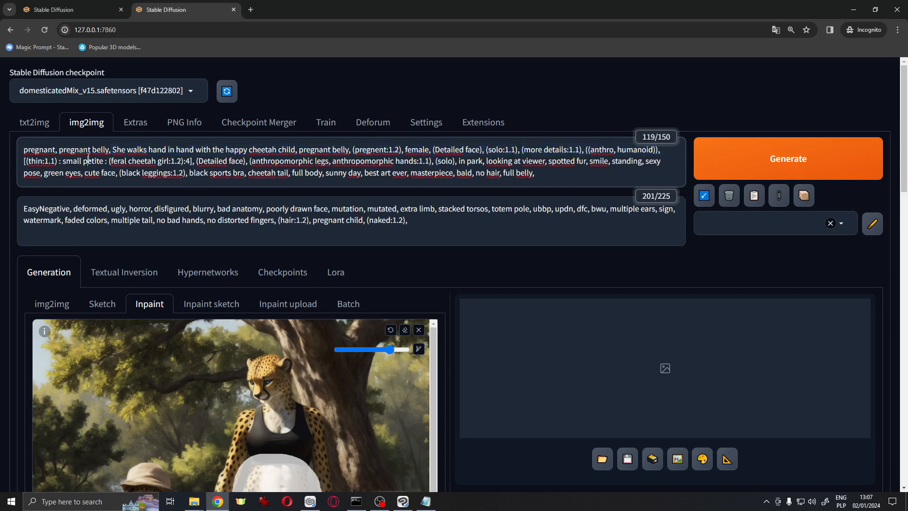
{"action": "left_click_drag", "start_coordinate": [109, 149], "coordinate": [1, 152]}
{"action": "key", "text": "ctrl+Up"}
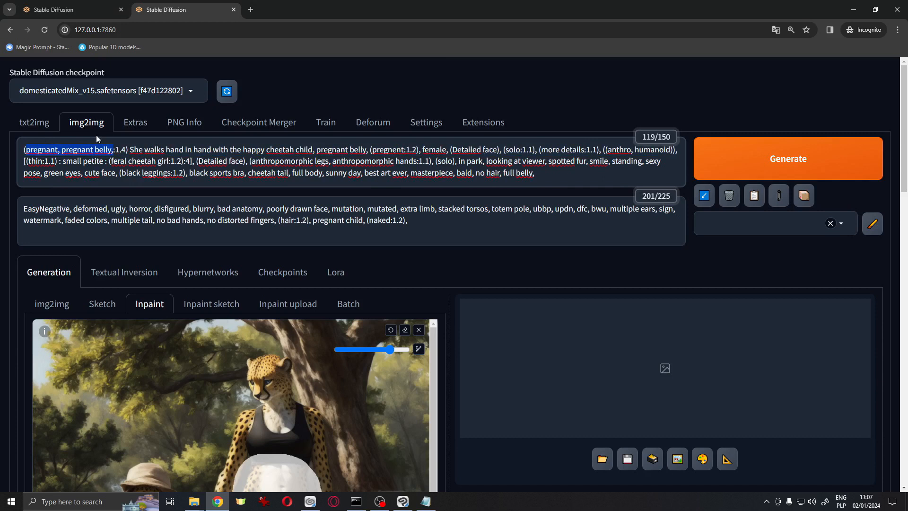
Set the batch count to 8 and generate the inpainted images
{"action": "scroll", "coordinate": [362, 150], "scroll_direction": "down", "scroll_amount": 13}
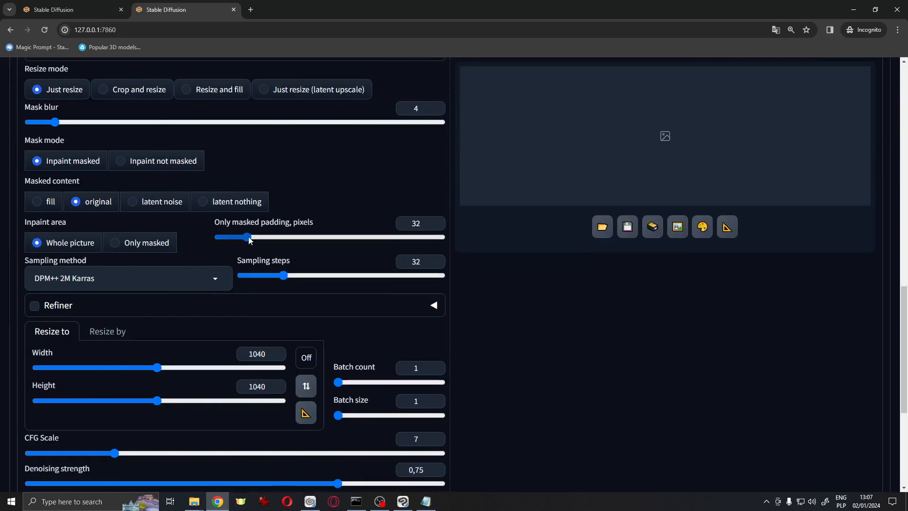
{"action": "scroll", "coordinate": [250, 245], "scroll_direction": "down", "scroll_amount": 2}
{"action": "mouse_move", "coordinate": [338, 288]}
{"action": "left_mouse_down"}
{"action": "mouse_move", "coordinate": [352, 295]}
{"action": "mouse_move", "coordinate": [345, 289]}
{"action": "left_mouse_up"}
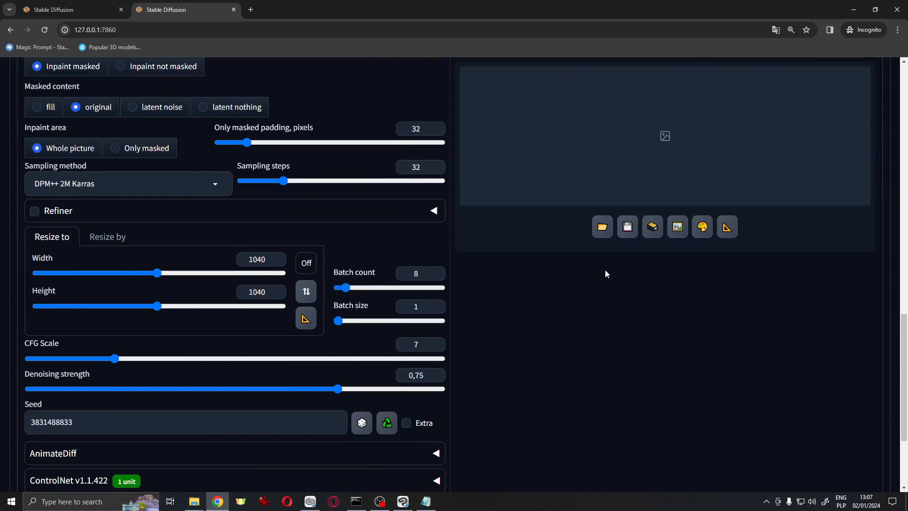
{"action": "scroll", "coordinate": [707, 305], "scroll_direction": "up", "scroll_amount": 15}
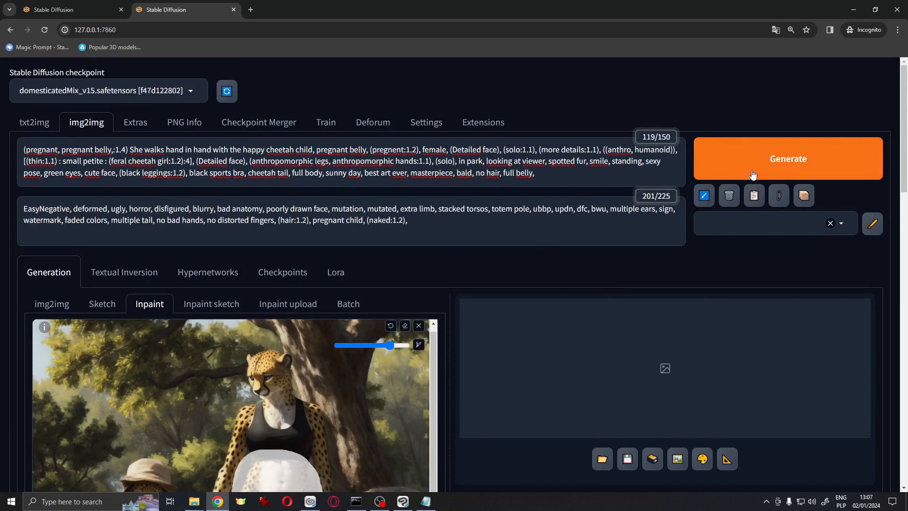
{"action": "left_click", "coordinate": [753, 172]}
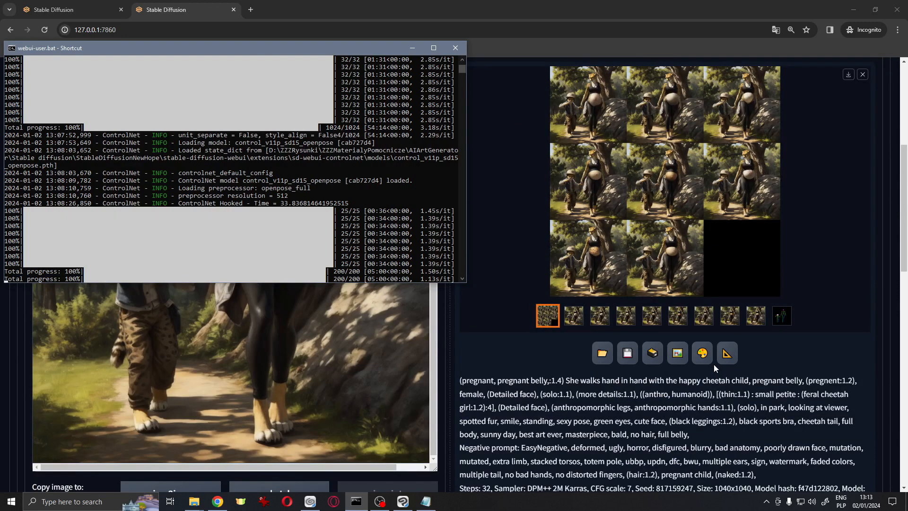
Step through the generated inpainting results and the OpenPose map in the full-screen viewer, then close it
{"action": "left_click", "coordinate": [413, 48]}
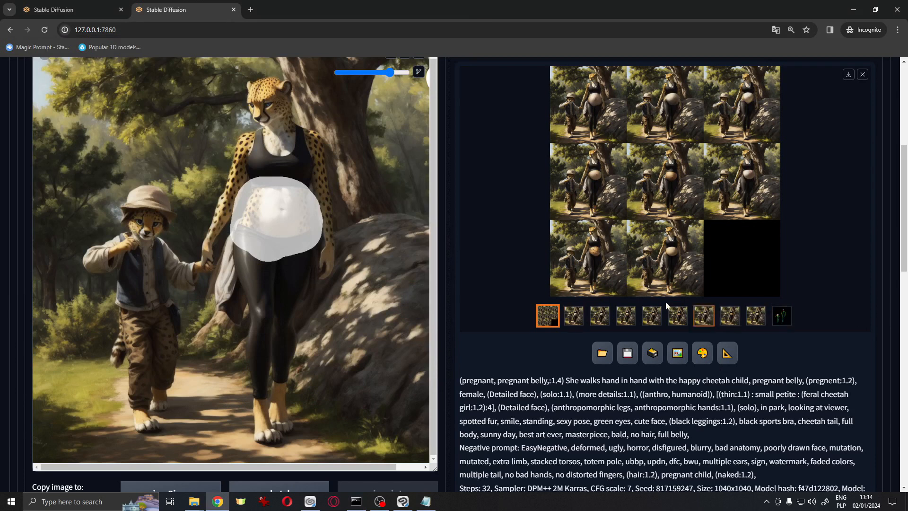
{"action": "left_click", "coordinate": [574, 315]}
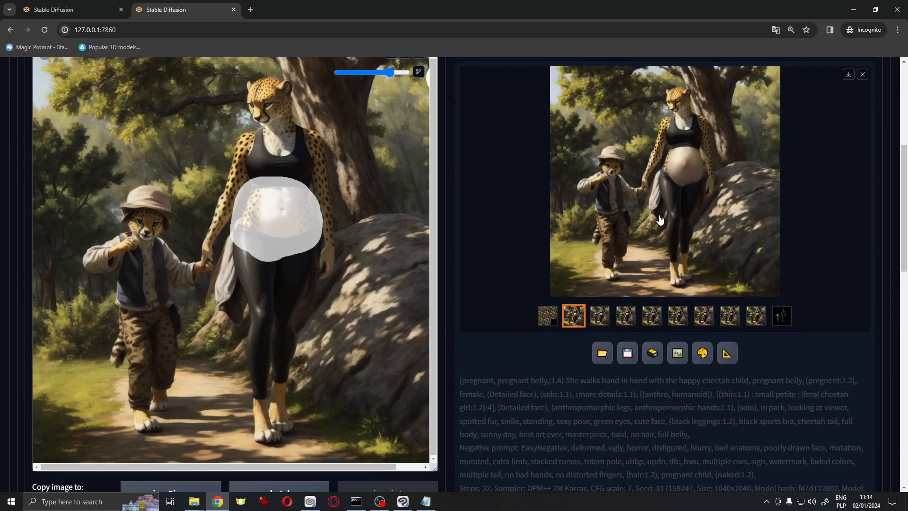
{"action": "left_click", "coordinate": [661, 218]}
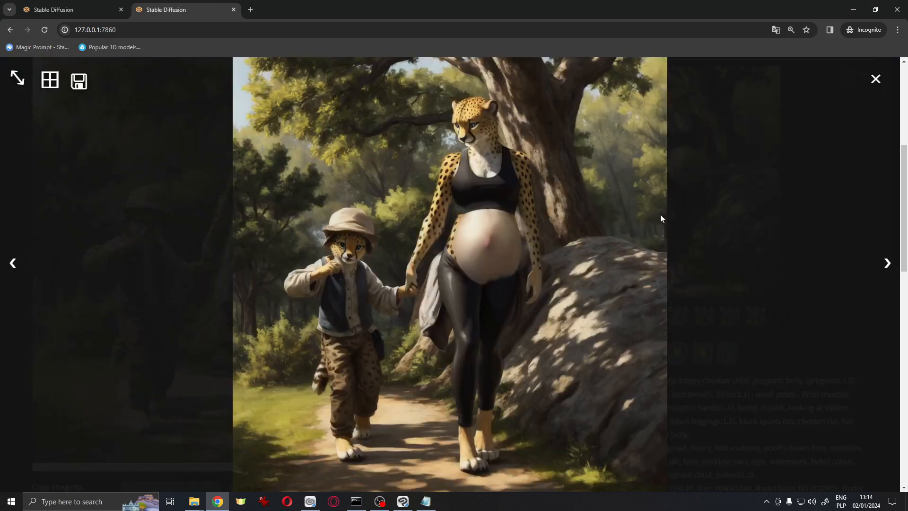
{"action": "left_click", "coordinate": [889, 269]}
{"action": "left_click", "coordinate": [889, 271]}
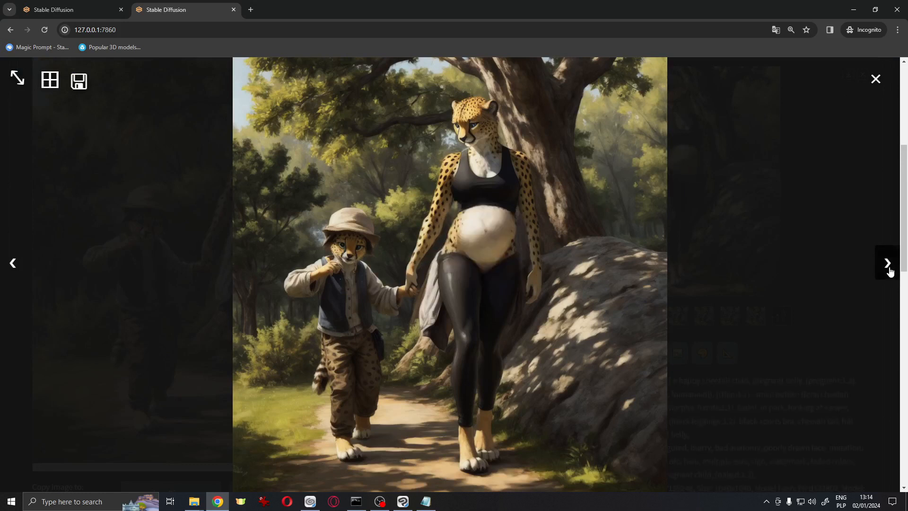
{"action": "left_click", "coordinate": [890, 270]}
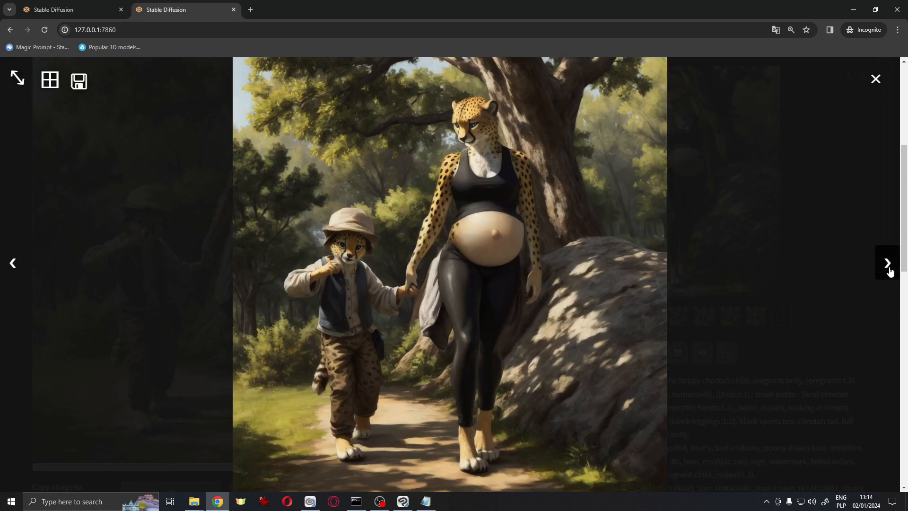
{"action": "left_click", "coordinate": [890, 270]}
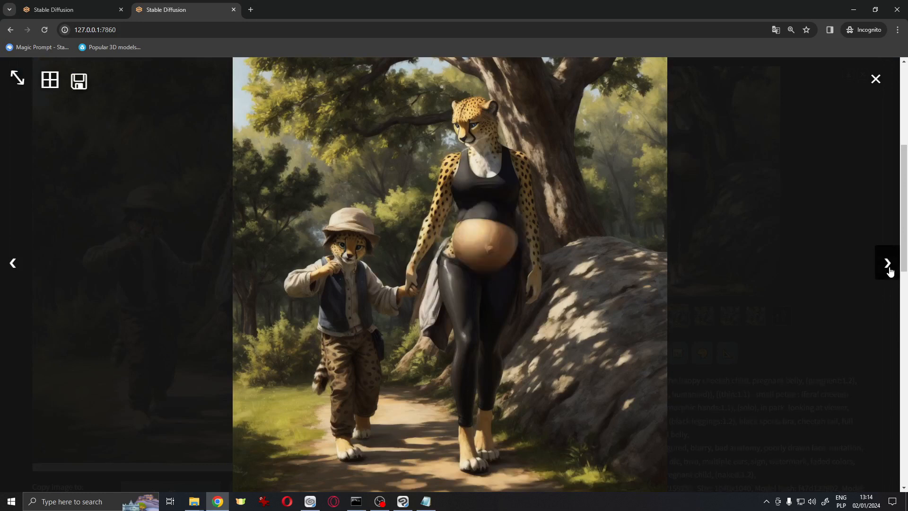
{"action": "left_click", "coordinate": [890, 270]}
{"action": "left_click", "coordinate": [890, 270]}
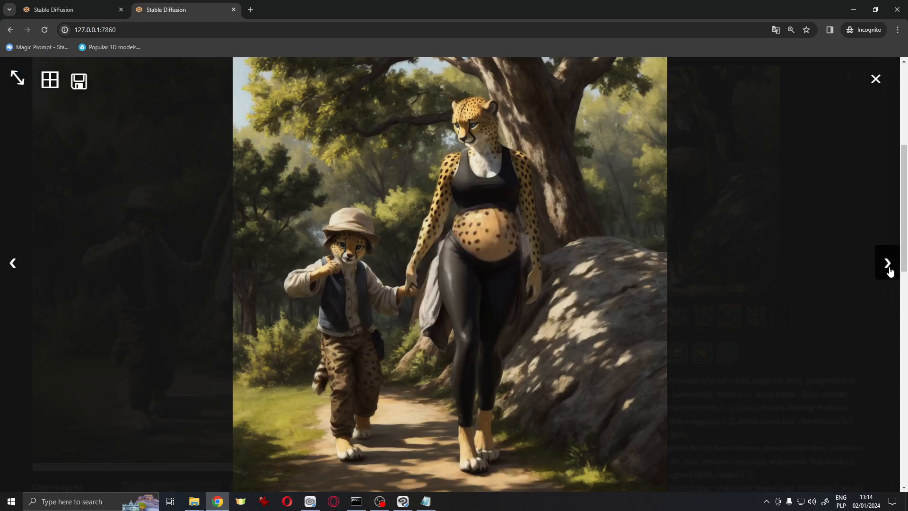
{"action": "left_click", "coordinate": [890, 270]}
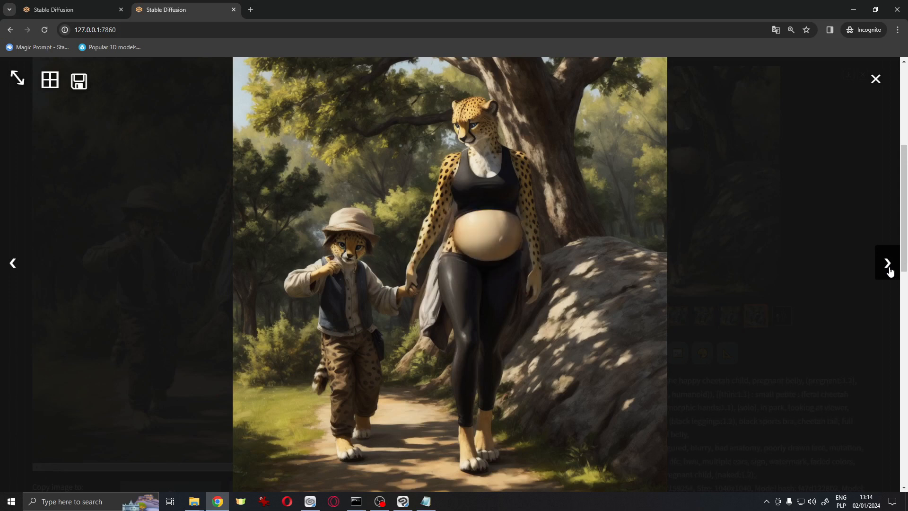
{"action": "left_click", "coordinate": [890, 270]}
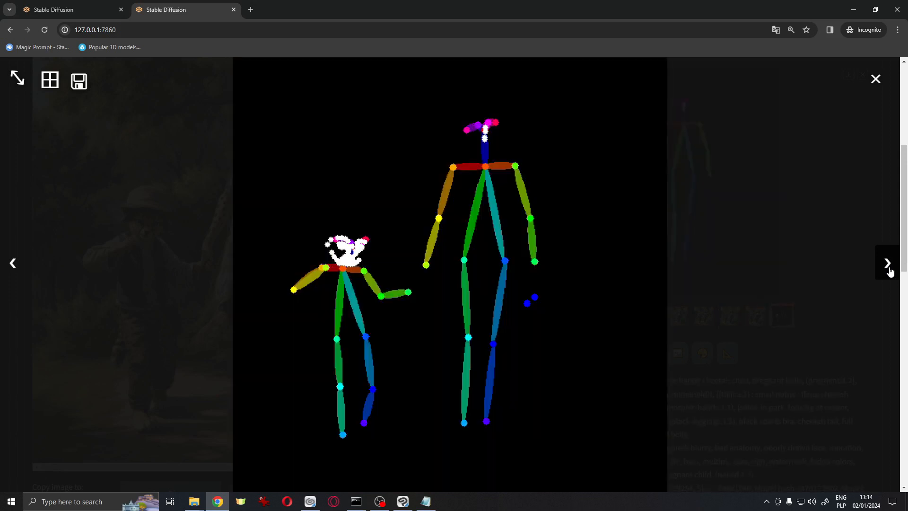
{"action": "left_click", "coordinate": [876, 79]}
Expand and review the ControlNet unit settings below the generation parameters
{"action": "scroll", "coordinate": [438, 273], "scroll_direction": "down", "scroll_amount": 5}
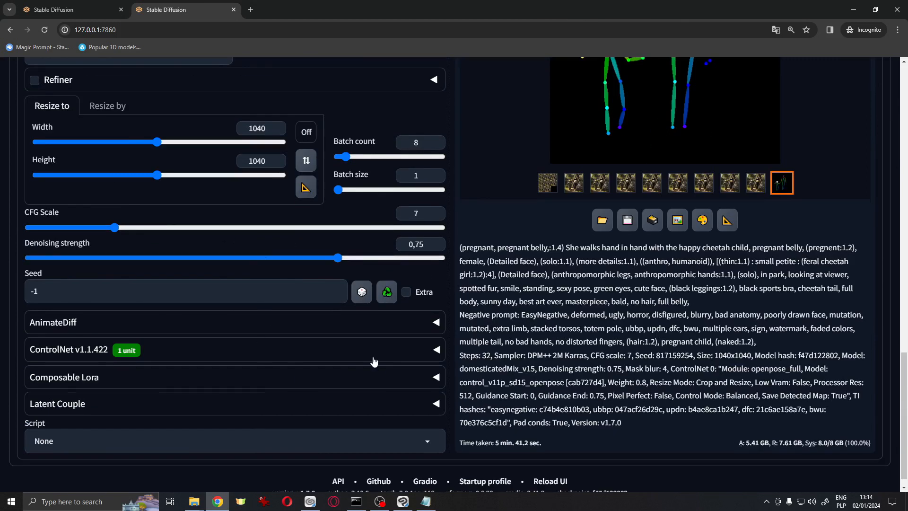
{"action": "left_click", "coordinate": [419, 355]}
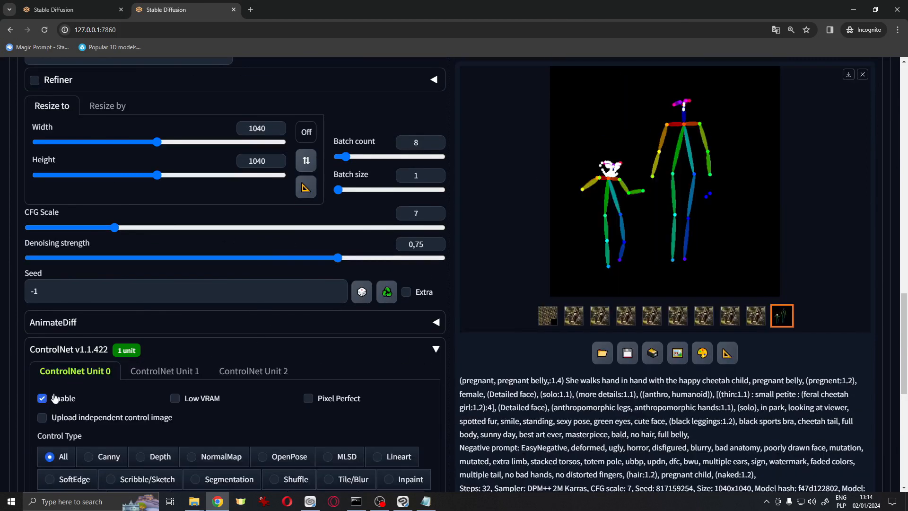
{"action": "scroll", "coordinate": [295, 339], "scroll_direction": "down", "scroll_amount": 8}
{"action": "left_click", "coordinate": [427, 333]}
{"action": "left_click", "coordinate": [429, 329]}
{"action": "left_click", "coordinate": [435, 369]}
{"action": "left_click", "coordinate": [435, 366]}
{"action": "left_click", "coordinate": [442, 393]}
{"action": "left_click", "coordinate": [440, 390]}
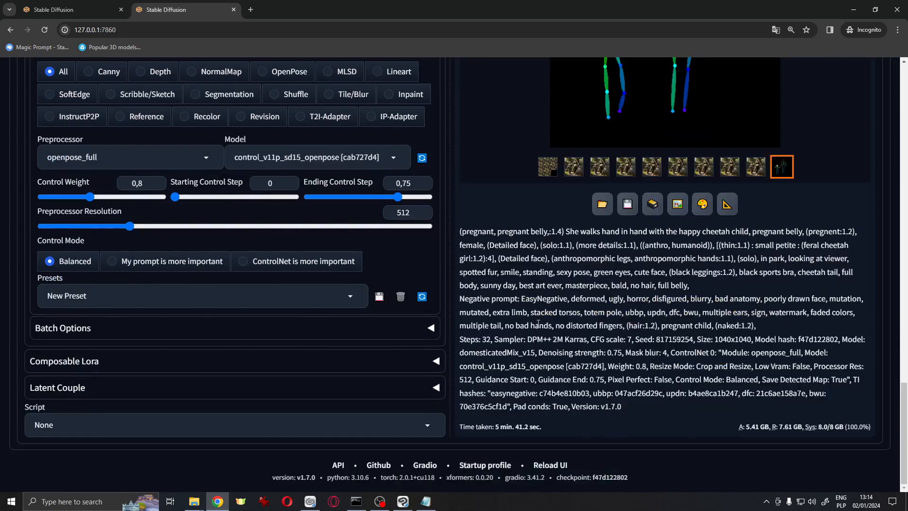
{"action": "scroll", "coordinate": [469, 363], "scroll_direction": "up", "scroll_amount": 20}
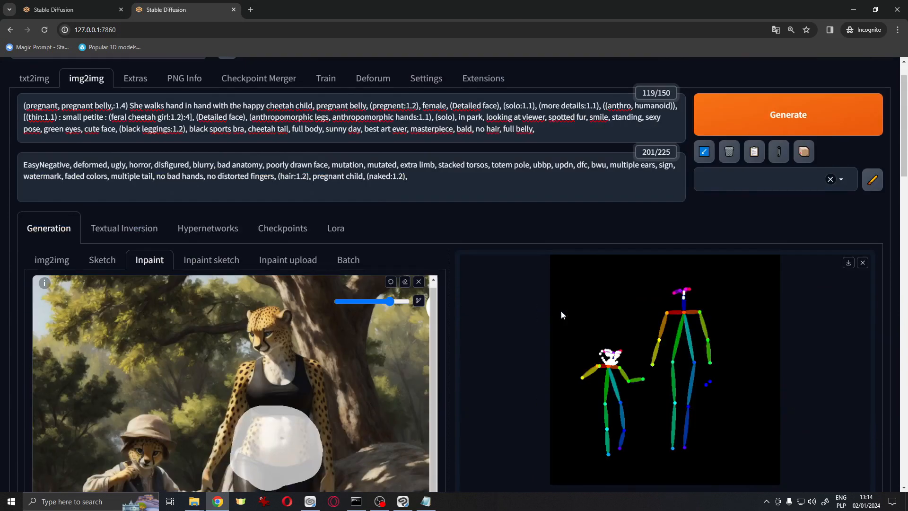
{"action": "scroll", "coordinate": [561, 310], "scroll_direction": "down", "scroll_amount": 1}
{"action": "scroll", "coordinate": [561, 311], "scroll_direction": "down", "scroll_amount": 3}
Browse the generated results again in the full-screen viewer and close it
{"action": "left_click", "coordinate": [573, 316]}
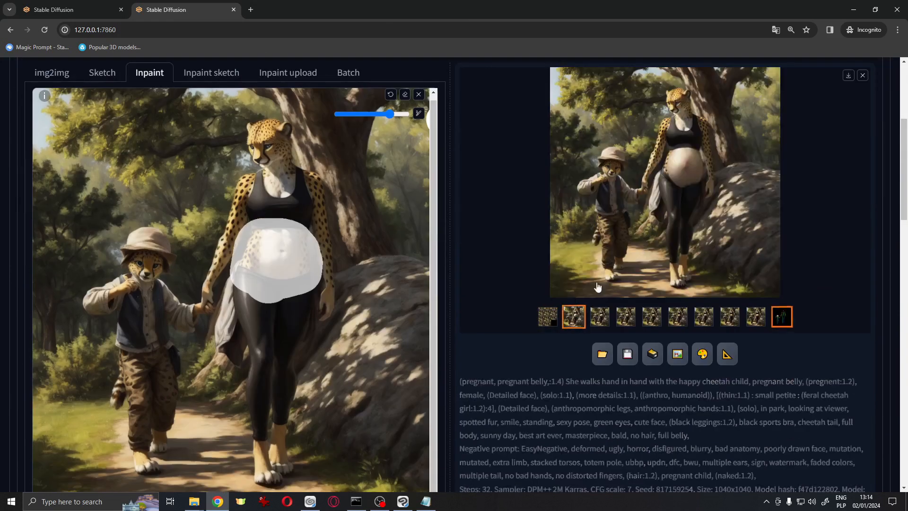
{"action": "left_click", "coordinate": [598, 287]}
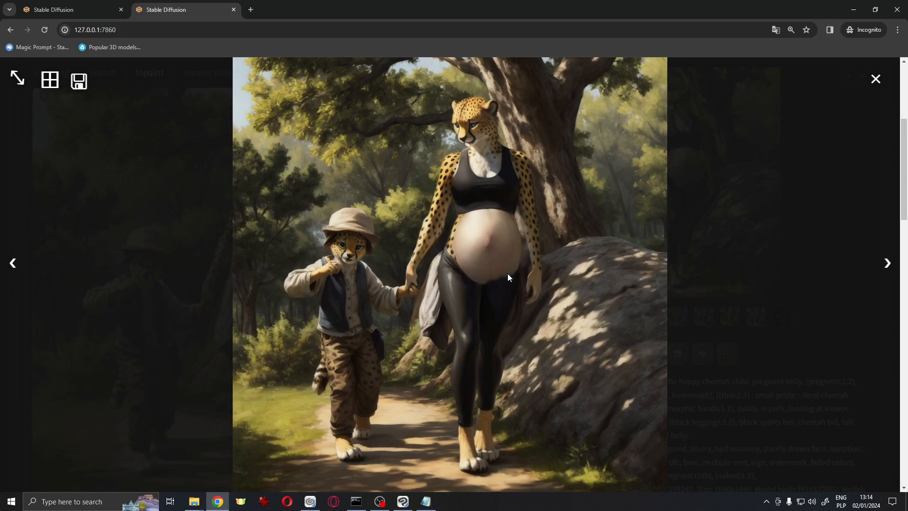
{"action": "left_click", "coordinate": [888, 264]}
{"action": "left_click", "coordinate": [887, 264]}
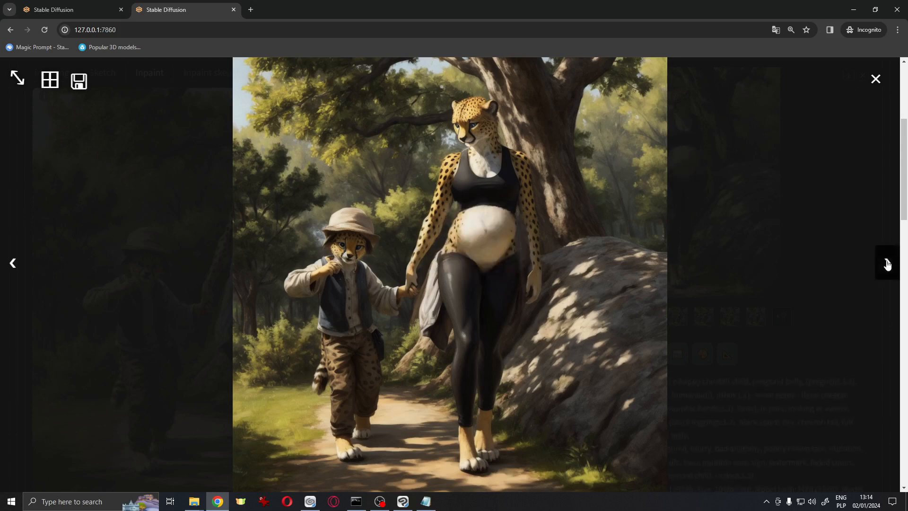
{"action": "left_click", "coordinate": [888, 264]}
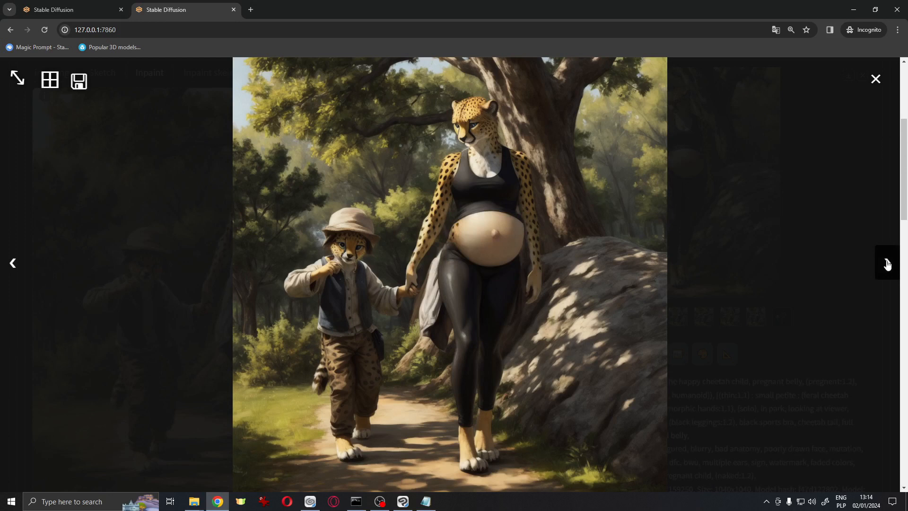
{"action": "left_click", "coordinate": [888, 264]}
{"action": "left_click", "coordinate": [888, 264]}
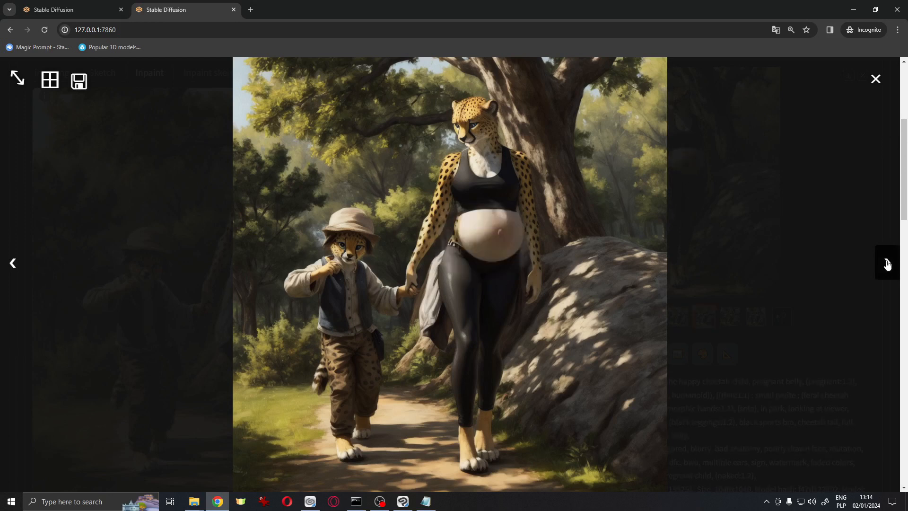
{"action": "left_click", "coordinate": [888, 264]}
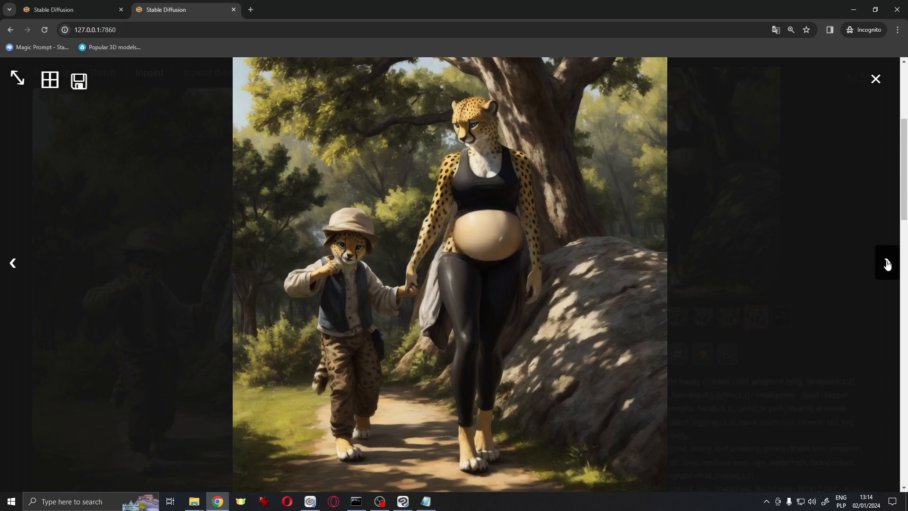
{"action": "left_click", "coordinate": [888, 264]}
{"action": "left_click", "coordinate": [877, 80]}
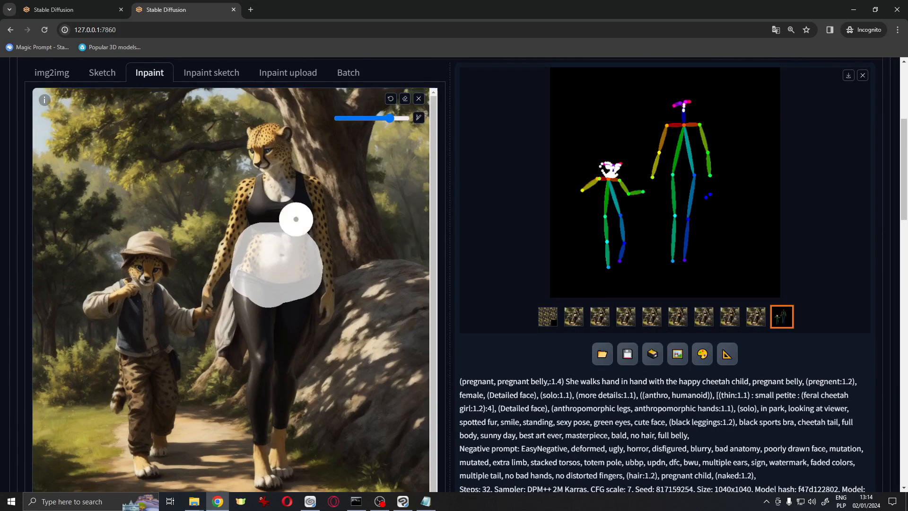
Change the weight of the pregnant belly emphasis in the prompt to 1.2
{"action": "scroll", "coordinate": [575, 246], "scroll_direction": "up", "scroll_amount": 5}
{"action": "left_click", "coordinate": [127, 149]}
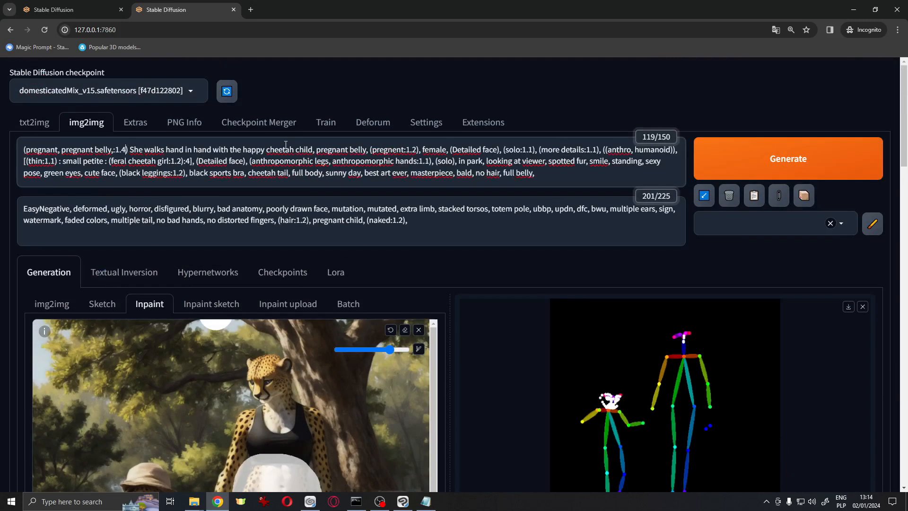
{"action": "key", "text": "BackSpace"}
Lower the denoising strength slightly
{"action": "scroll", "coordinate": [330, 268], "scroll_direction": "down", "scroll_amount": 3}
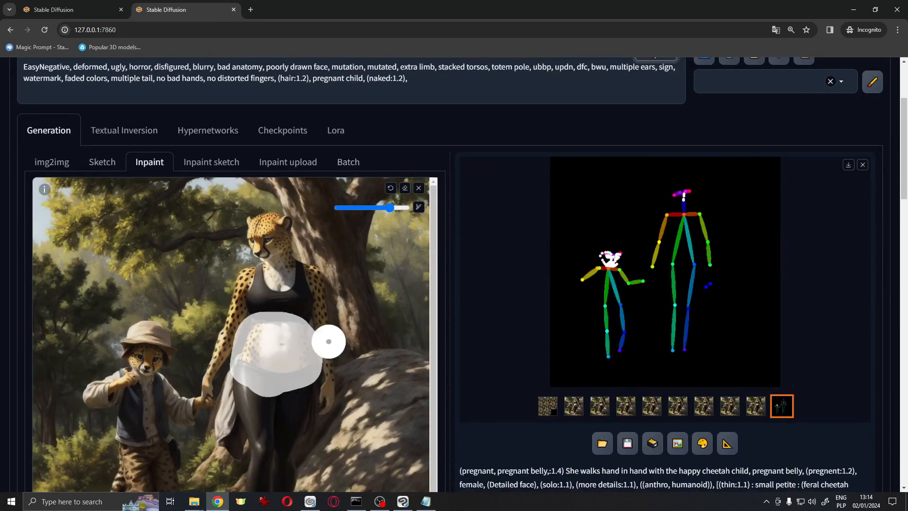
{"action": "scroll", "coordinate": [302, 312], "scroll_direction": "down", "scroll_amount": 10}
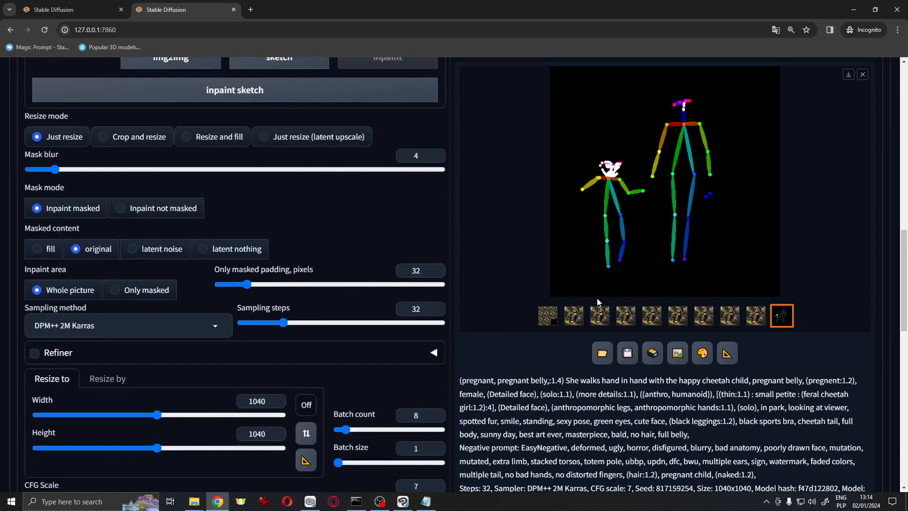
{"action": "left_click_drag", "start_coordinate": [338, 247], "coordinate": [318, 247]}
{"action": "scroll", "coordinate": [665, 293], "scroll_direction": "up", "scroll_amount": 10}
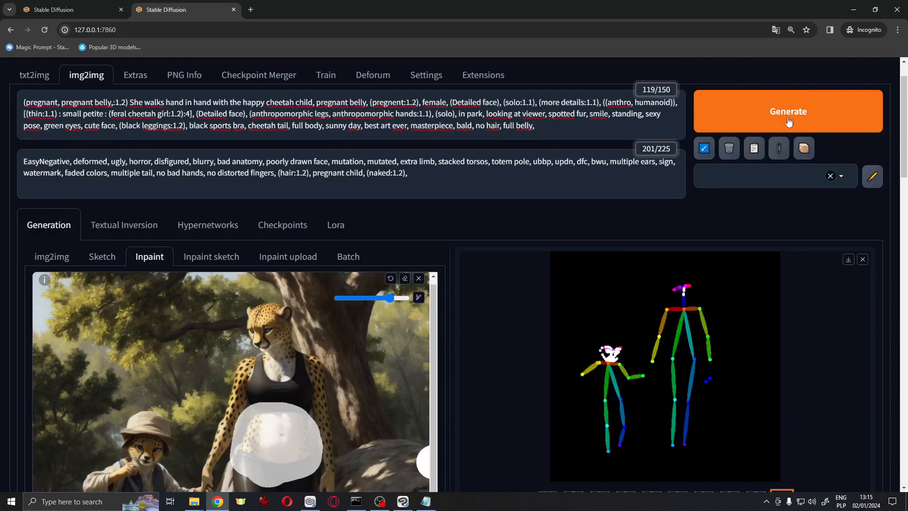
Generate a new batch of inpainted images and switch to the console to follow the generation progress
{"action": "left_click", "coordinate": [788, 114]}
{"action": "key", "text": "alt+Tab"}
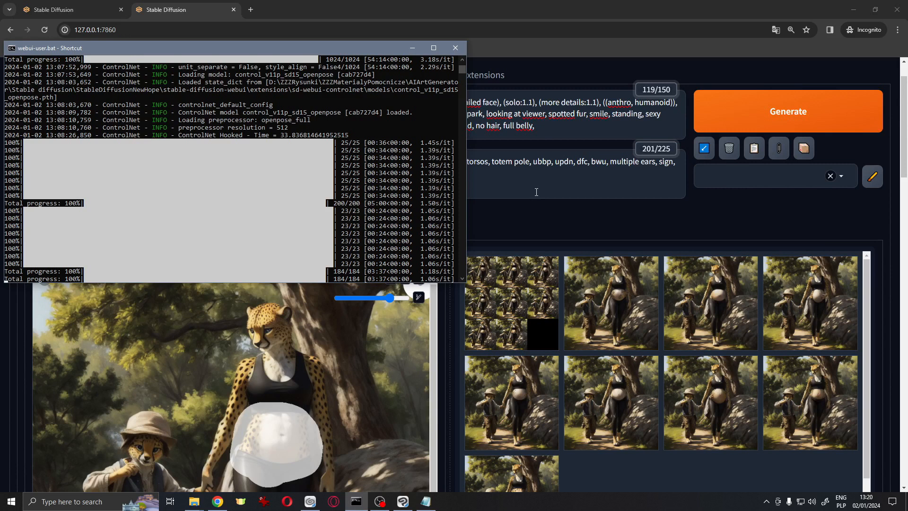
Browse the new inpainted results one by one in the full-screen viewer and close it
{"action": "left_click", "coordinate": [614, 303]}
{"action": "left_click", "coordinate": [614, 303]}
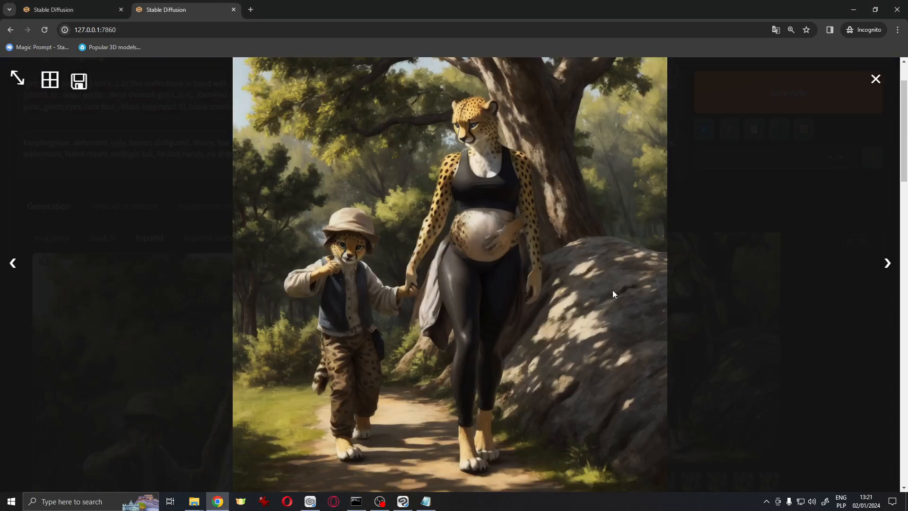
{"action": "left_click", "coordinate": [888, 265]}
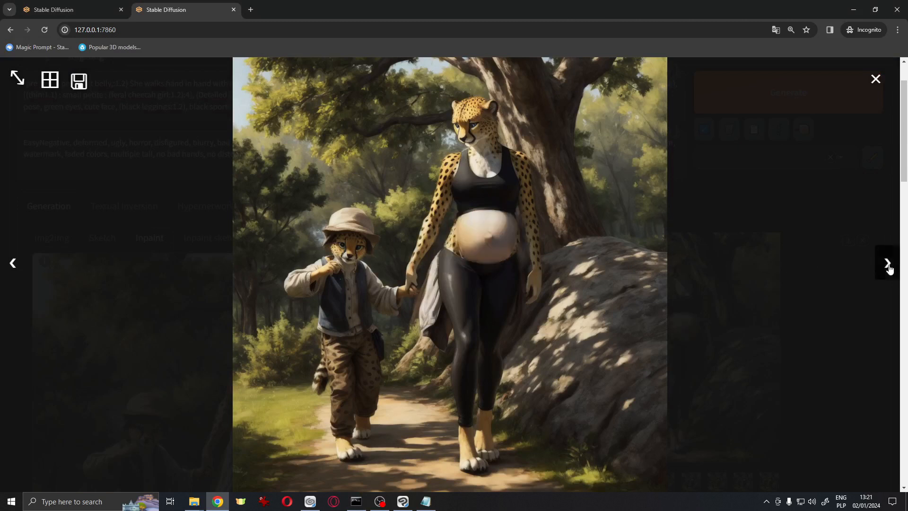
{"action": "left_click", "coordinate": [888, 265]}
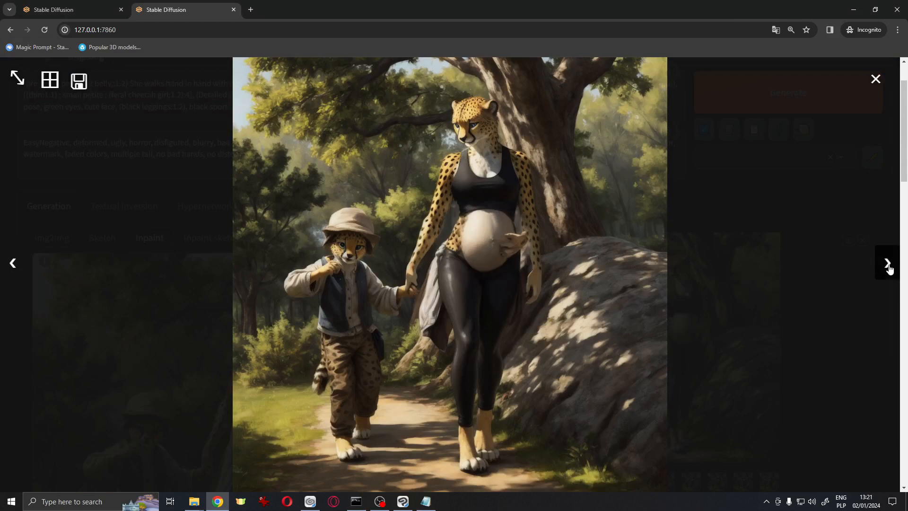
{"action": "left_click", "coordinate": [888, 265]}
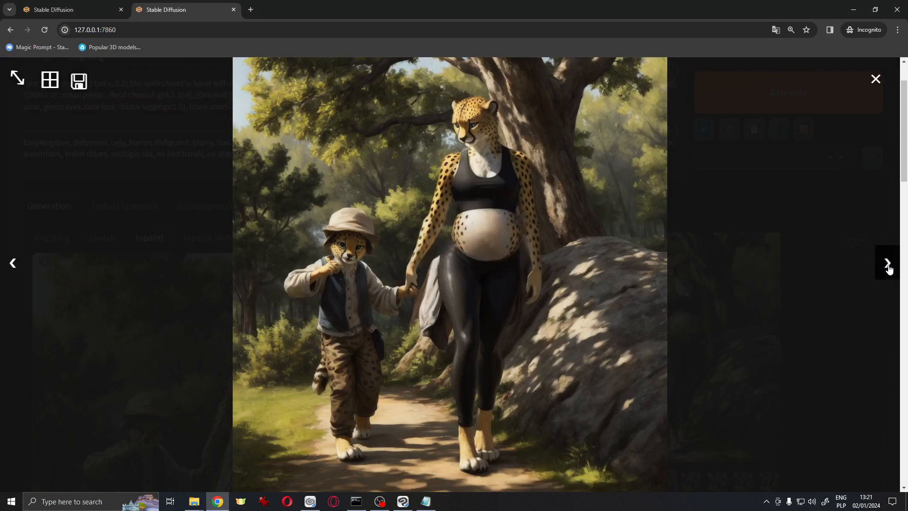
{"action": "left_click", "coordinate": [888, 265]}
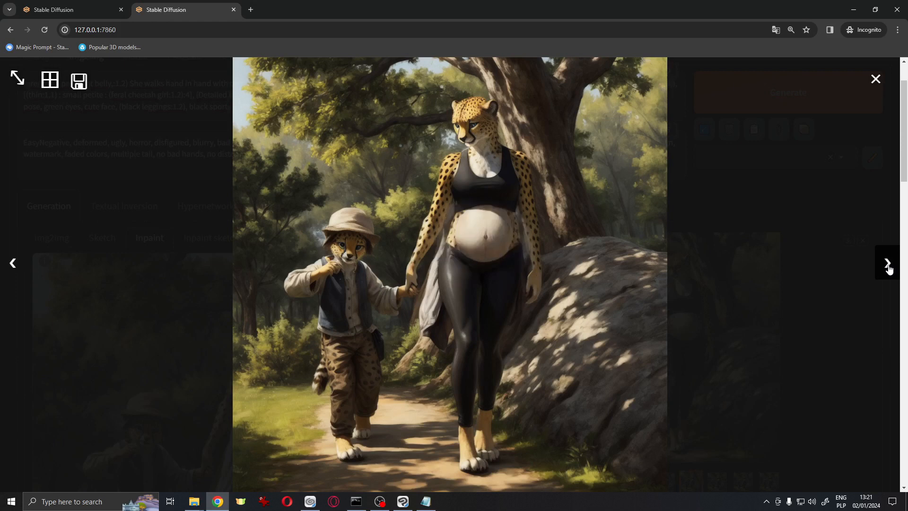
{"action": "key", "text": "Escape"}
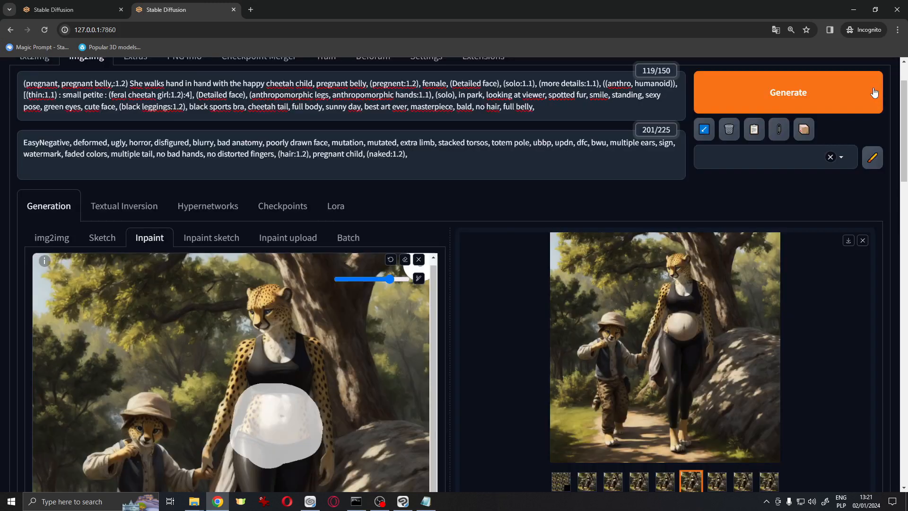
Open the outputs folder in File Explorer and navigate to the img2img-images folder for 2024-01-02
{"action": "scroll", "coordinate": [748, 380], "scroll_direction": "down", "scroll_amount": 2}
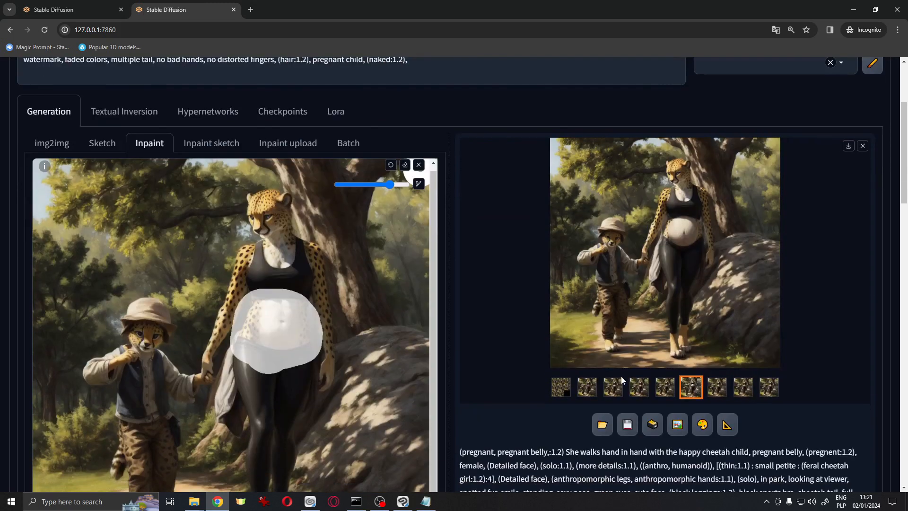
{"action": "left_click", "coordinate": [194, 503]}
{"action": "left_click", "coordinate": [286, 464]}
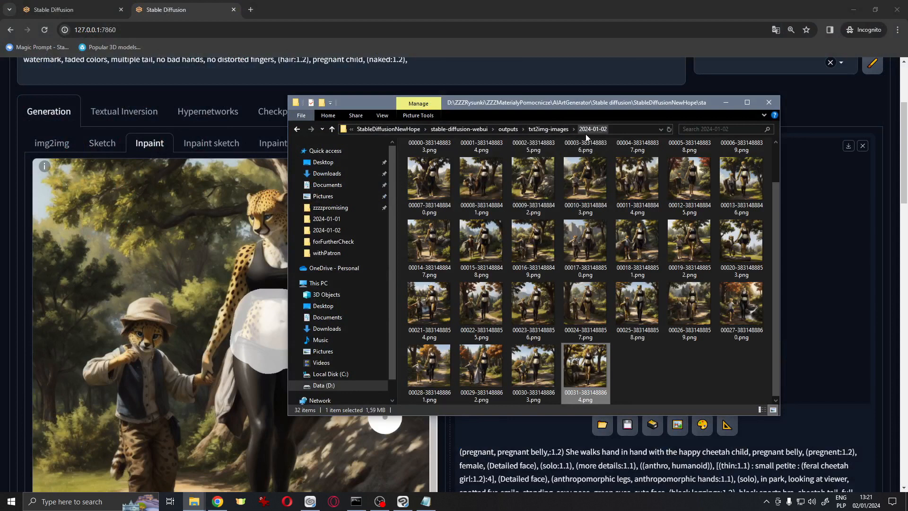
{"action": "left_click", "coordinate": [557, 132]}
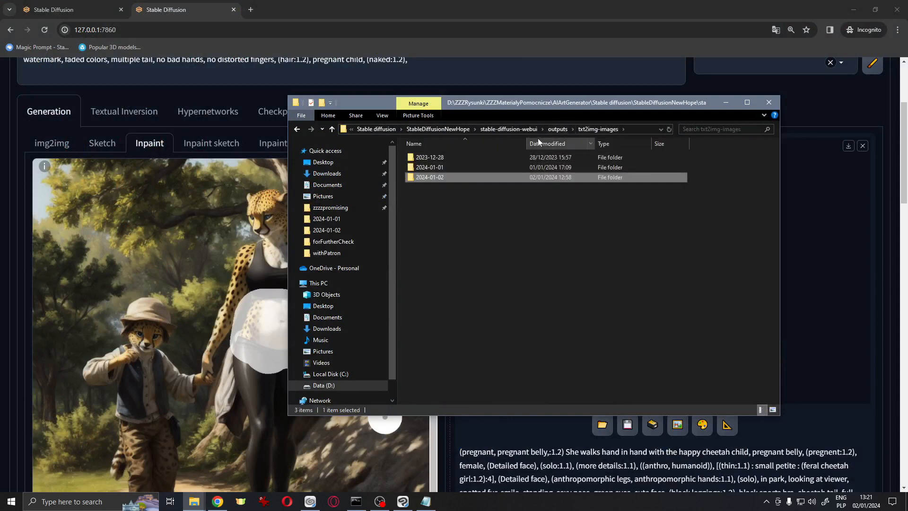
{"action": "right_click", "coordinate": [466, 175]}
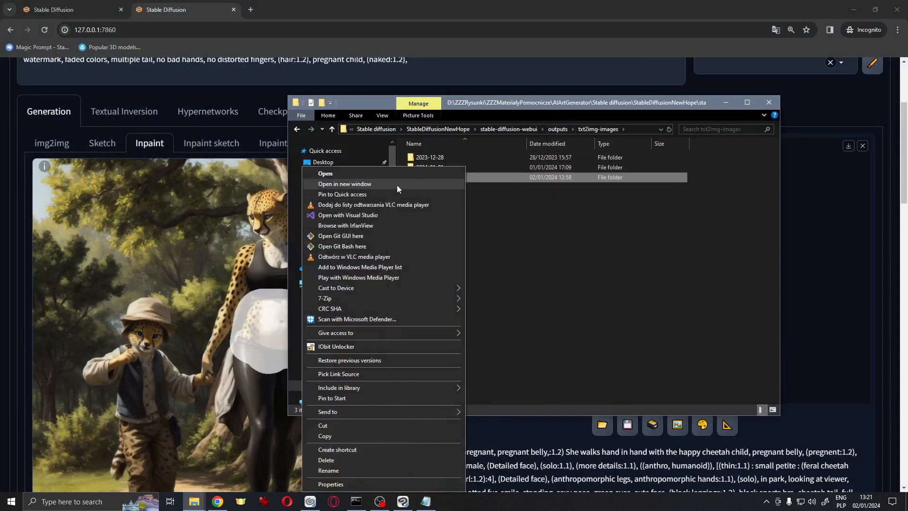
{"action": "left_click", "coordinate": [397, 186]}
{"action": "left_click", "coordinate": [781, 114]}
{"action": "left_click", "coordinate": [556, 129]}
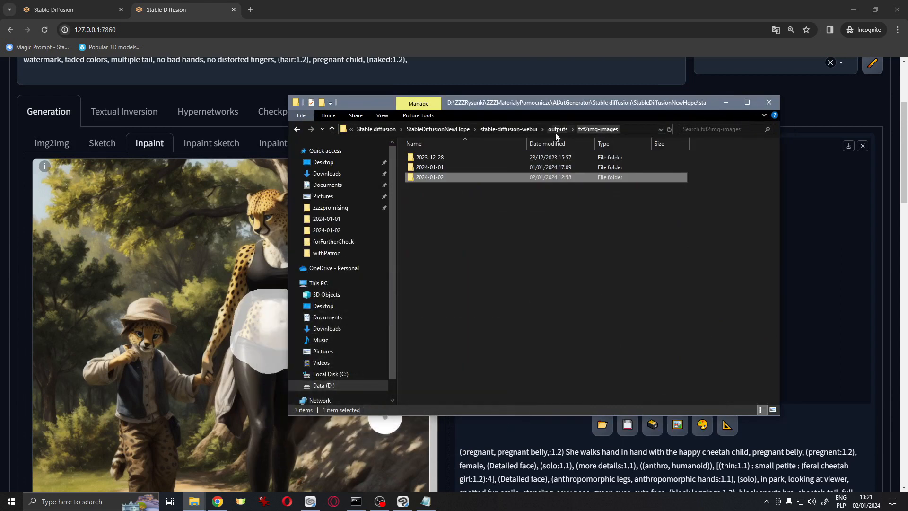
{"action": "double_click", "coordinate": [472, 168]}
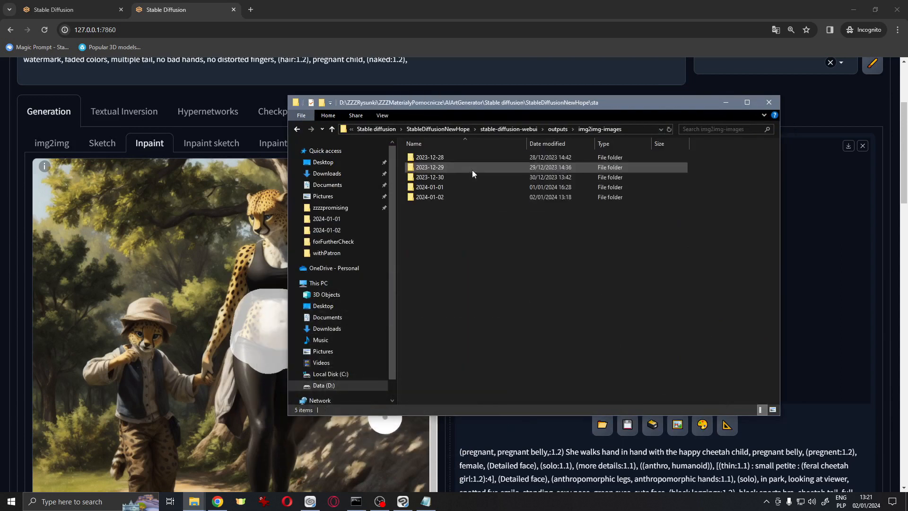
{"action": "double_click", "coordinate": [470, 197]}
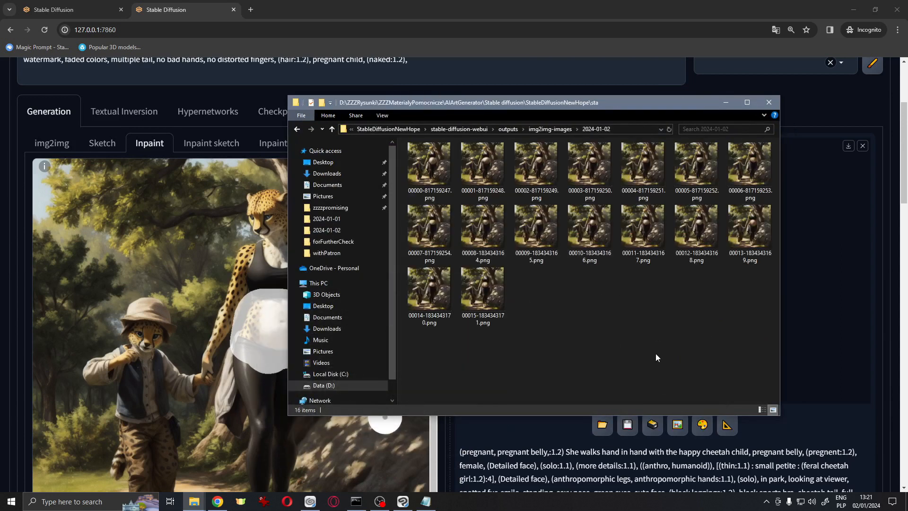
Open image 00012-1834343168.png in IrfanView, zoom in to inspect the mother's belly, and close it
{"action": "left_click", "coordinate": [714, 234]}
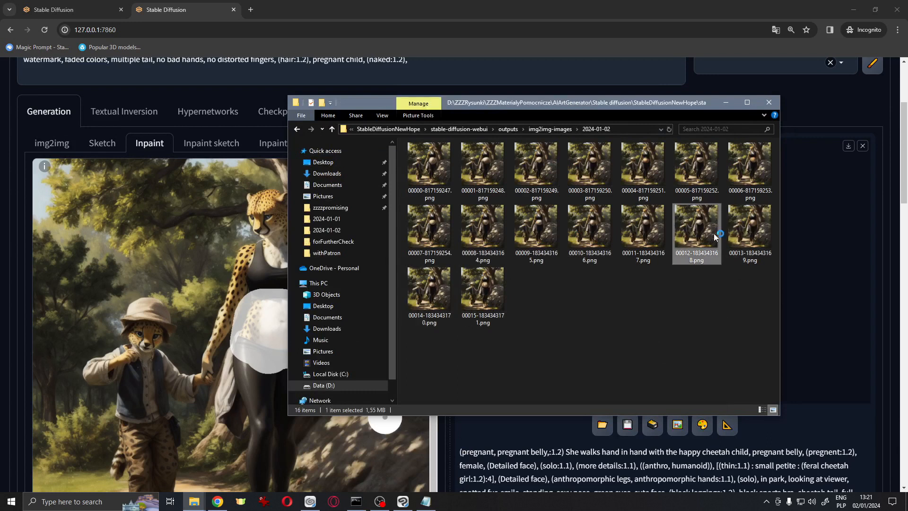
{"action": "double_click", "coordinate": [714, 234]}
{"action": "left_click_drag", "start_coordinate": [316, 274], "coordinate": [193, 162]}
{"action": "left_click", "coordinate": [276, 242]}
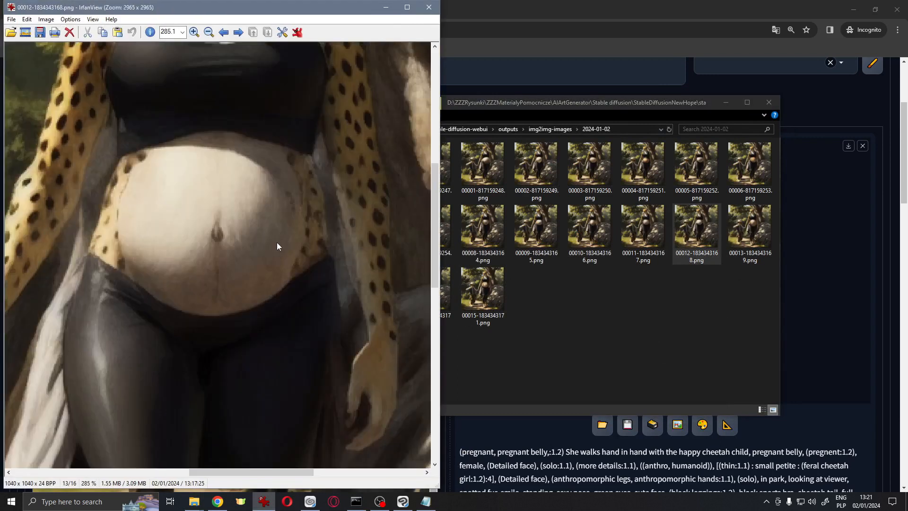
{"action": "left_click", "coordinate": [429, 7]}
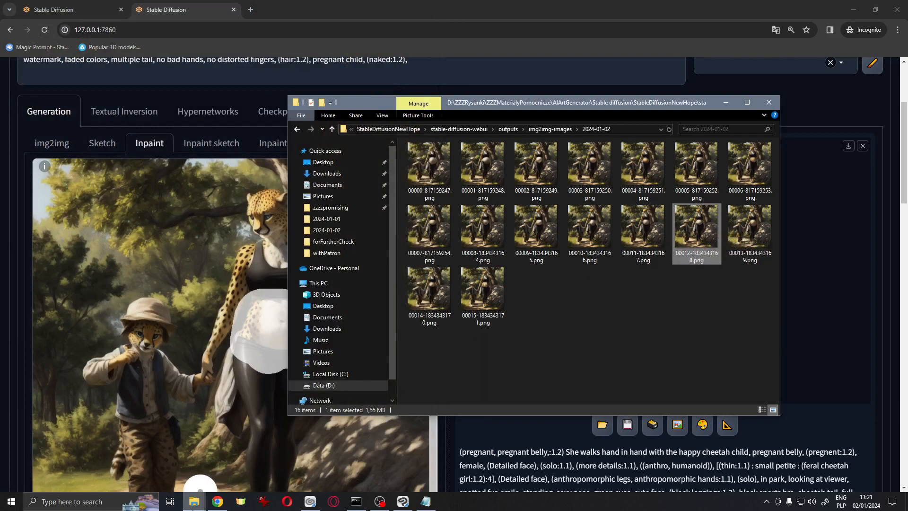
Open the same image from the forFurtherCheck folder and zoom in to inspect the held hands and the child's face
{"action": "left_click", "coordinate": [194, 501]}
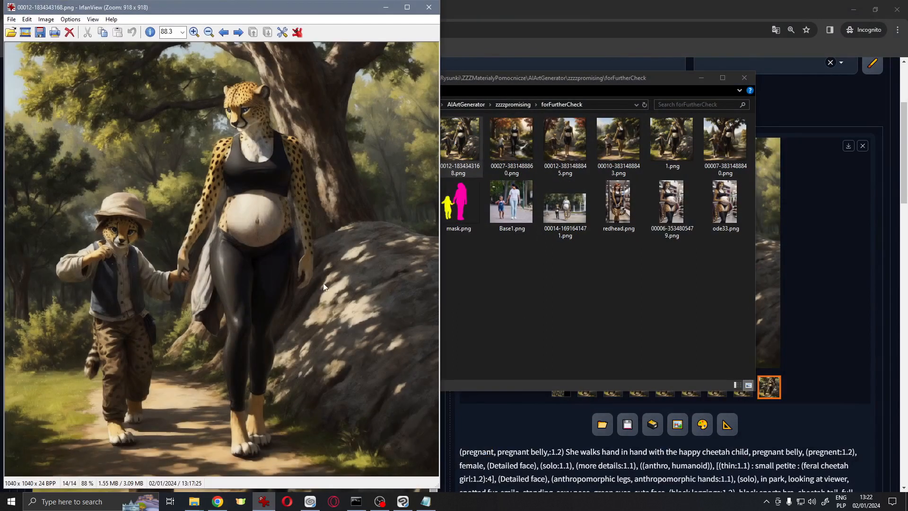
{"action": "left_click_drag", "start_coordinate": [259, 319], "coordinate": [318, 248]}
{"action": "left_click", "coordinate": [303, 279]}
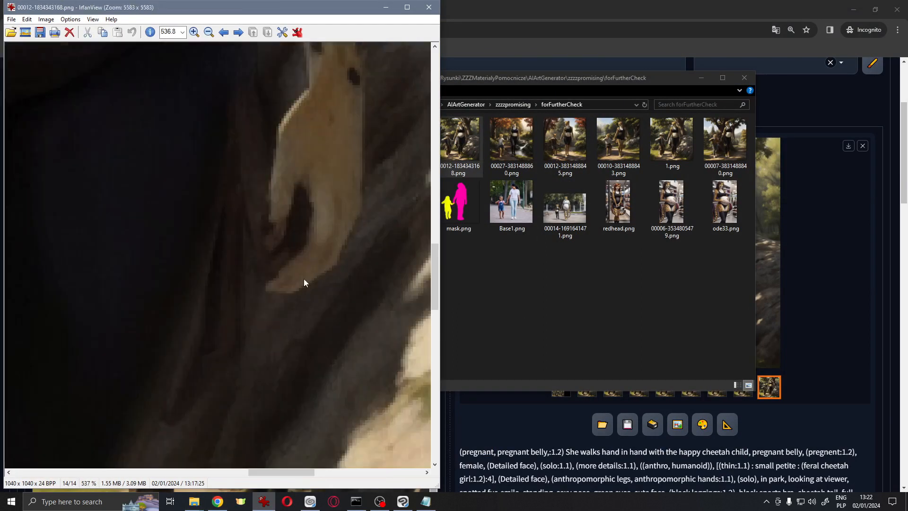
{"action": "left_click_drag", "start_coordinate": [285, 471], "coordinate": [174, 464]}
{"action": "scroll", "coordinate": [220, 331], "scroll_direction": "up", "scroll_amount": 3}
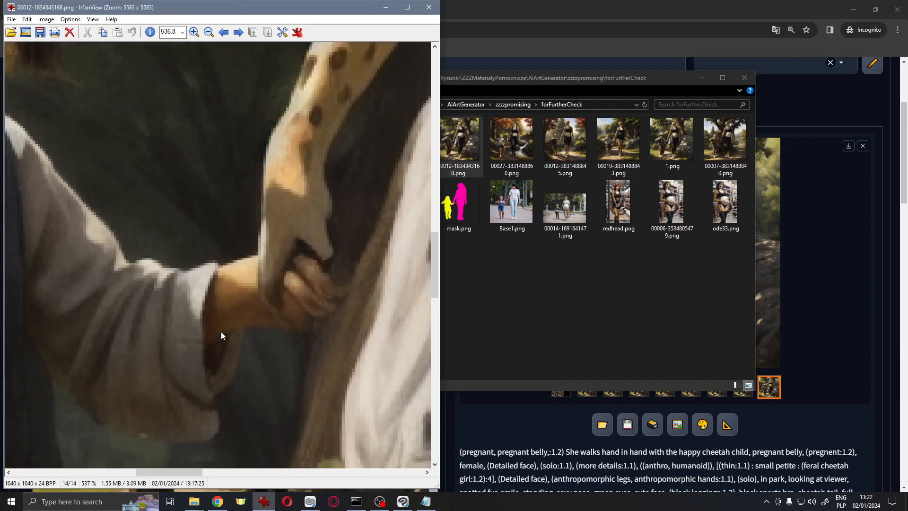
{"action": "scroll", "coordinate": [255, 418], "scroll_direction": "up", "scroll_amount": 2}
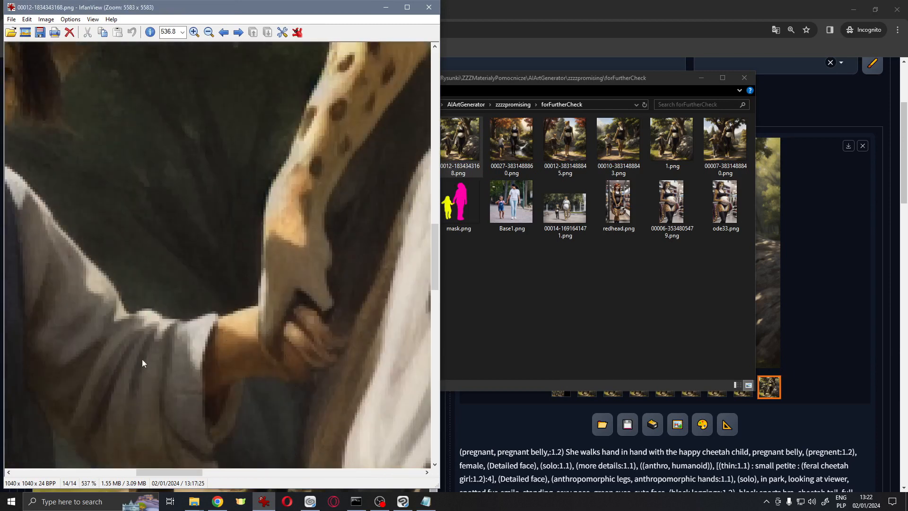
{"action": "left_click_drag", "start_coordinate": [180, 470], "coordinate": [161, 469]}
{"action": "scroll", "coordinate": [147, 369], "scroll_direction": "down", "scroll_amount": 3}
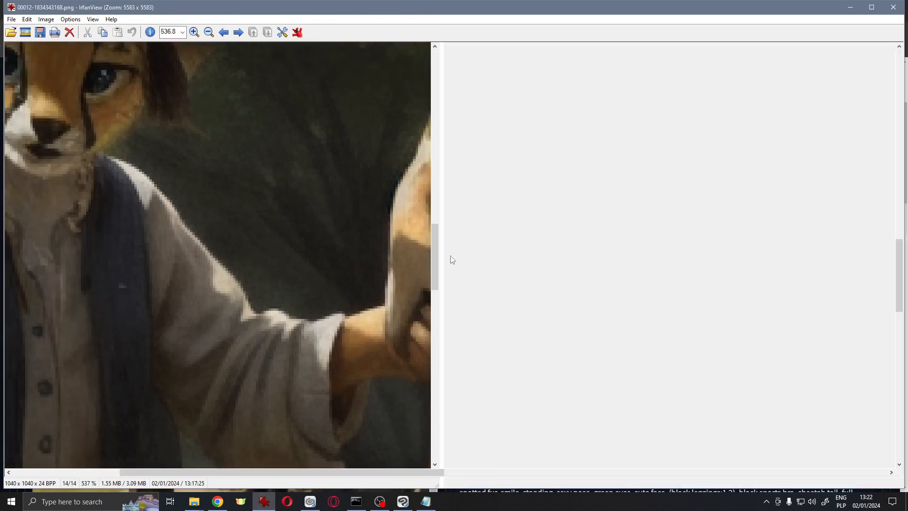
{"action": "scroll", "coordinate": [450, 255], "scroll_direction": "down", "scroll_amount": 2}
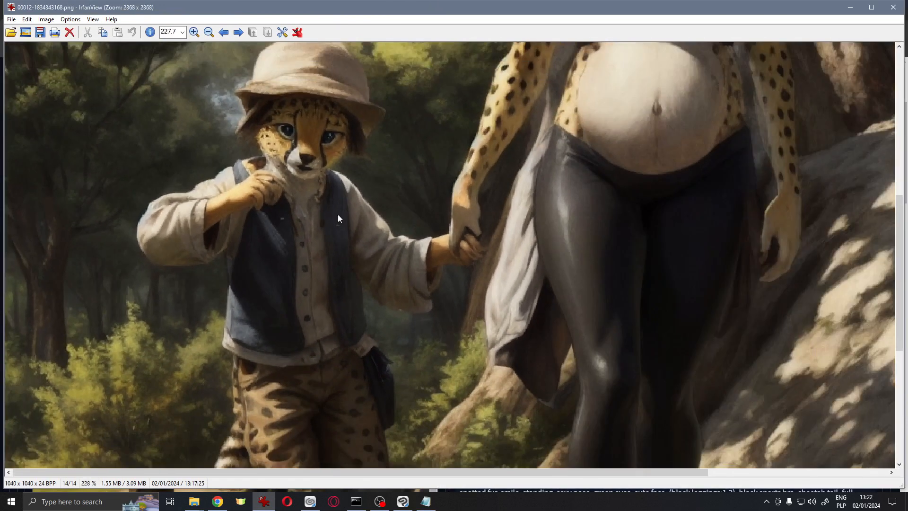
{"action": "left_click_drag", "start_coordinate": [217, 159], "coordinate": [335, 239]}
{"action": "left_click", "coordinate": [277, 213]}
{"action": "scroll", "coordinate": [279, 214], "scroll_direction": "down", "scroll_amount": 5}
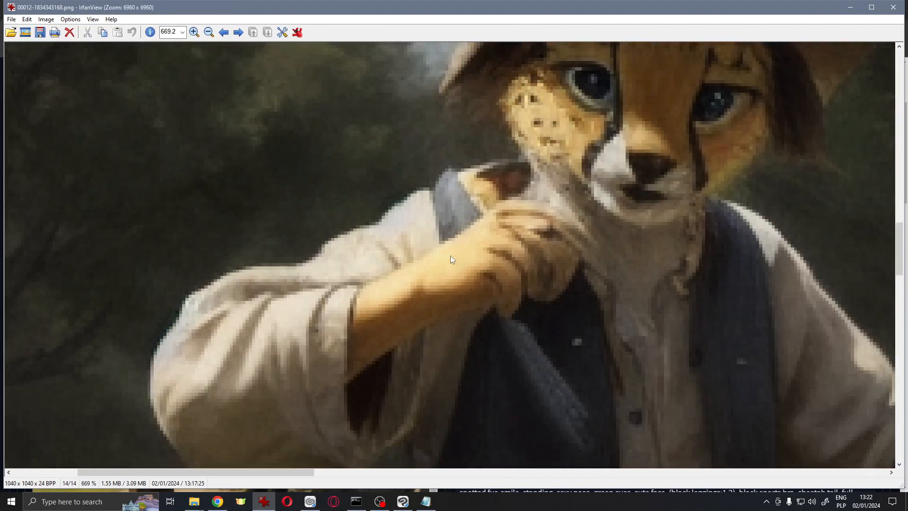
{"action": "scroll", "coordinate": [319, 254], "scroll_direction": "down", "scroll_amount": 3}
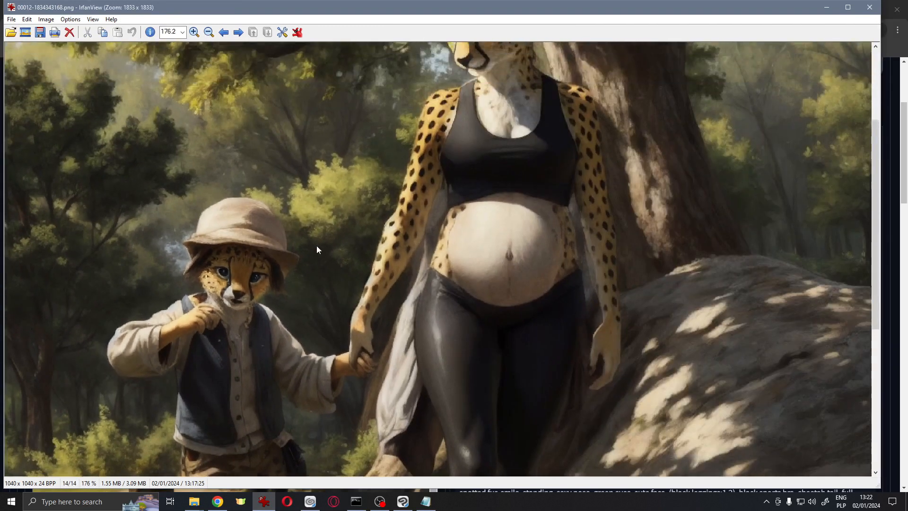
{"action": "scroll", "coordinate": [317, 246], "scroll_direction": "up", "scroll_amount": 2}
{"action": "scroll", "coordinate": [317, 201], "scroll_direction": "down", "scroll_amount": 2}
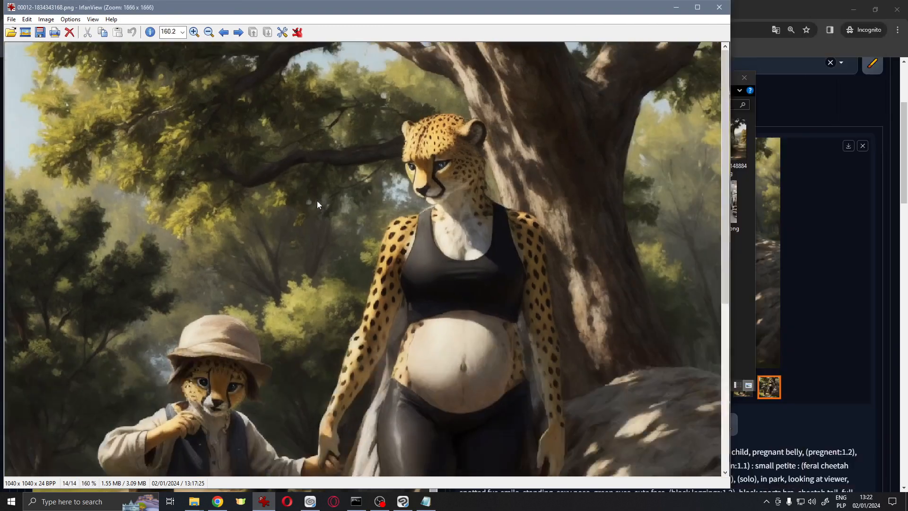
{"action": "left_click", "coordinate": [649, 12]}
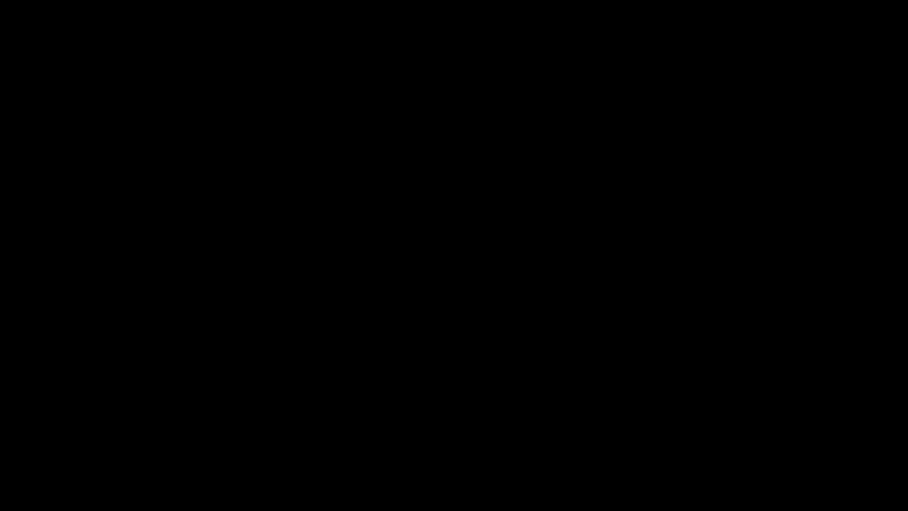